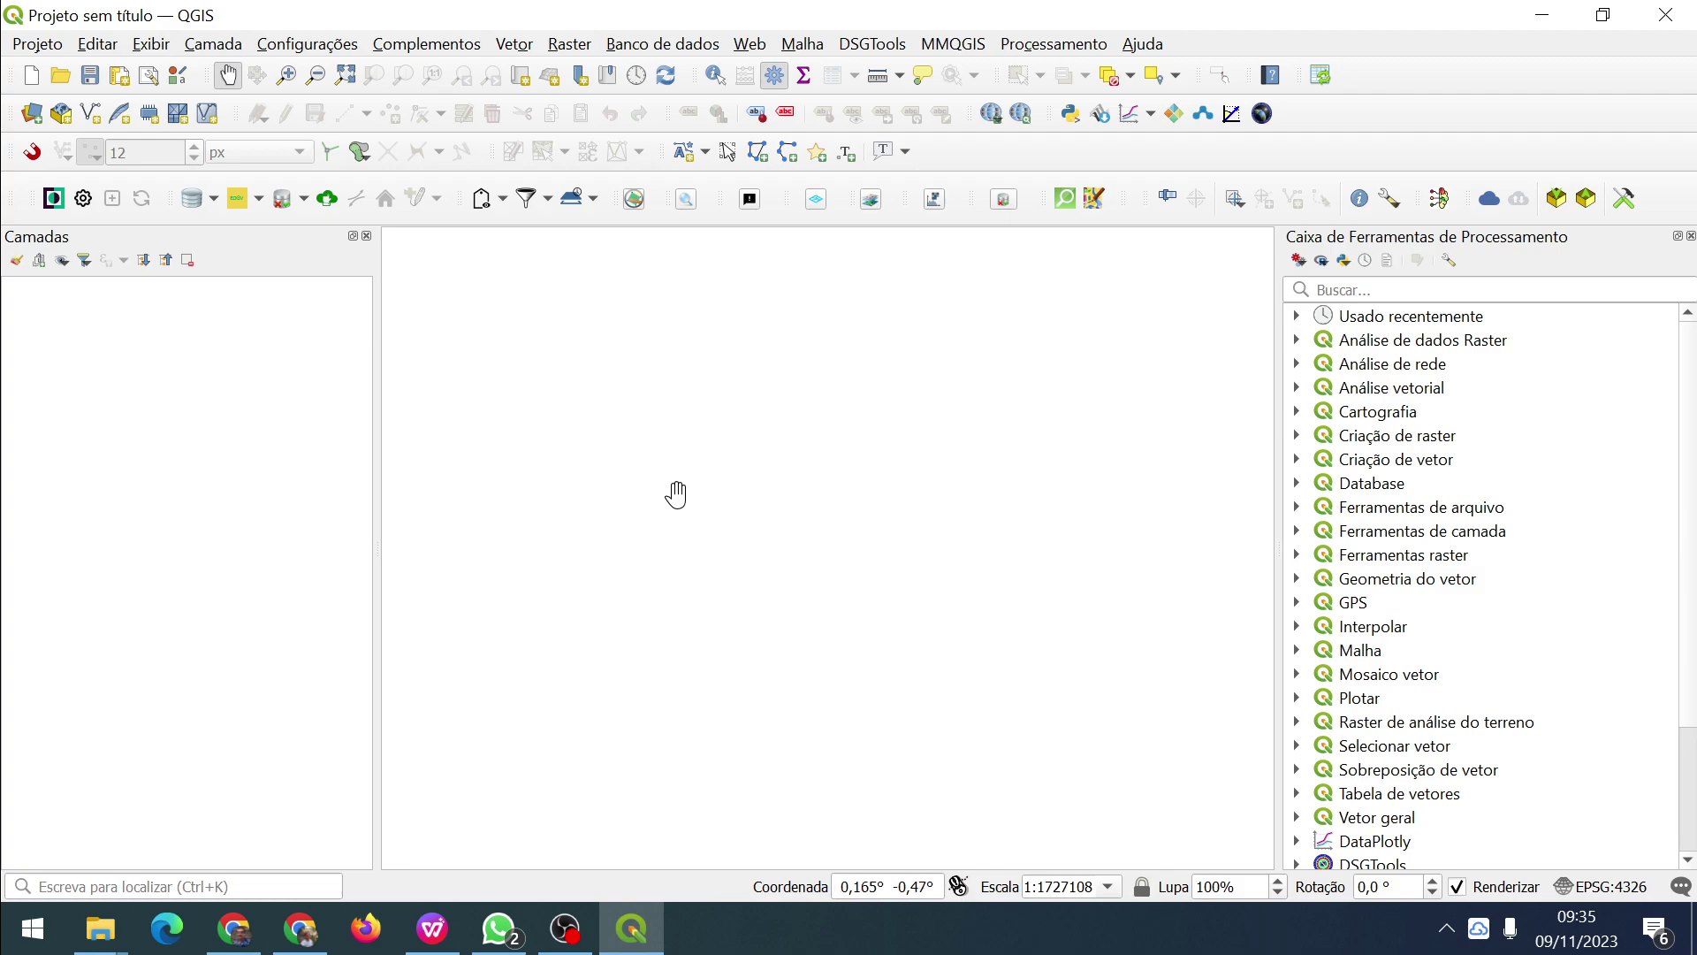
Switch to the PDF guide in WPS and review the import items for Arvores_pi, Setores_censitarios_urbanos_PI and UTMWorldZone.kml.
click(430, 931)
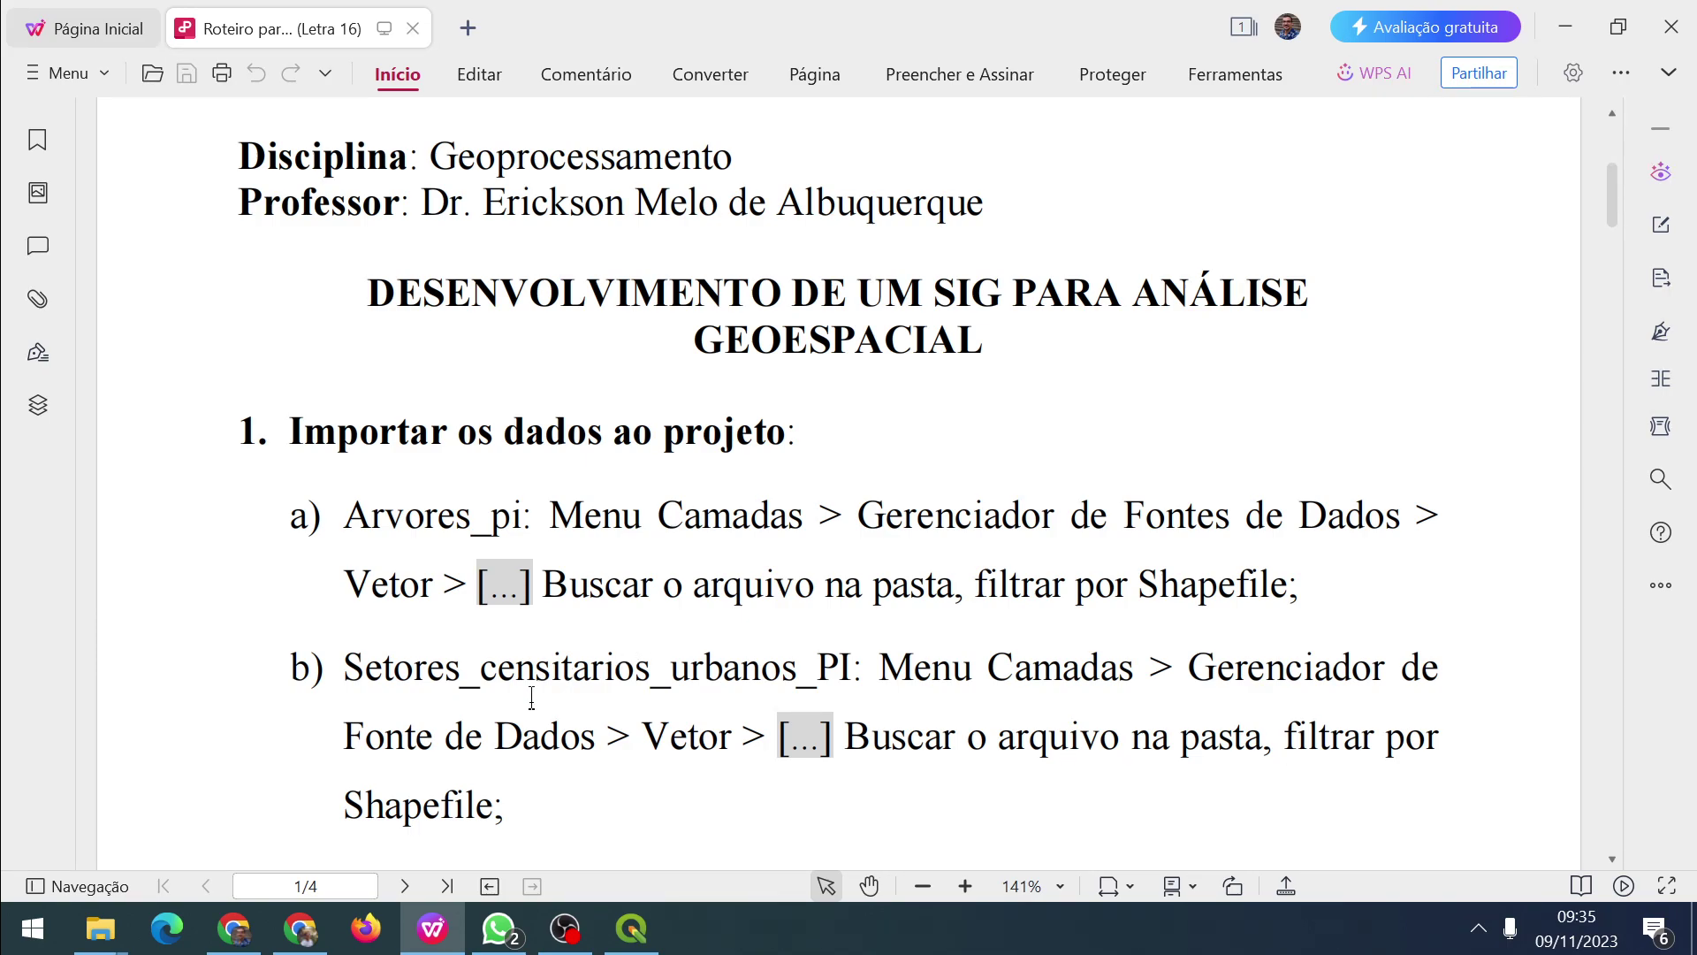
scroll(558, 670, down, 1)
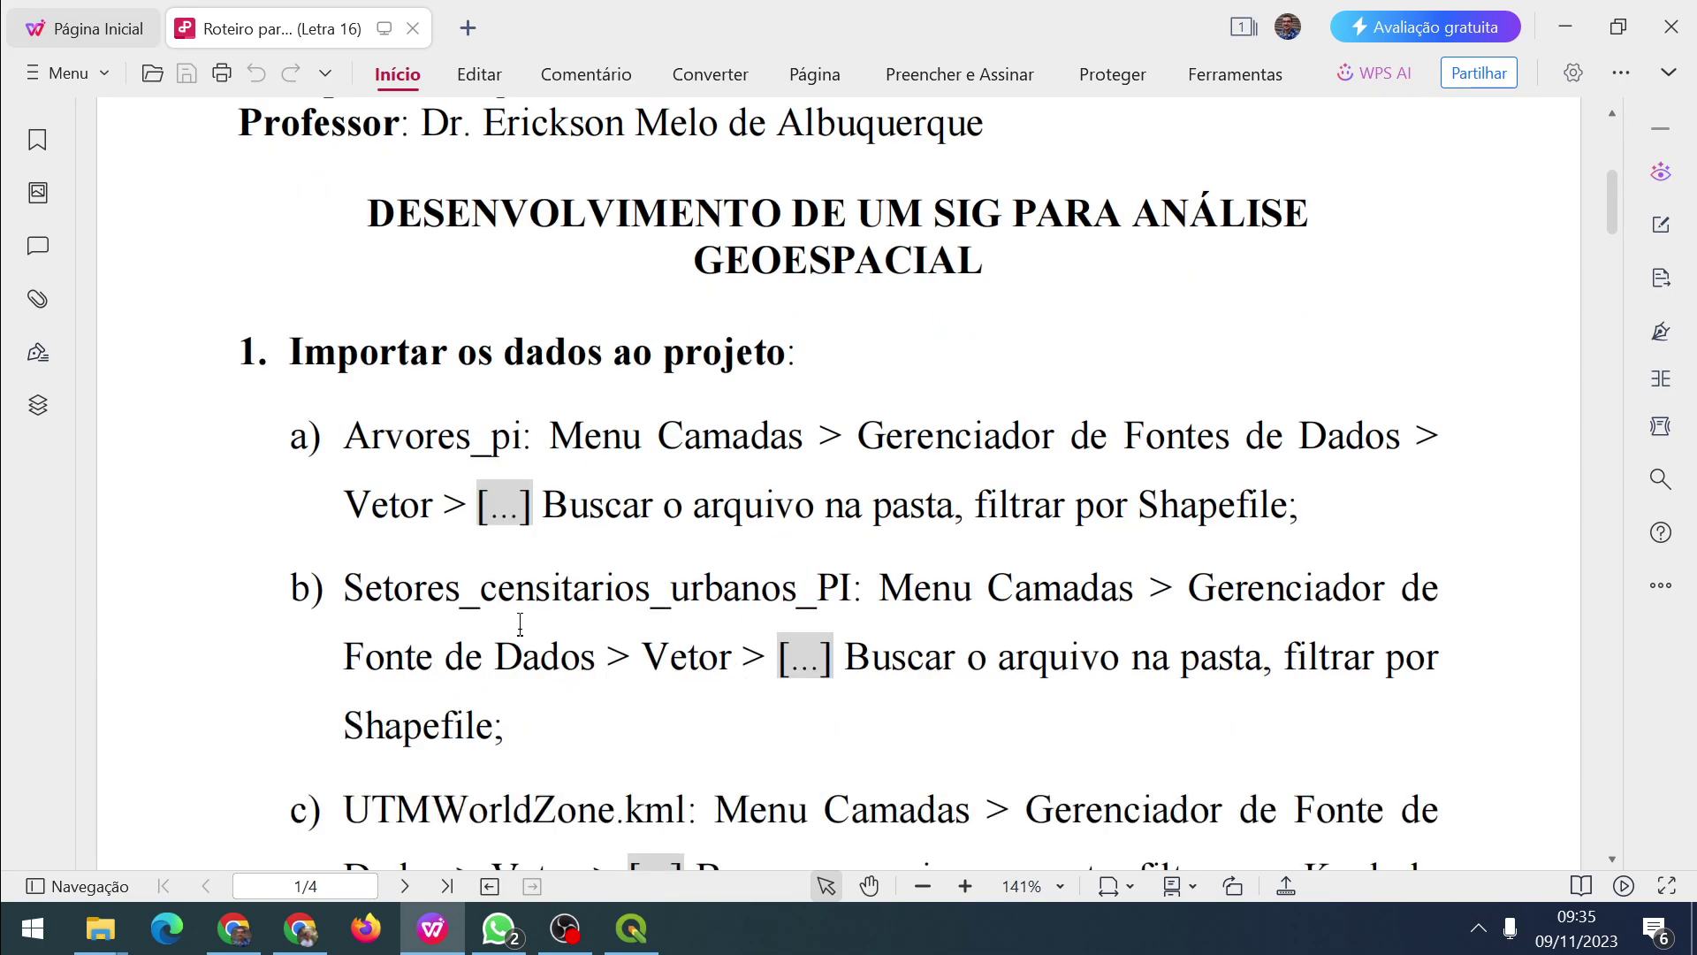
scroll(520, 624, down, 1)
drag(350, 364, 521, 358)
drag(345, 509, 850, 496)
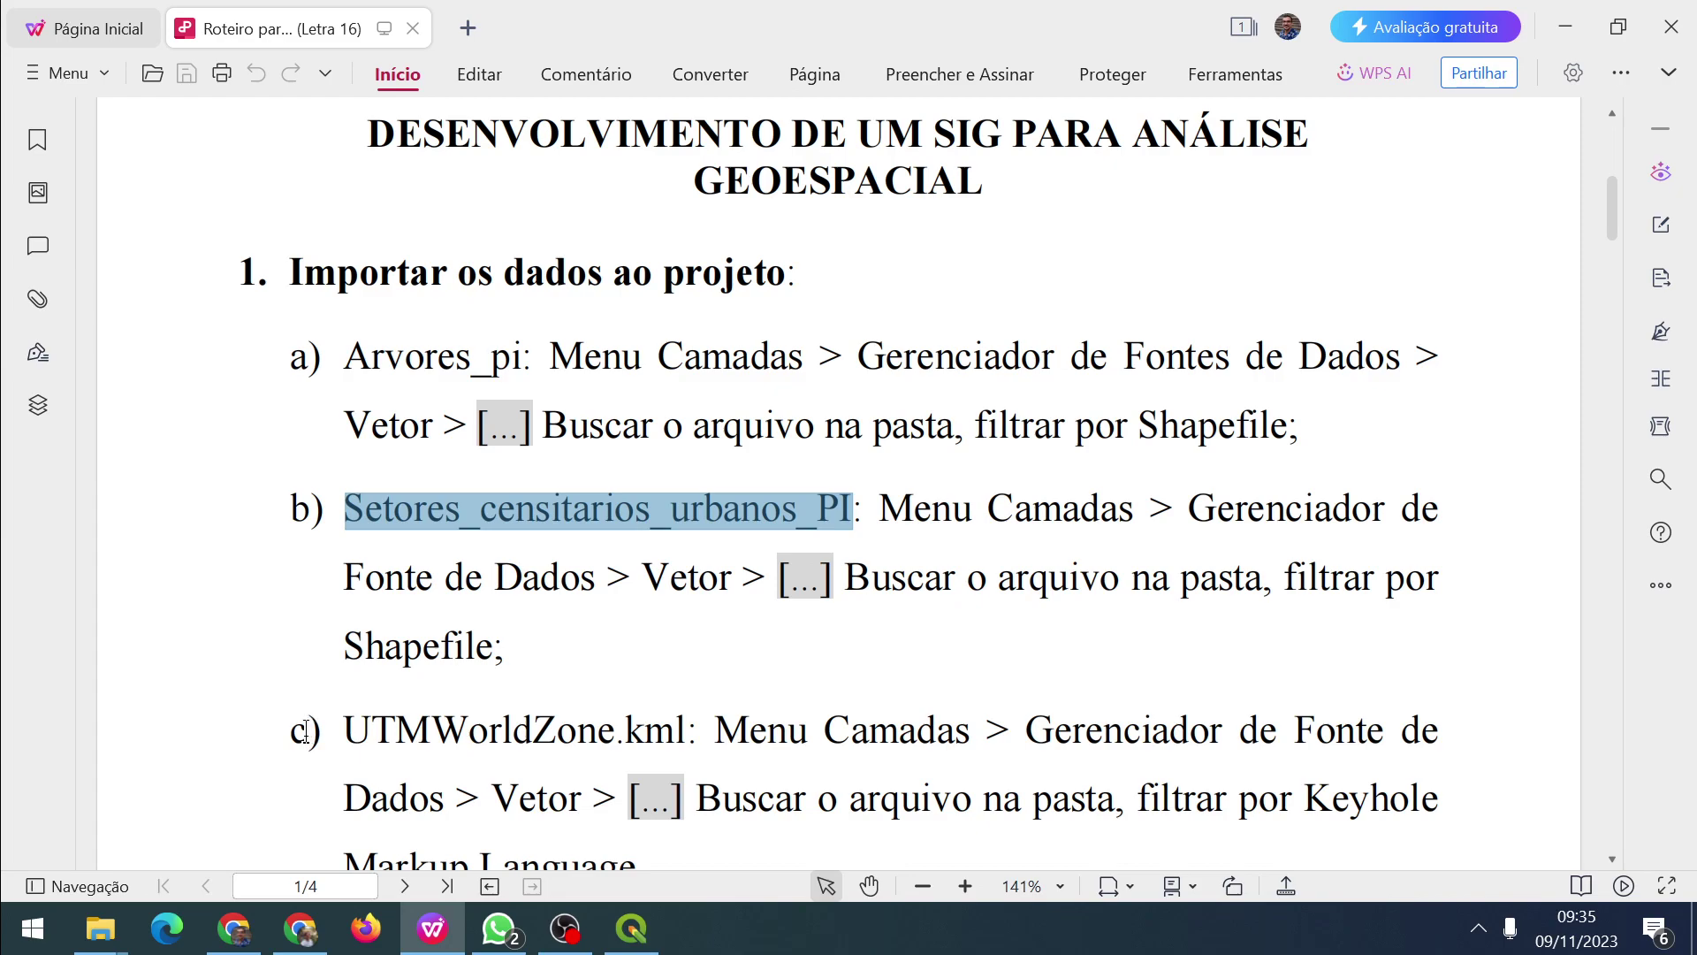
drag(345, 730, 689, 728)
click(480, 704)
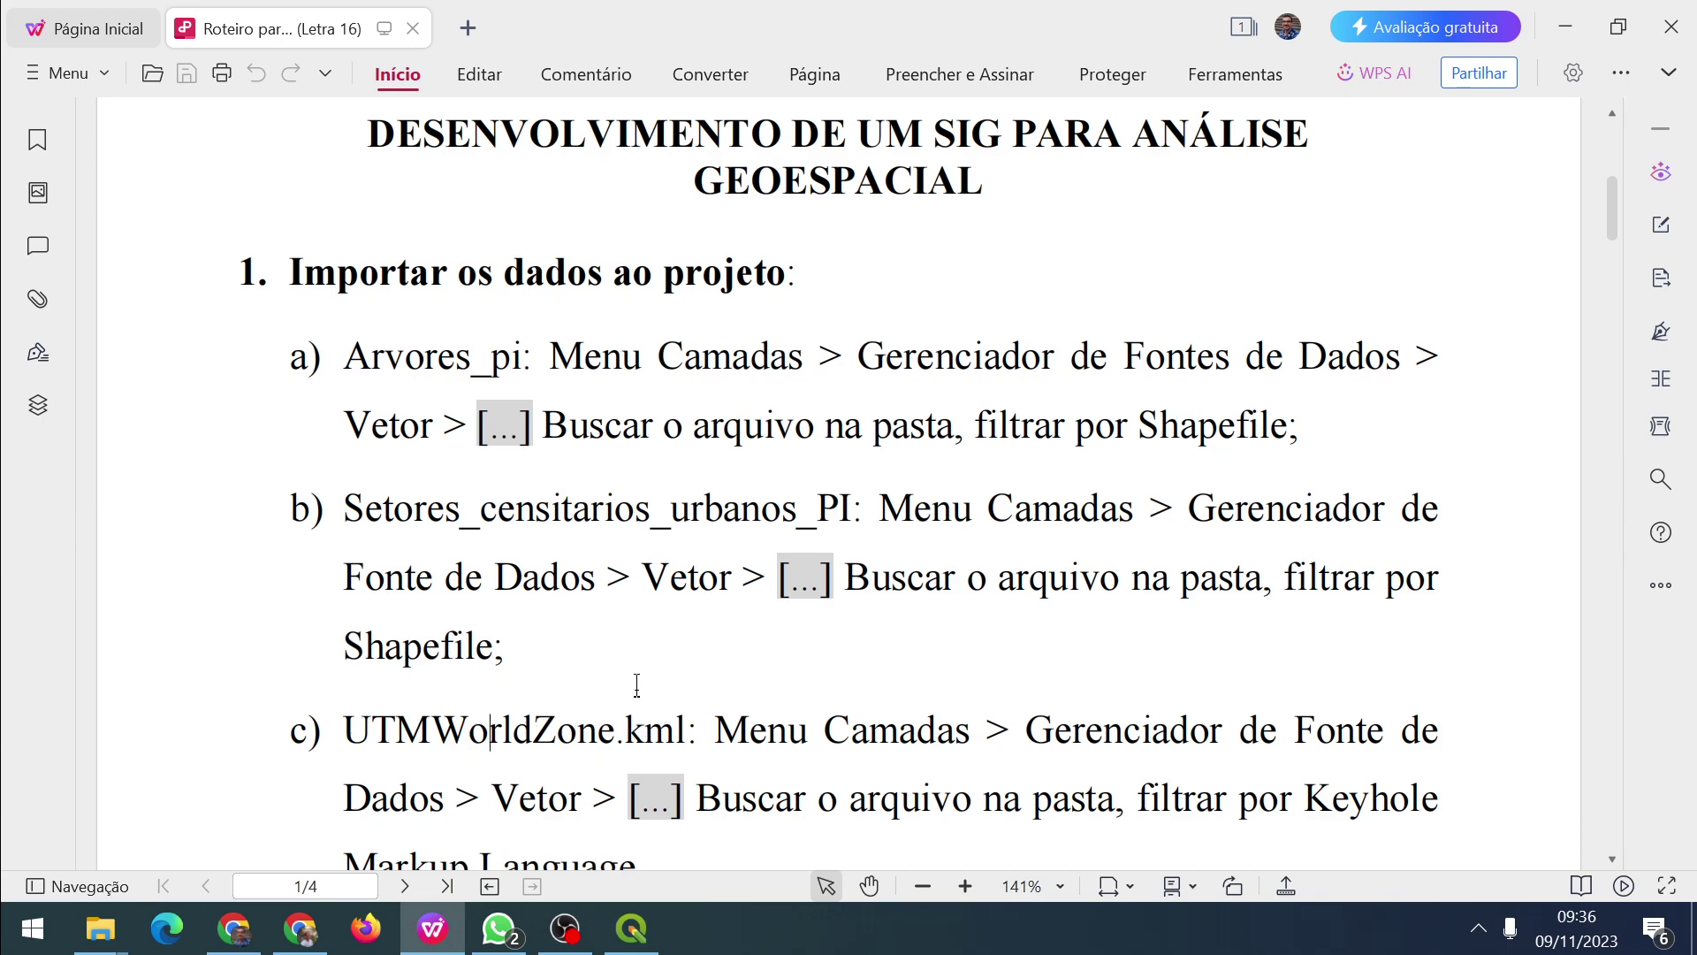
Switch to the file manager and examine the Dados_Arvores_PI archive's shapefiles, its KML file and the available extraction options.
key(alt+Tab)
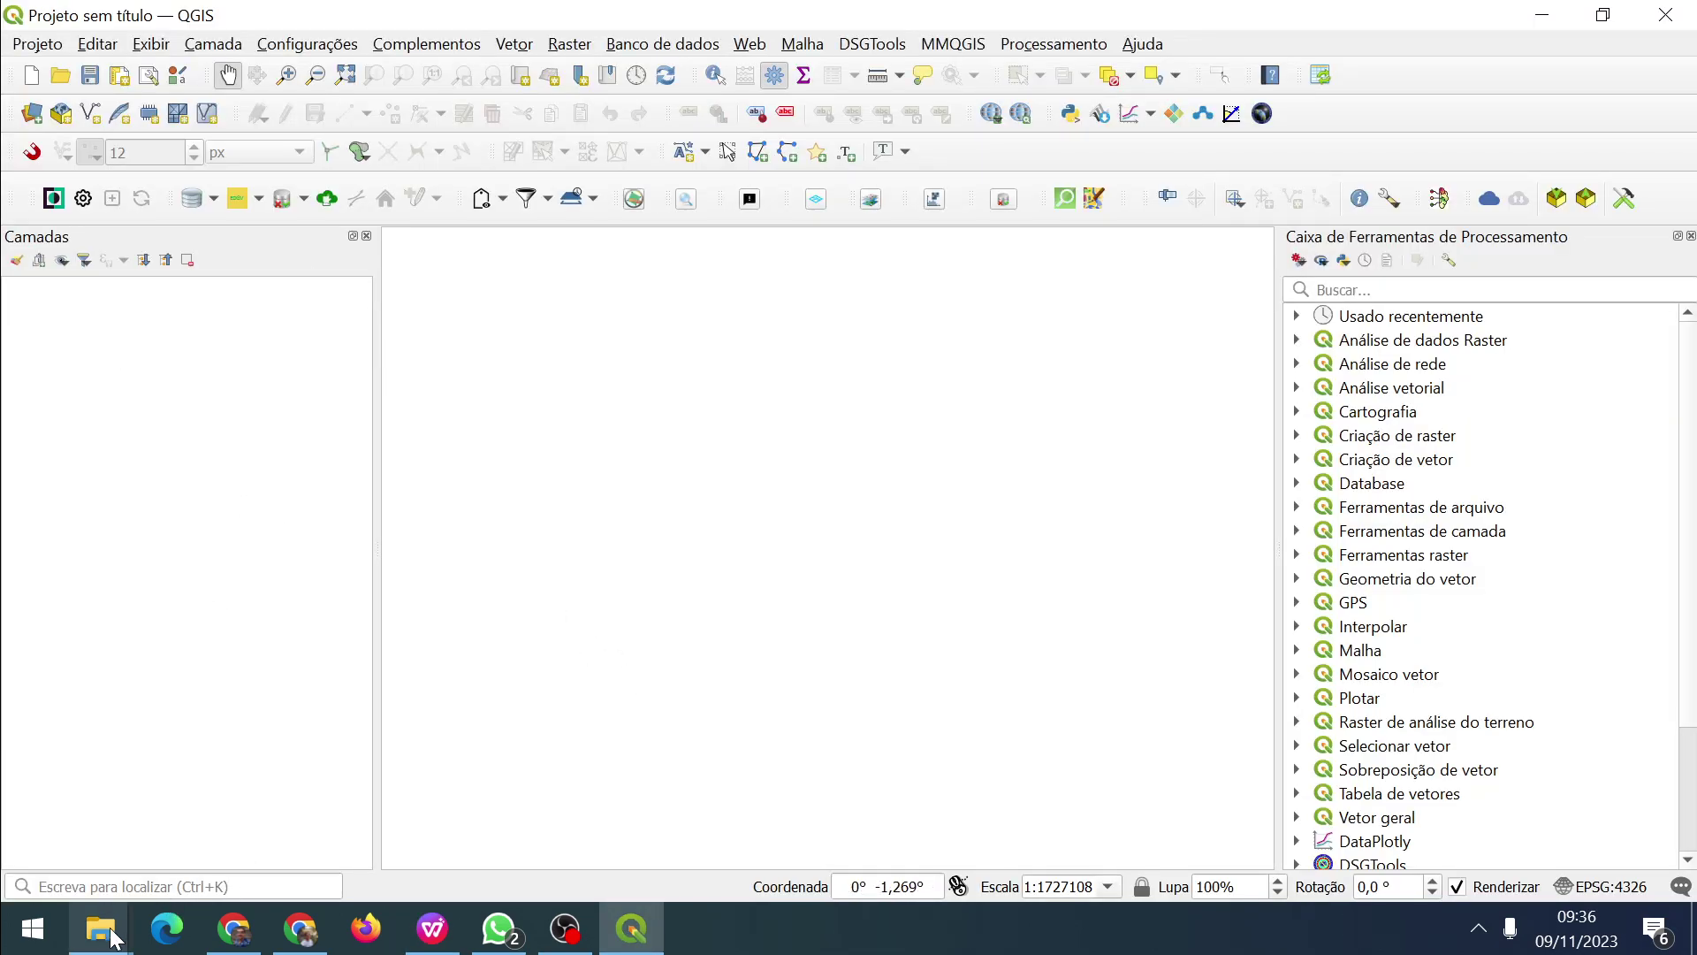
mouse_move(102, 935)
click(124, 831)
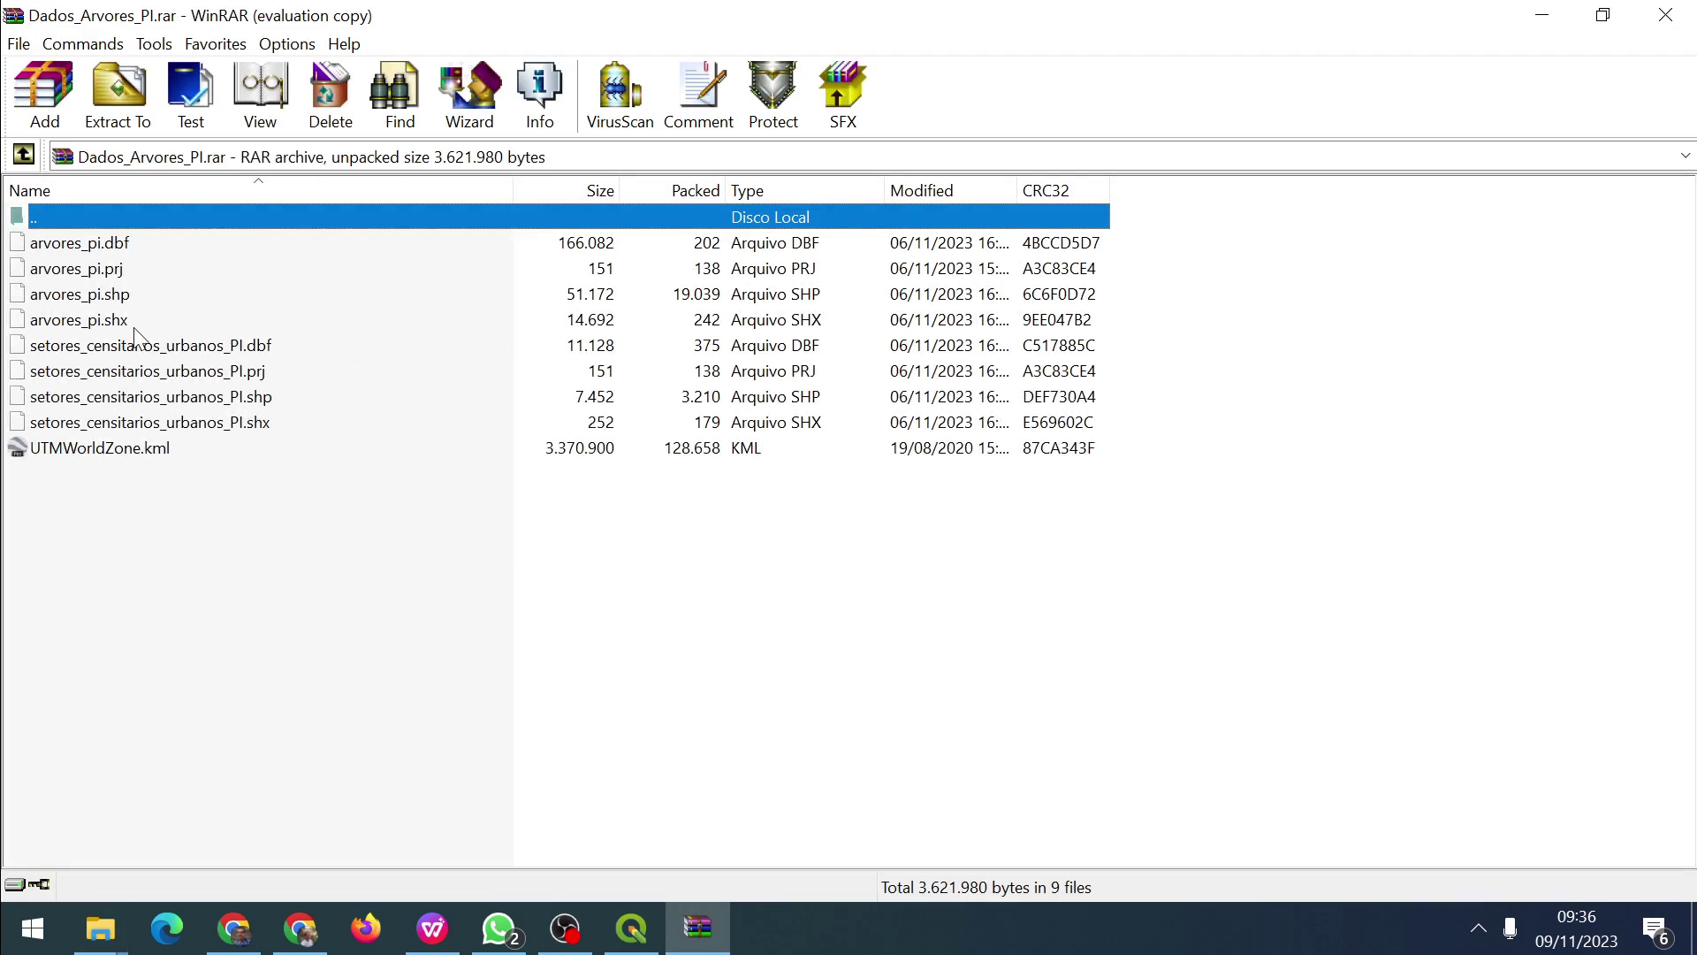
click(115, 294)
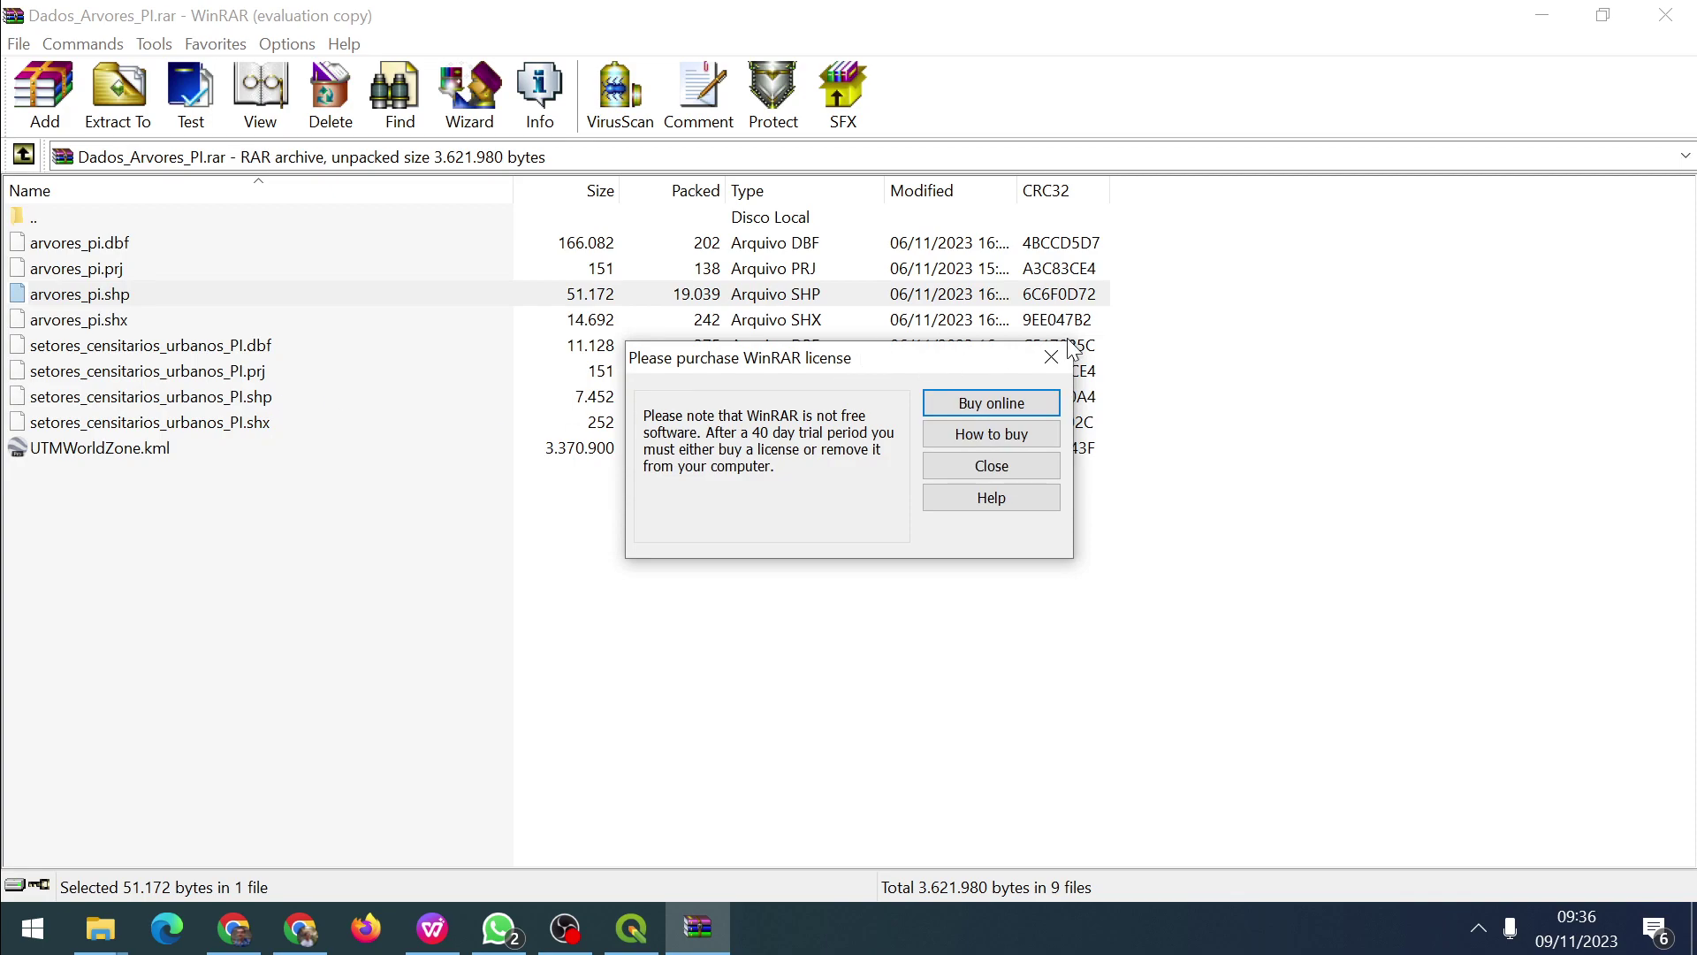
key(Escape)
click(282, 397)
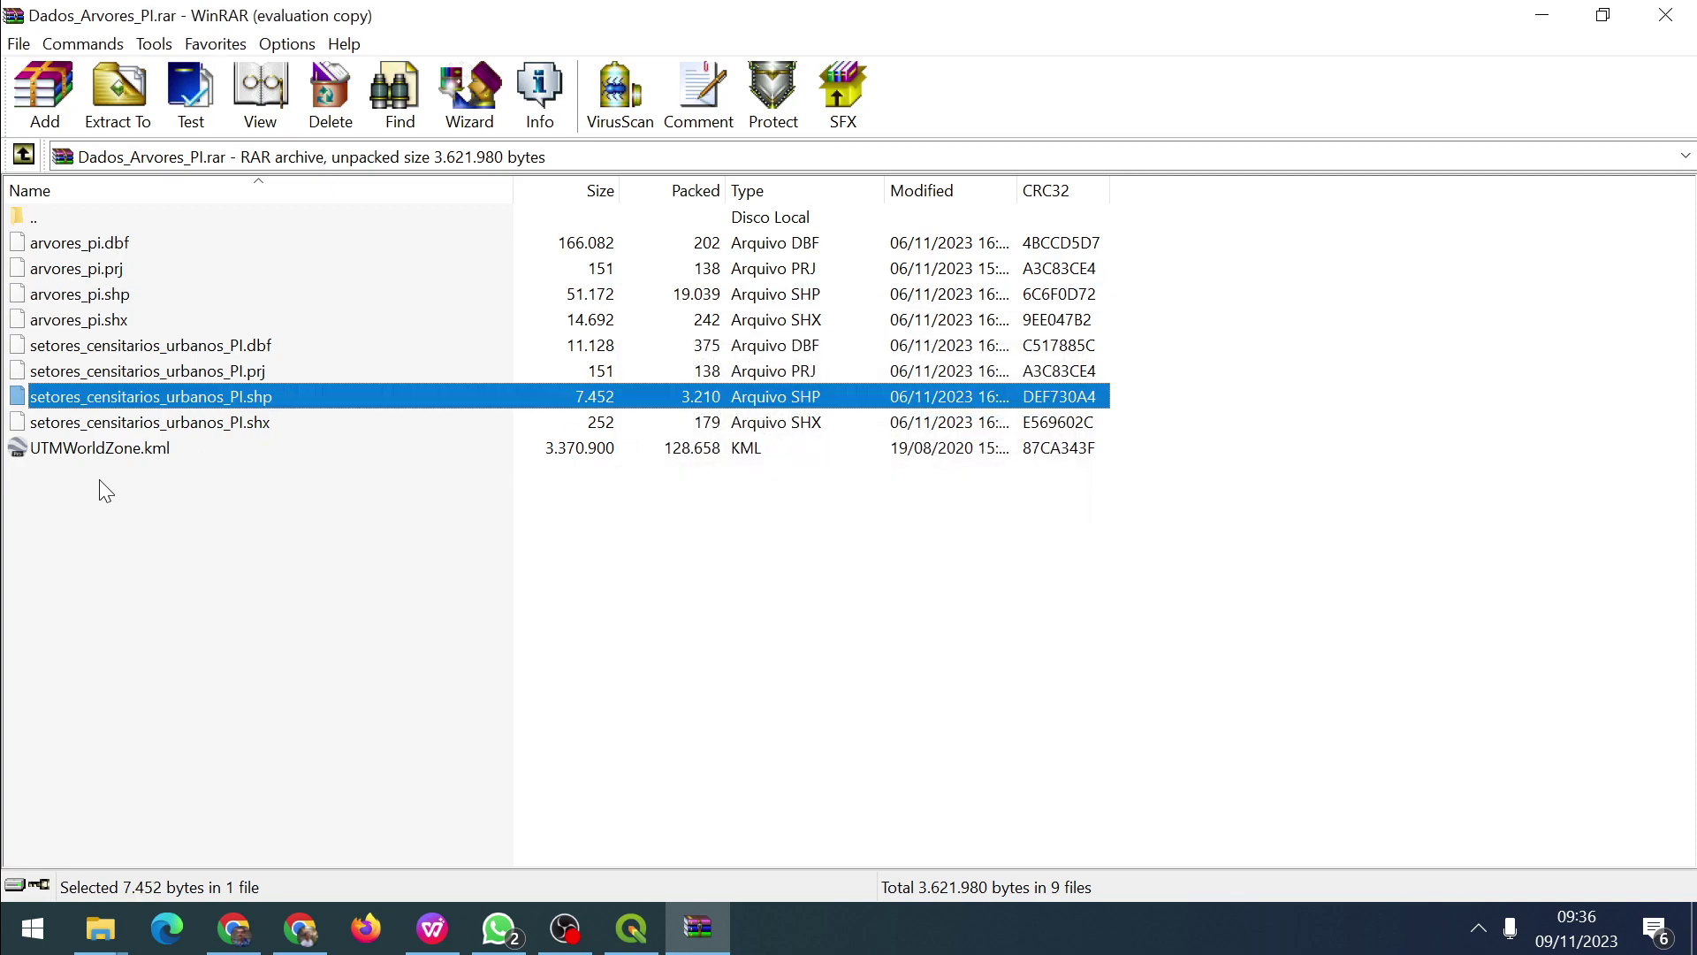
click(129, 451)
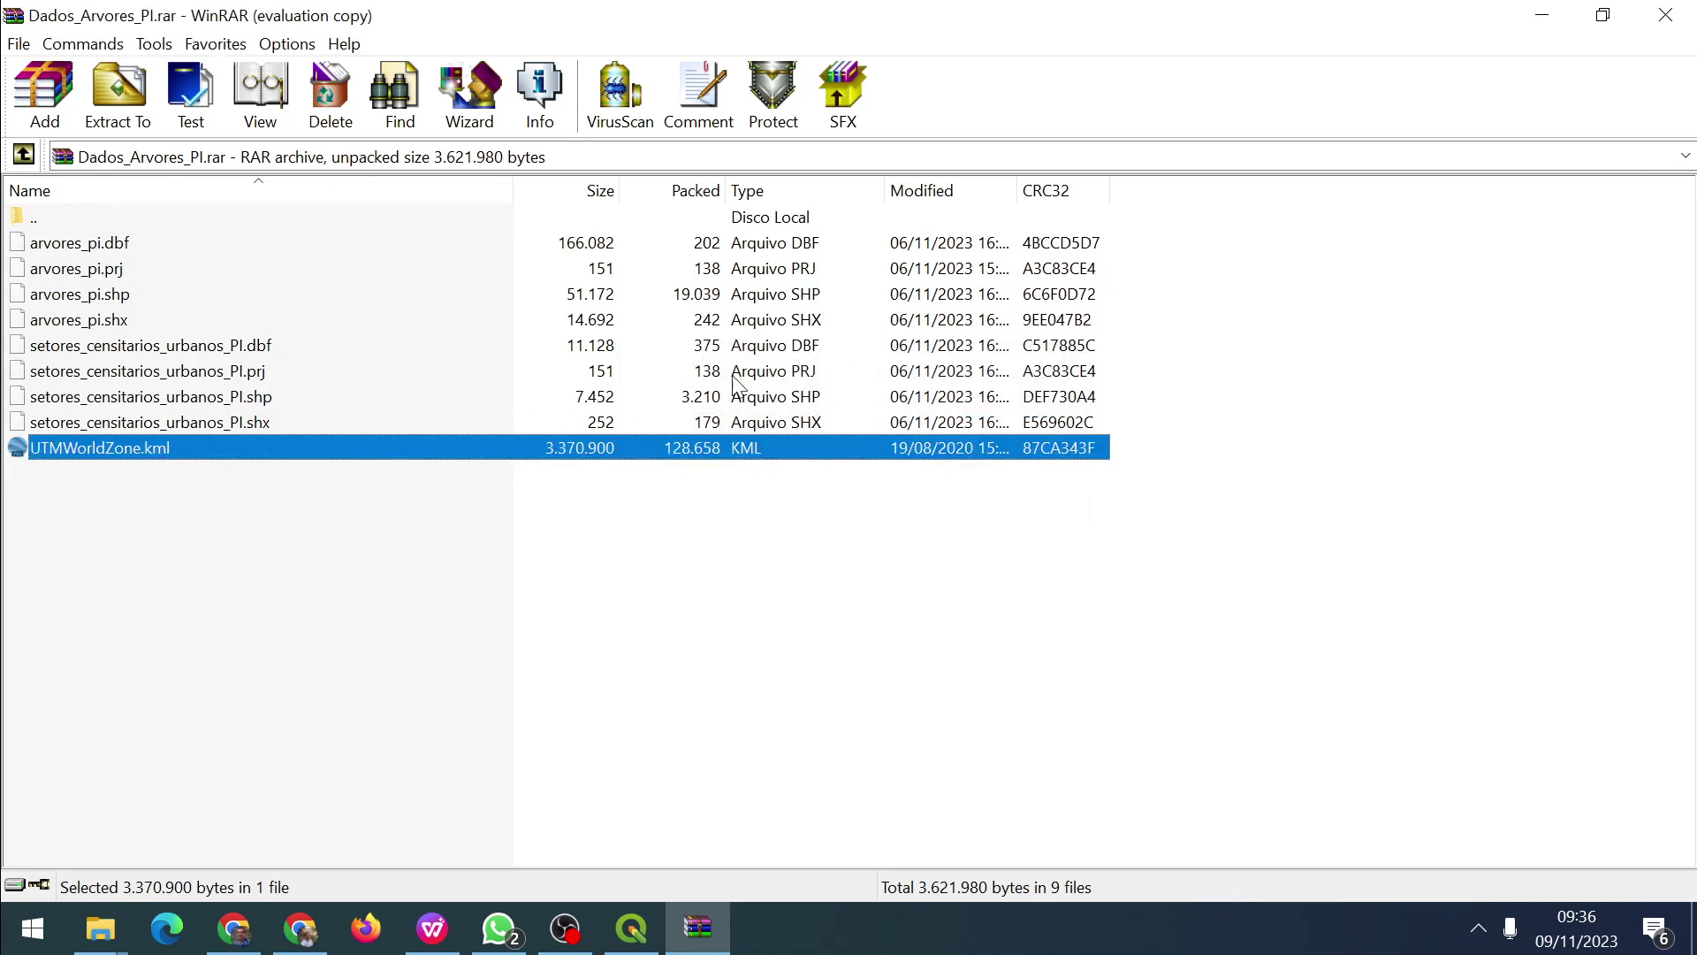
click(1665, 15)
right_click(421, 528)
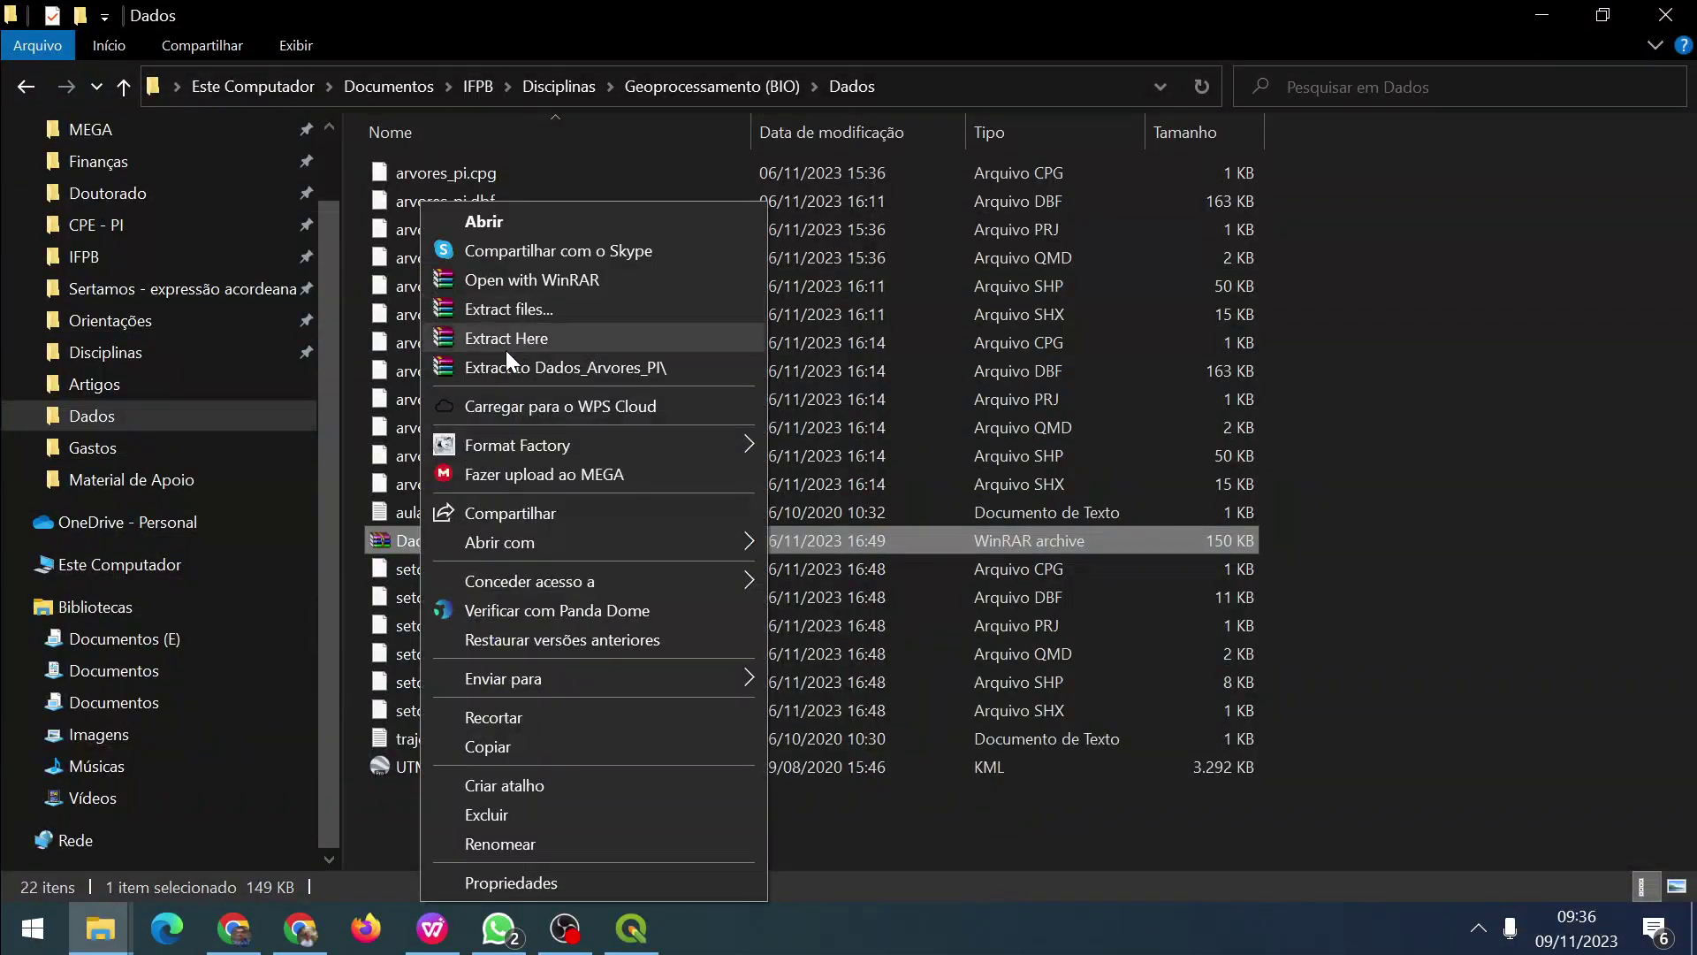
click(1094, 474)
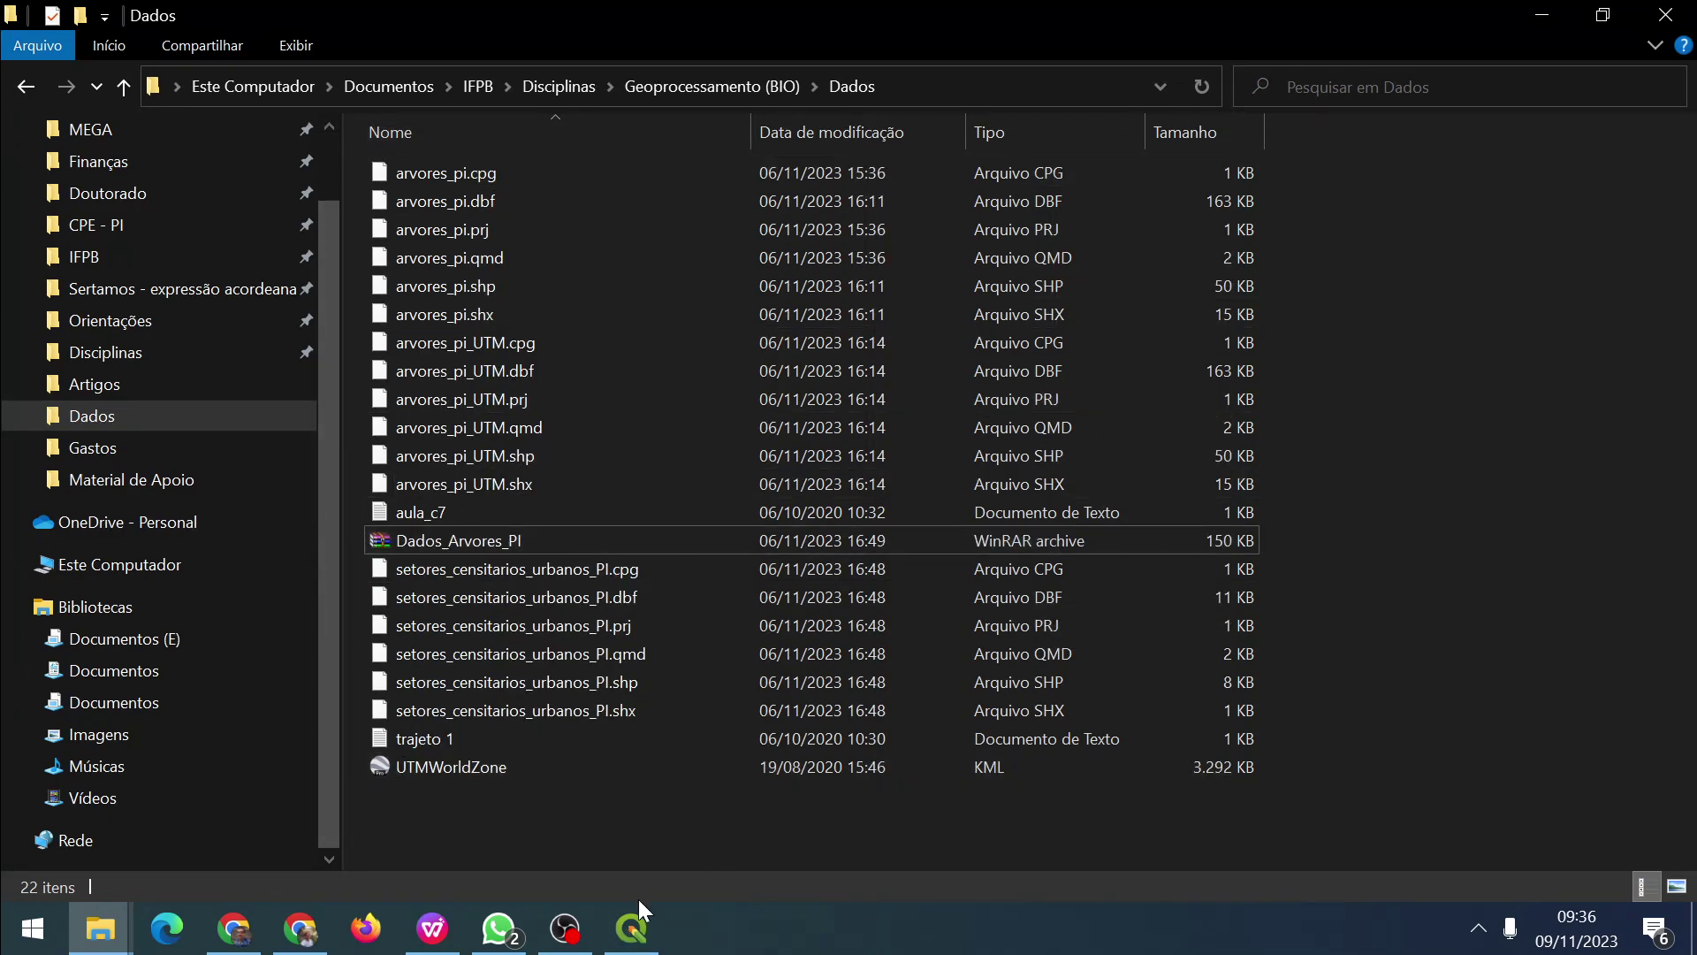
Switch to QGIS and open the data source manager for vector layers.
mouse_move(626, 928)
click(624, 806)
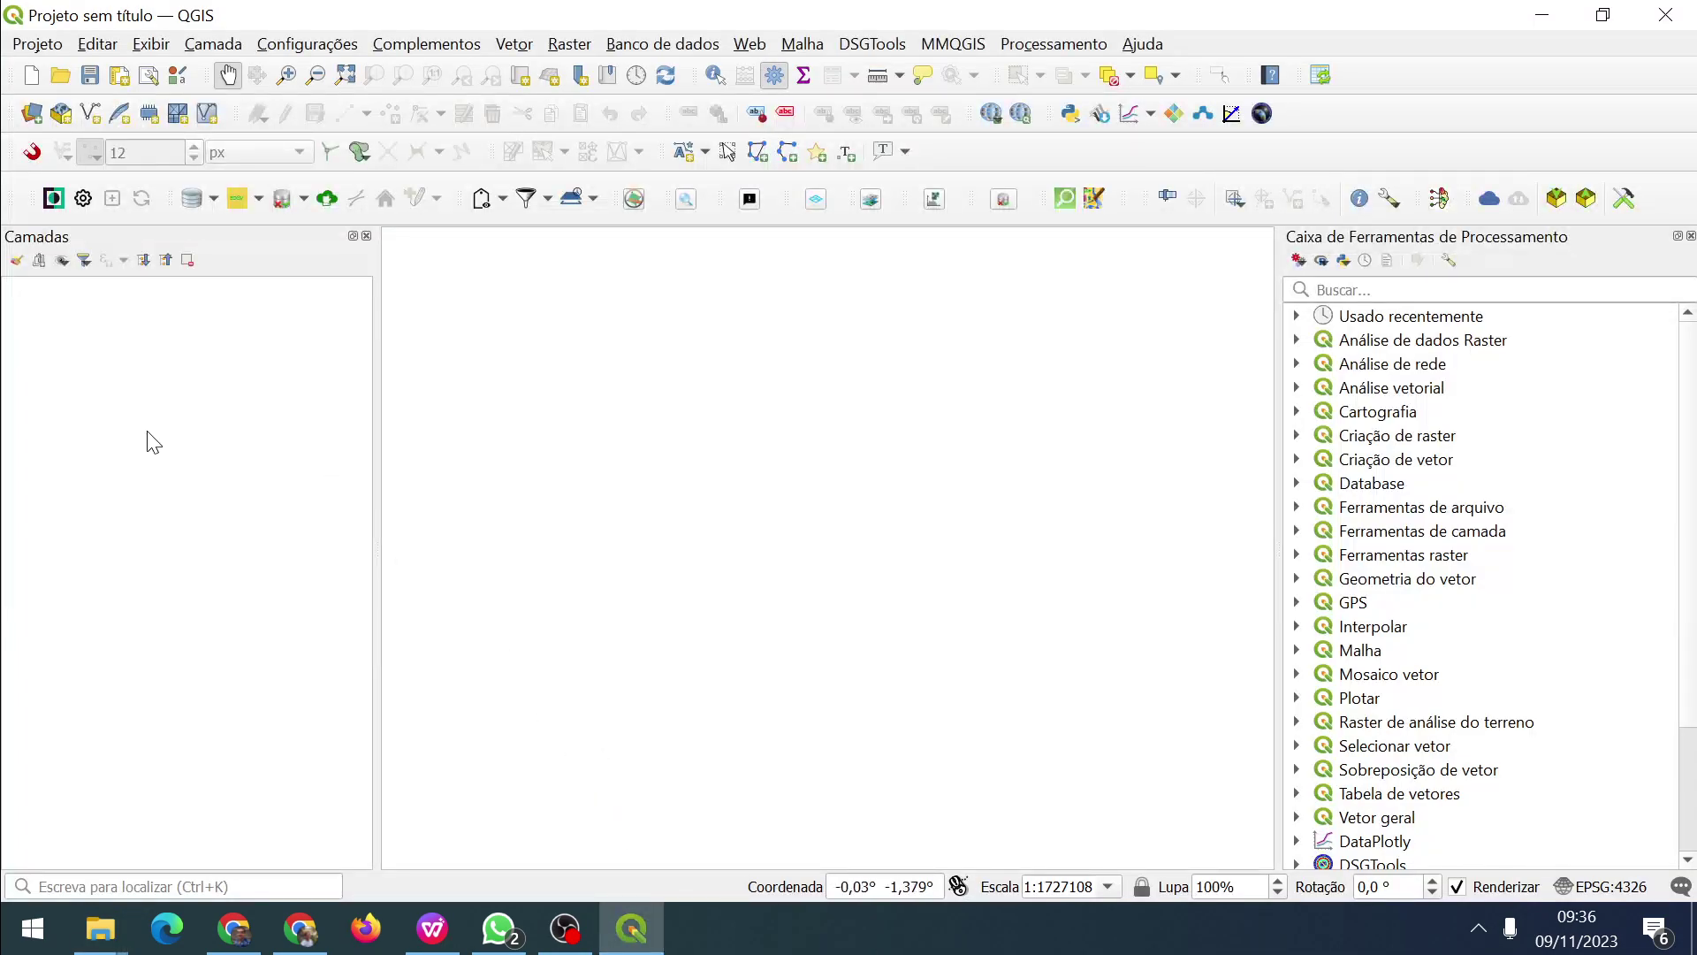
click(216, 44)
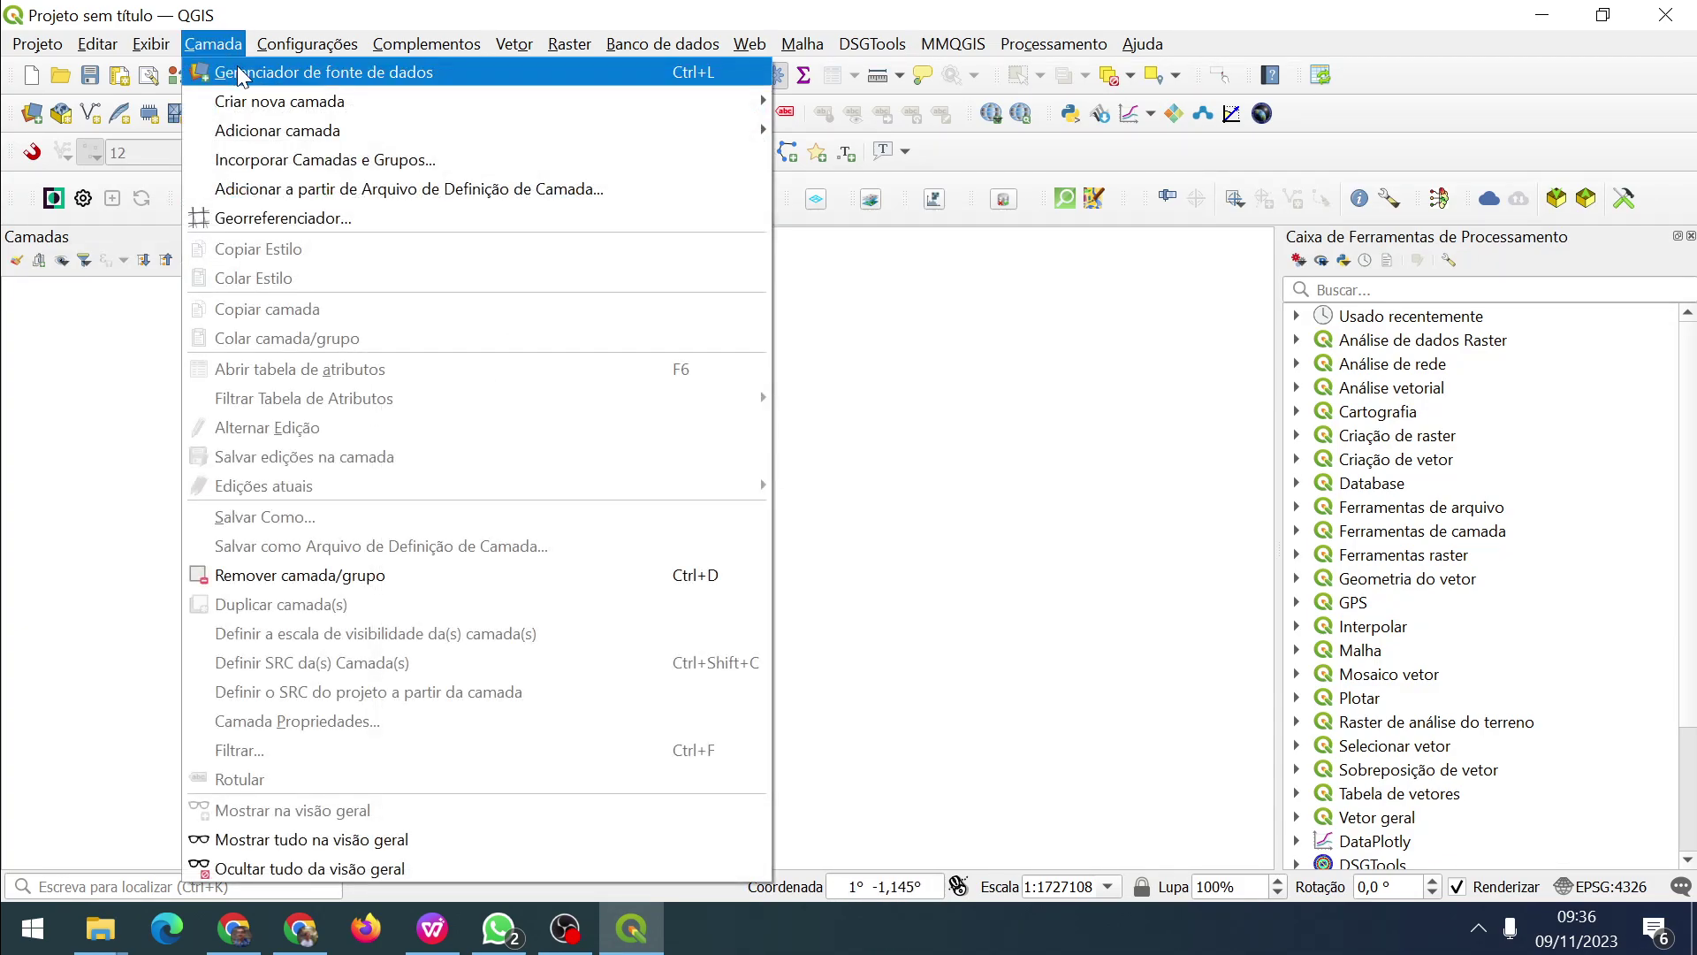
click(238, 75)
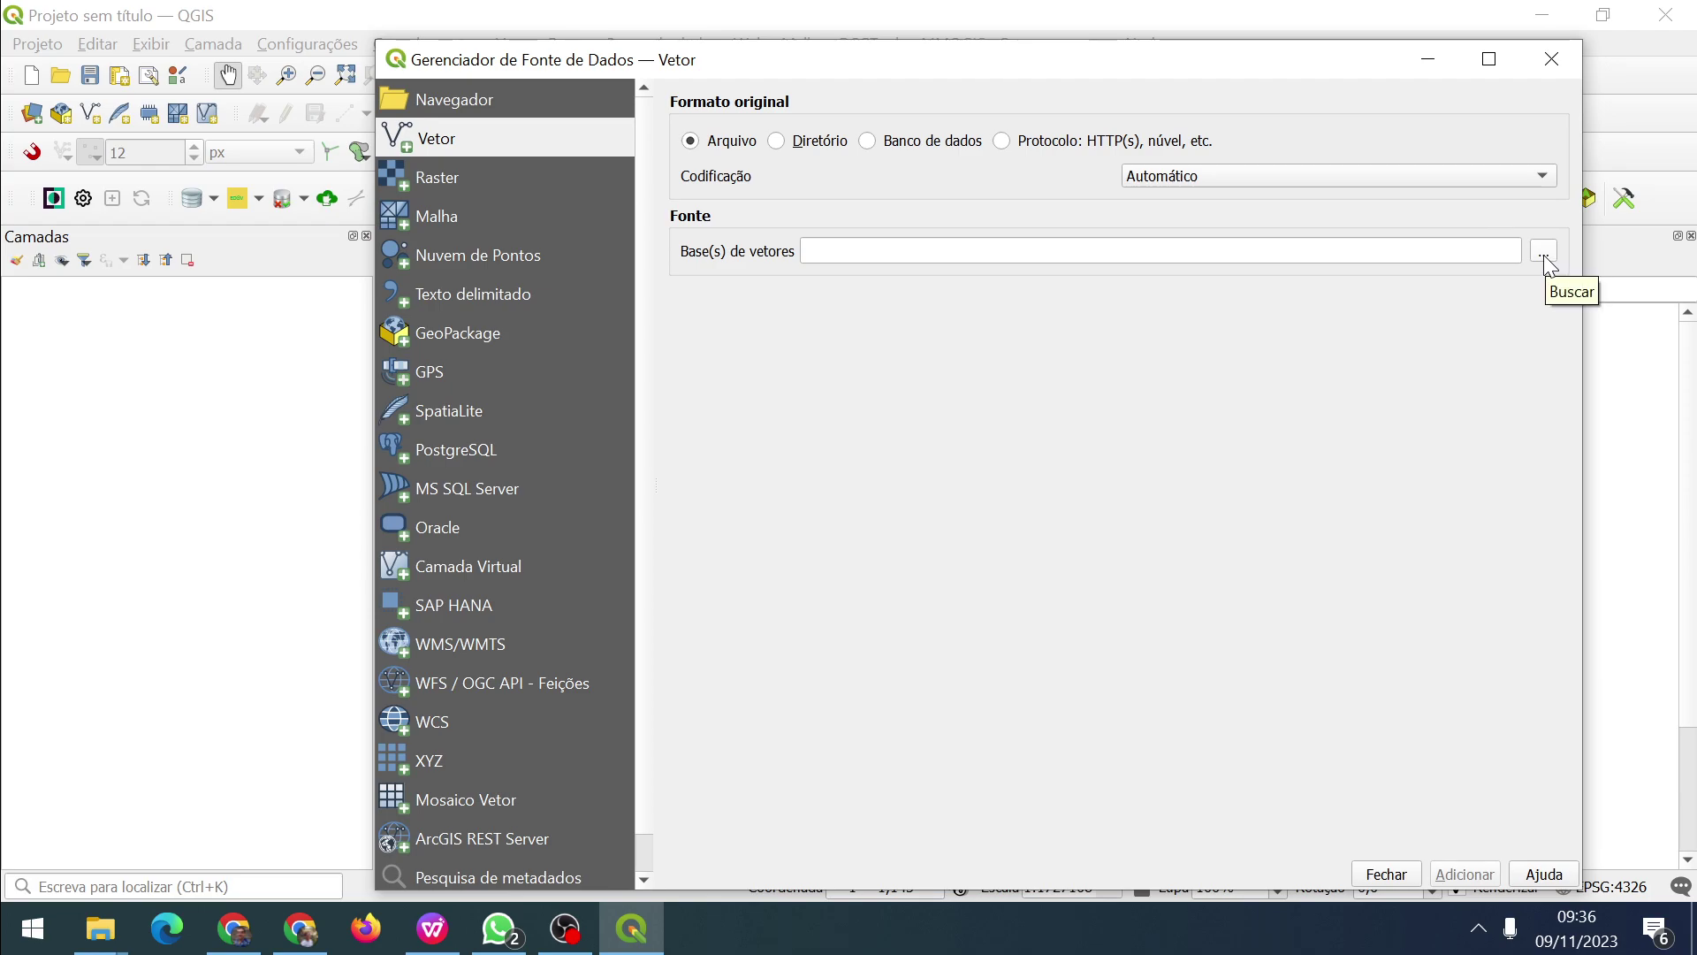
Switch to the PDF guide to review the Arvores_pi import instructions, including browsing and Shapefile filtering, and return to QGIS.
key(alt+Tab)
key(alt+Tab)
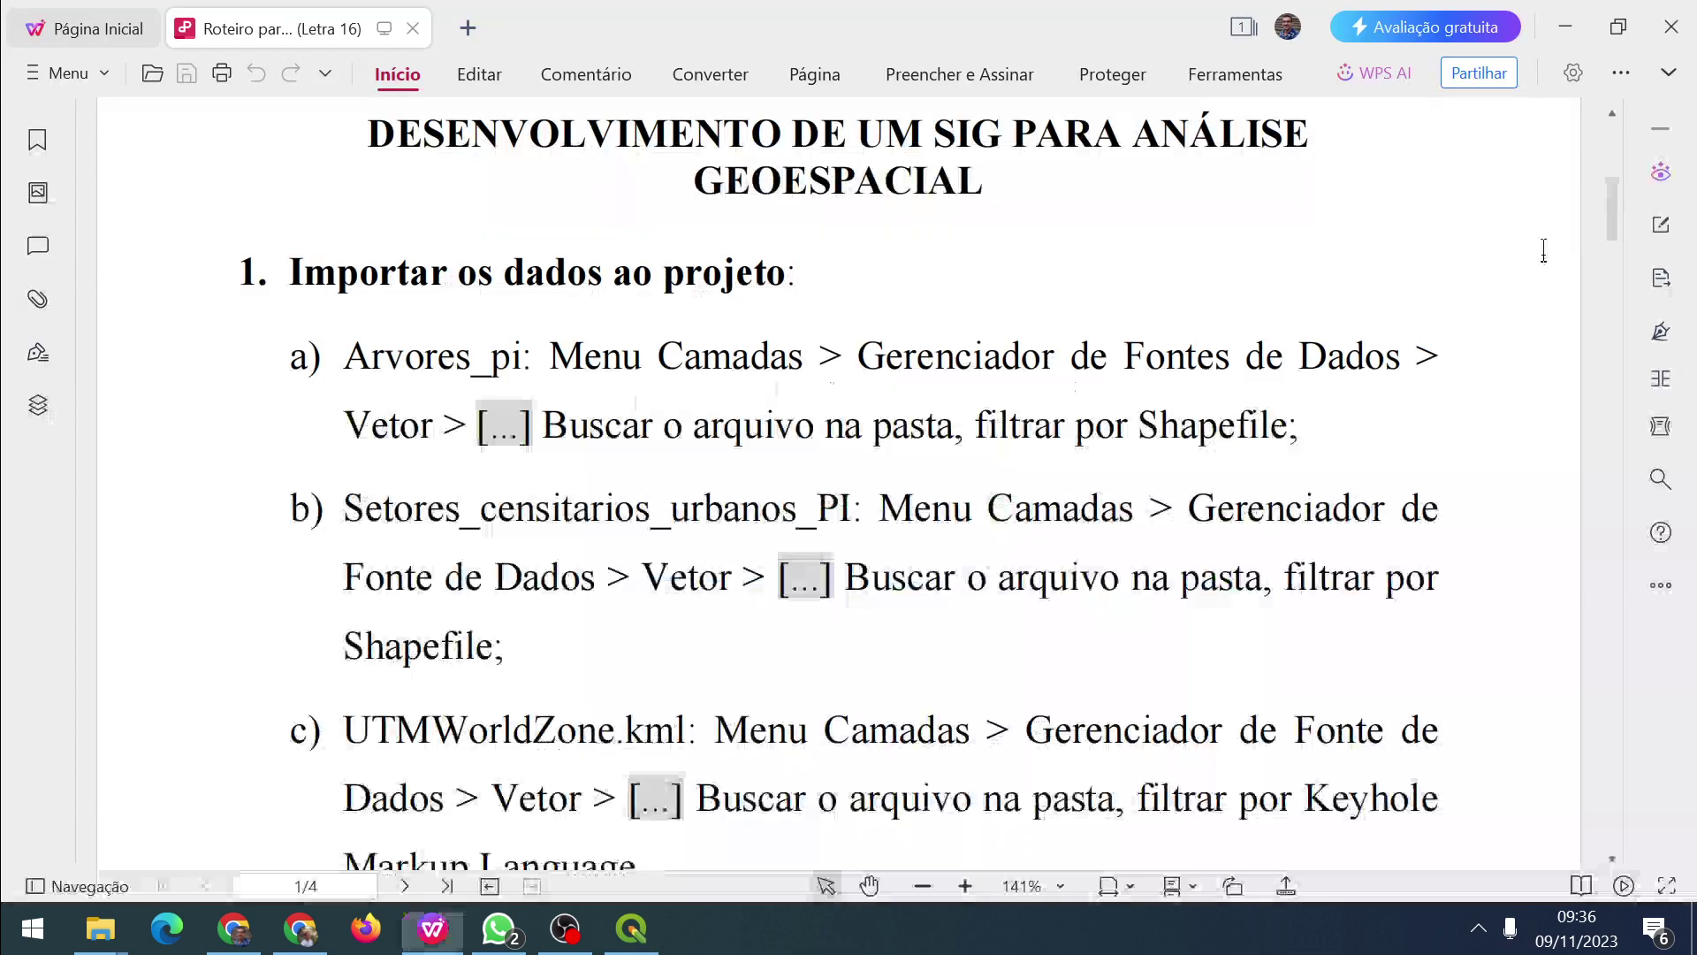
drag(1056, 358, 1043, 358)
click(505, 422)
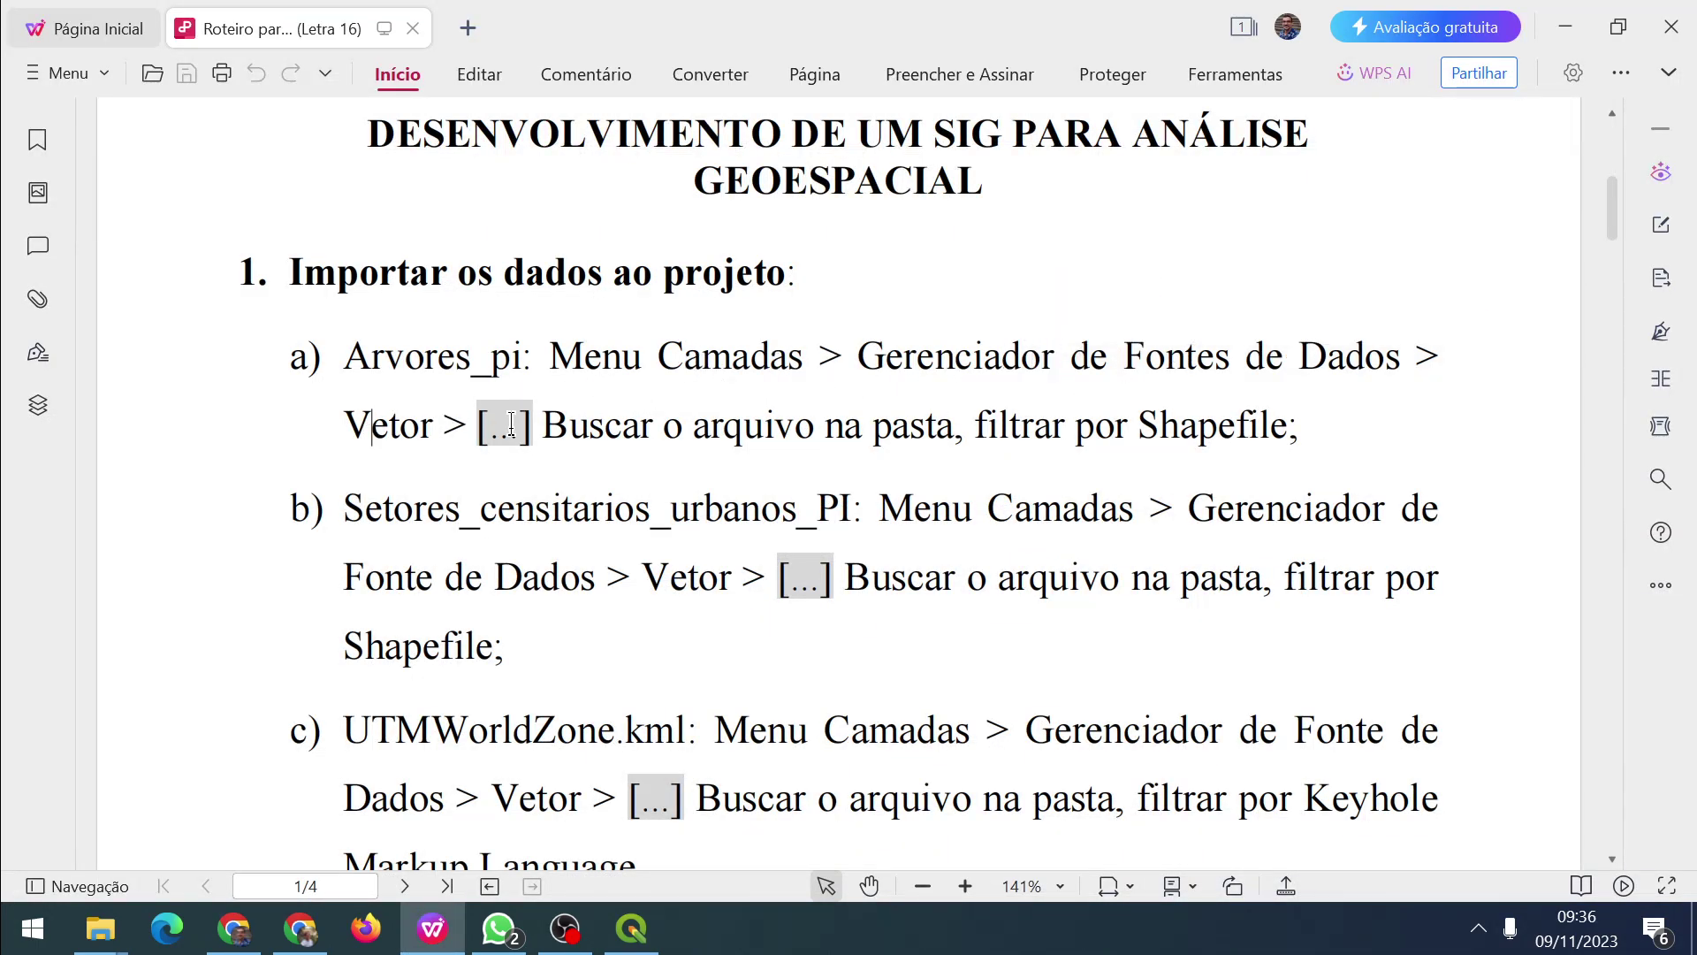
drag(480, 422, 530, 424)
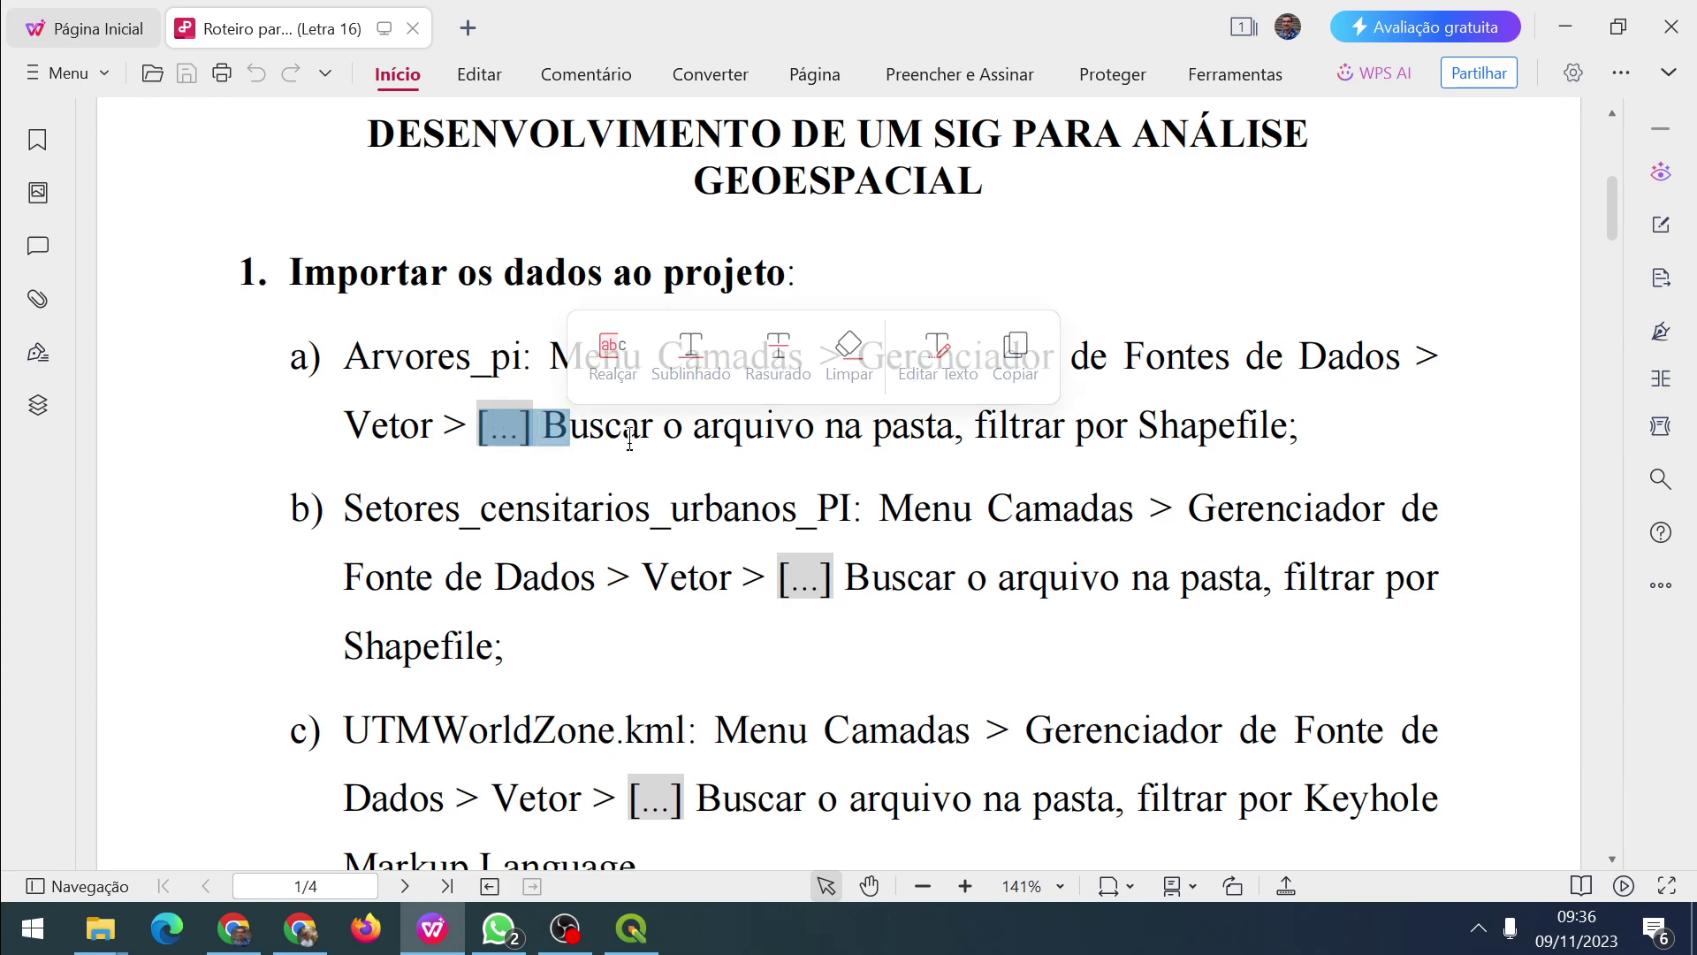
drag(815, 427, 800, 427)
click(1184, 417)
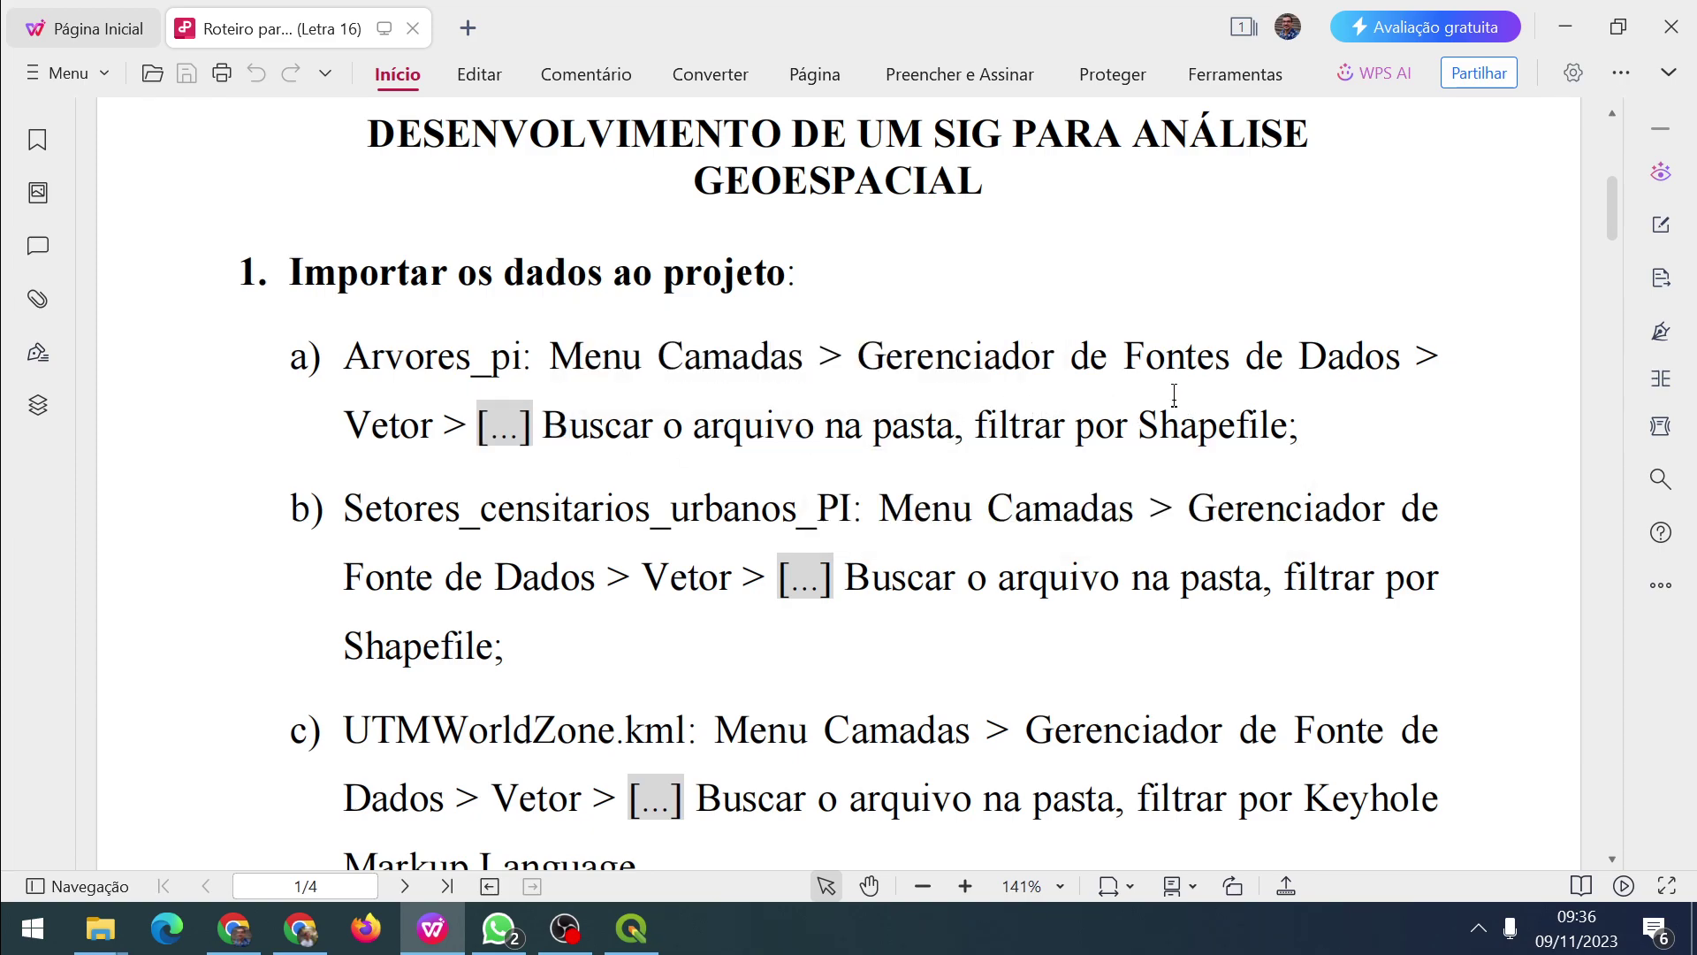
click(426, 356)
key(alt+Tab)
key(alt+Tab)
key(Tab)
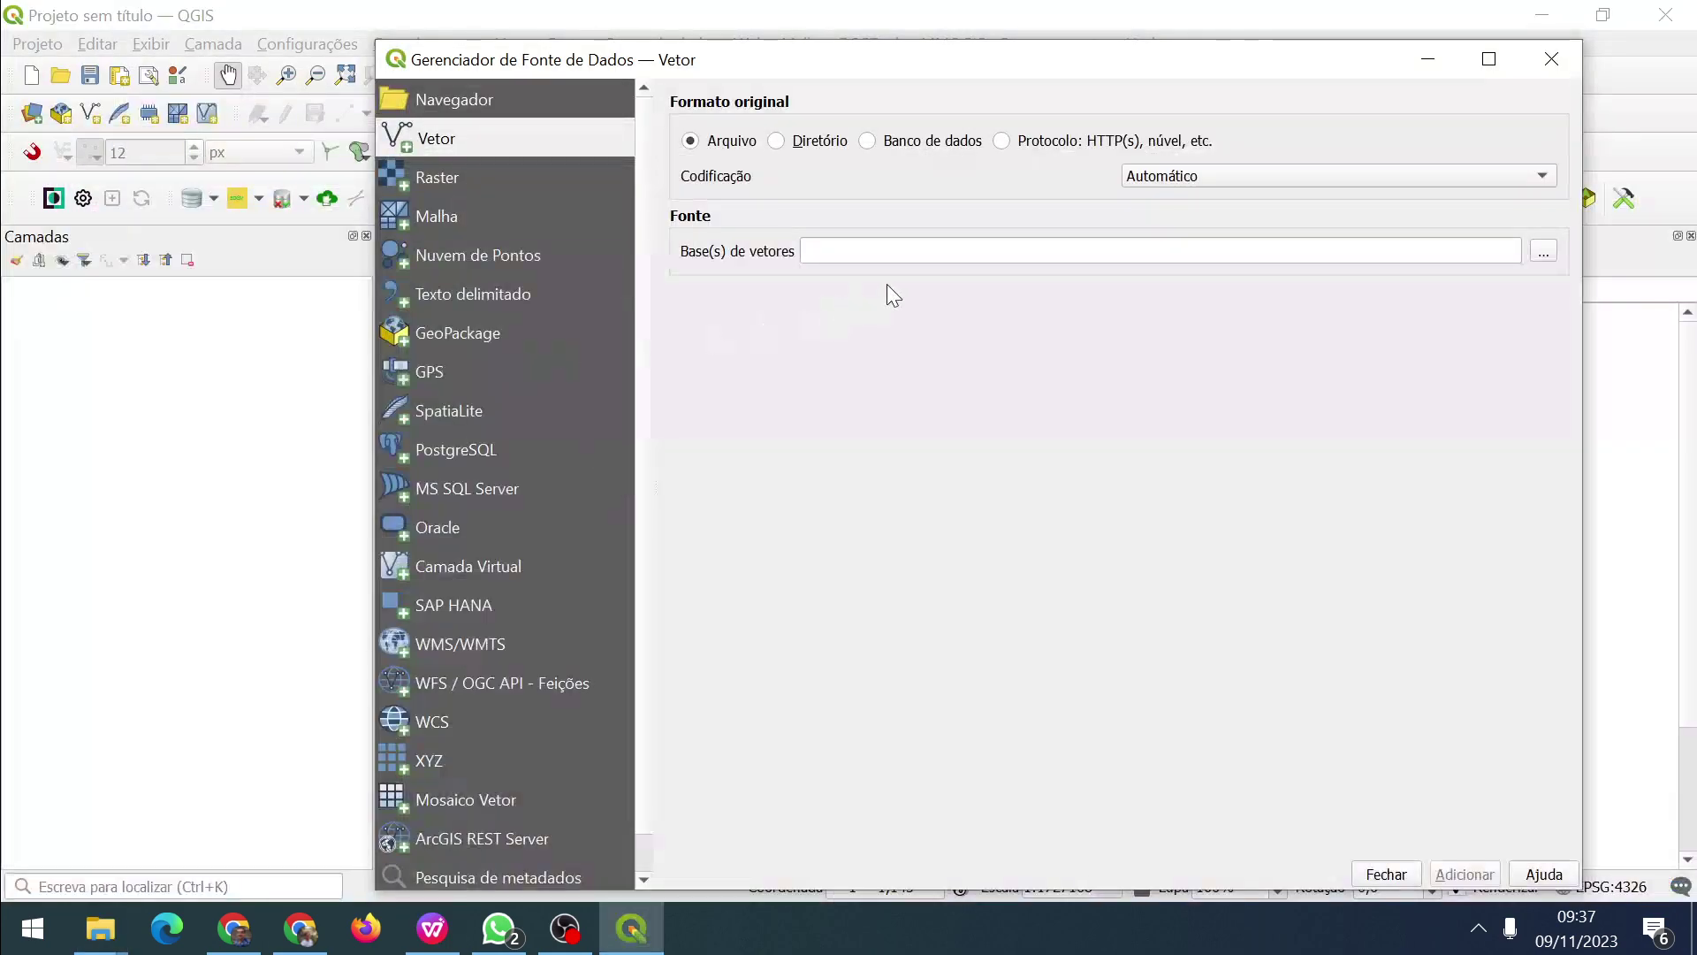
Filter the Dados folder by Shapefiles and add arvores_pi.shp and setores_censitarios_urbanos_PI.shp to the project as vector layers.
click(1542, 252)
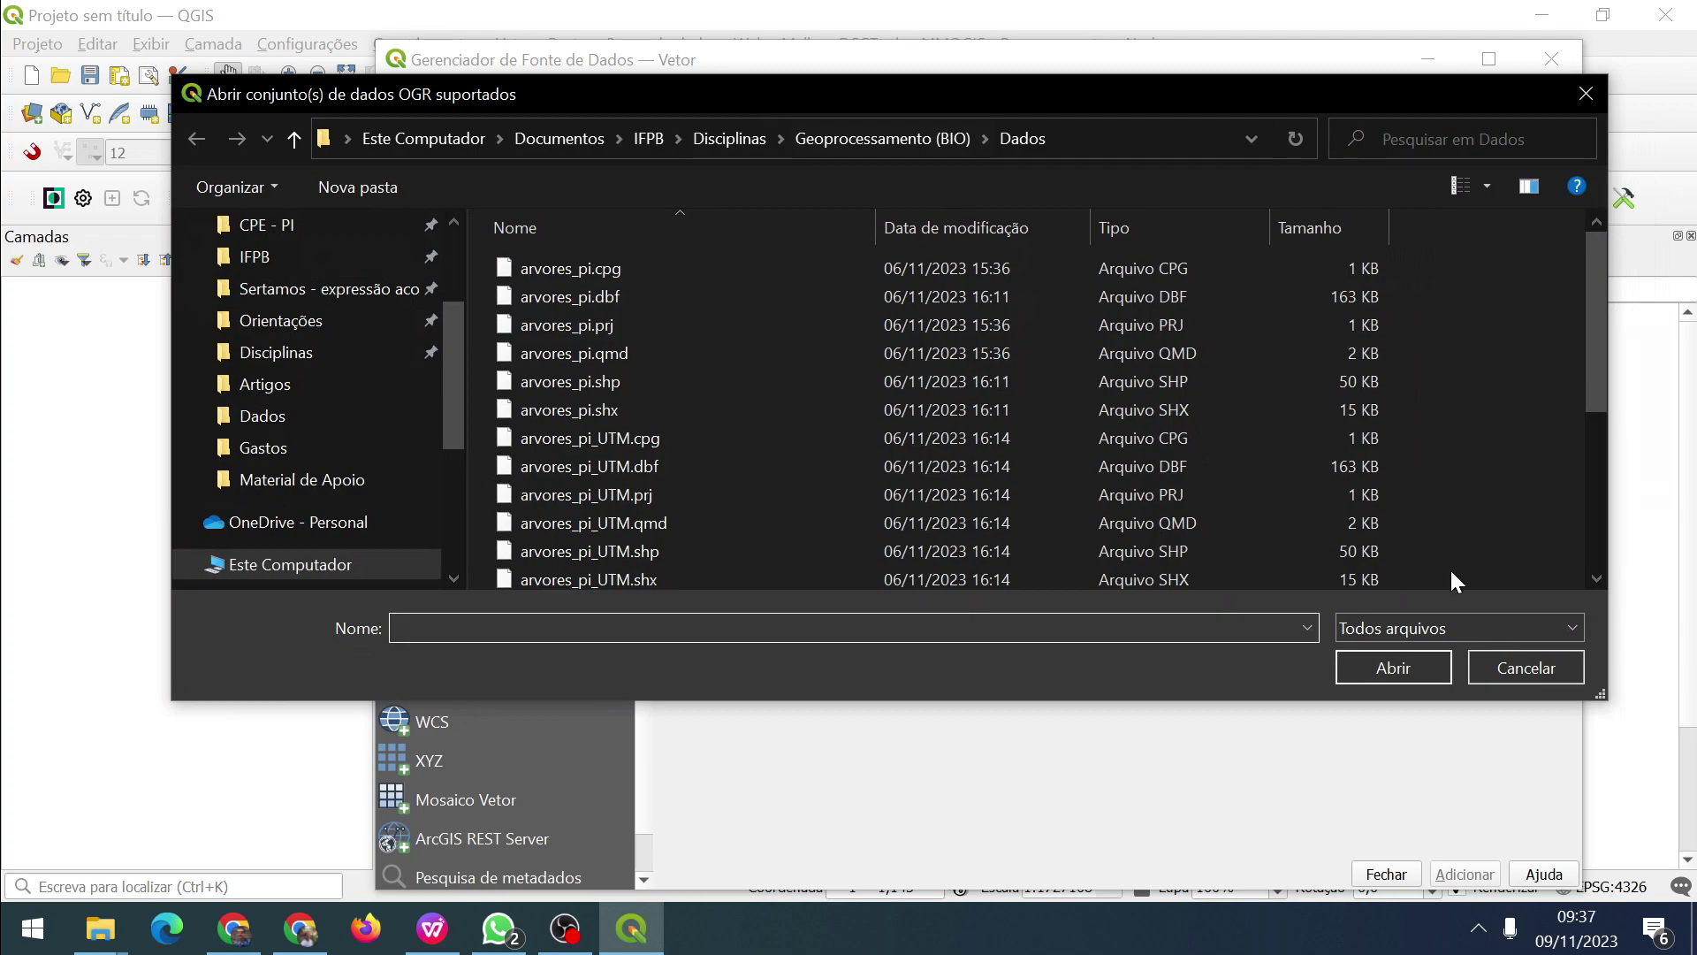
click(1472, 627)
scroll(1414, 481, down, 7)
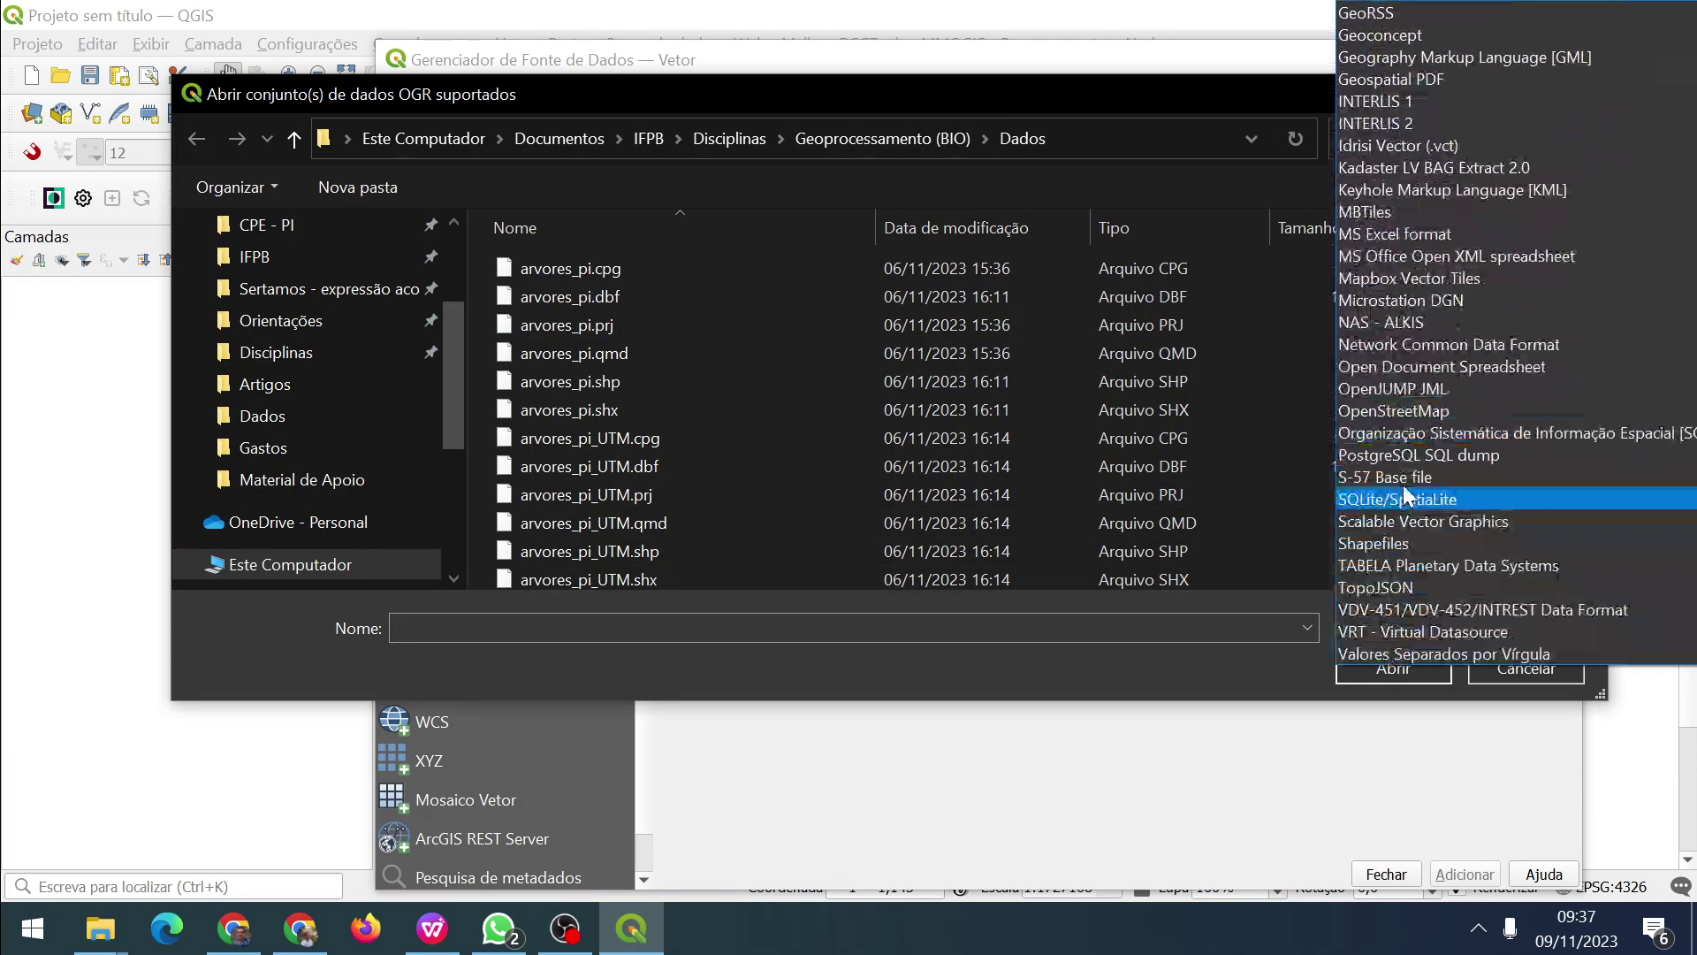
click(1381, 542)
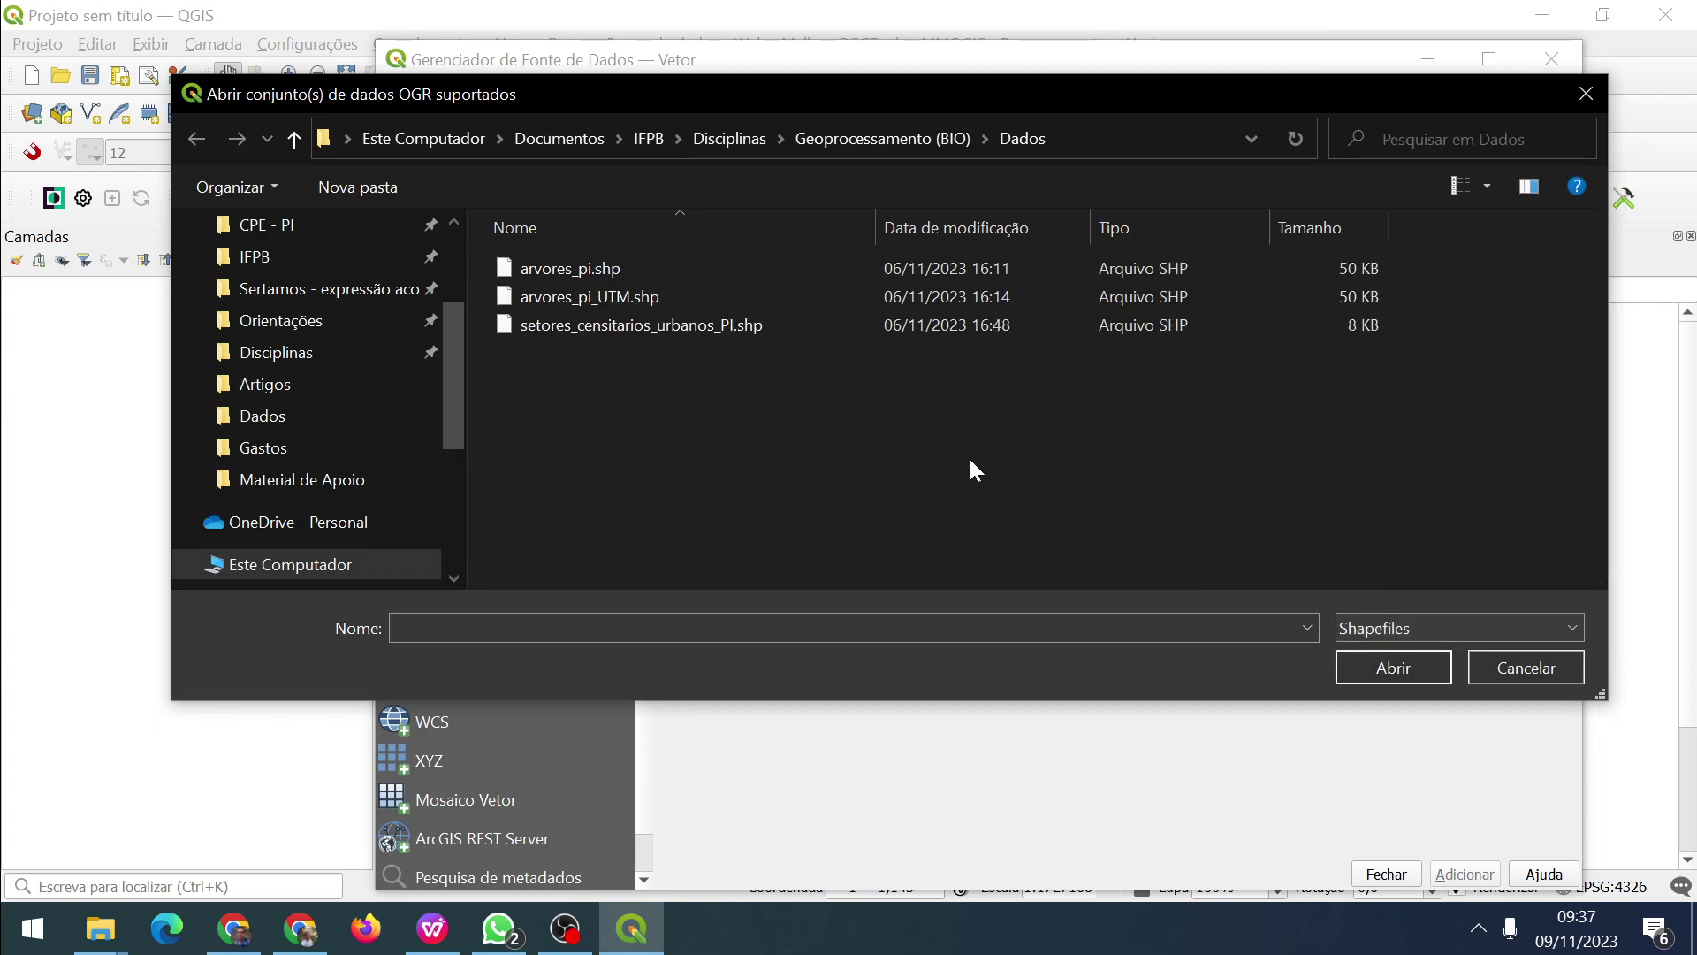
click(586, 277)
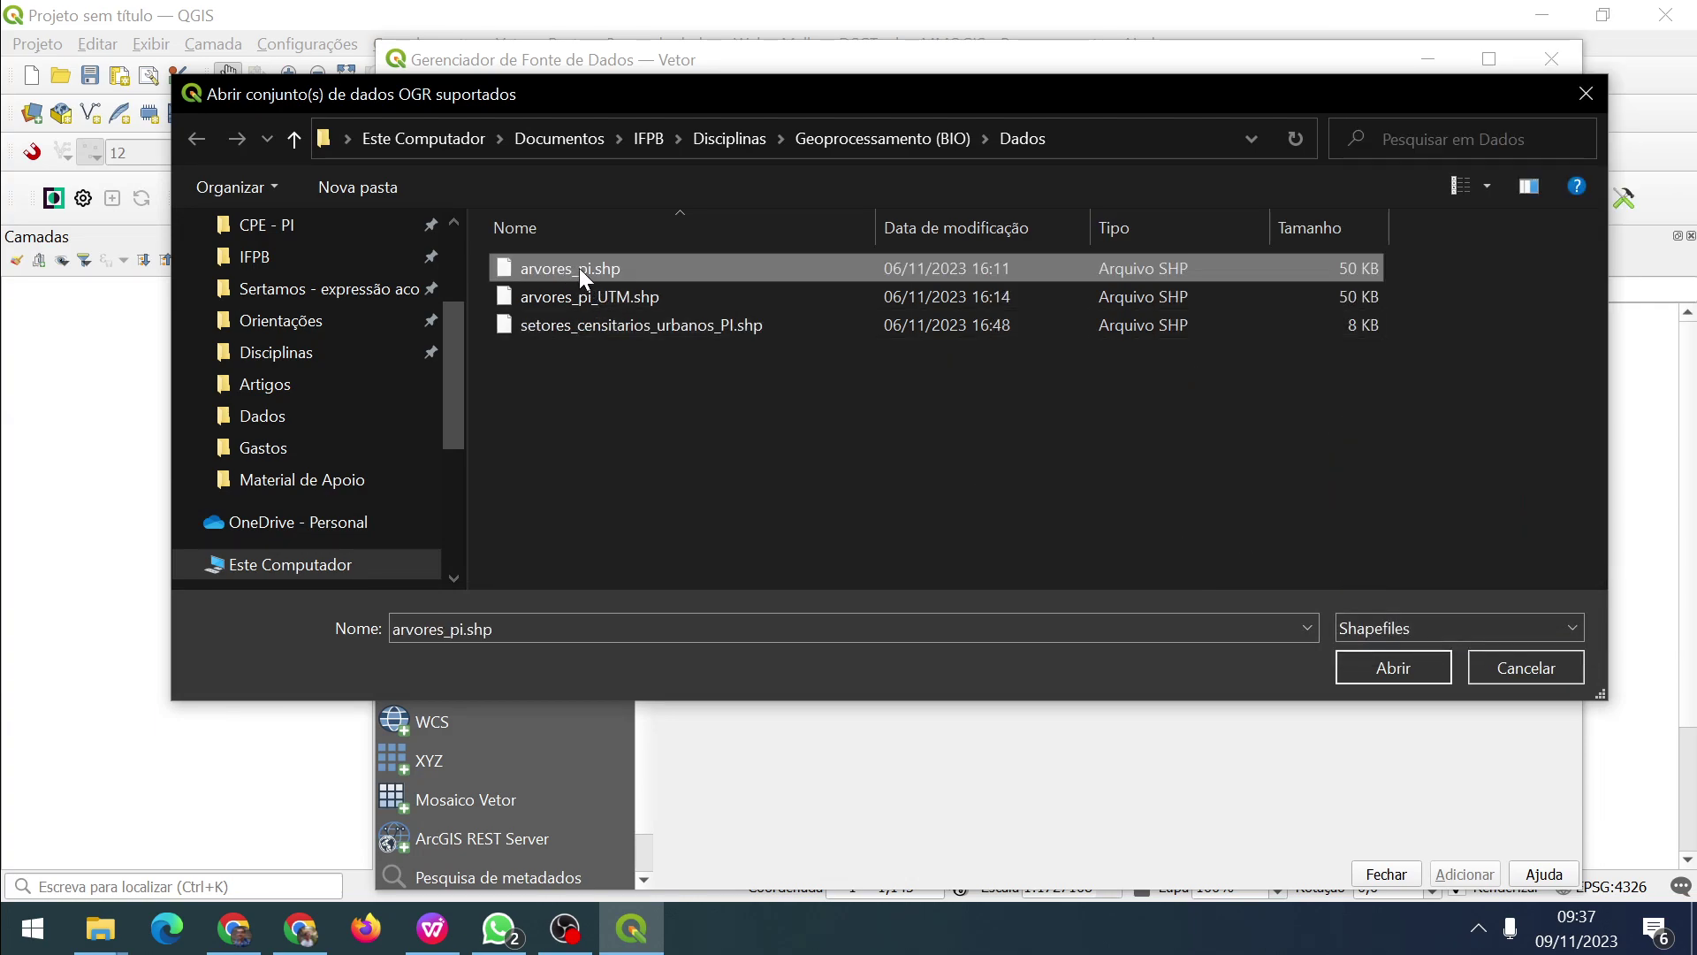
ctrl+click(612, 325)
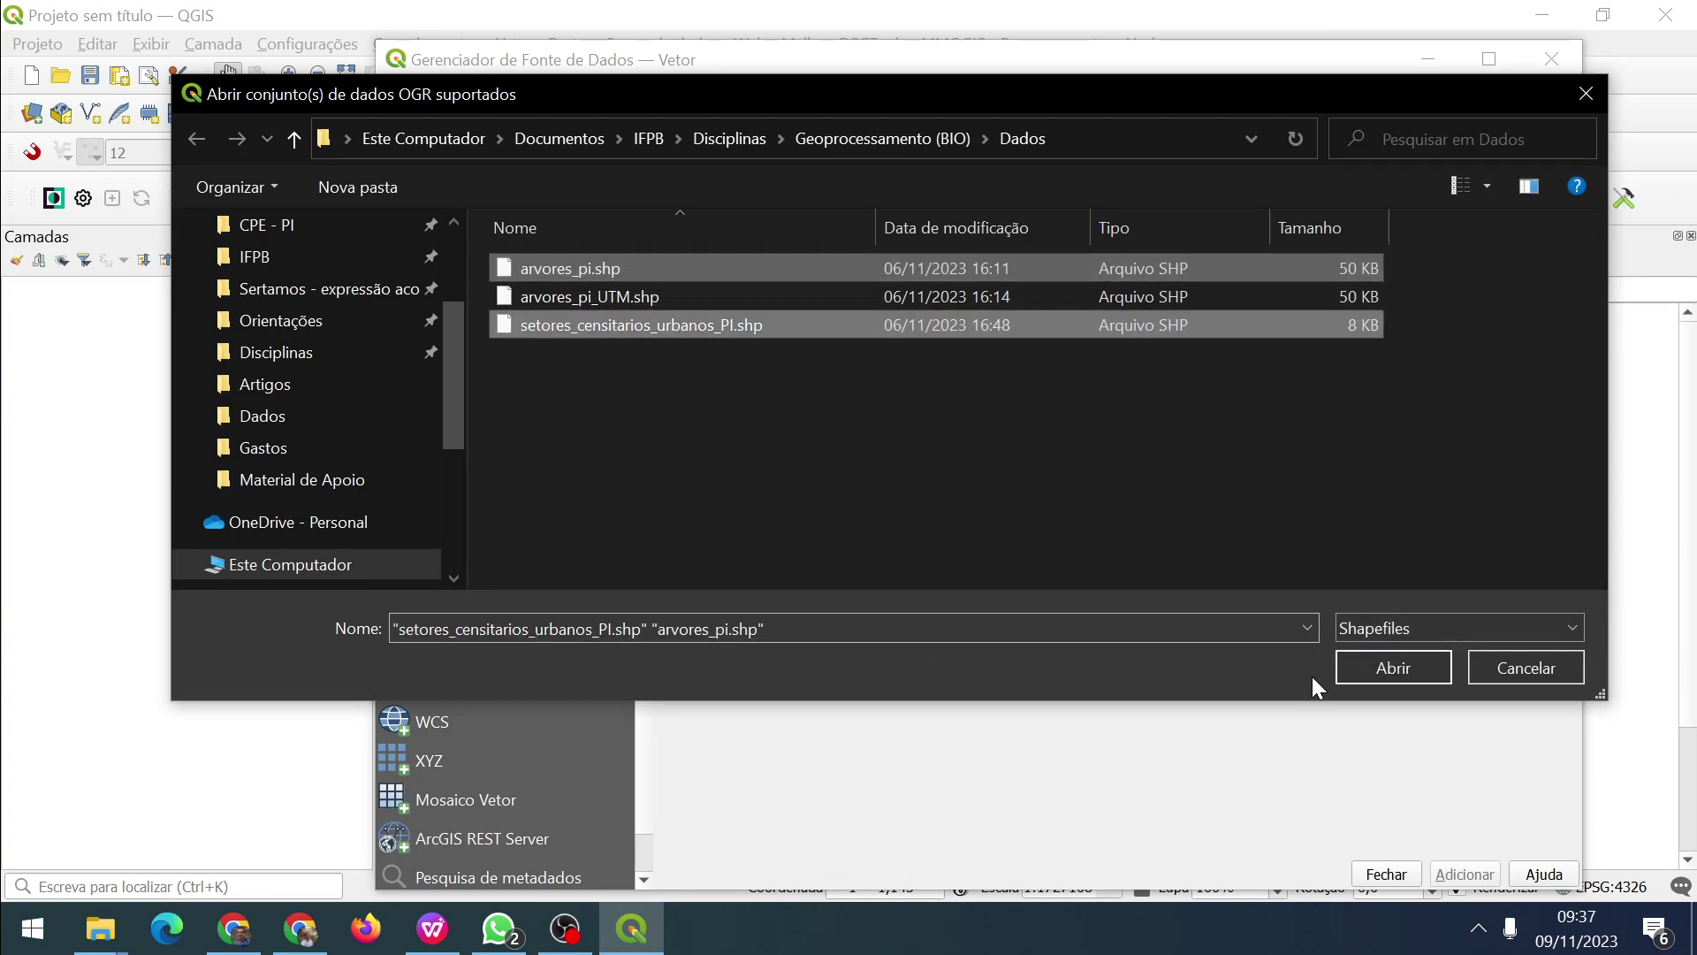
click(1377, 671)
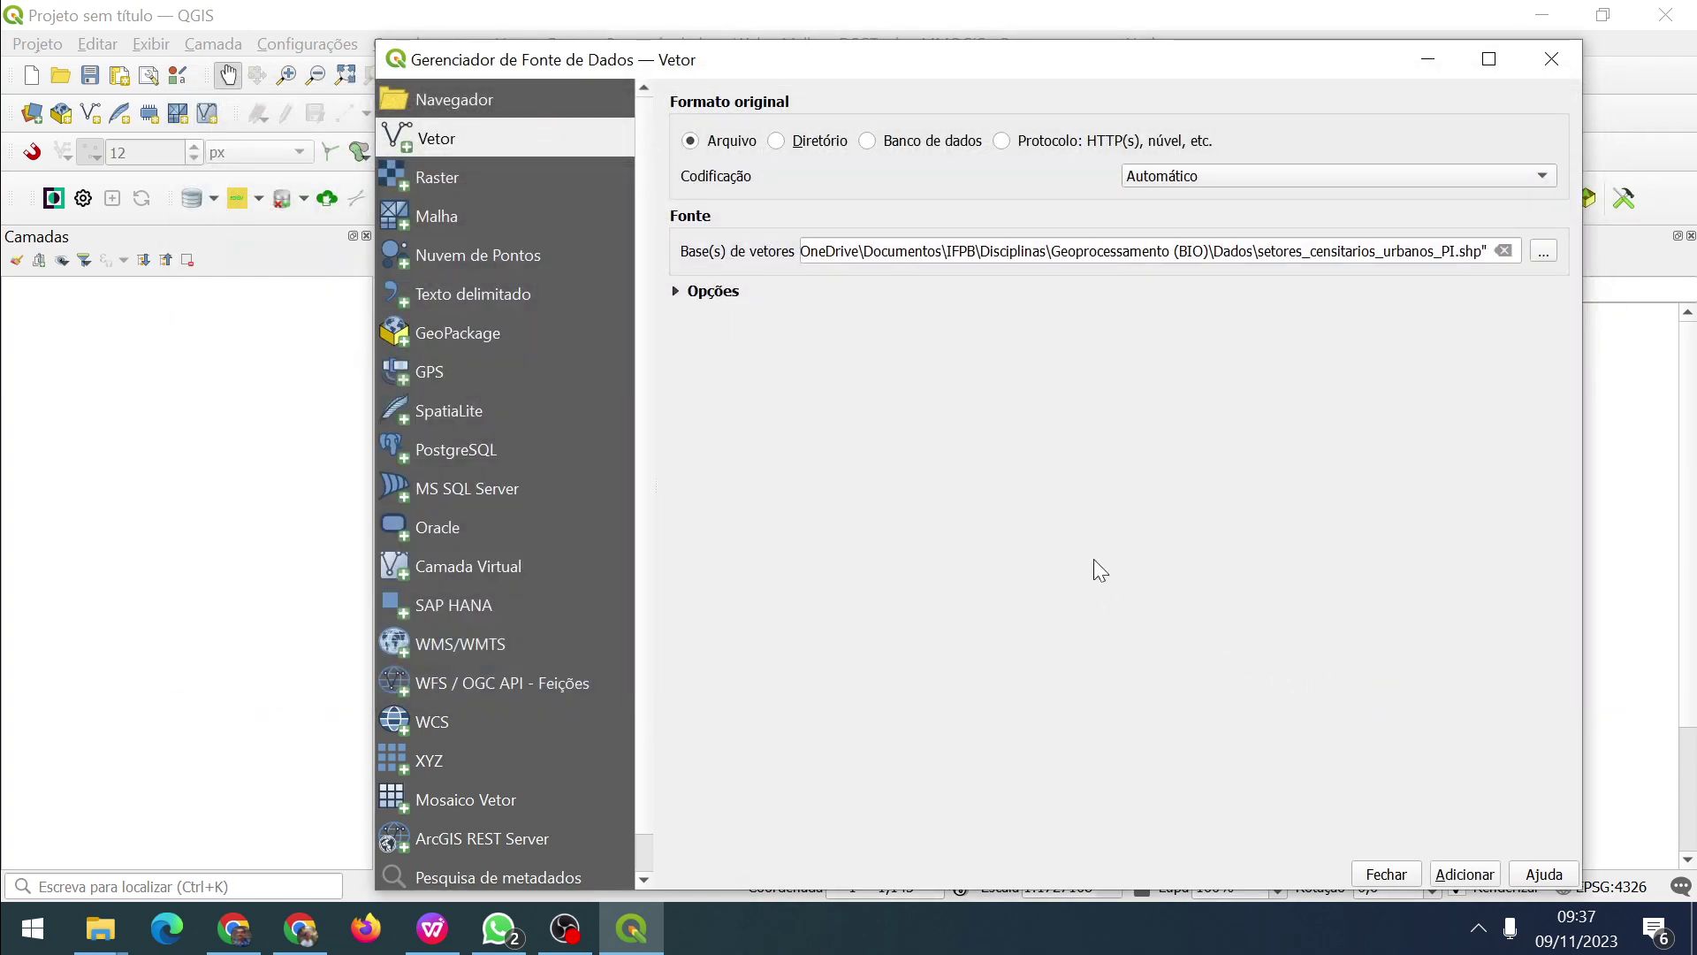
click(1463, 874)
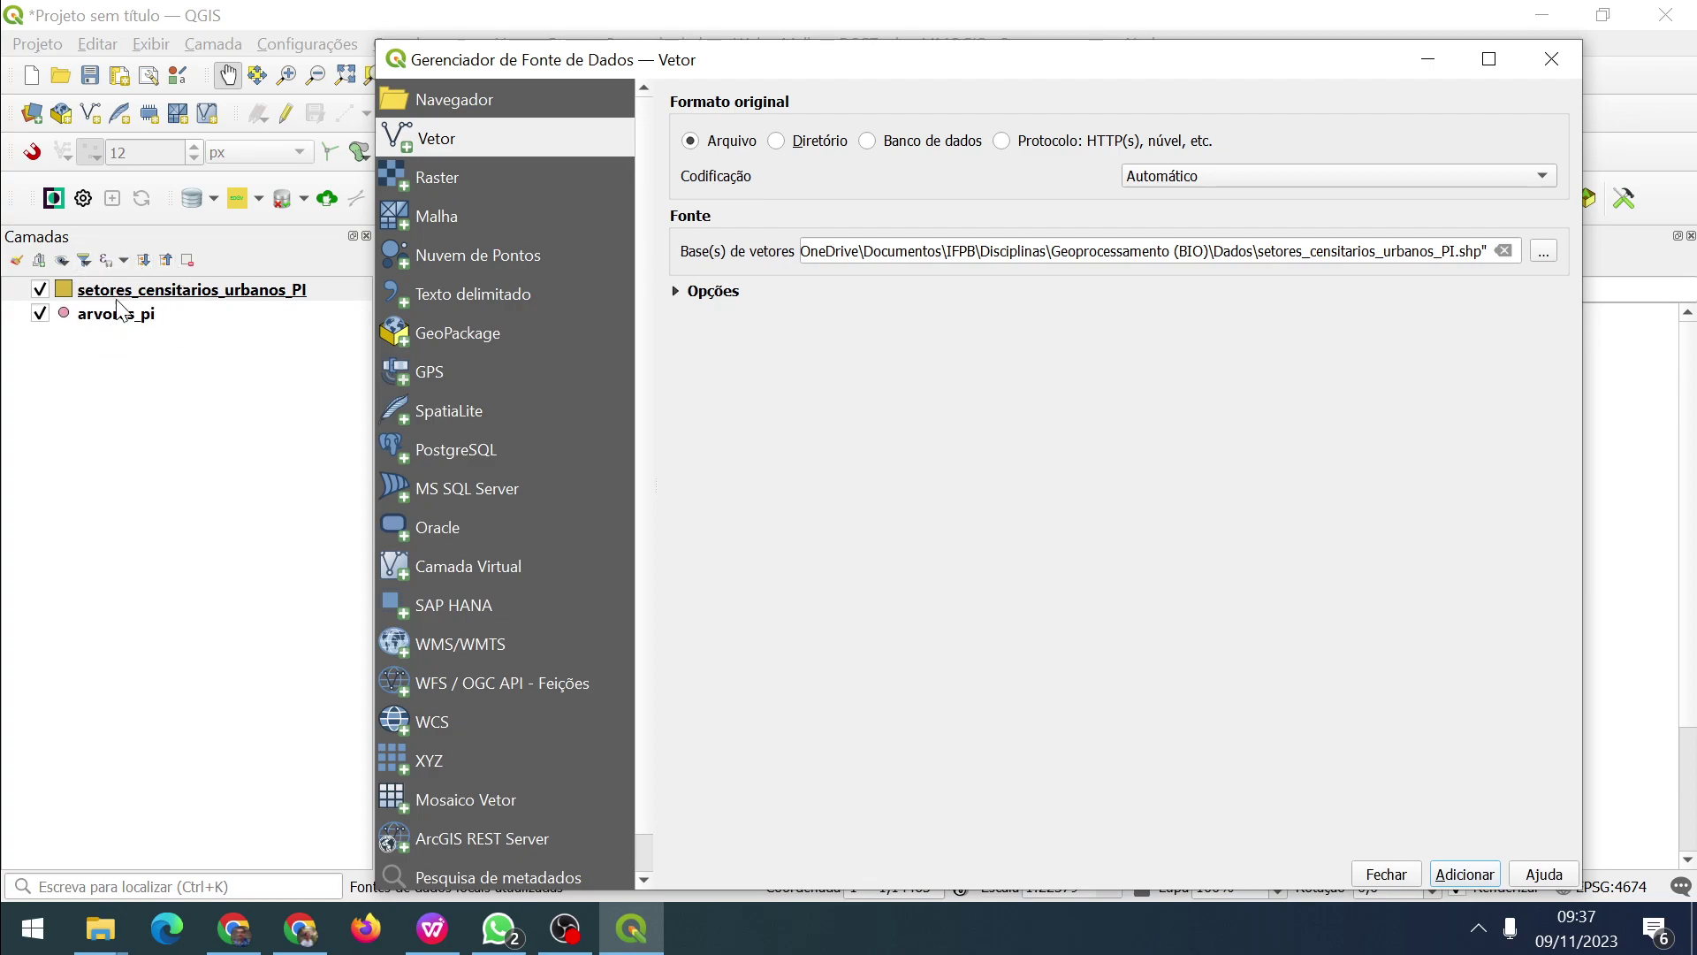
Filter by Keyhole Markup Language [KML], add UTMWorldZone.kml with its Feature Labels (ZONE) and Features items, and close the data source manager.
click(1548, 250)
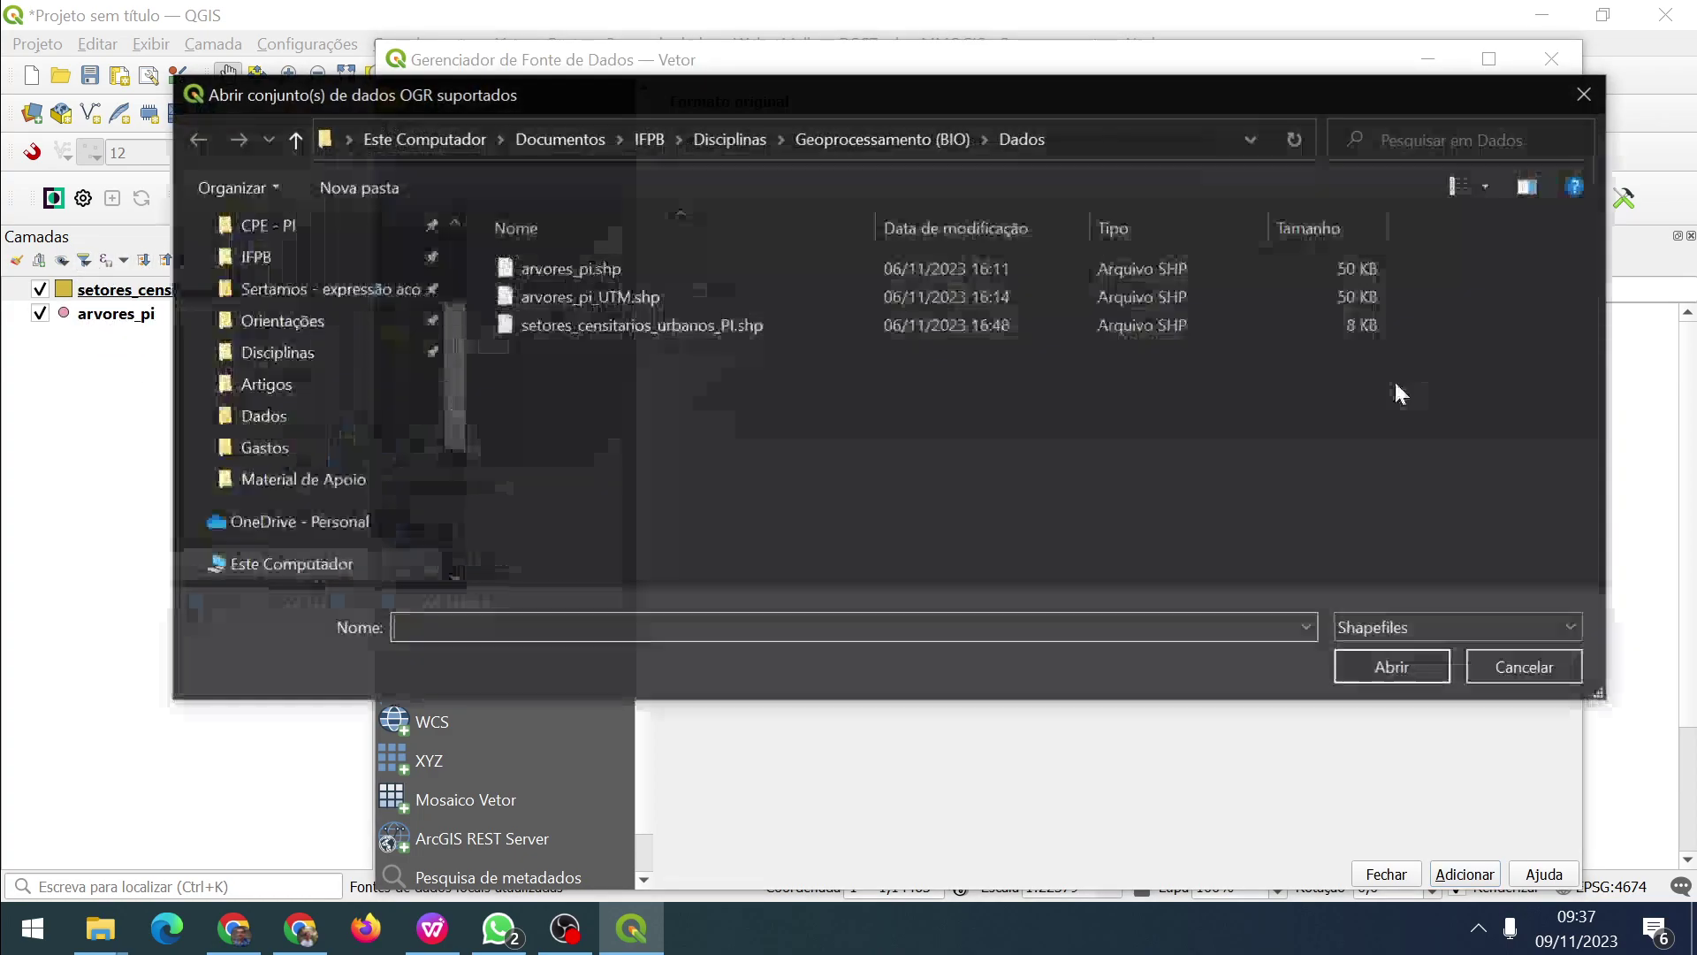
click(1393, 633)
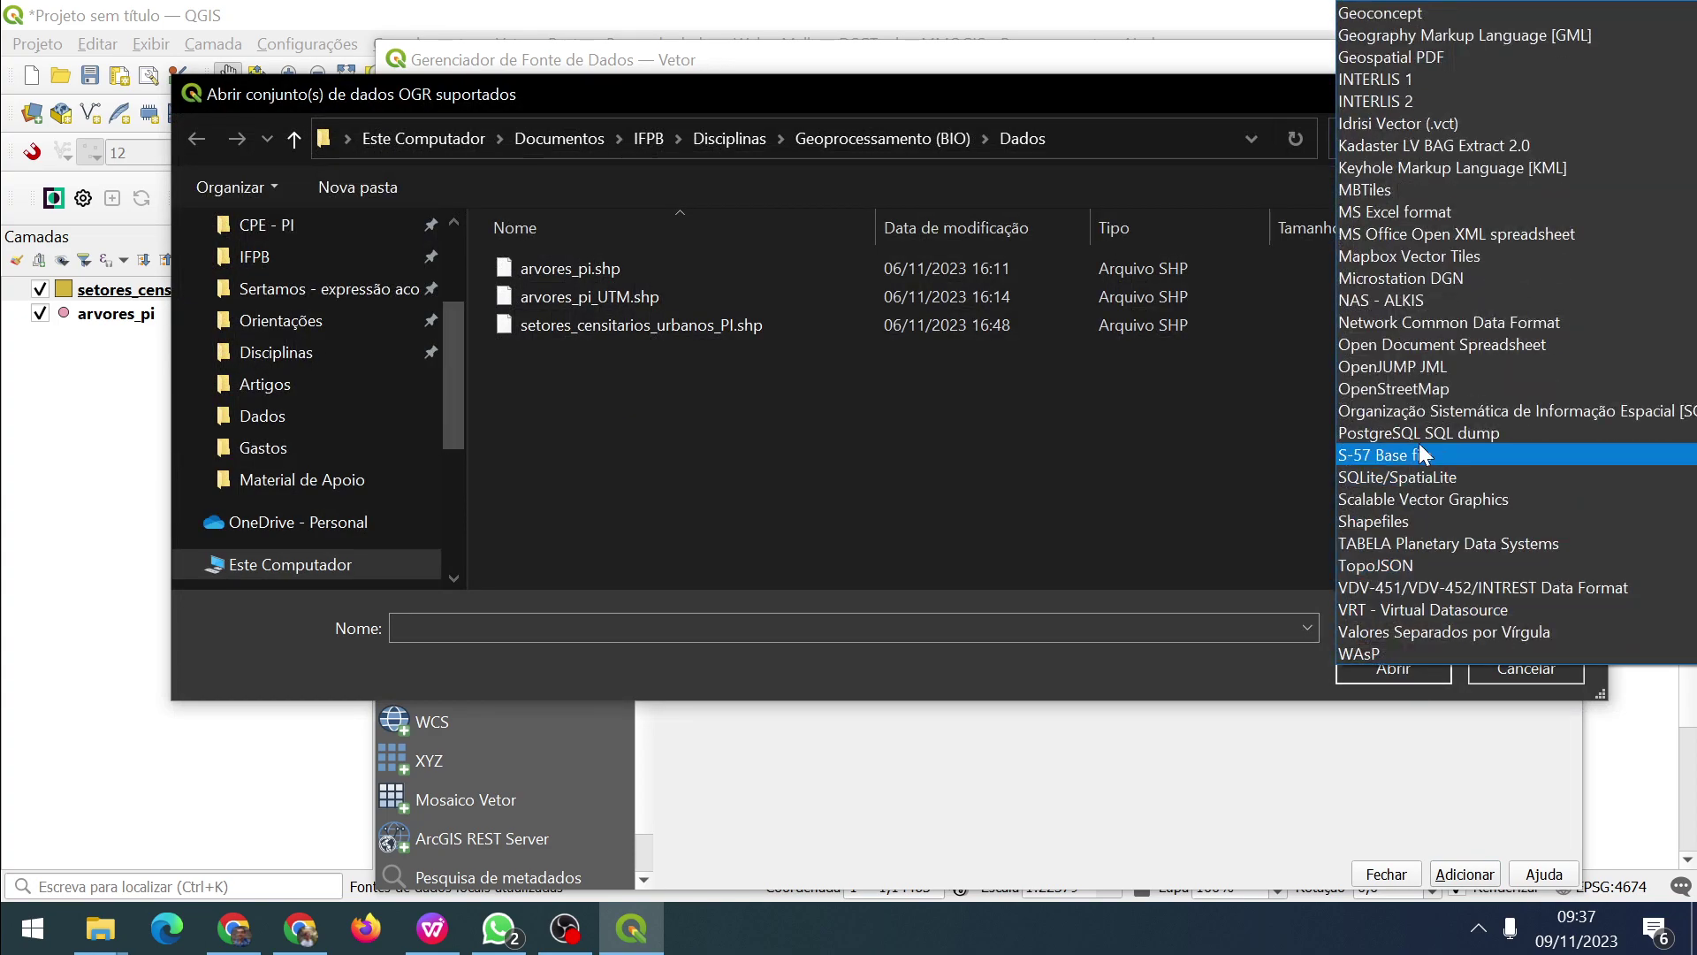
click(1480, 167)
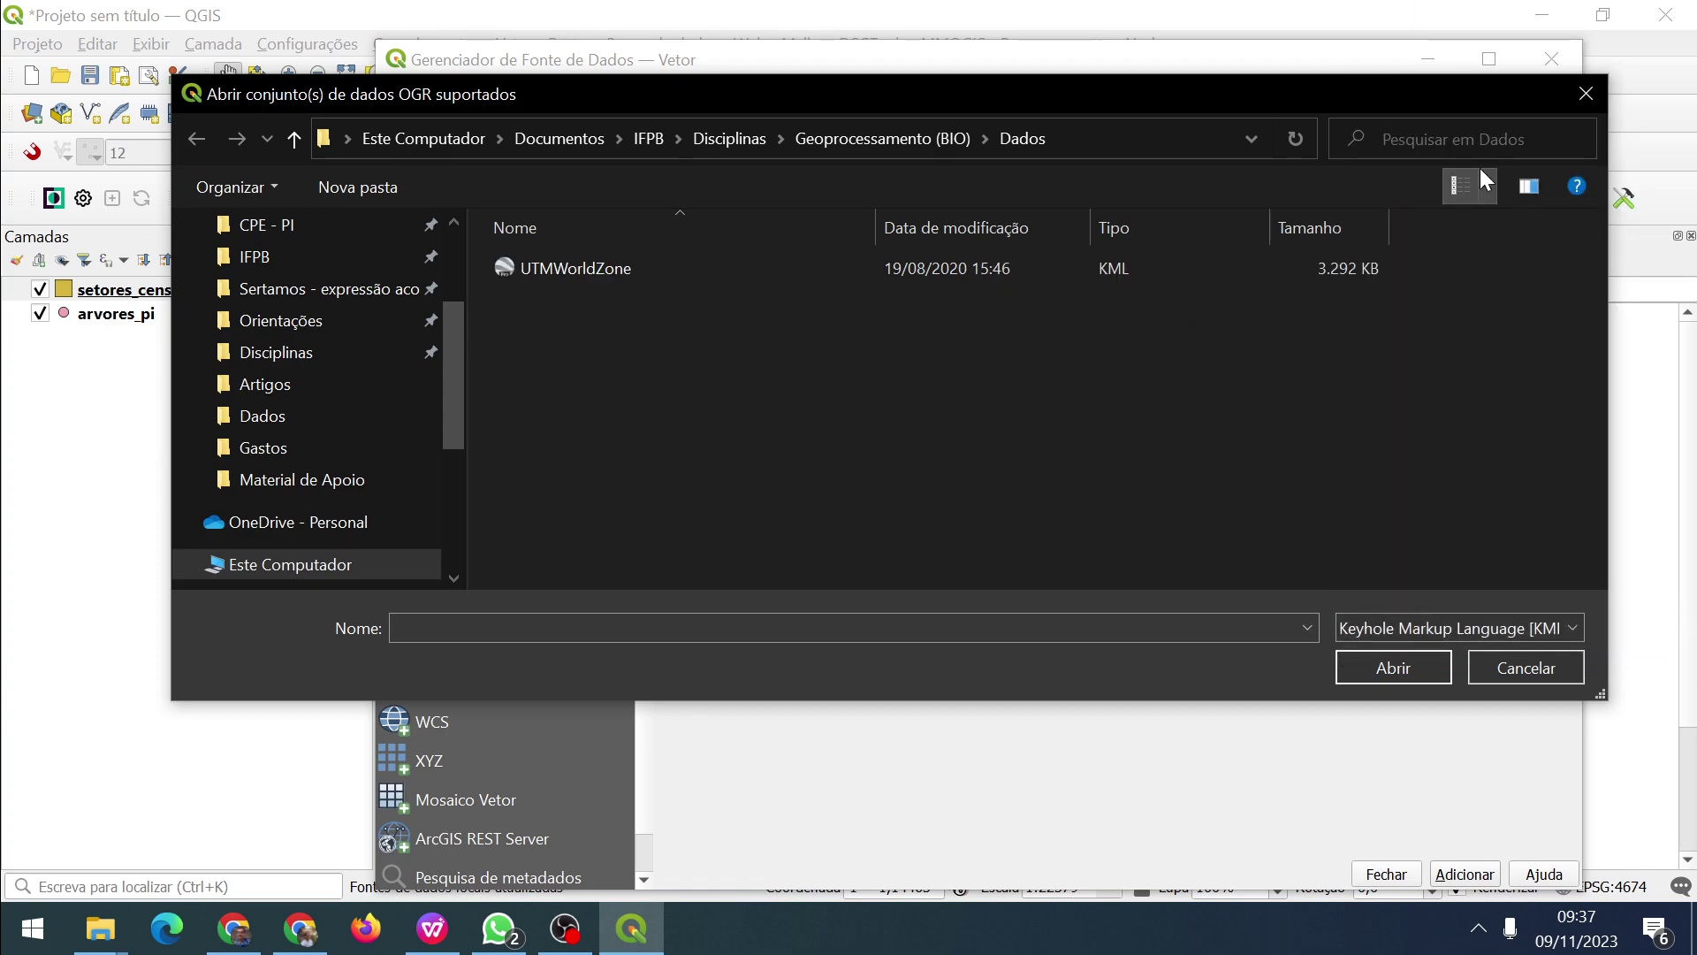
click(555, 267)
click(1386, 664)
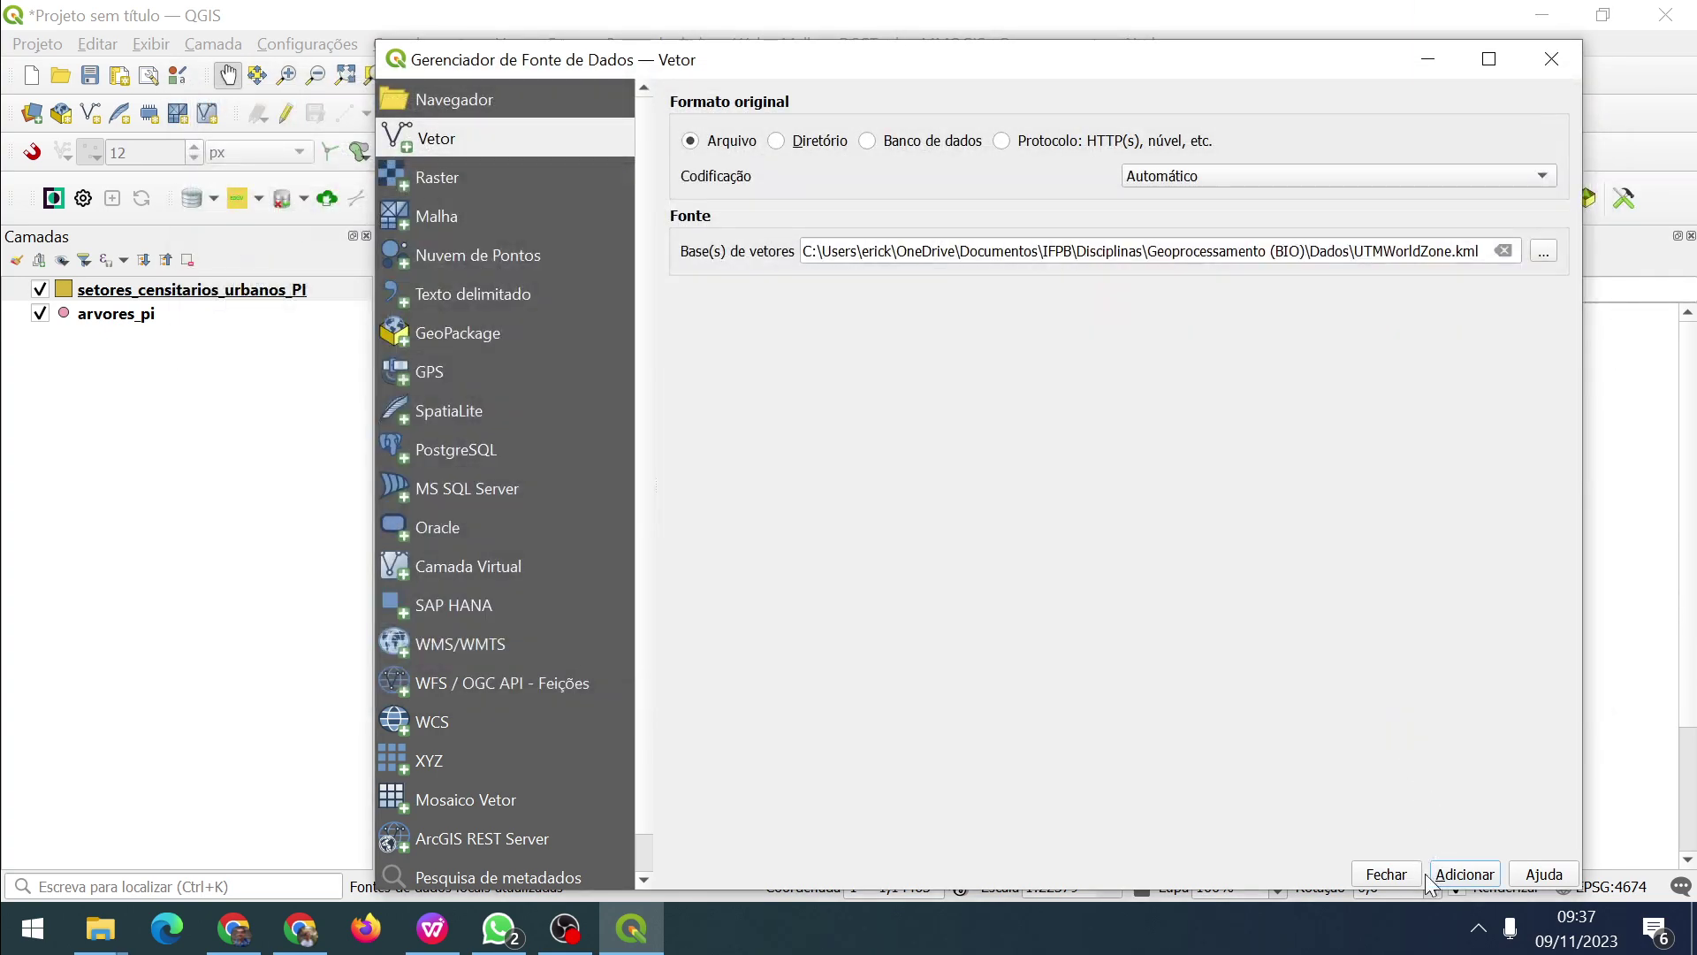
click(1444, 875)
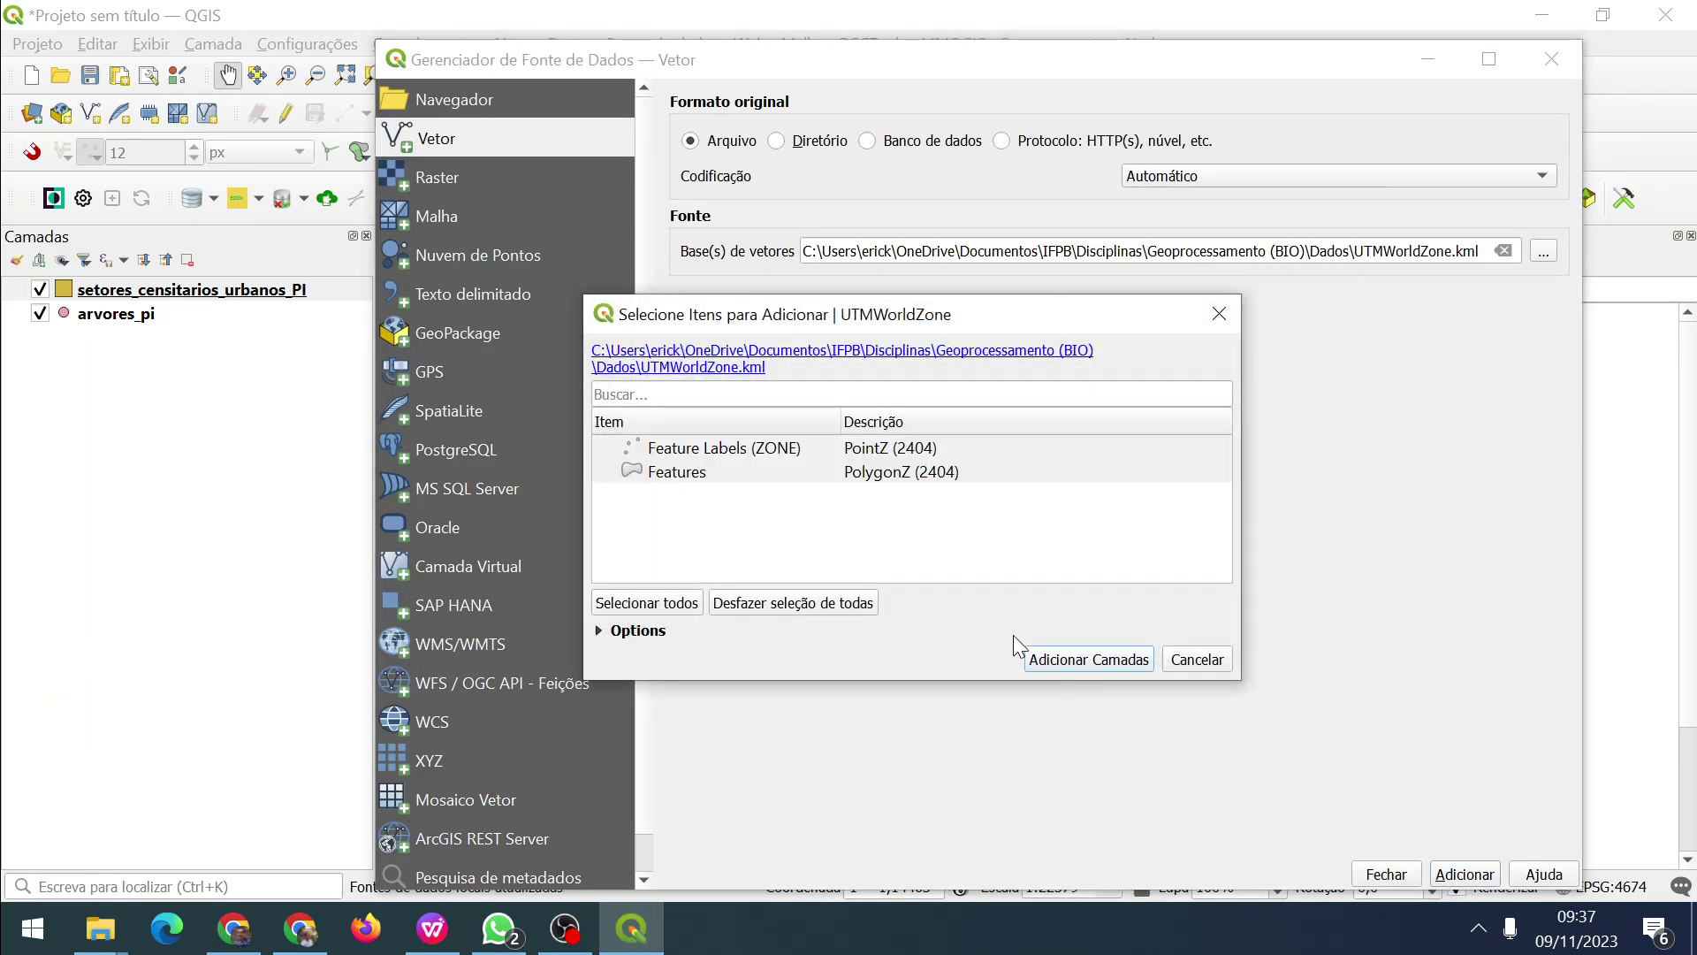
click(1069, 661)
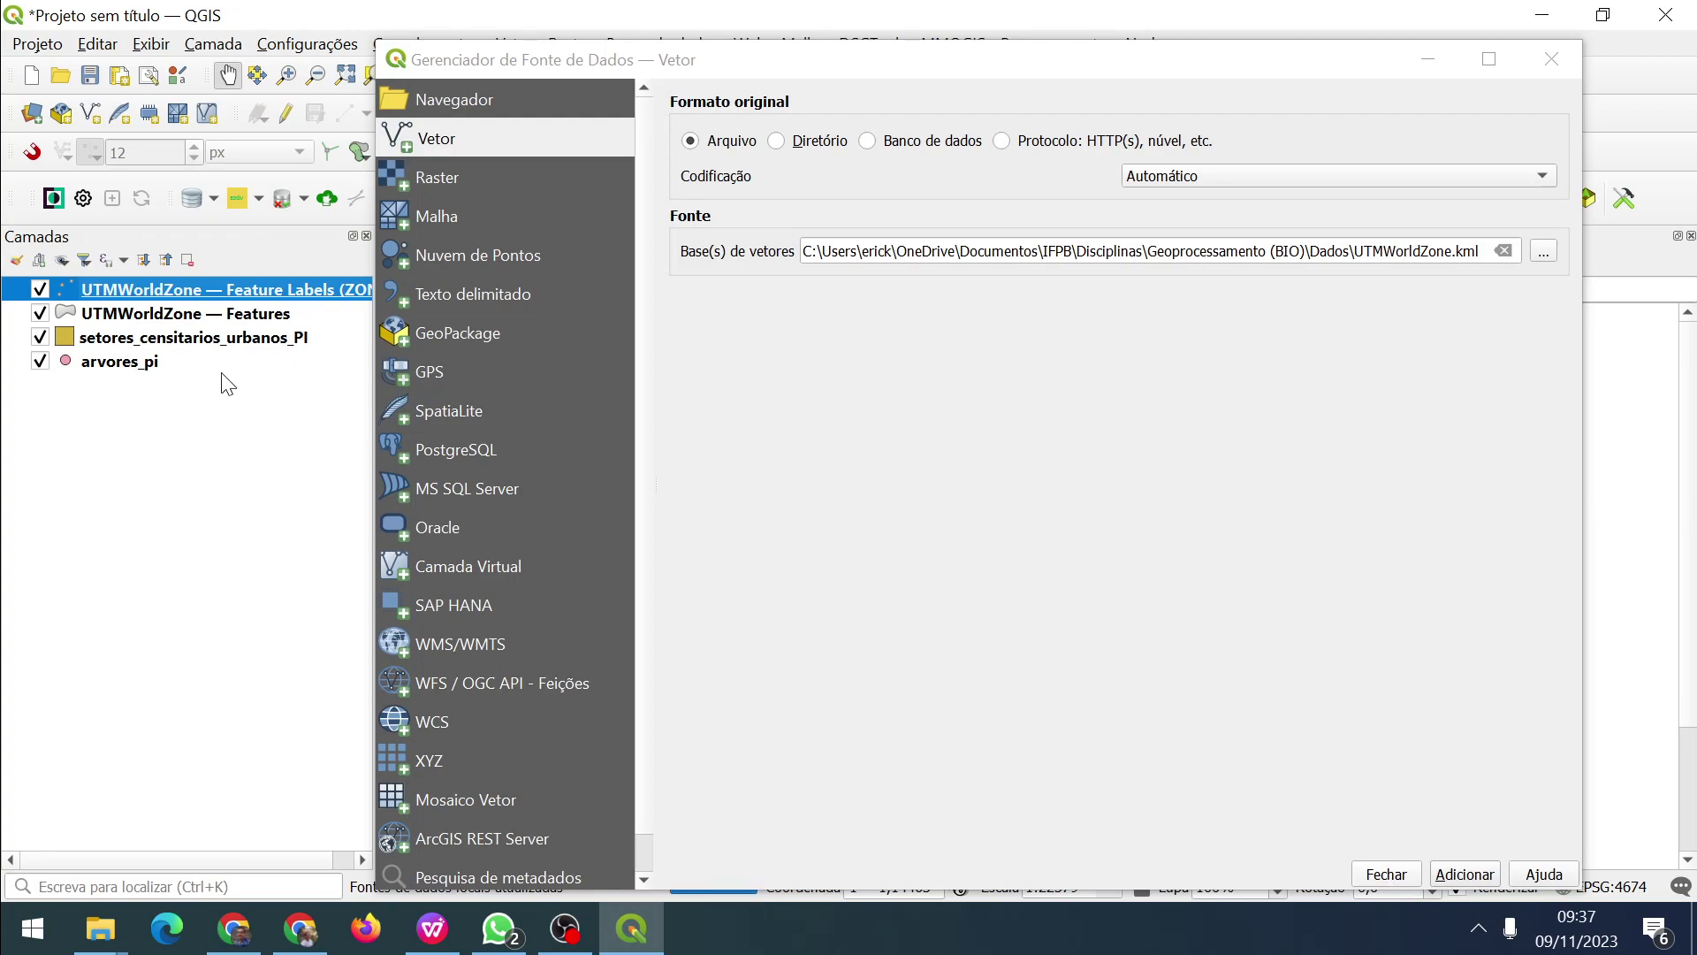
click(1385, 873)
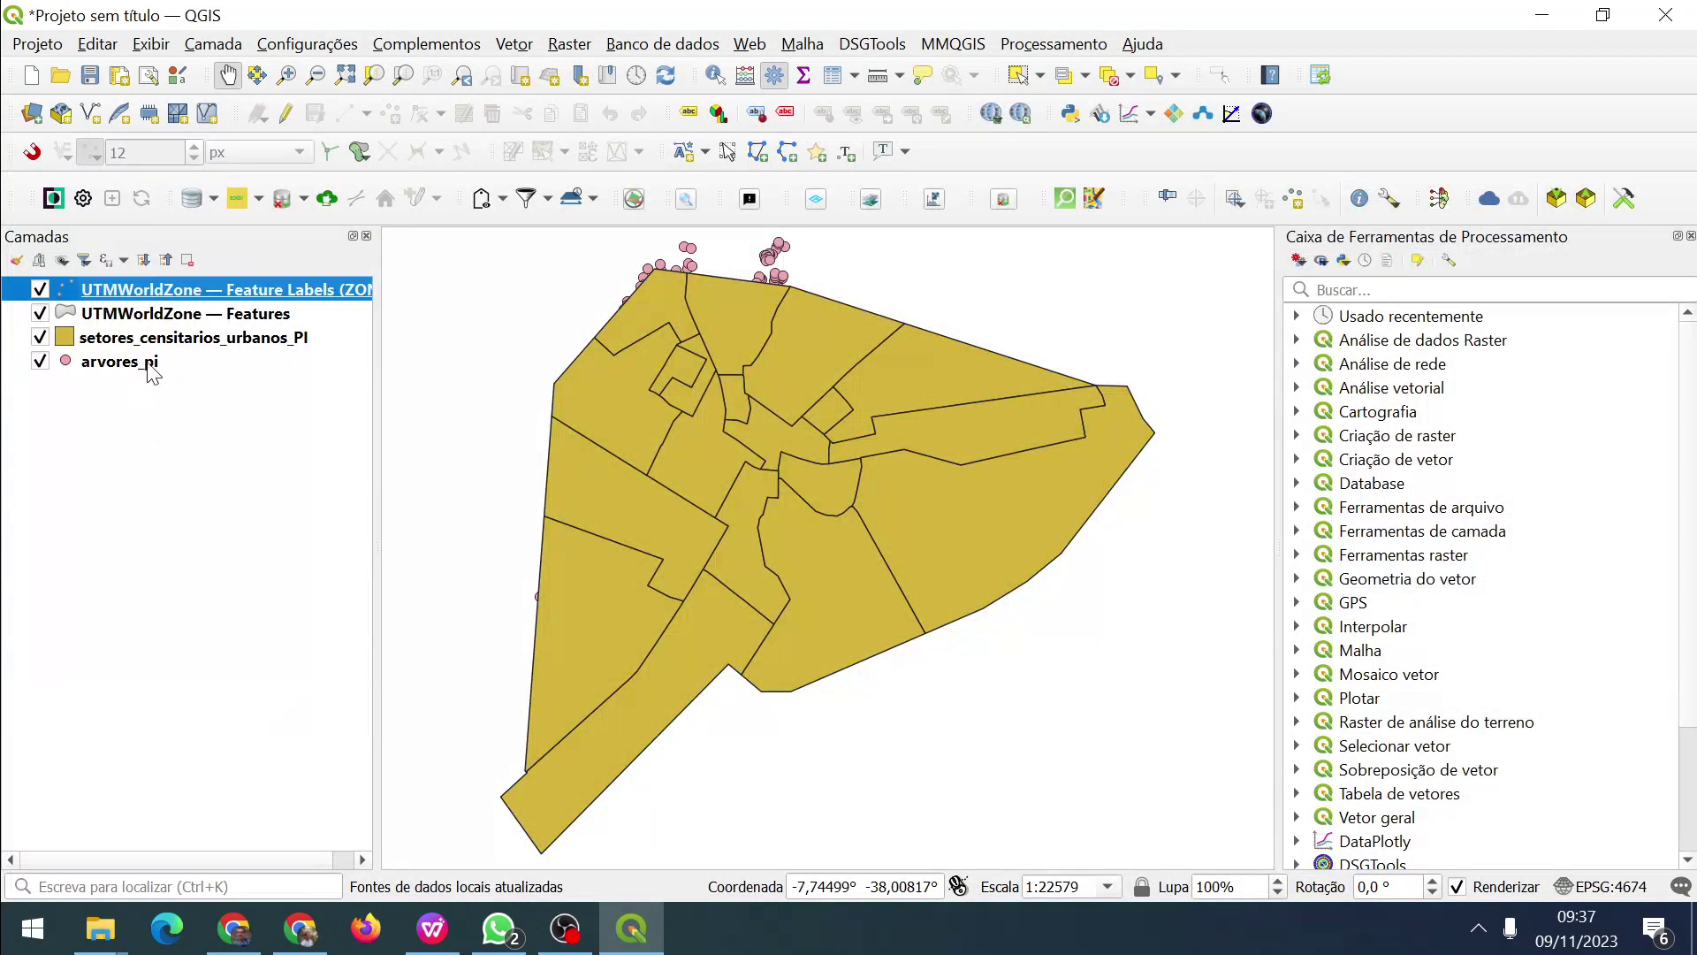
Move the setores_censitarios_urbanos_PI layer below arvores_pi in the layer order.
mouse_move(155, 340)
mouse_down()
mouse_move(158, 403)
mouse_move(135, 389)
mouse_up()
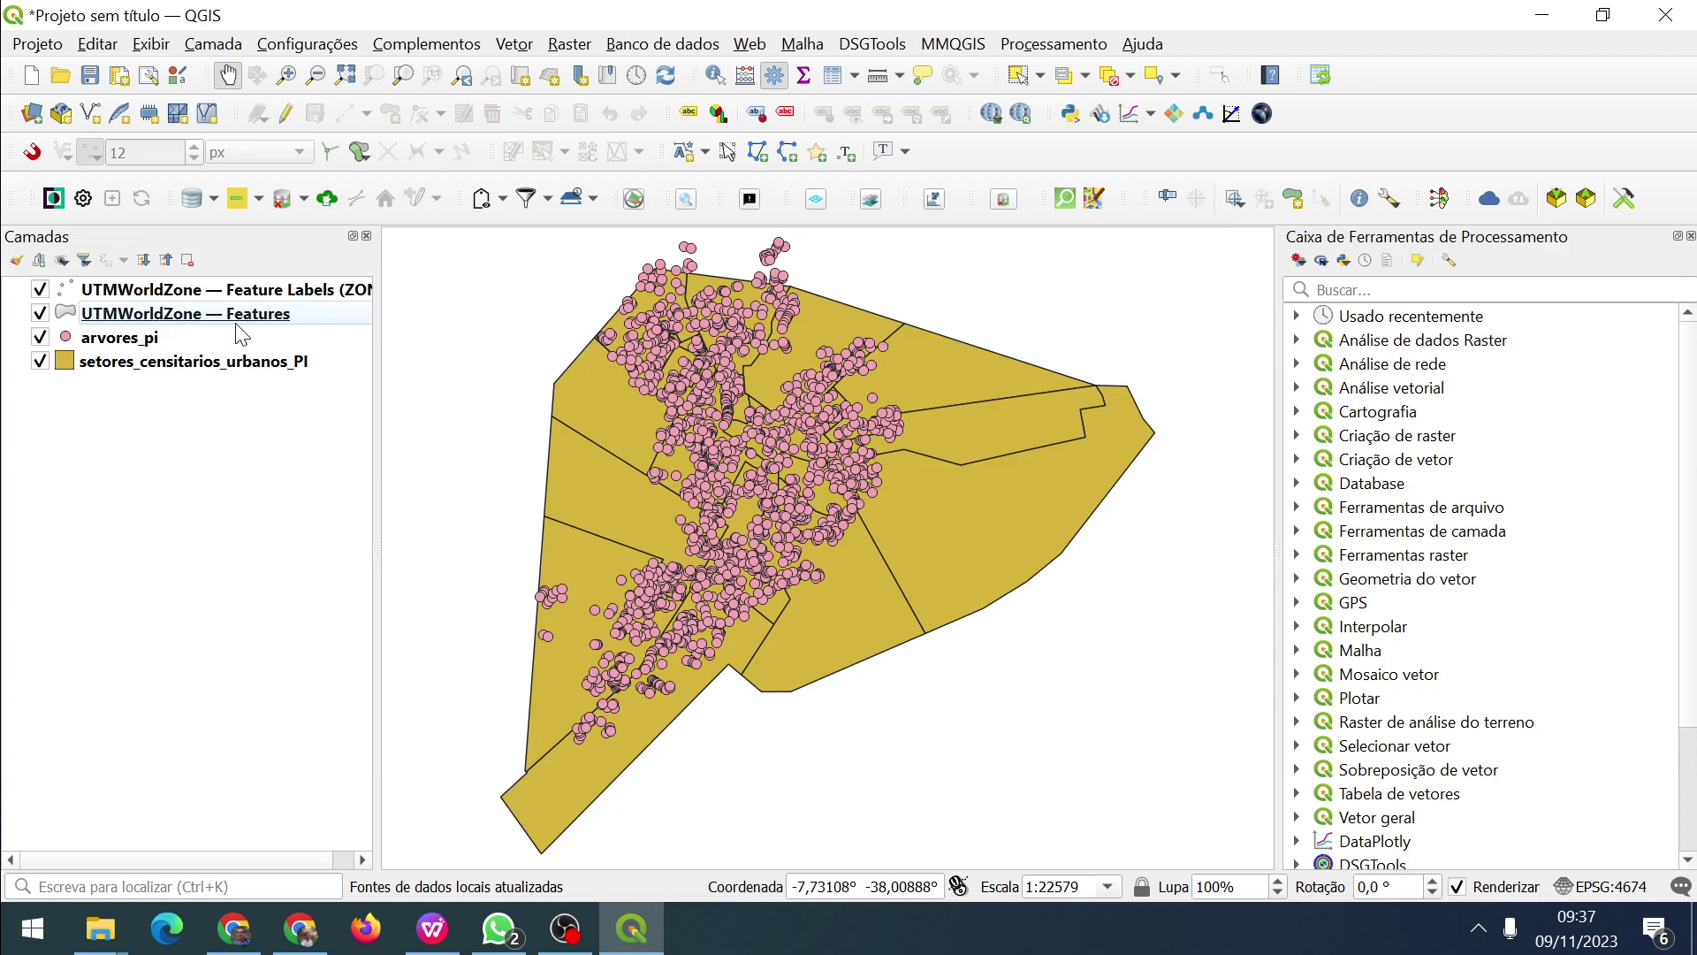
scroll(717, 438, down, 3)
scroll(721, 440, down, 4)
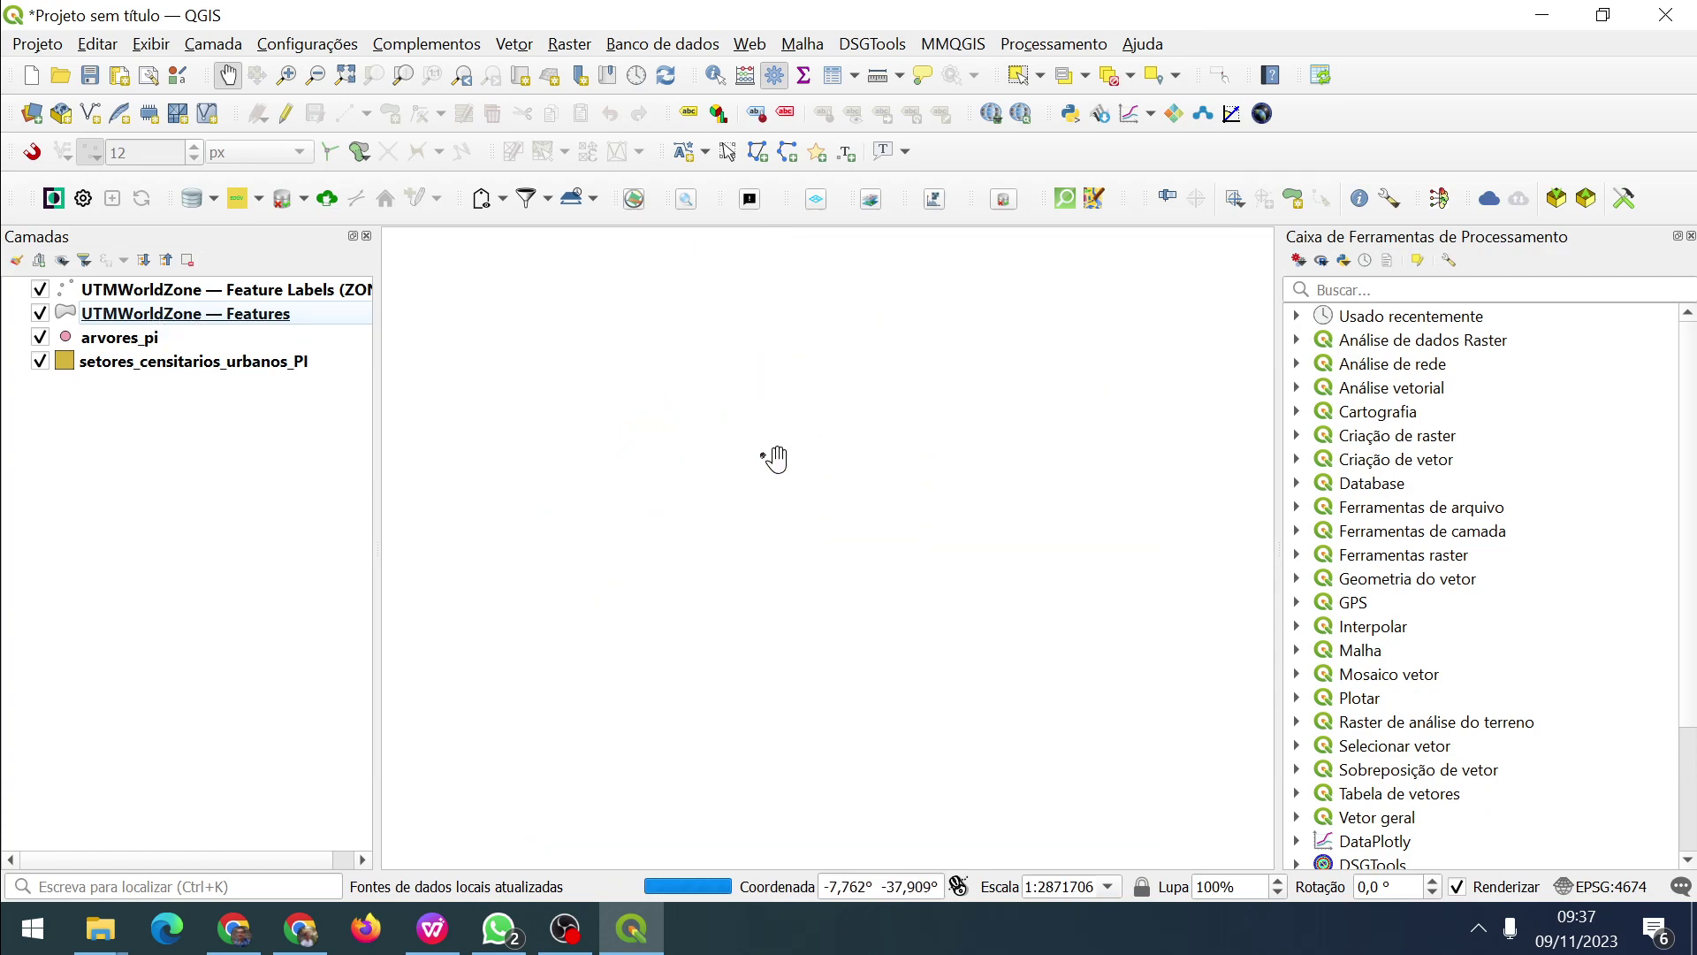
Turn on the labels of the UTMWorldZone — Feature Labels (ZONE) layer to show the UTM zone numbers on the map.
scroll(824, 419, down, 2)
drag(845, 368, 834, 550)
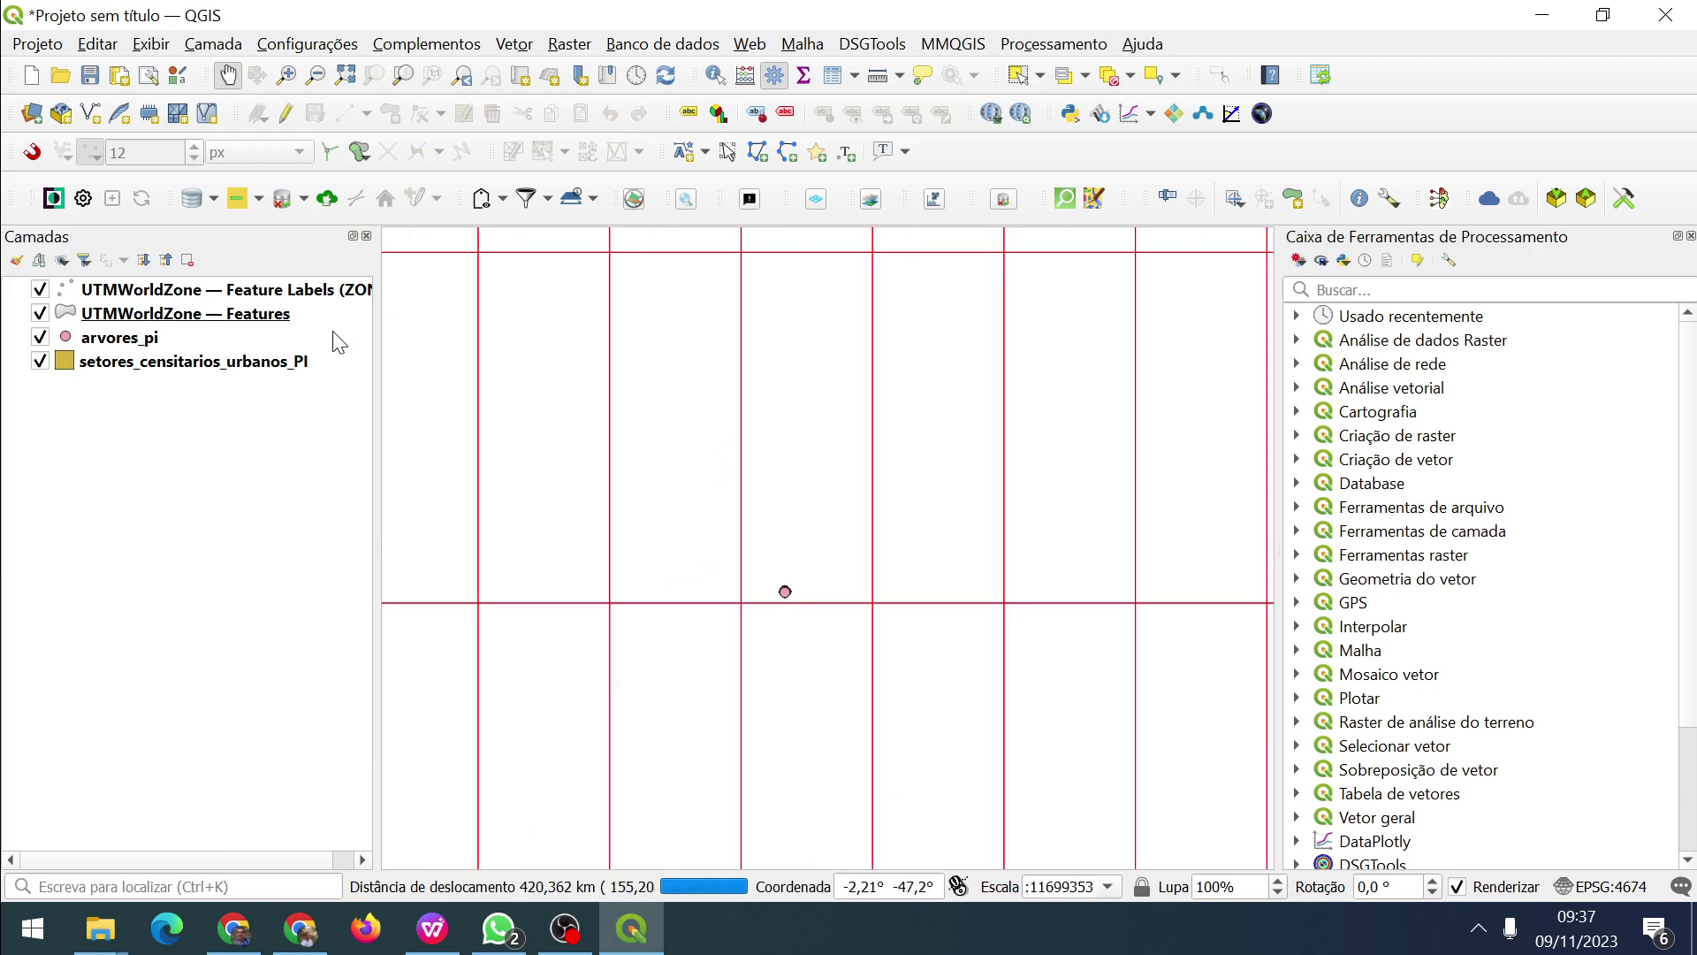
right_click(250, 295)
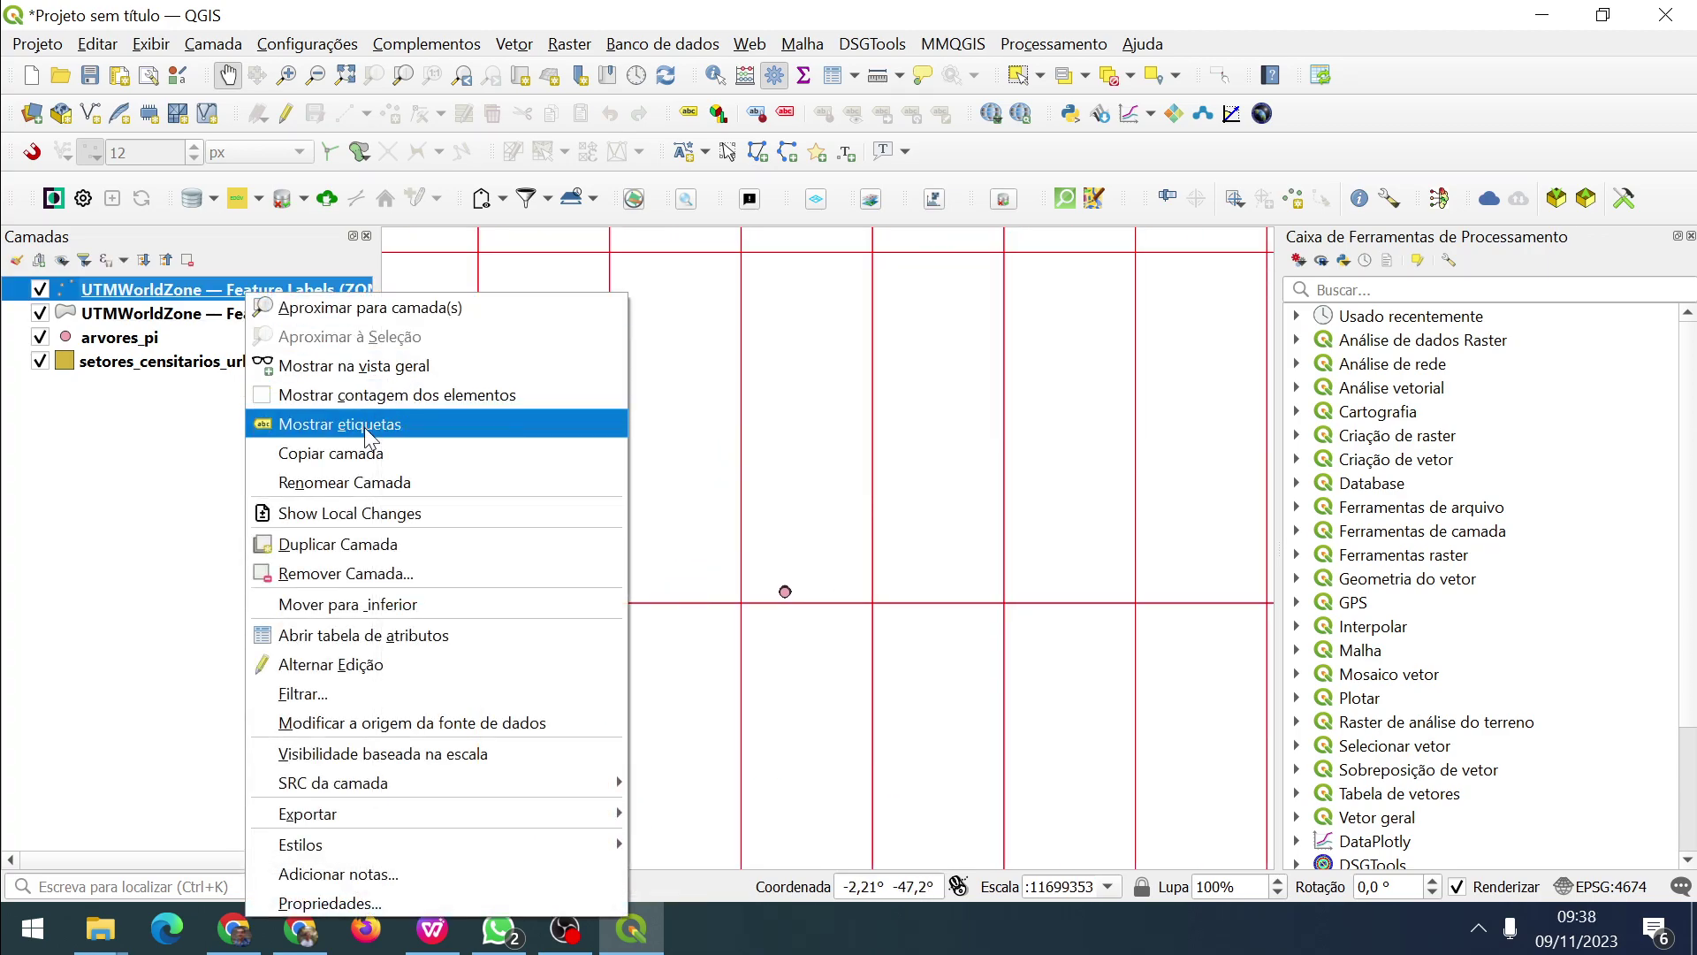
click(786, 582)
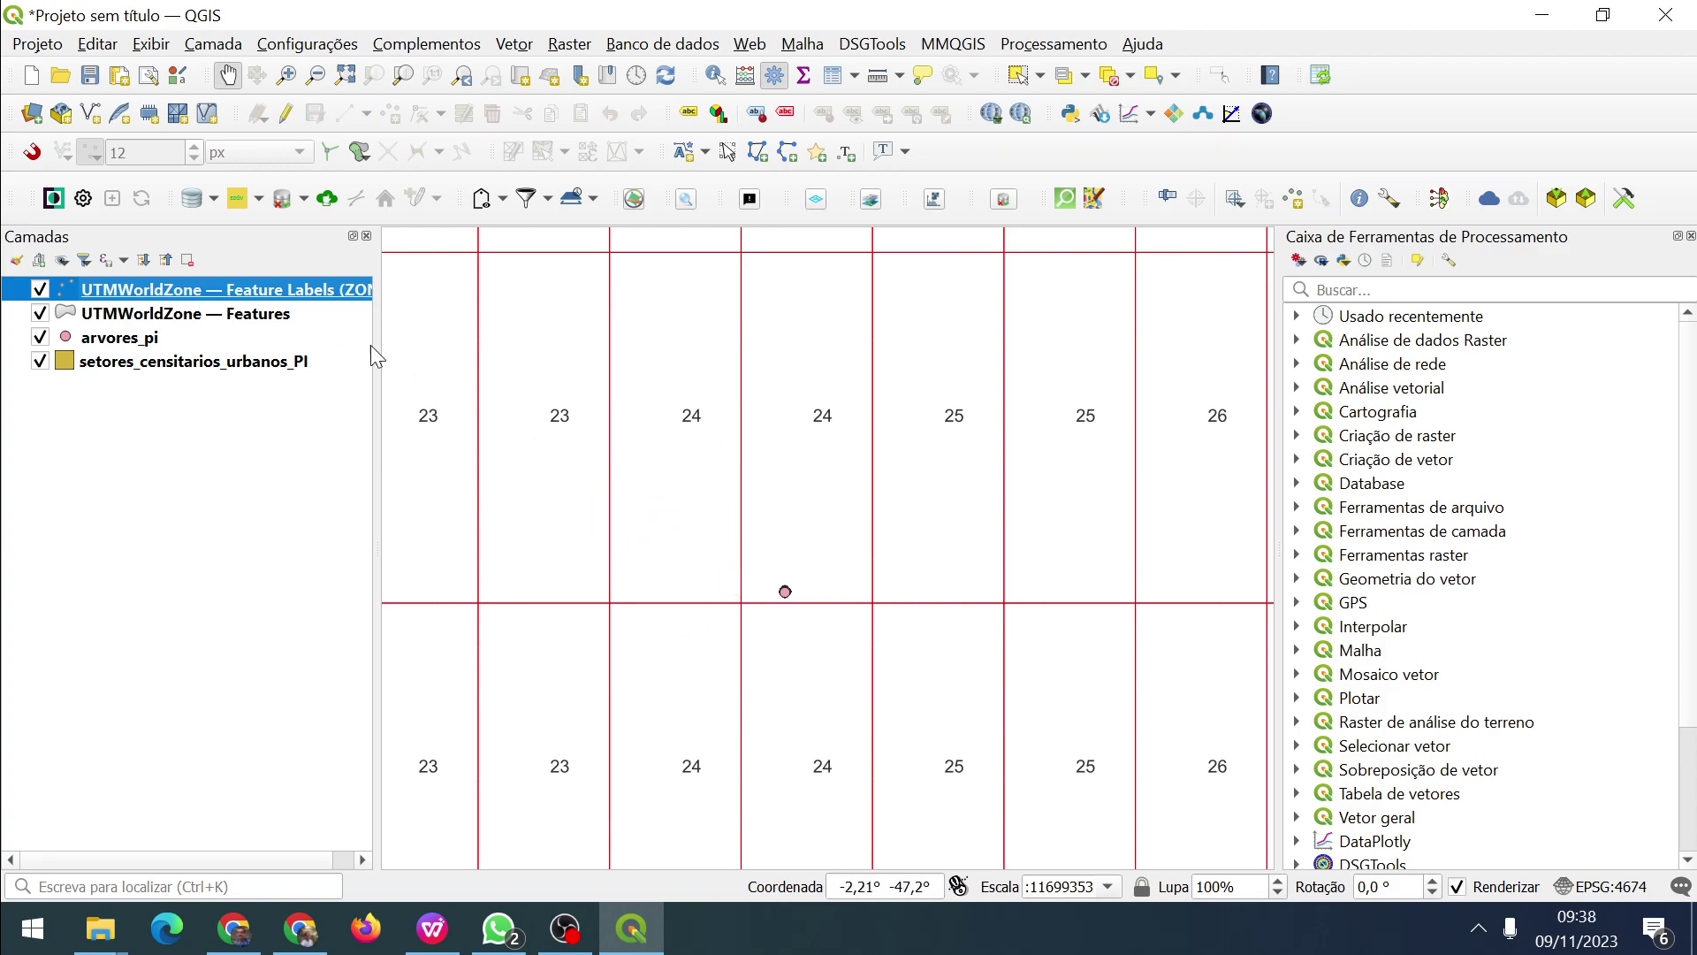
Examine which UTM zone cell contains the arvores_pi points on the map.
scroll(802, 552, up, 1)
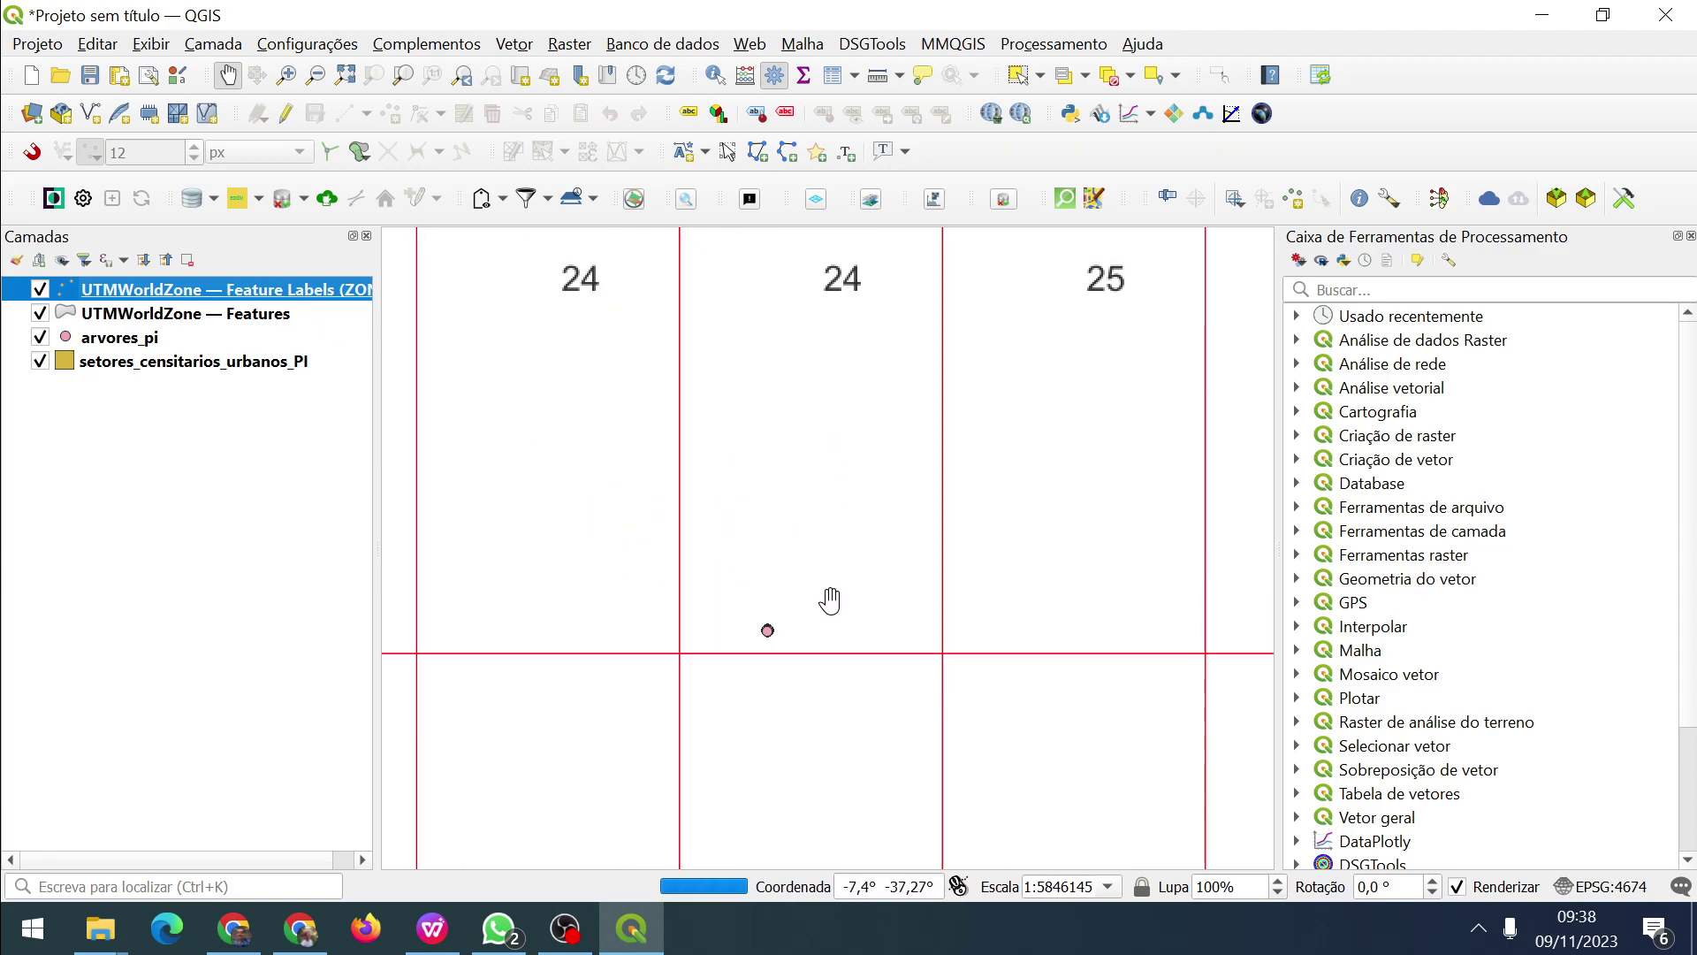
scroll(786, 579, up, 3)
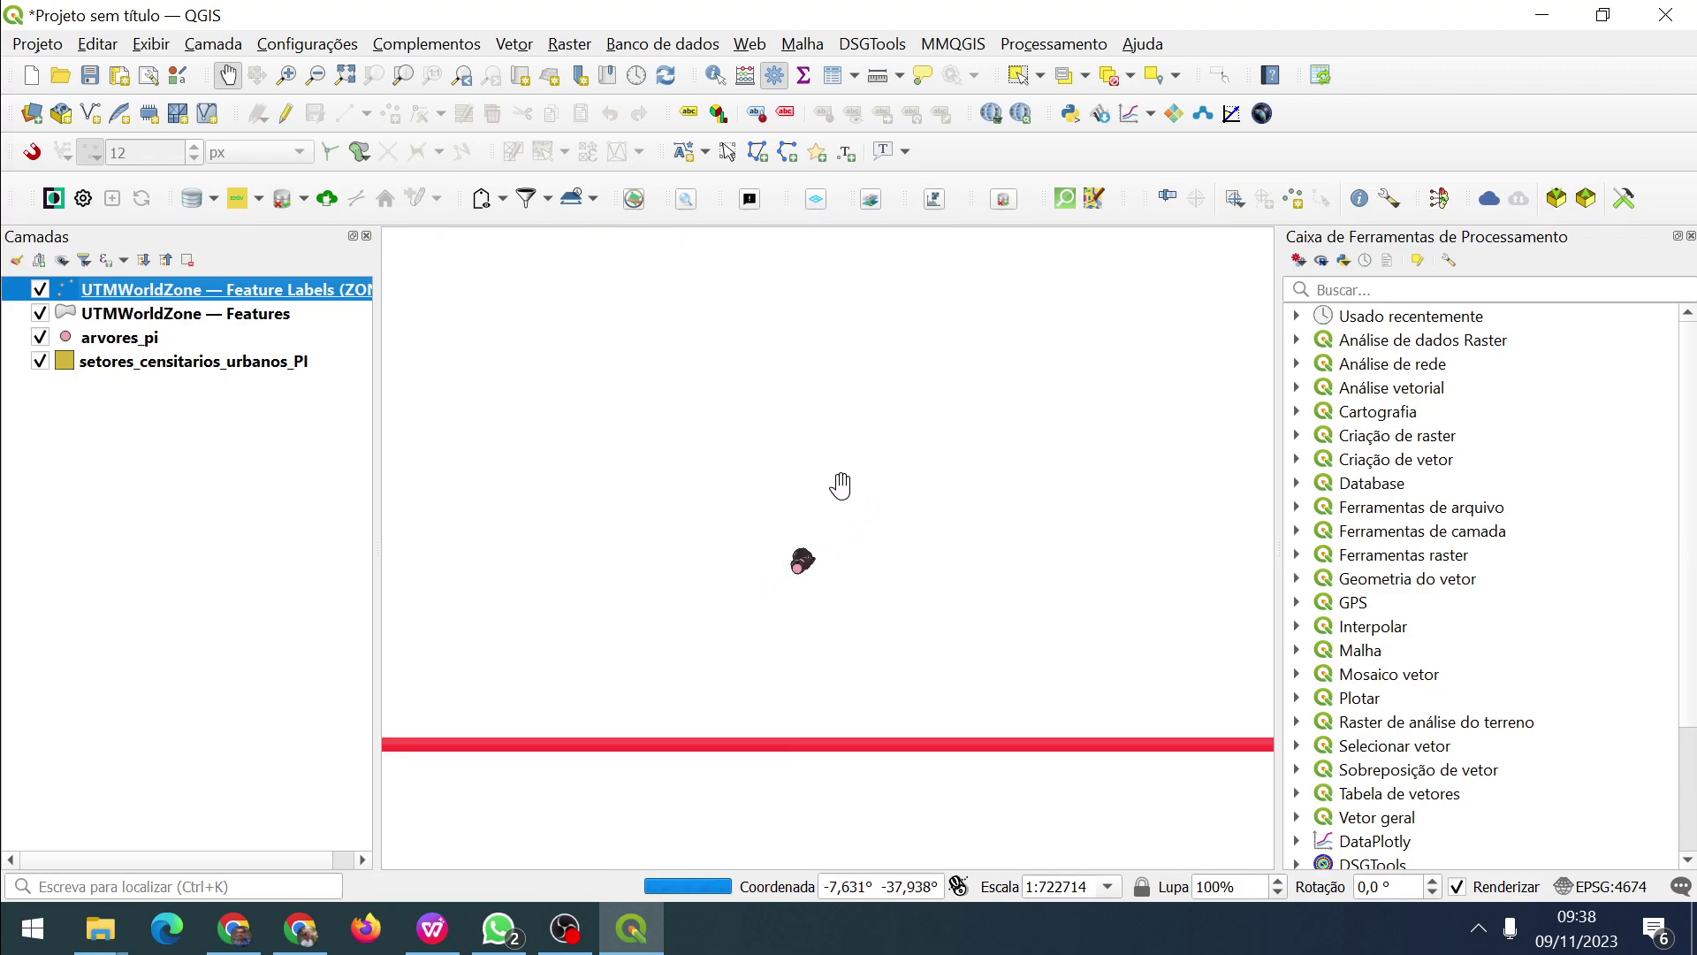
scroll(804, 565, down, 4)
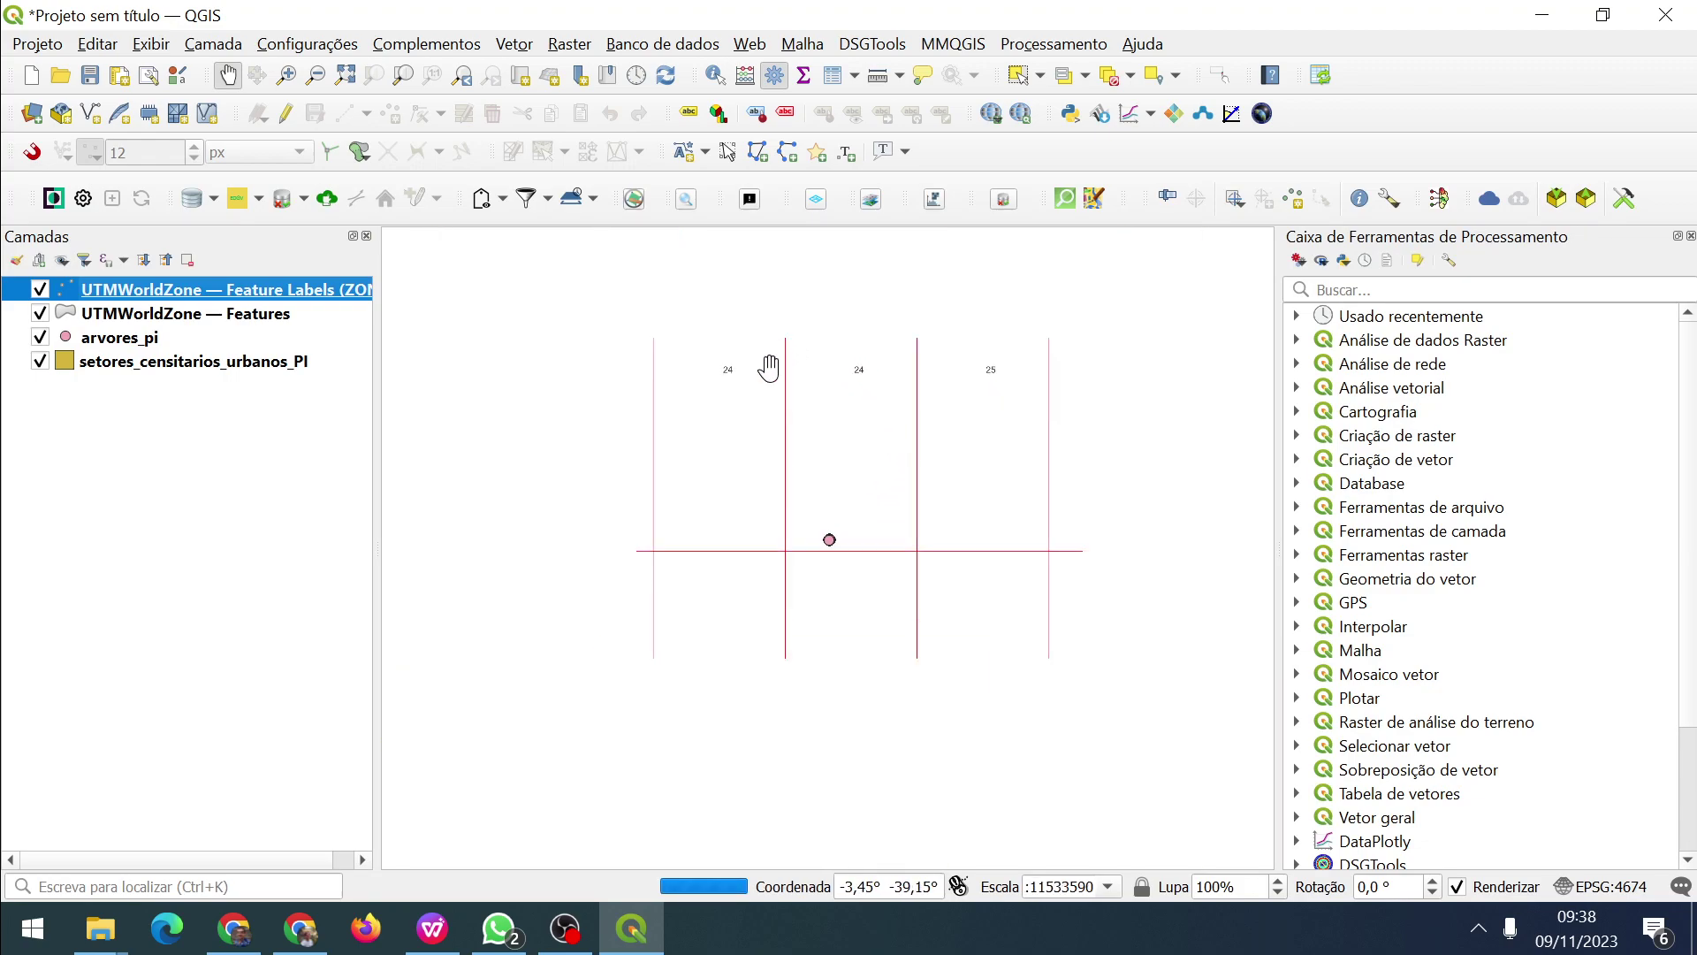
drag(852, 428, 886, 580)
scroll(889, 578, down, 2)
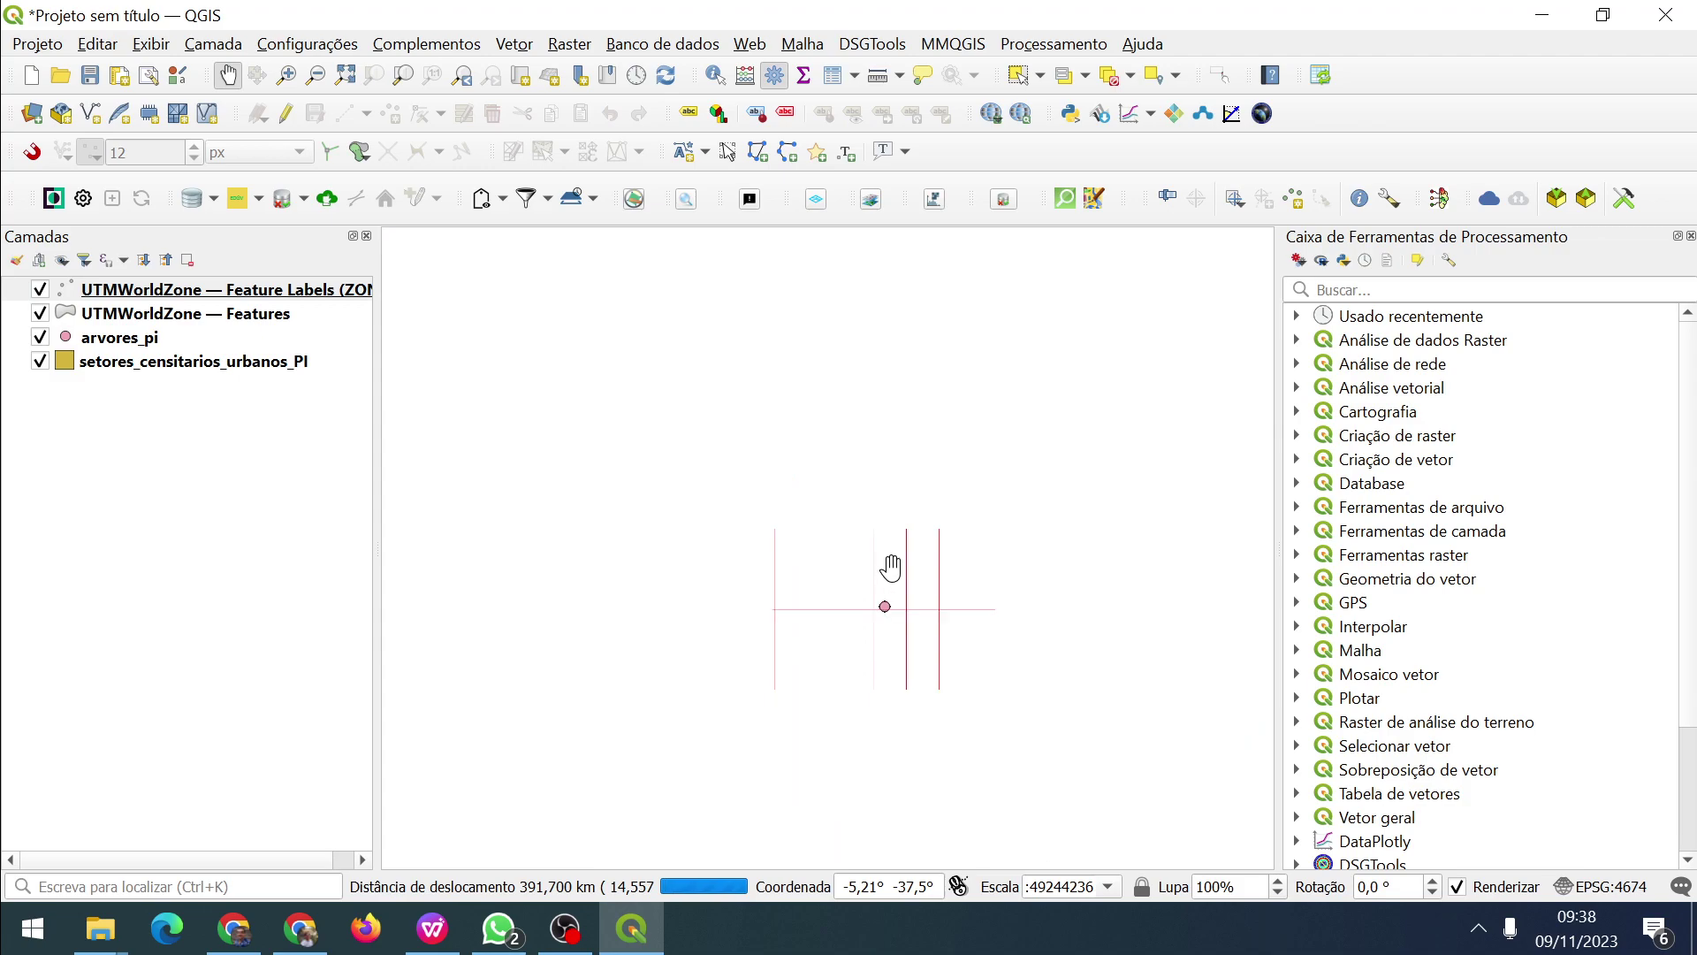
drag(924, 447, 863, 447)
Inspect the arvores_pi points at close range against the urban census sector polygons.
scroll(864, 447, up, 4)
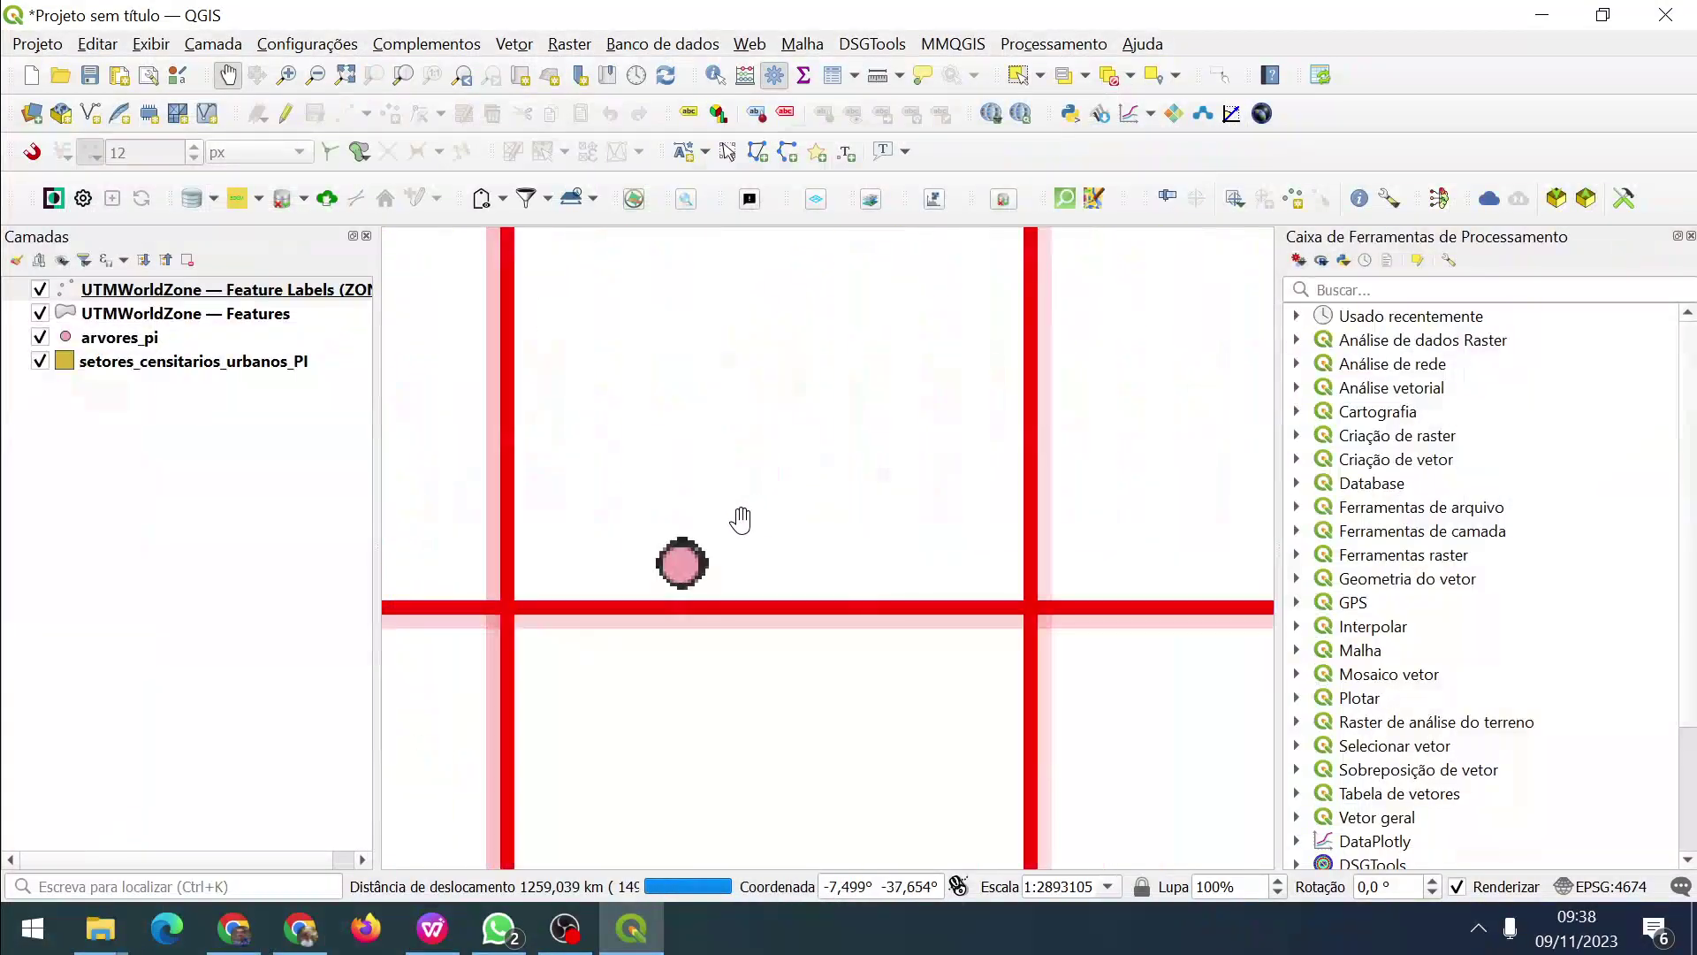
drag(750, 538, 928, 488)
scroll(928, 489, up, 3)
drag(773, 575, 992, 462)
scroll(867, 542, up, 2)
drag(864, 510, 939, 557)
scroll(908, 516, up, 2)
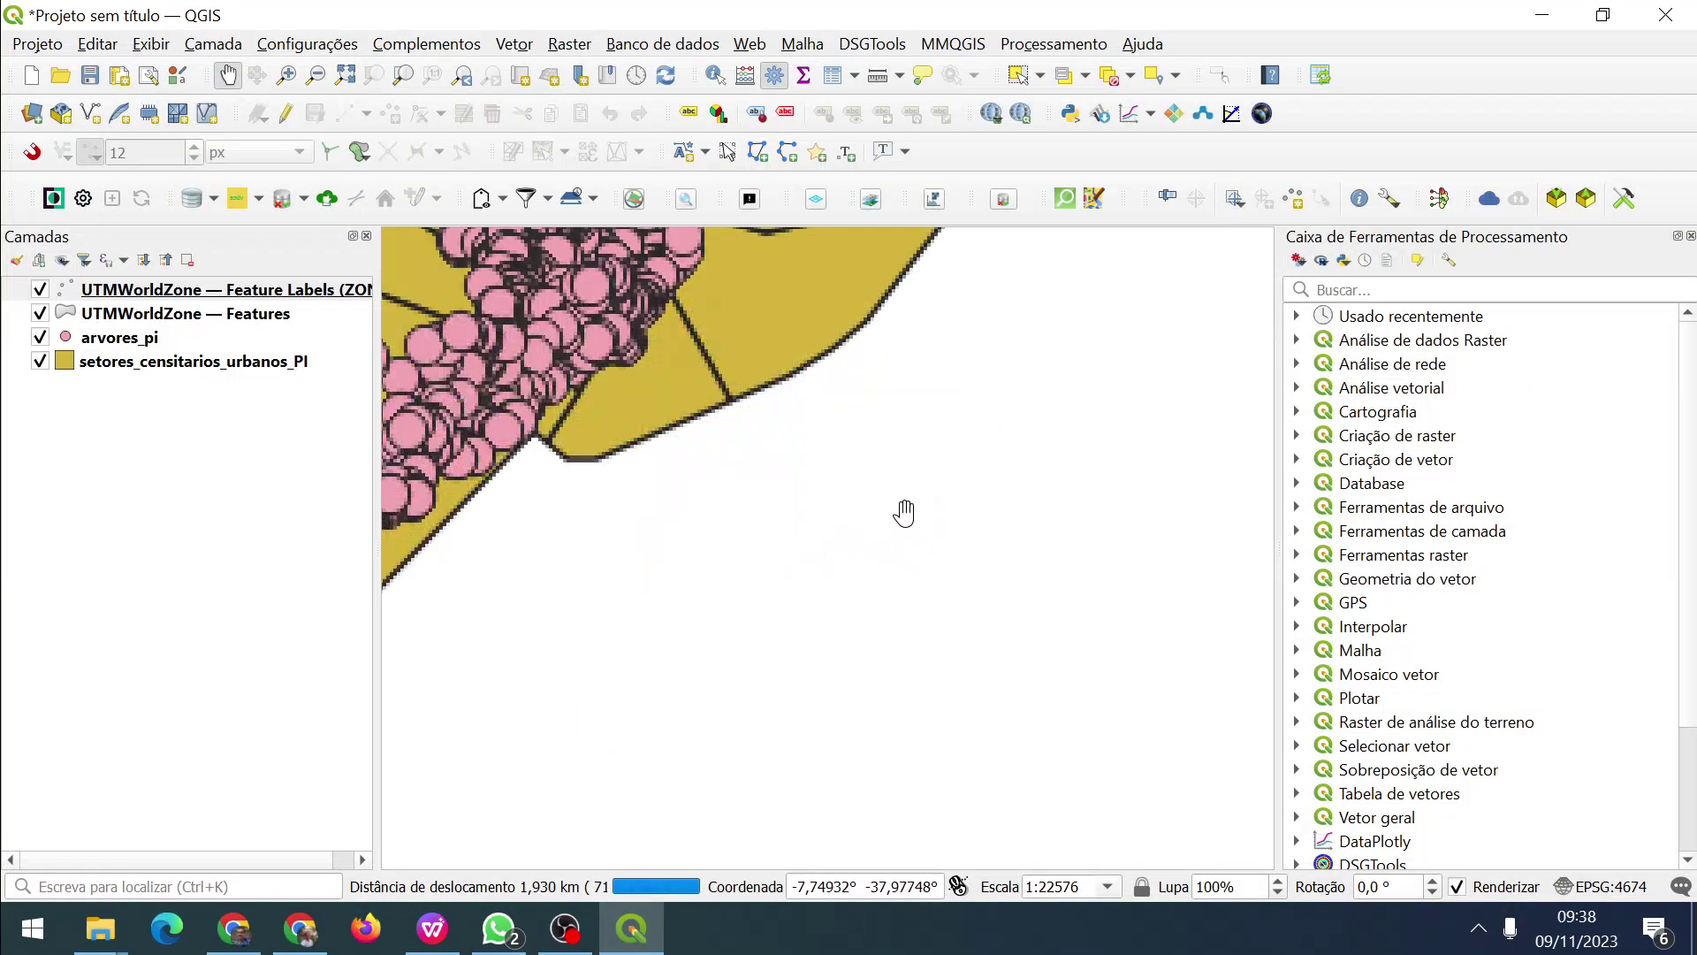
drag(1054, 663, 1091, 718)
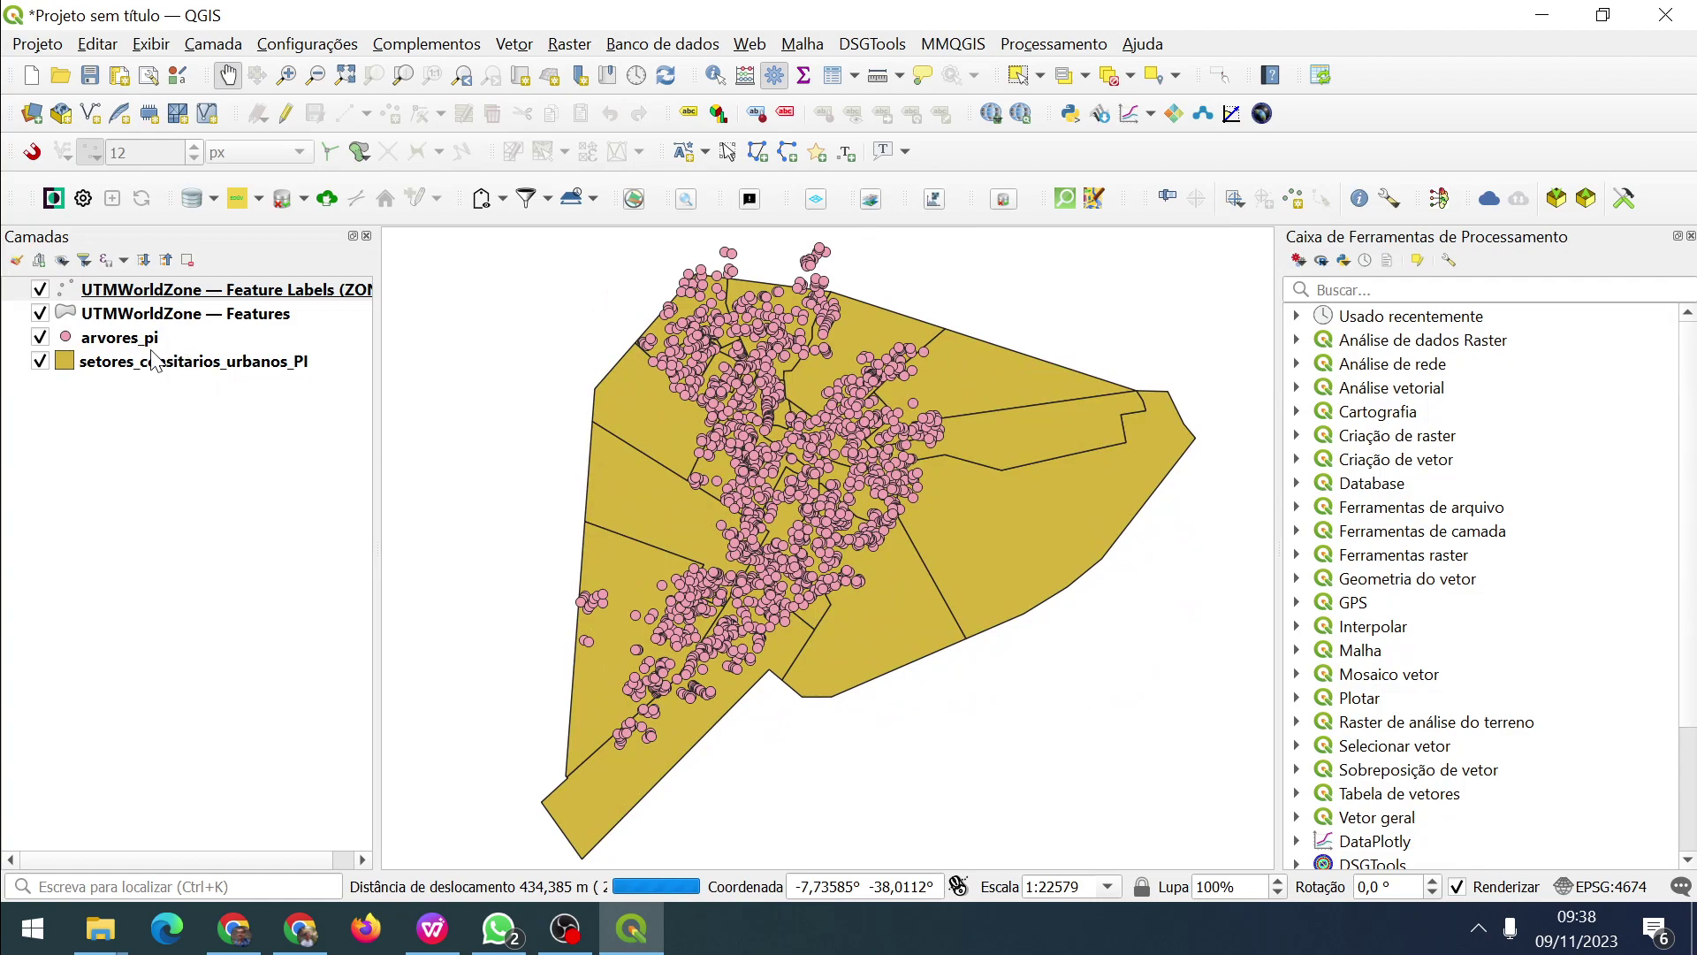
Open the properties of the arvores_pi layer and check its assigned coordinate reference system.
click(113, 337)
right_click(113, 338)
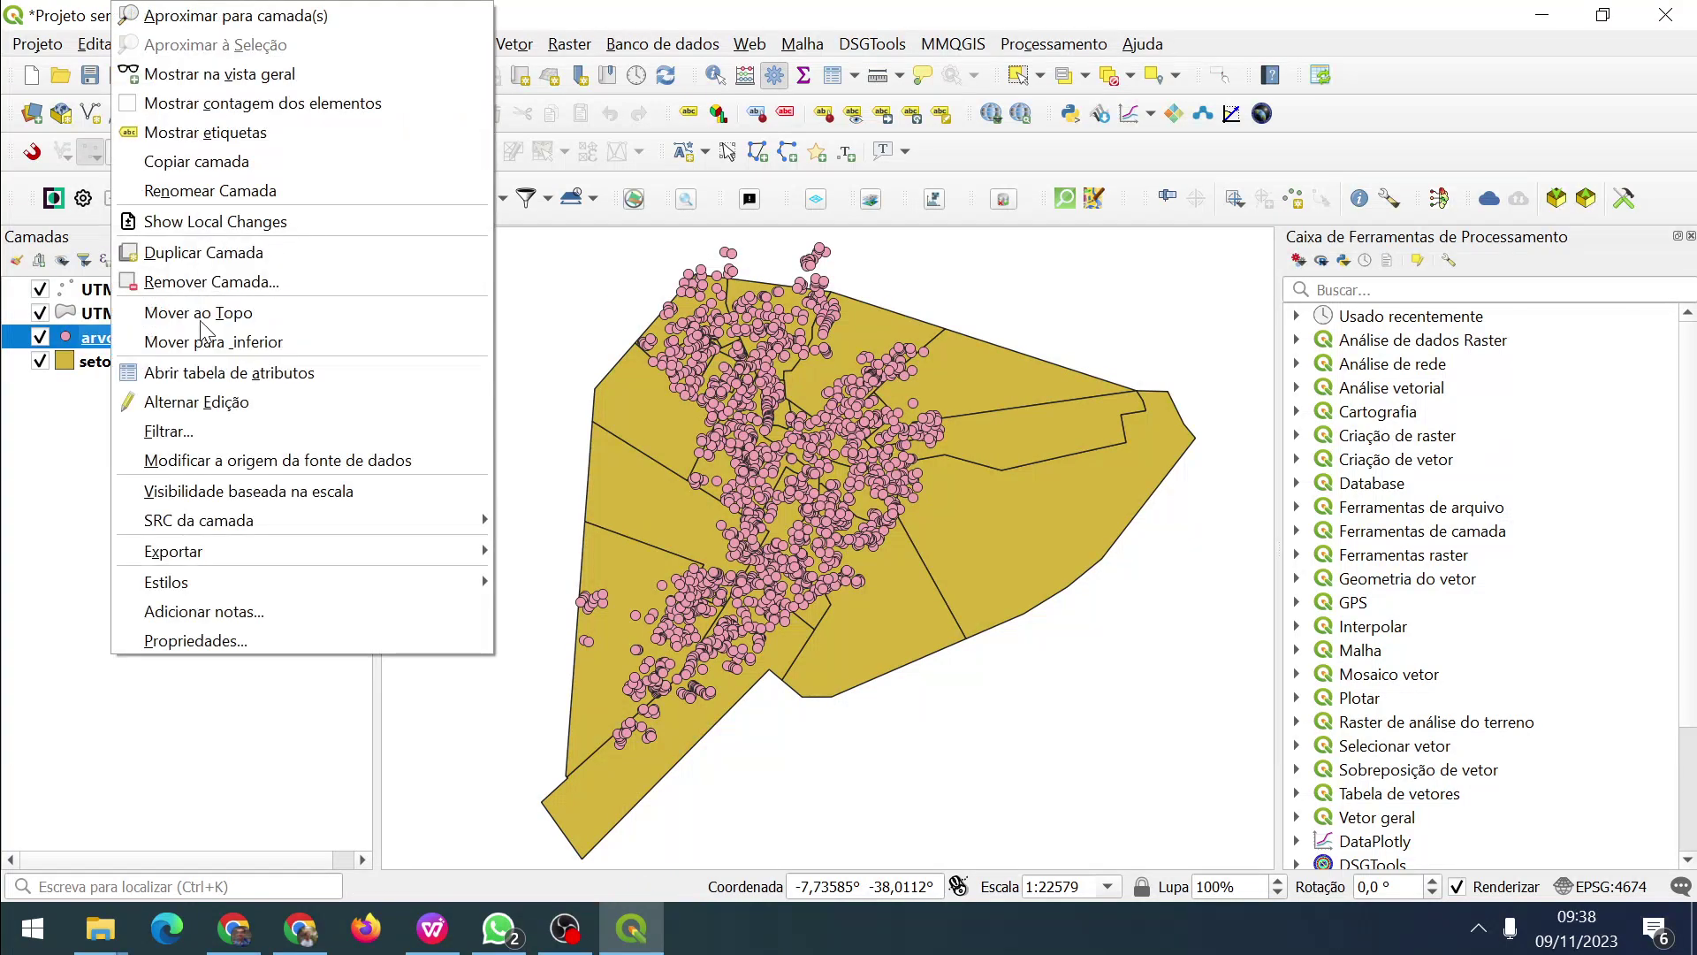
click(258, 634)
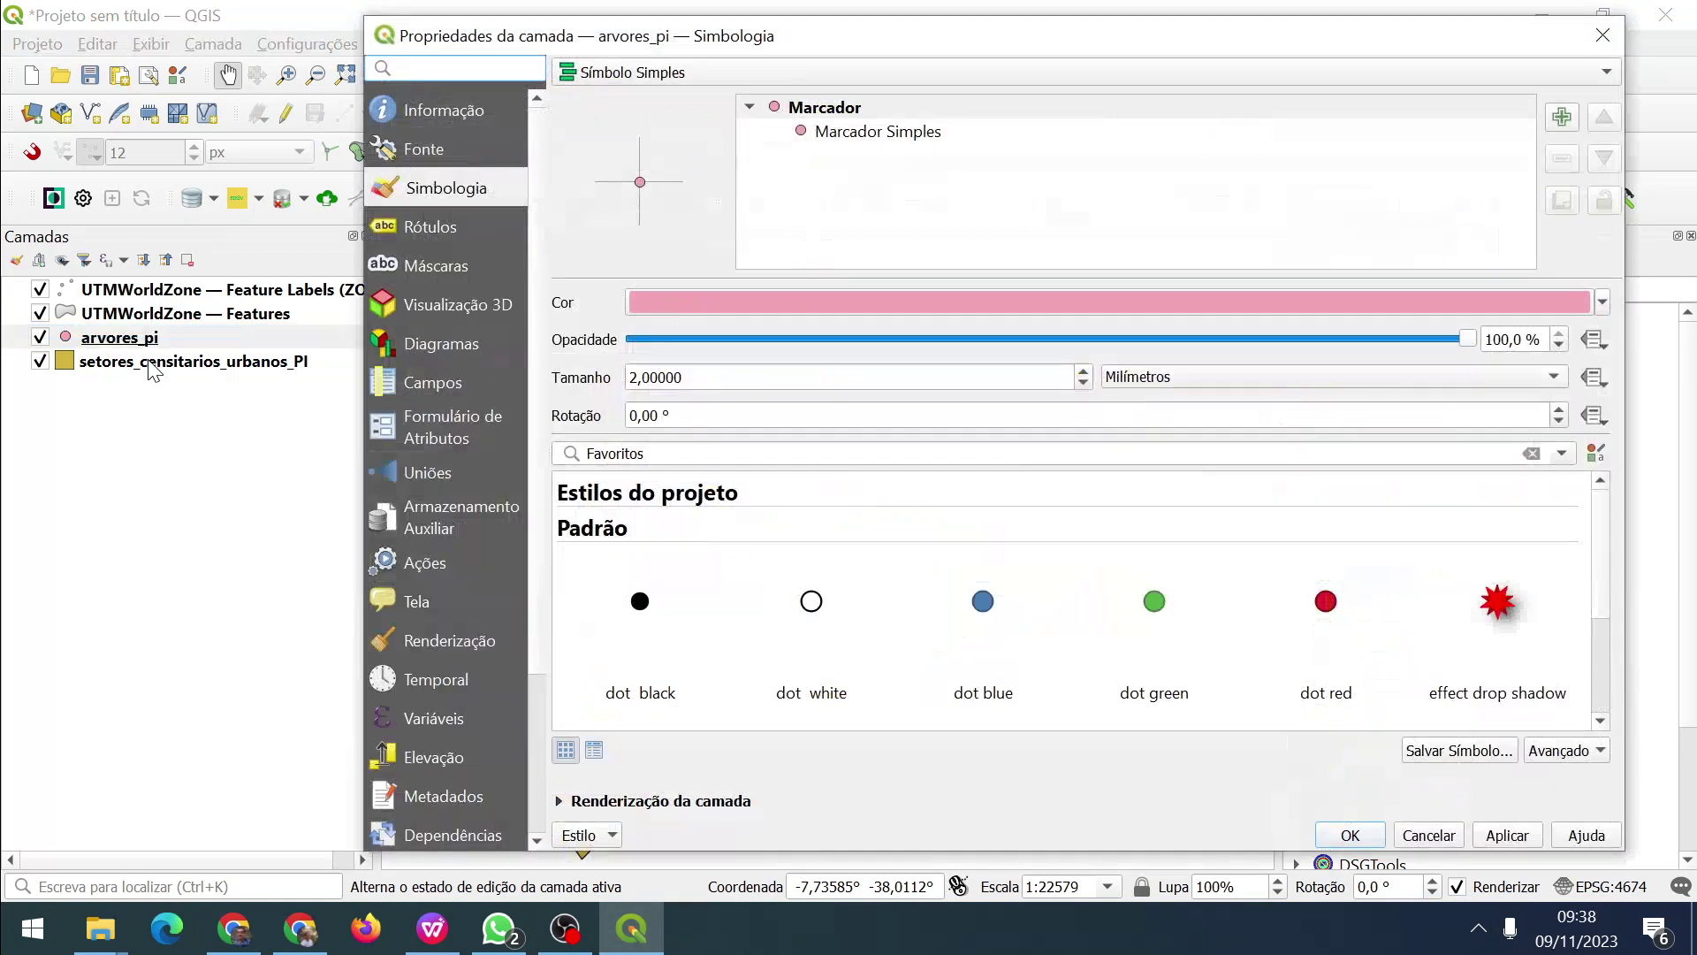
click(423, 151)
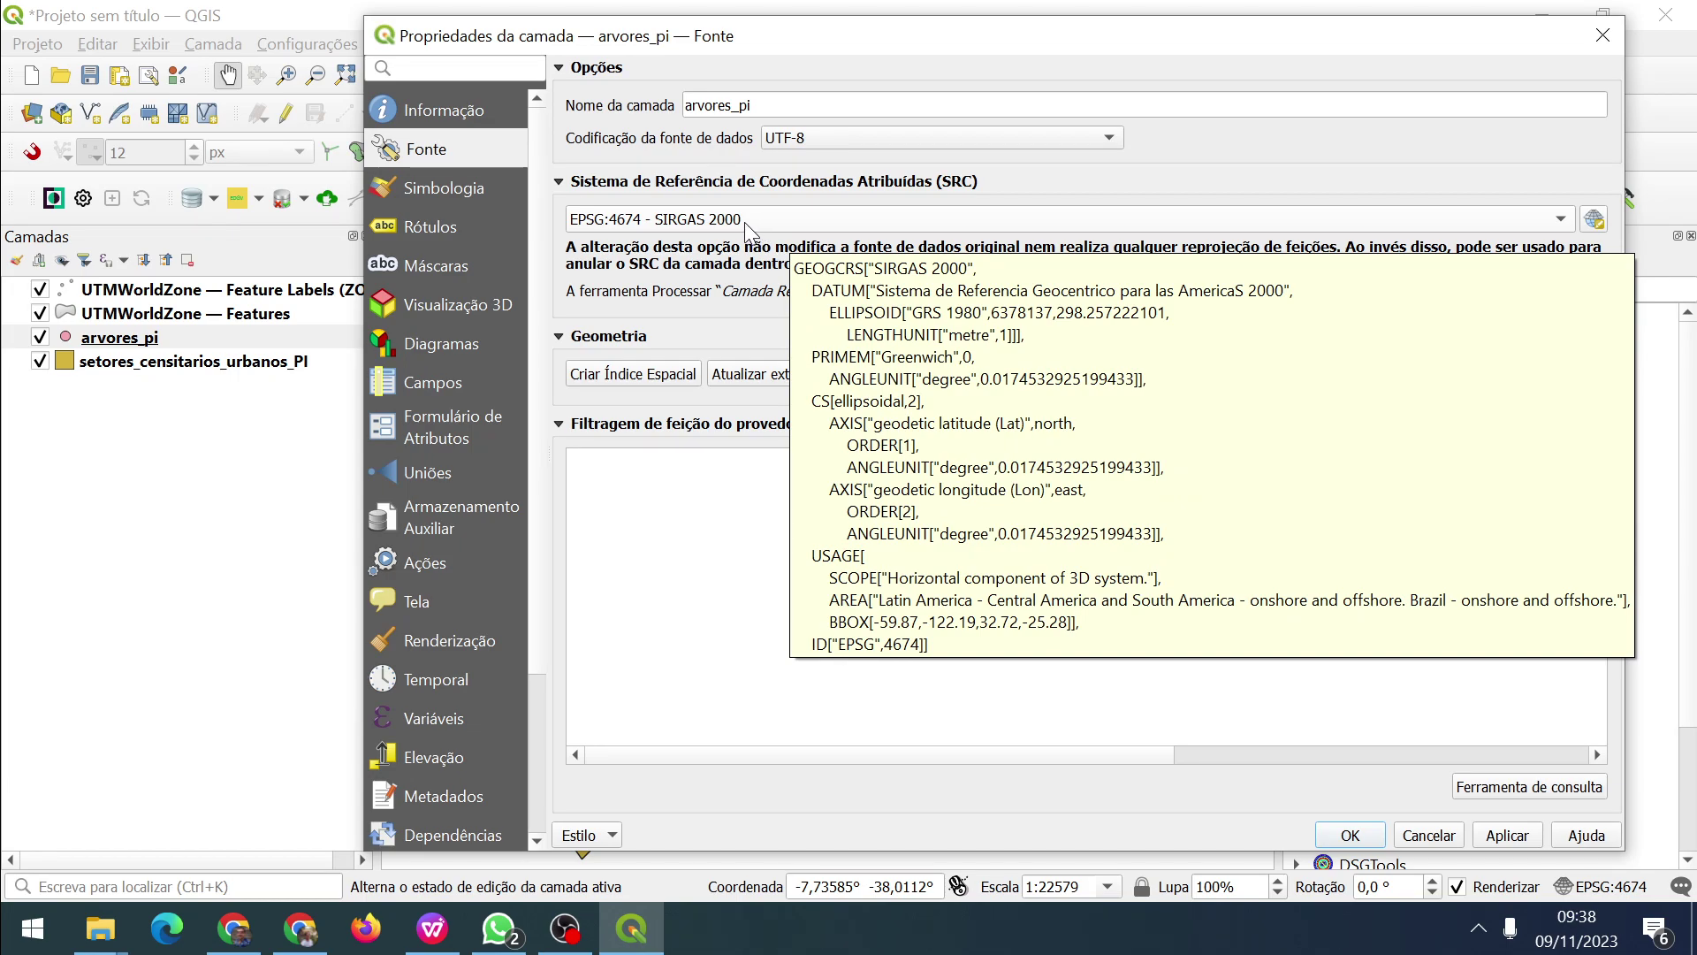
Review the extent coordinates in the arvores_pi layer information and close the layer properties.
click(448, 110)
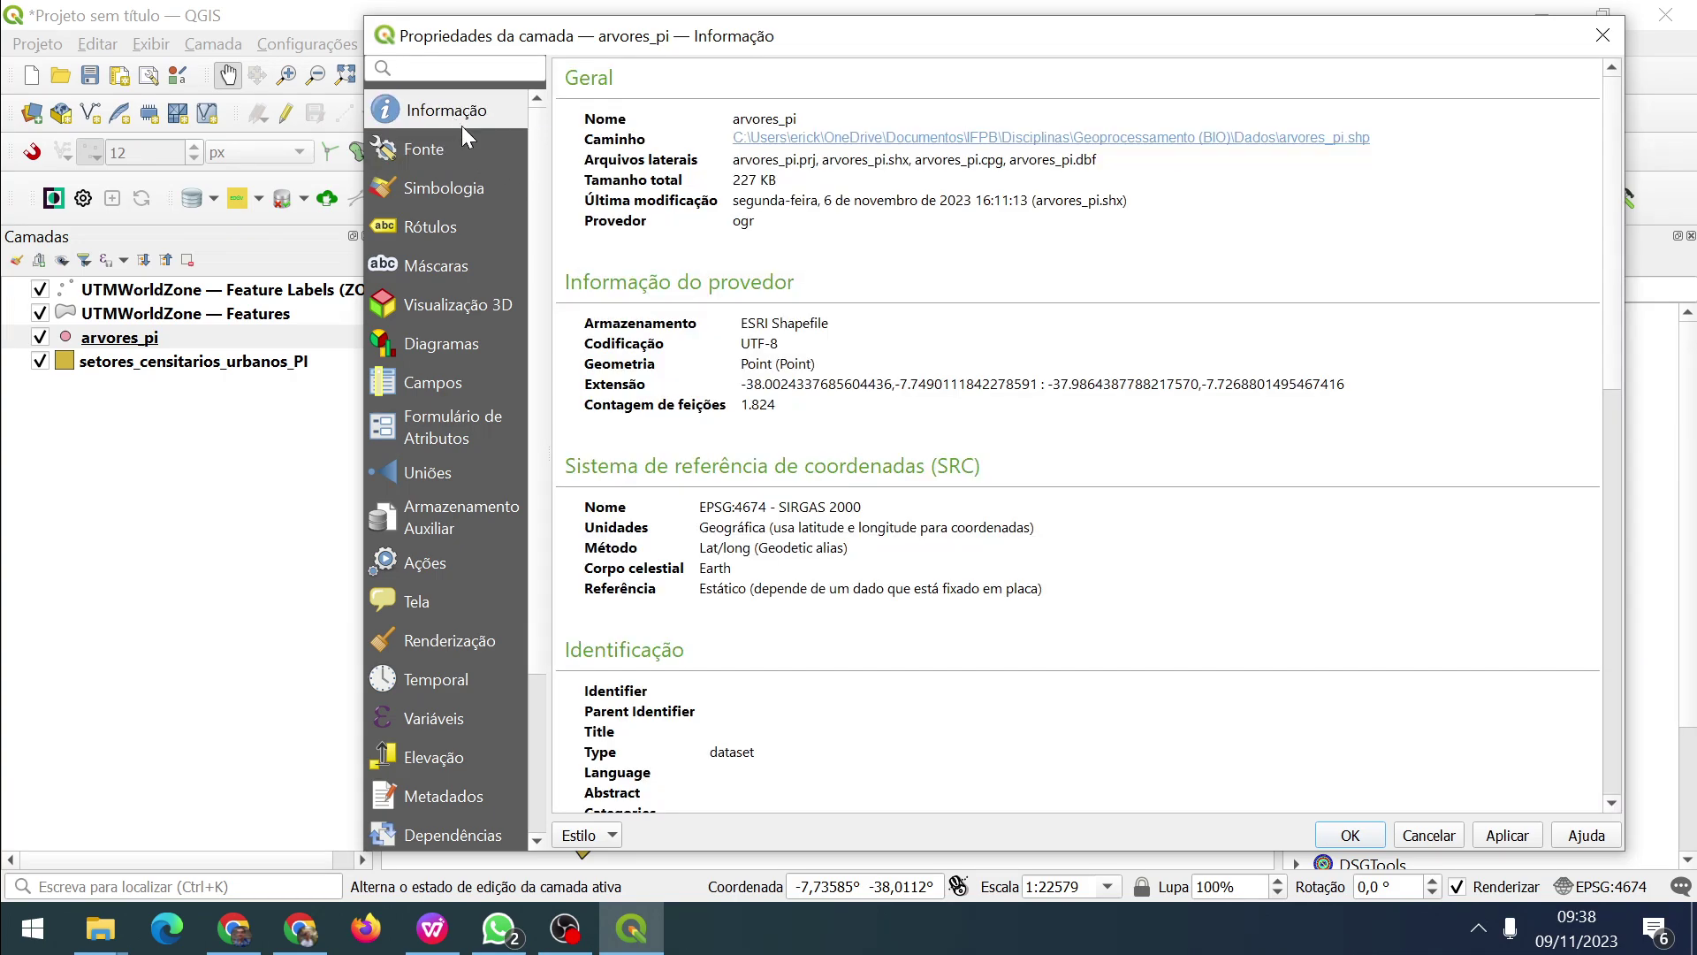
triple_click(747, 388)
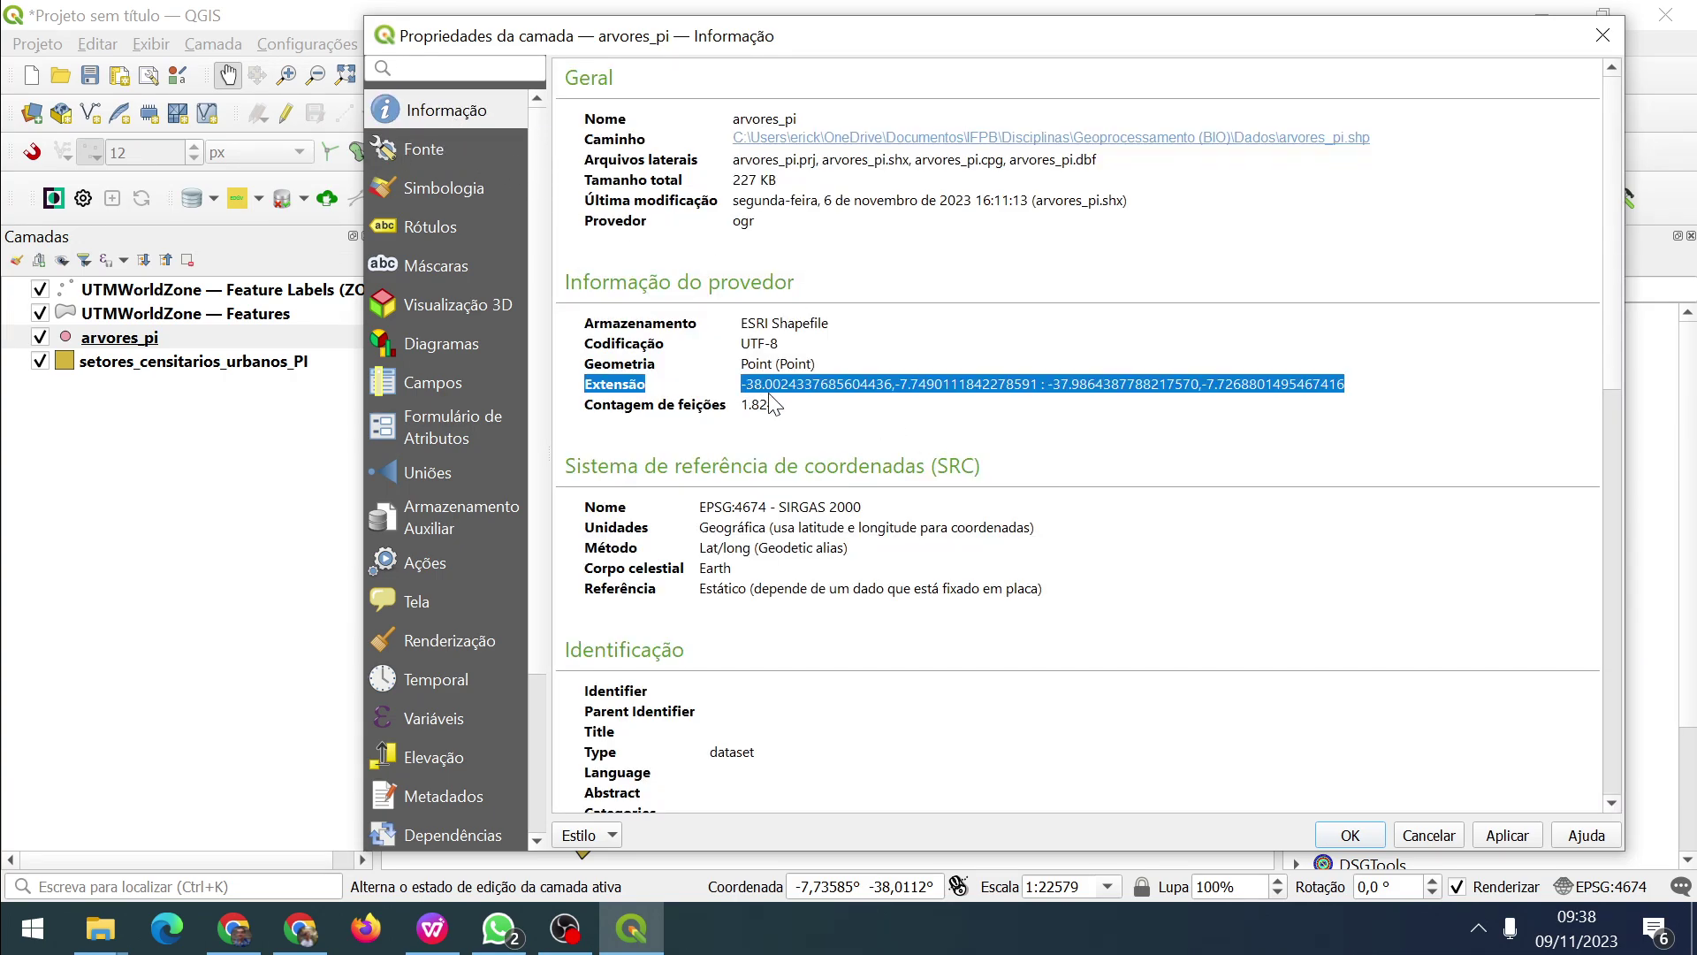
click(978, 381)
drag(977, 381, 782, 407)
click(743, 386)
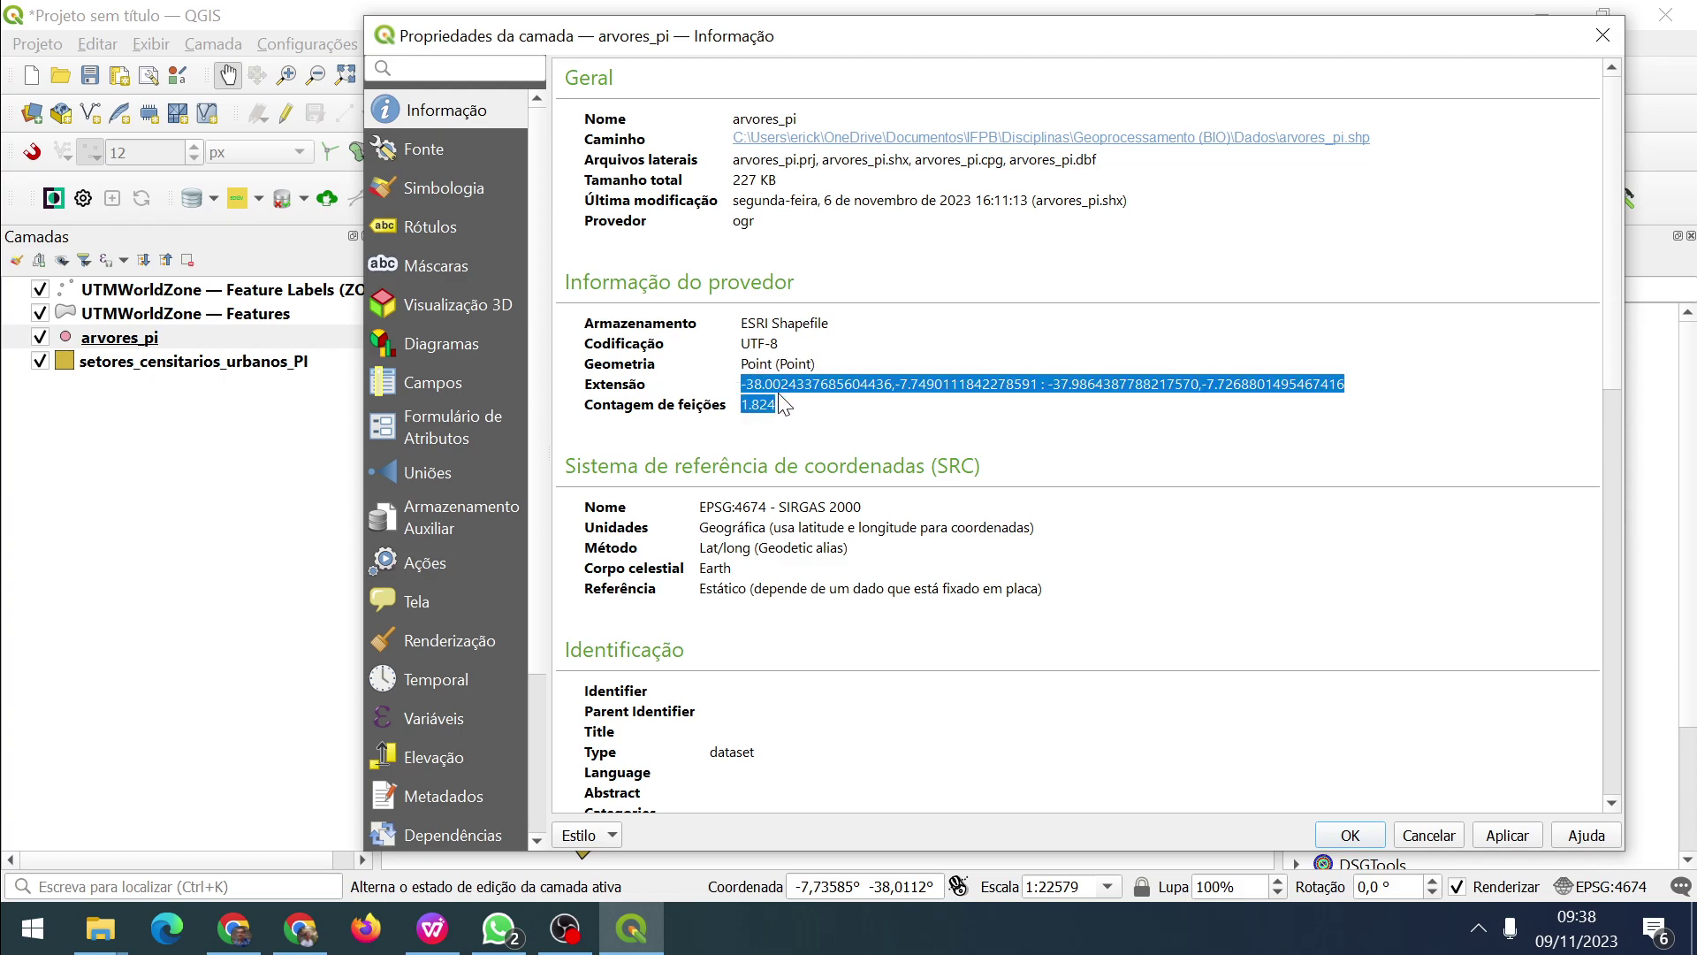
click(907, 389)
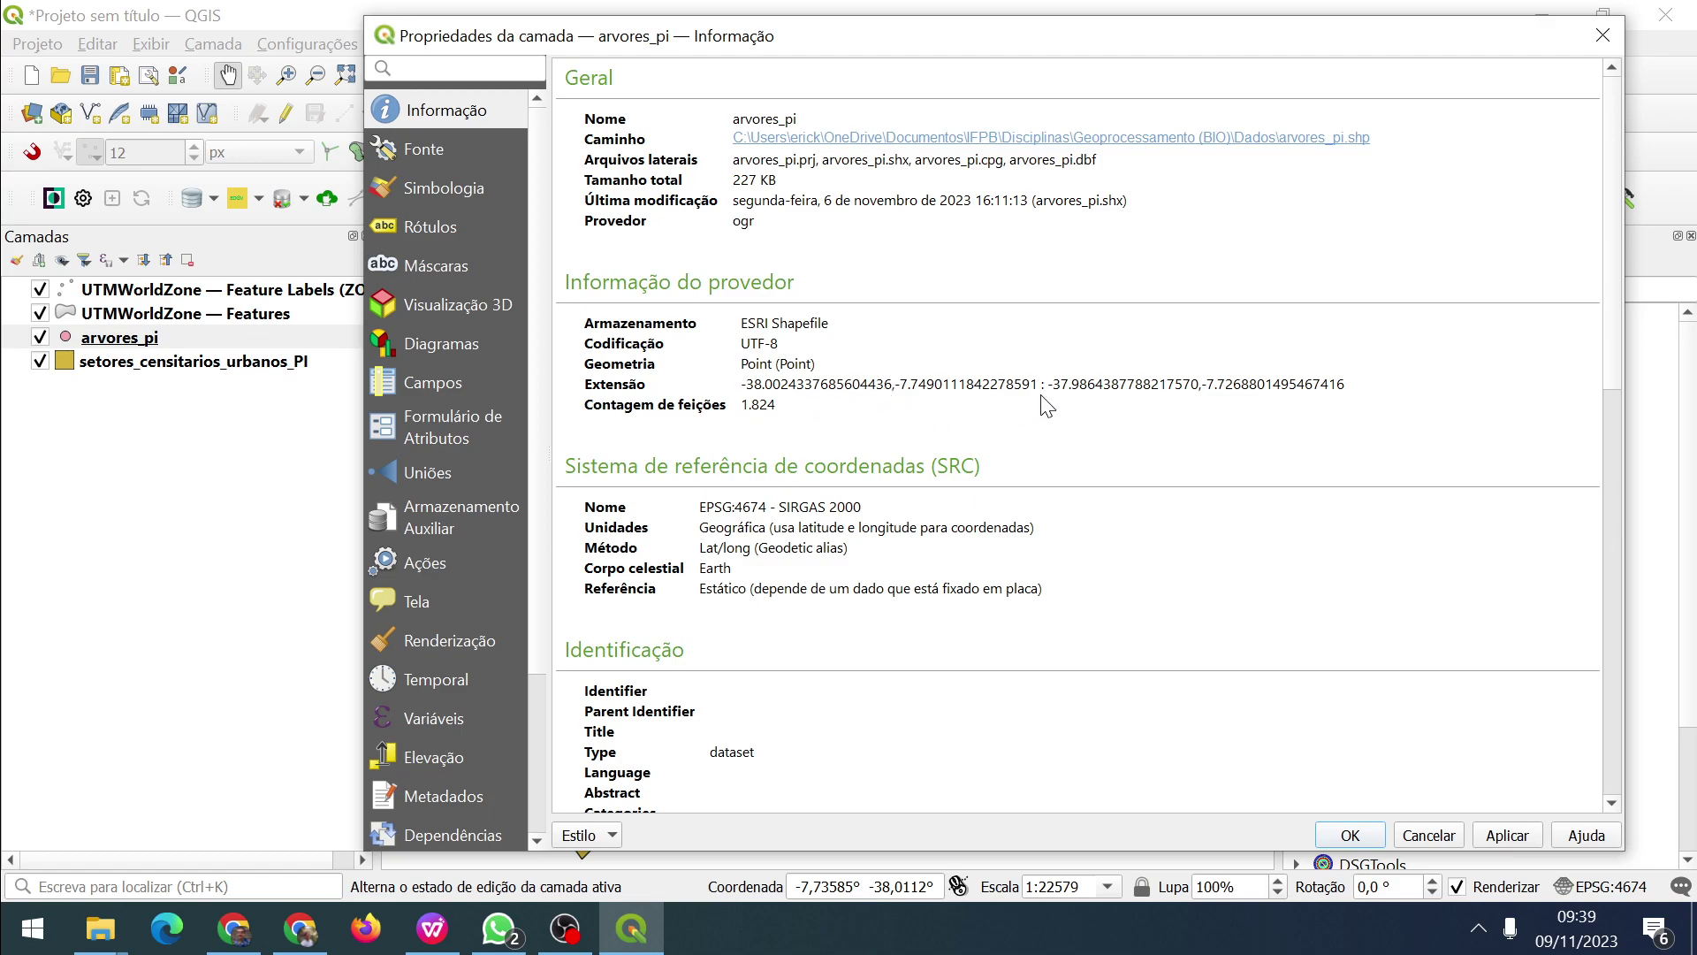
click(1600, 37)
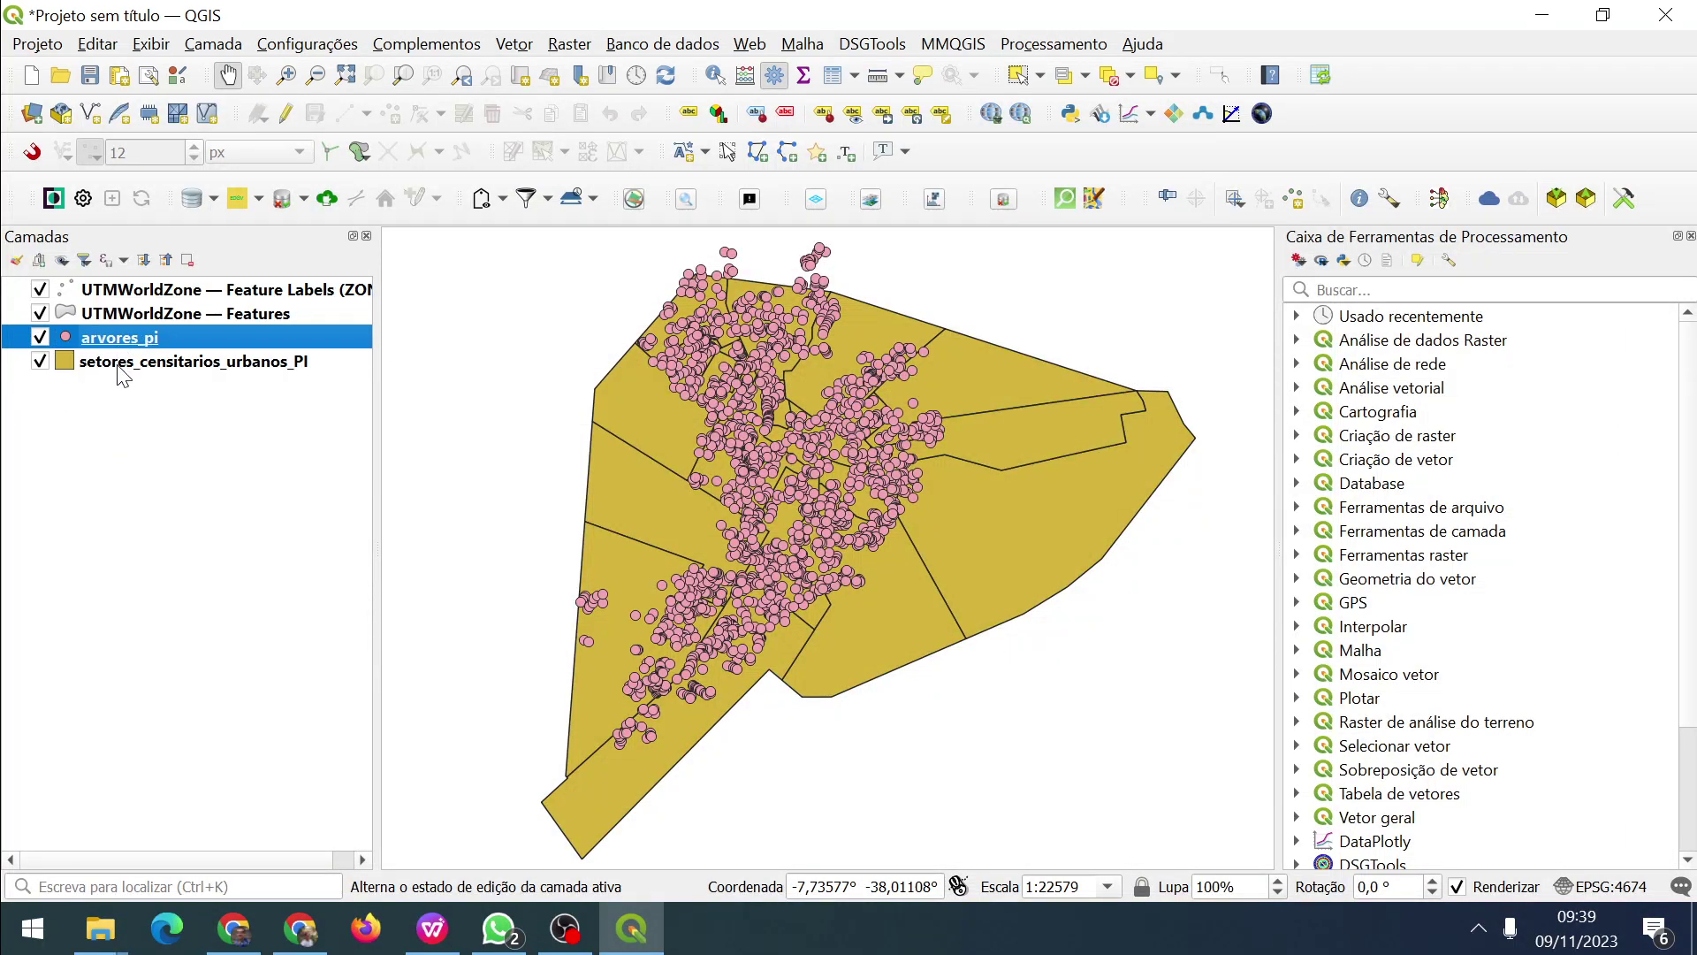
Start exporting the features of the arvores_pi layer to a new vector file.
click(119, 366)
right_click(115, 339)
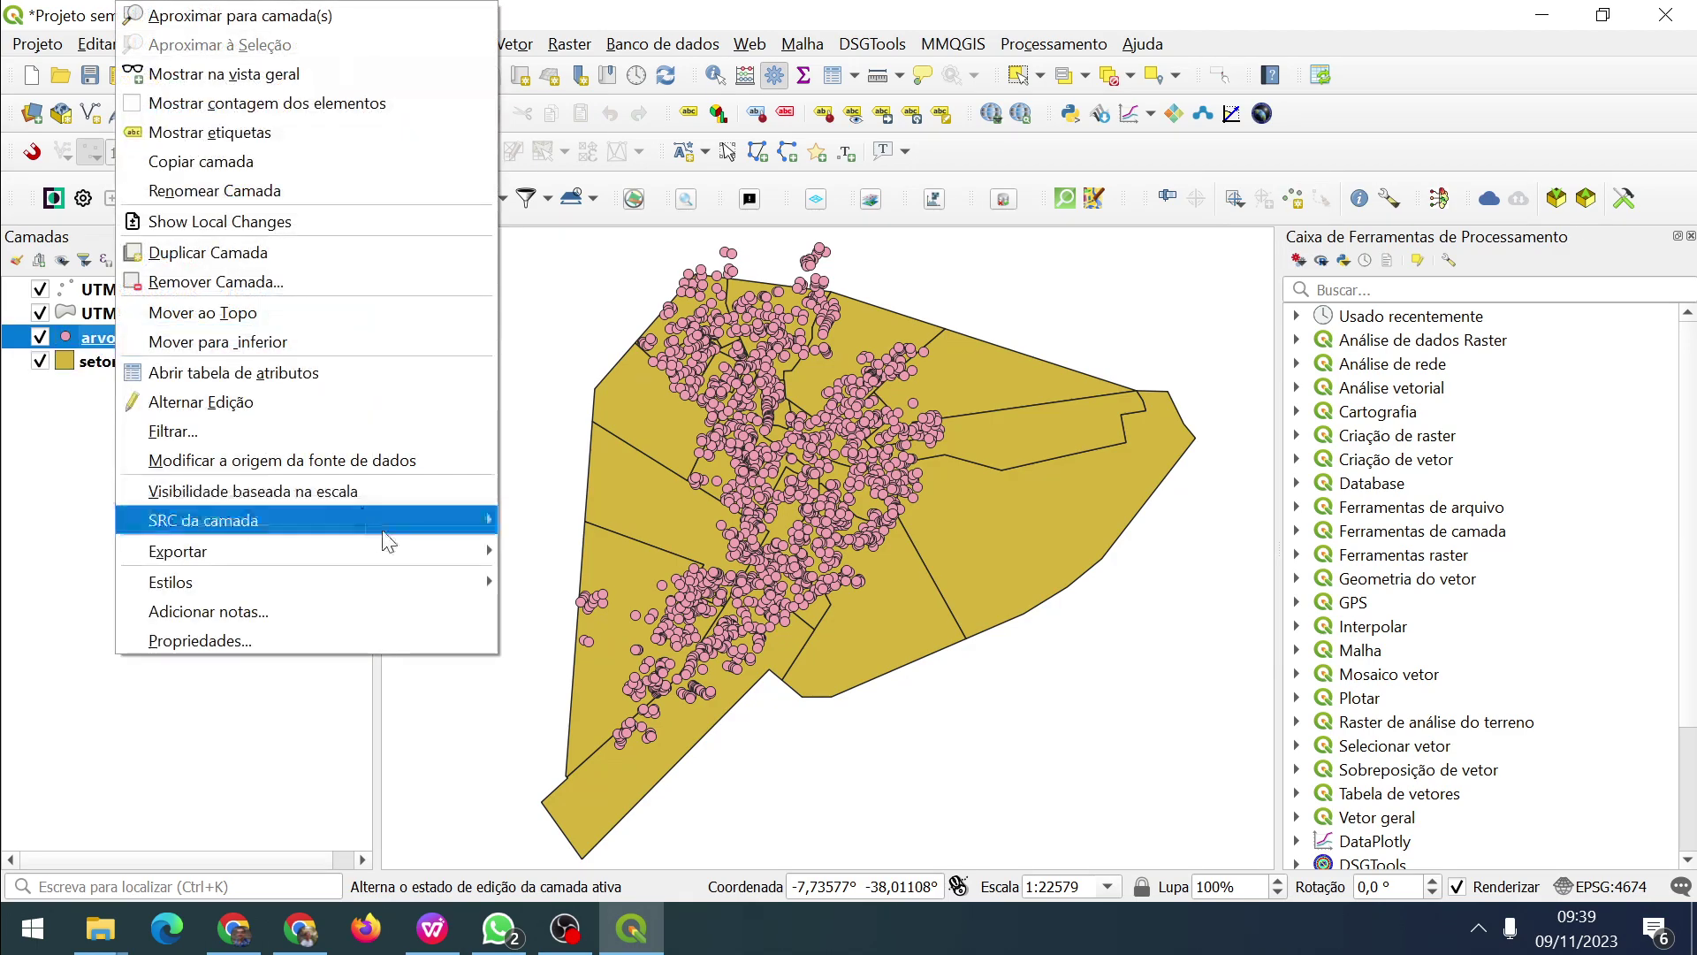
mouse_move(406, 553)
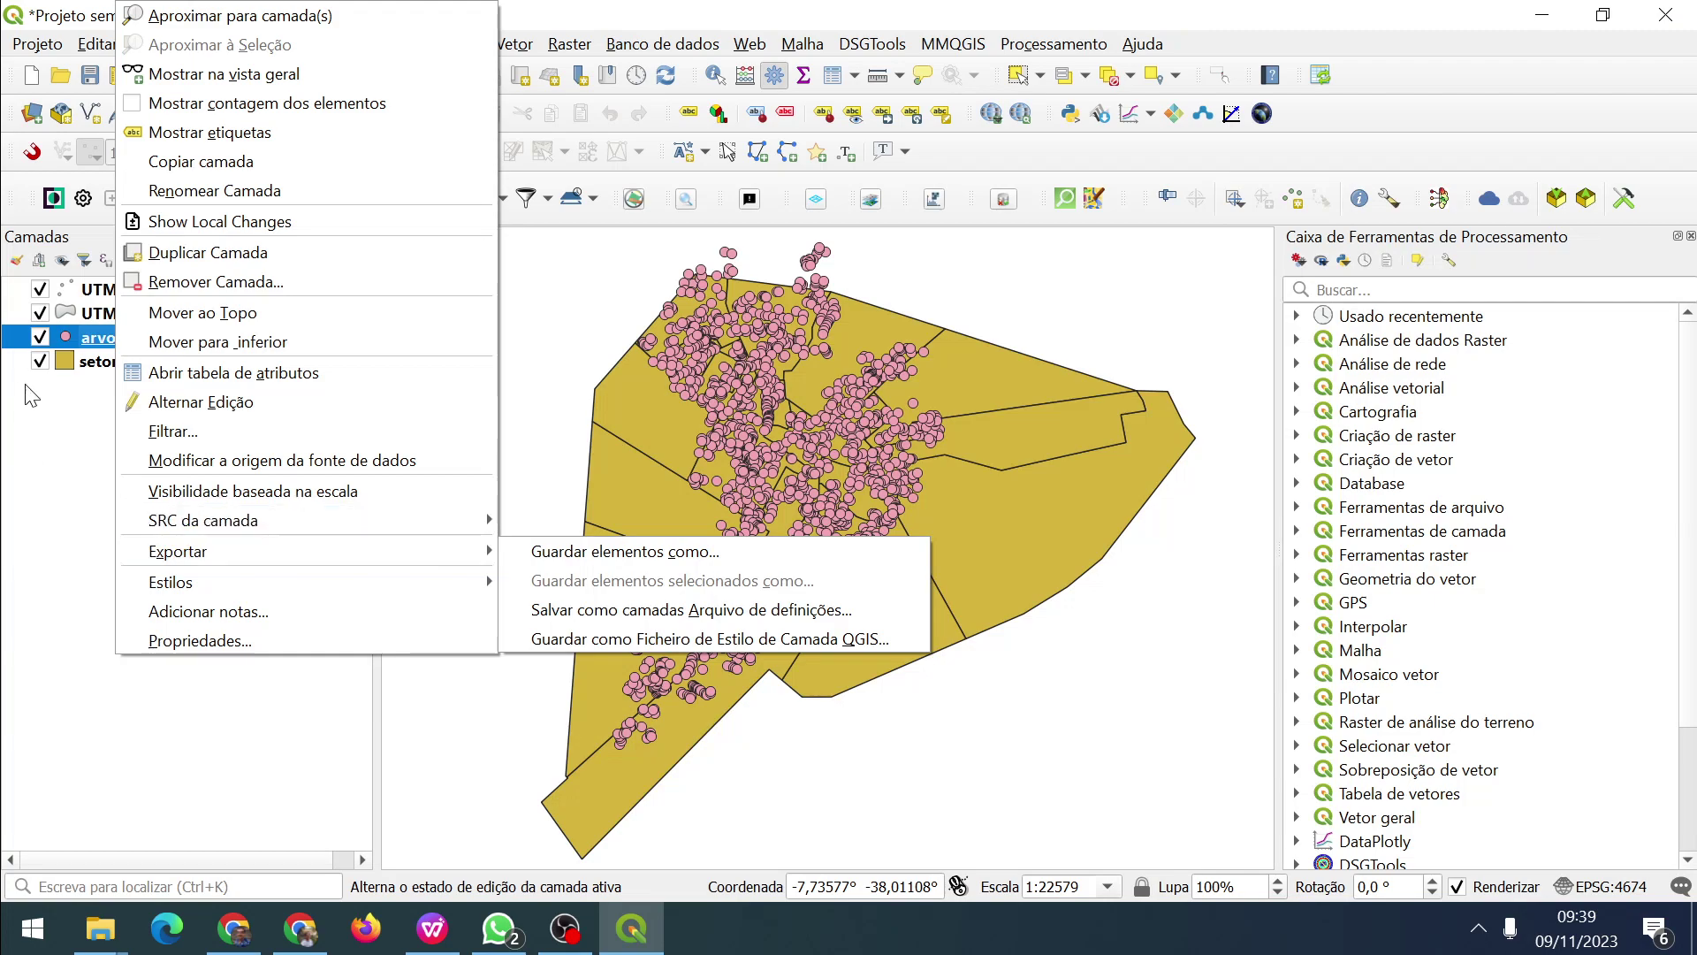
right_click(89, 338)
mouse_move(405, 548)
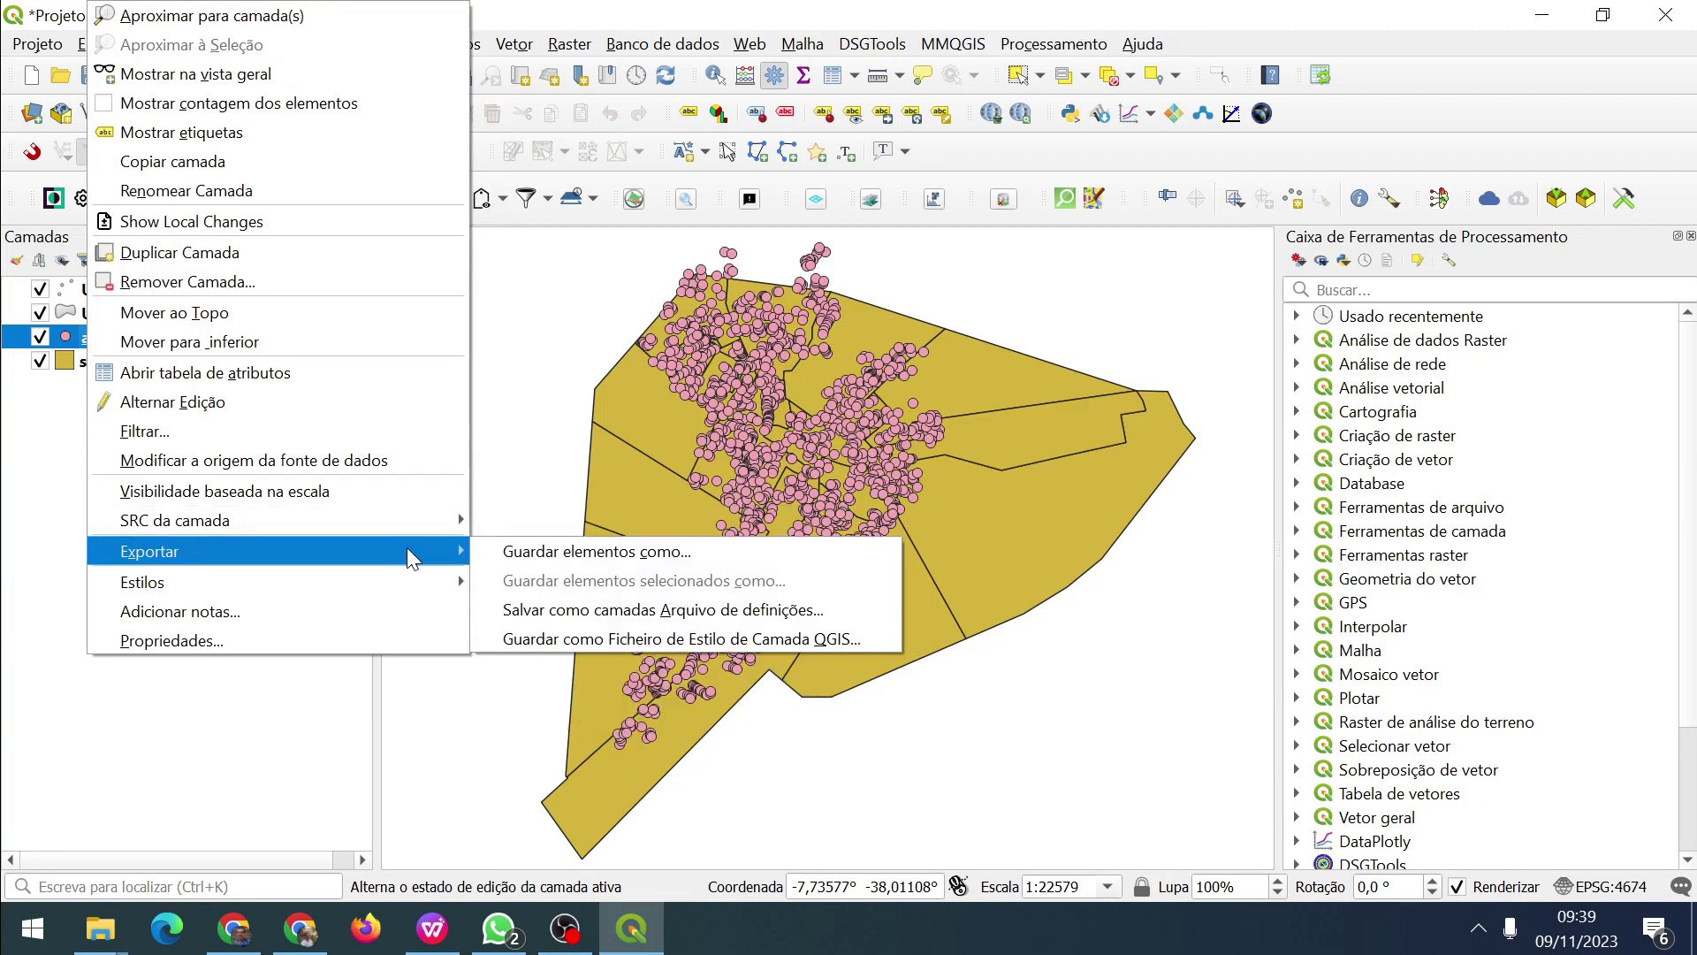
click(530, 557)
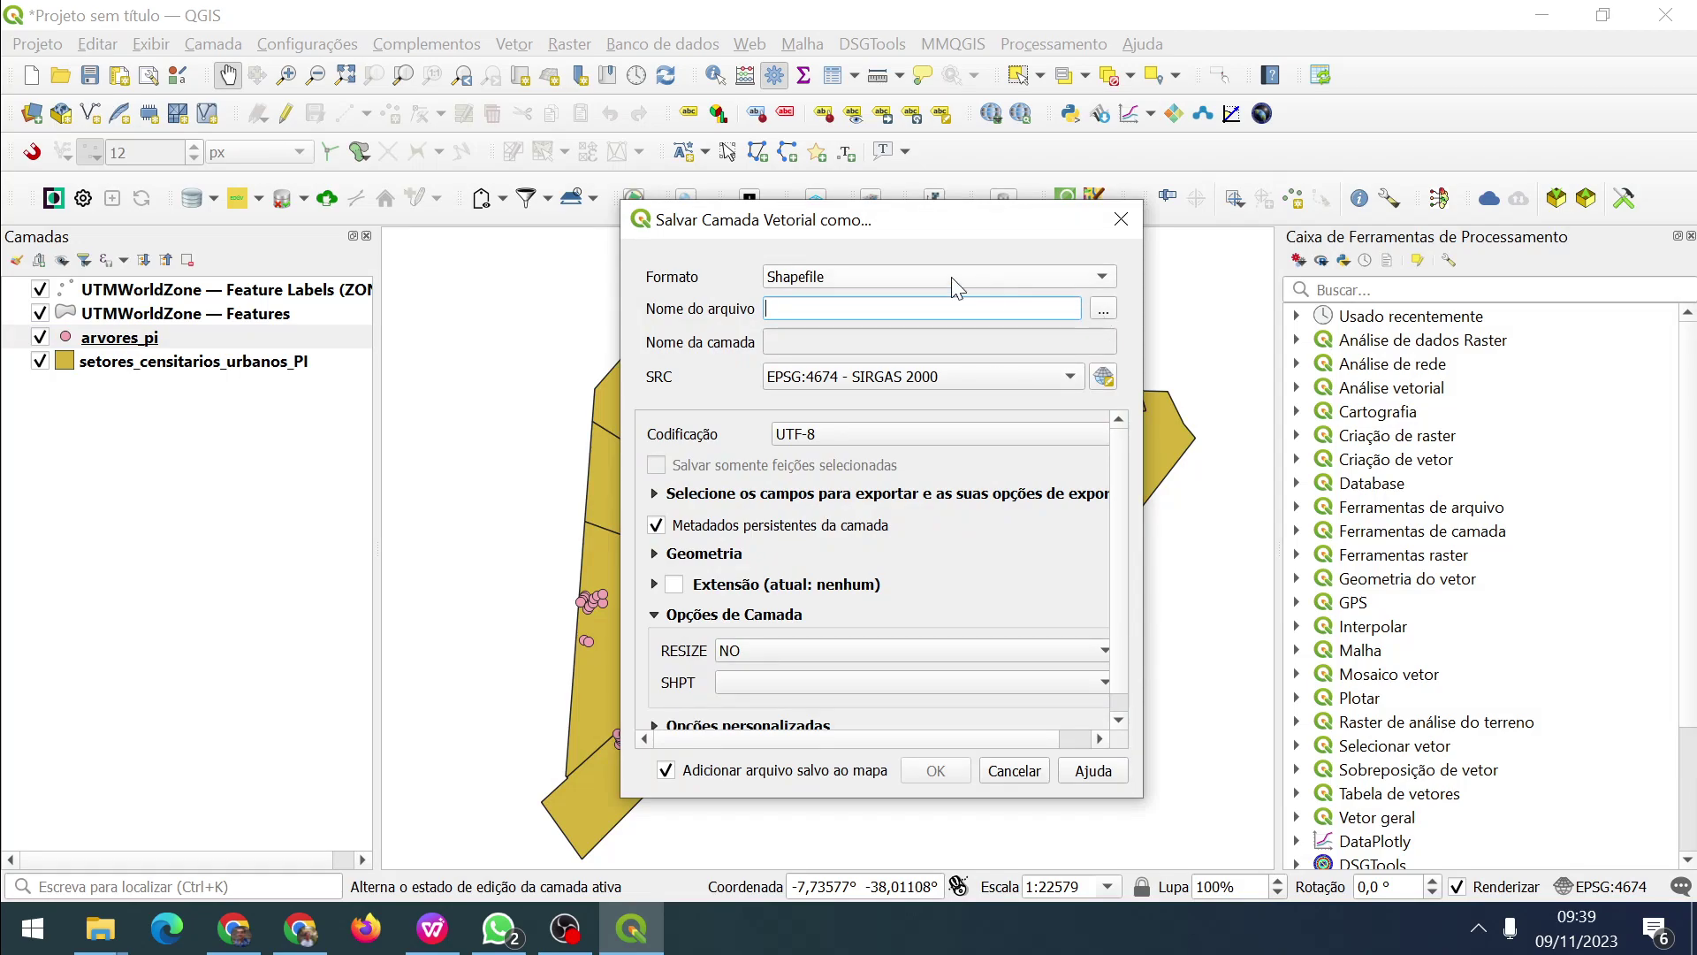
Set the export's output file to arvores_pi_UTM.shp in the Dados folder.
click(1103, 309)
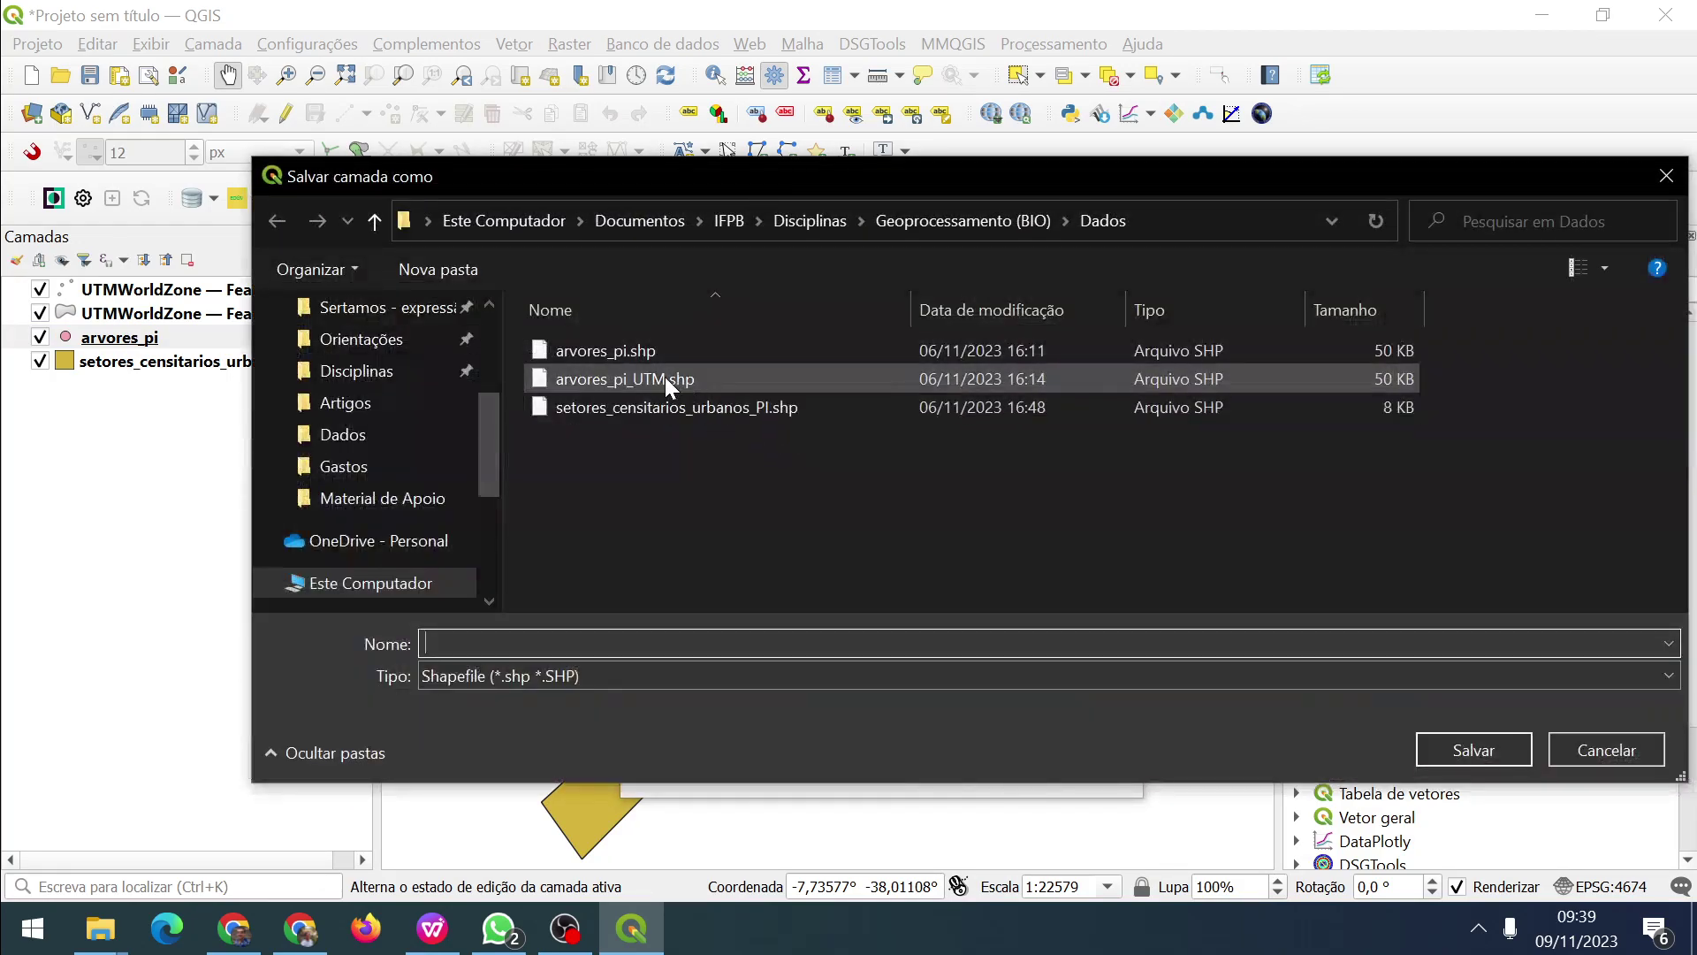
click(658, 378)
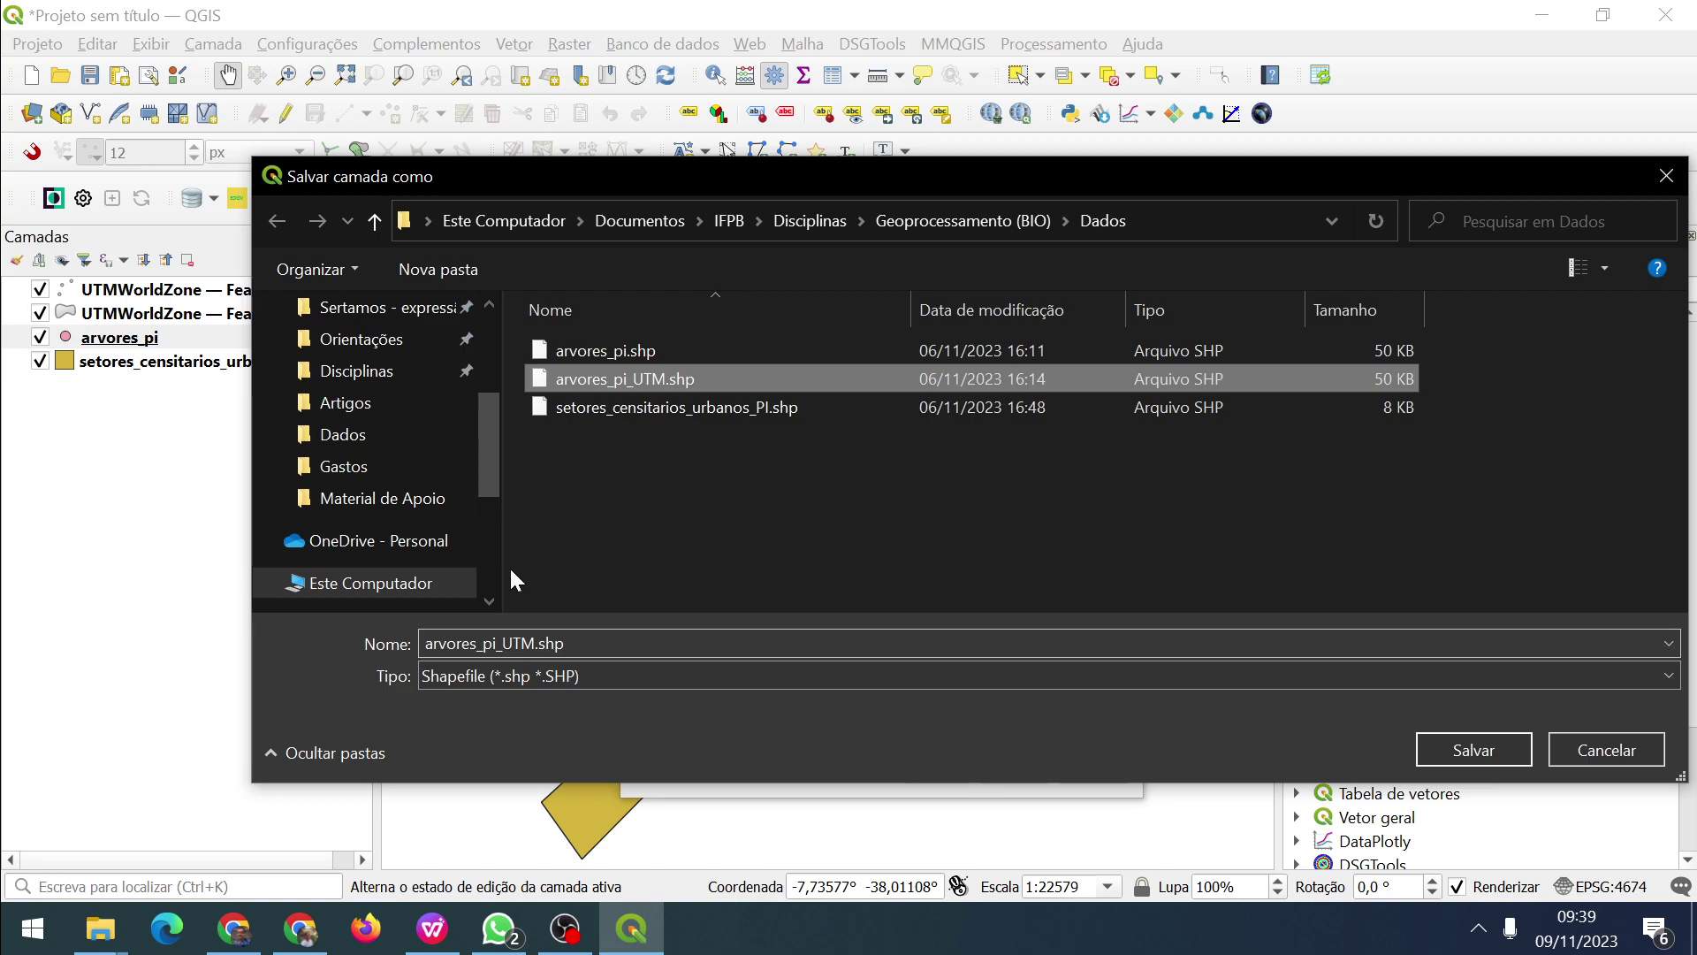
click(503, 640)
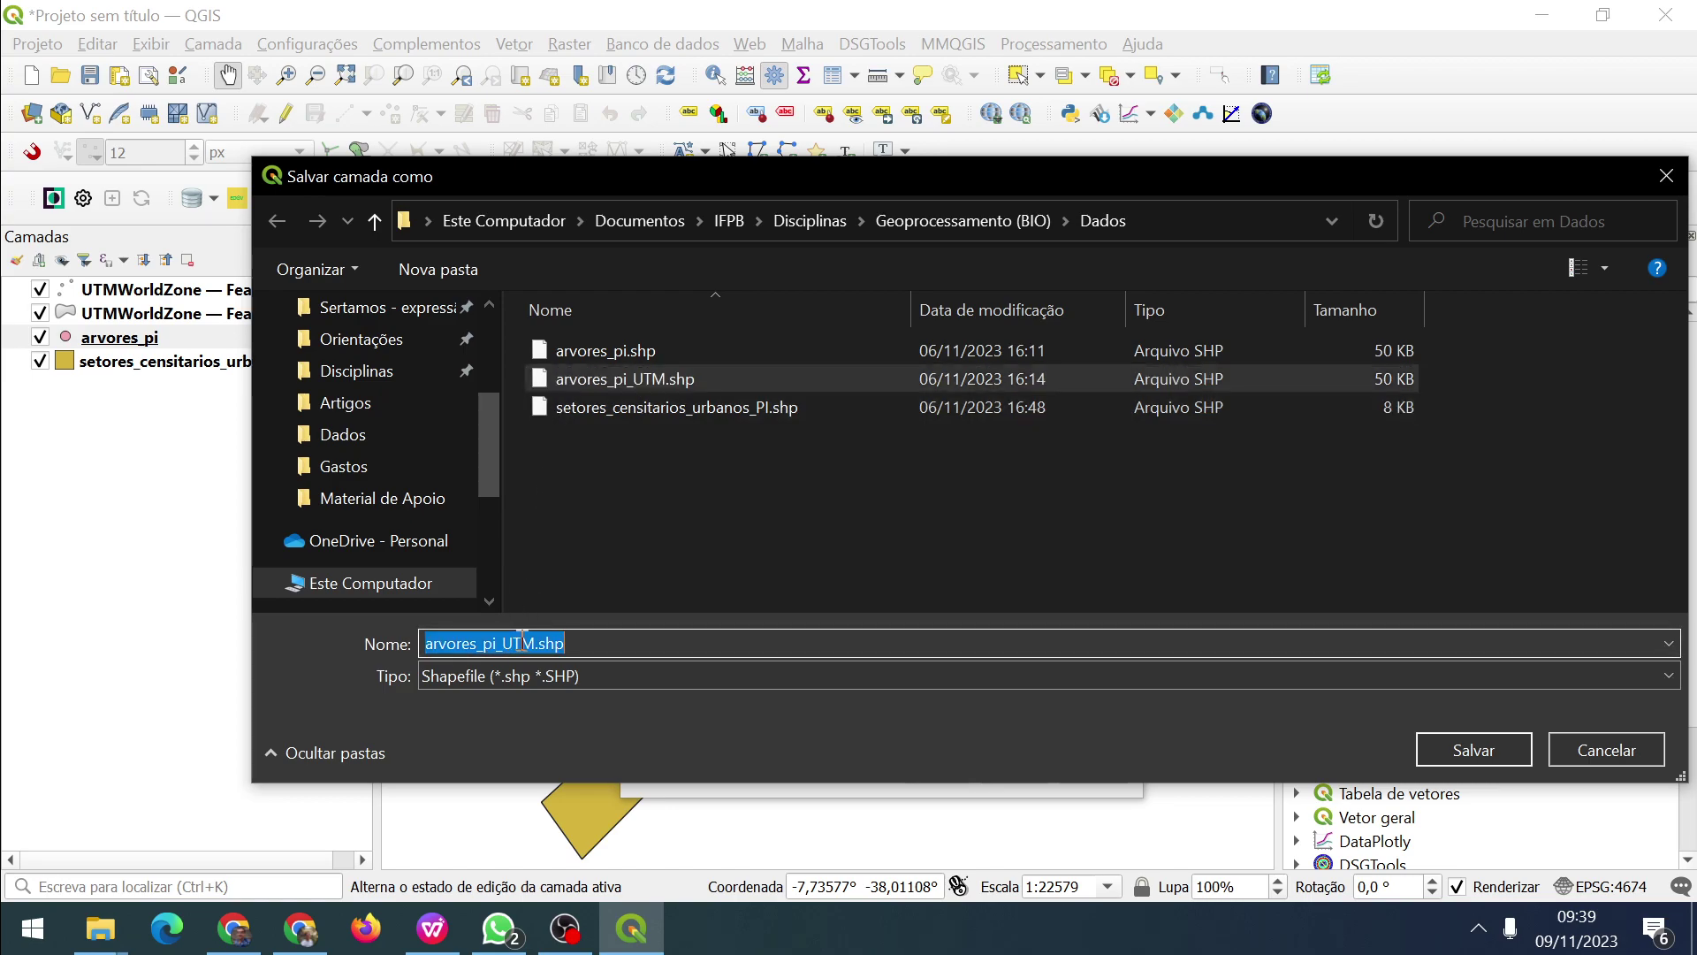
drag(498, 641, 524, 642)
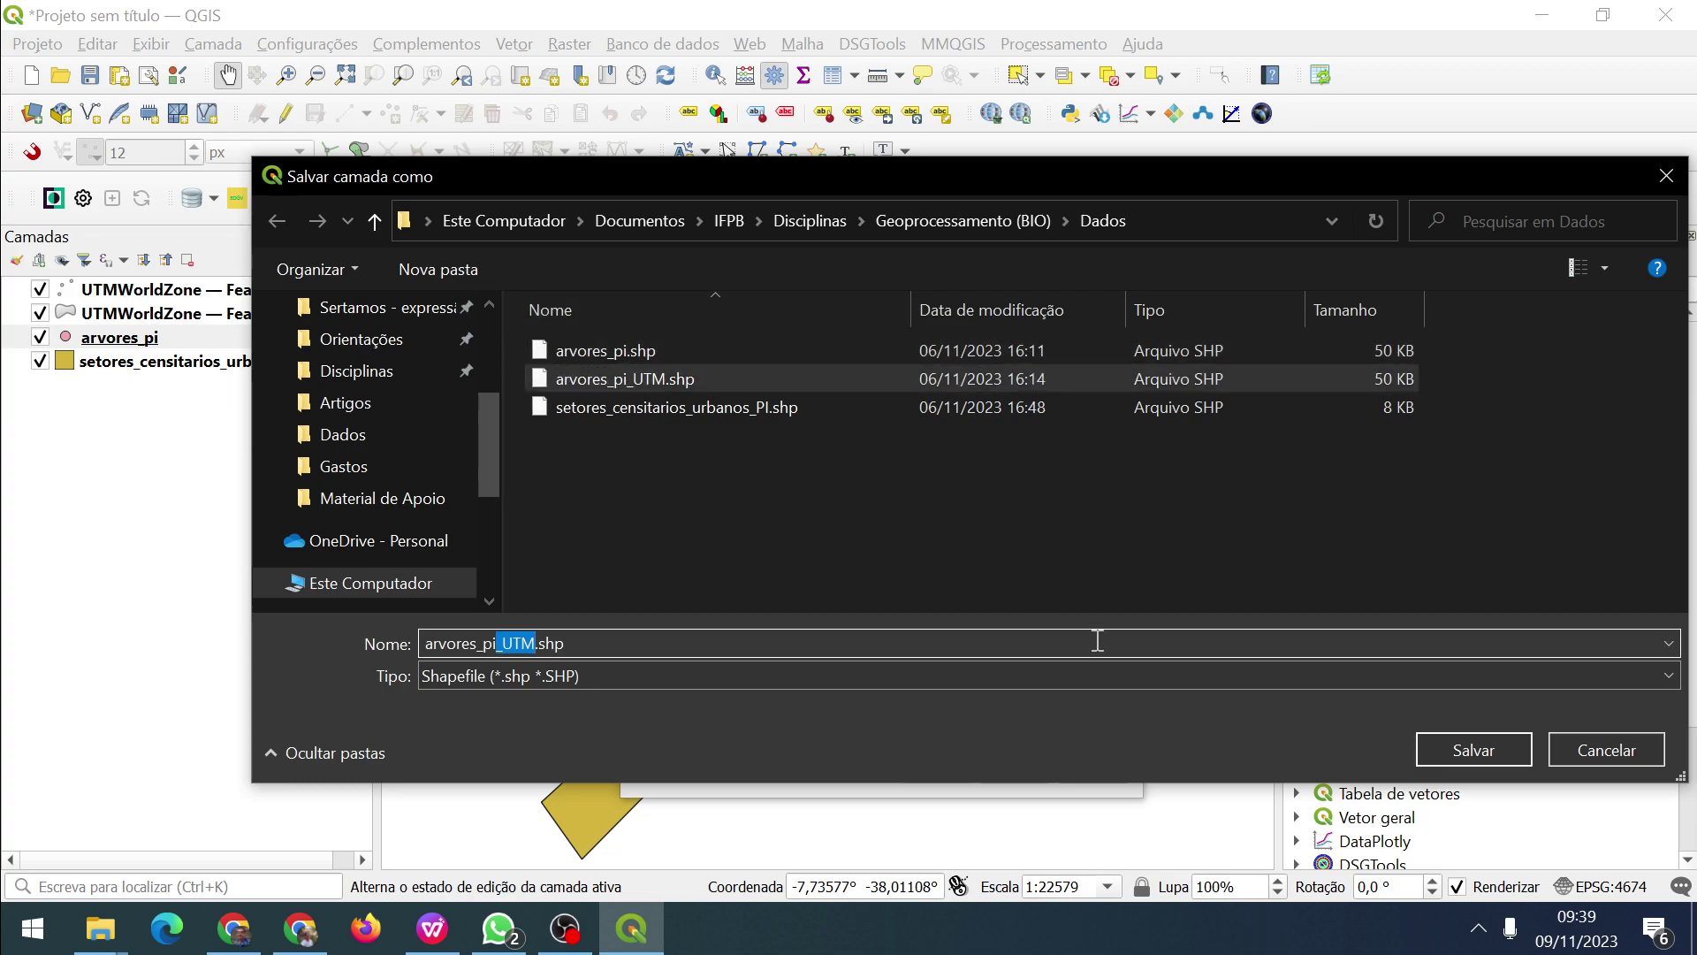
click(1451, 745)
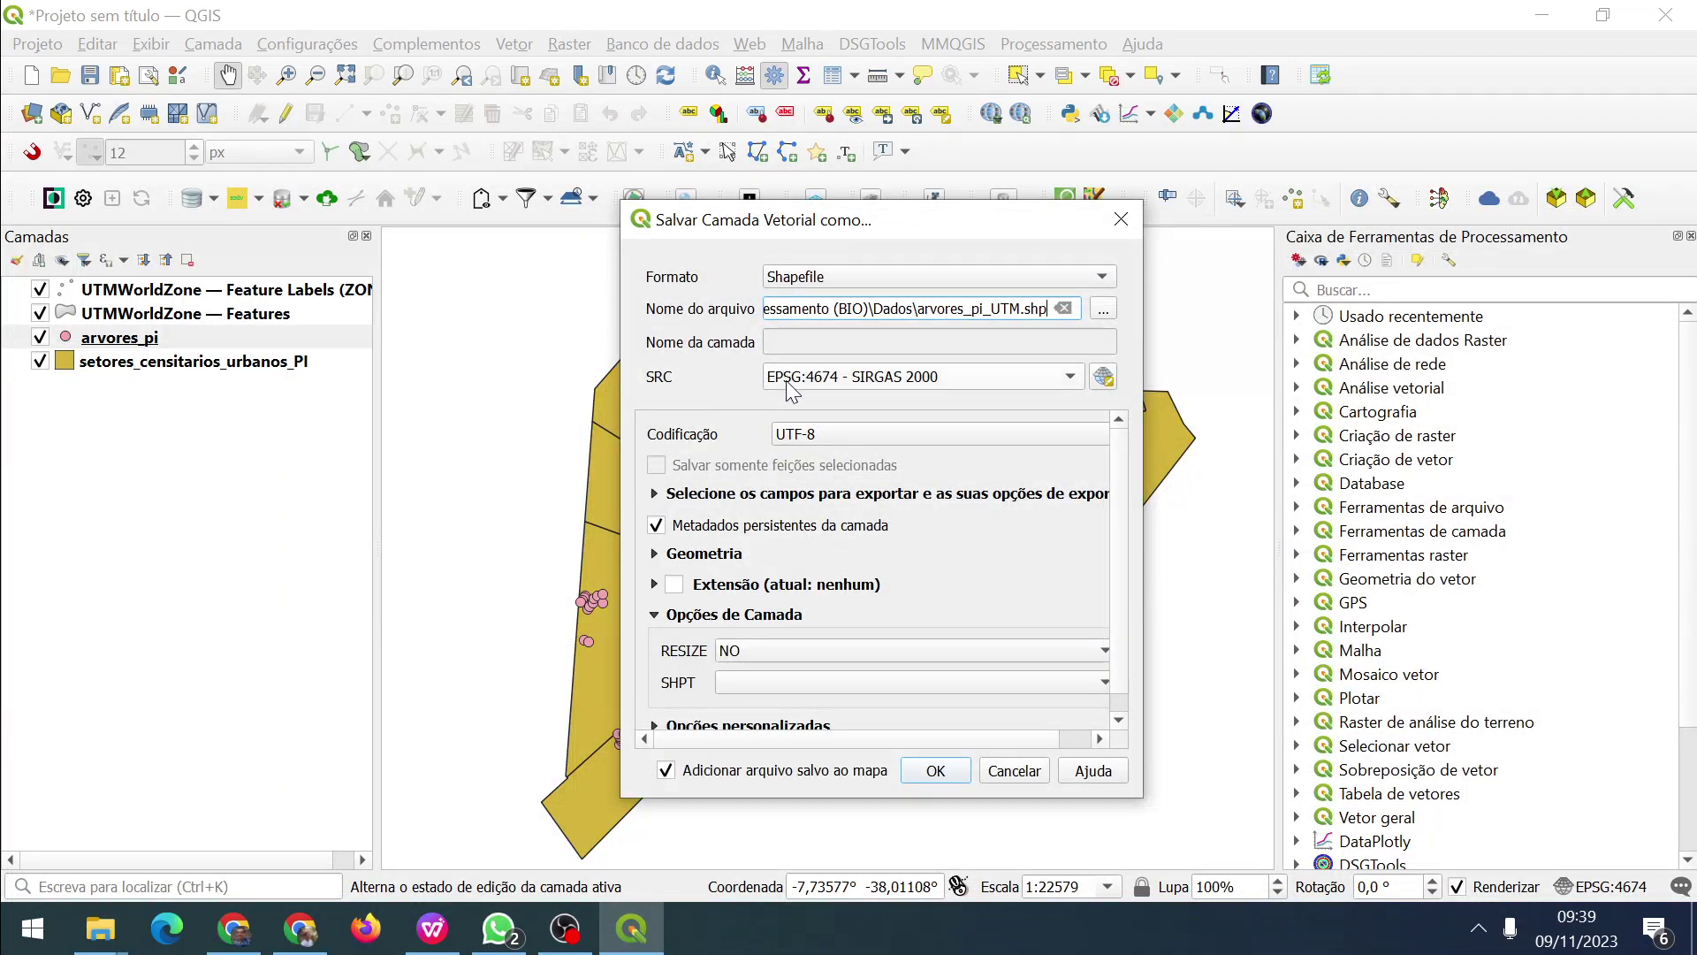
Try the suggested coordinate reference systems for the export, ending with EPSG:4618 - SAD69.
click(927, 375)
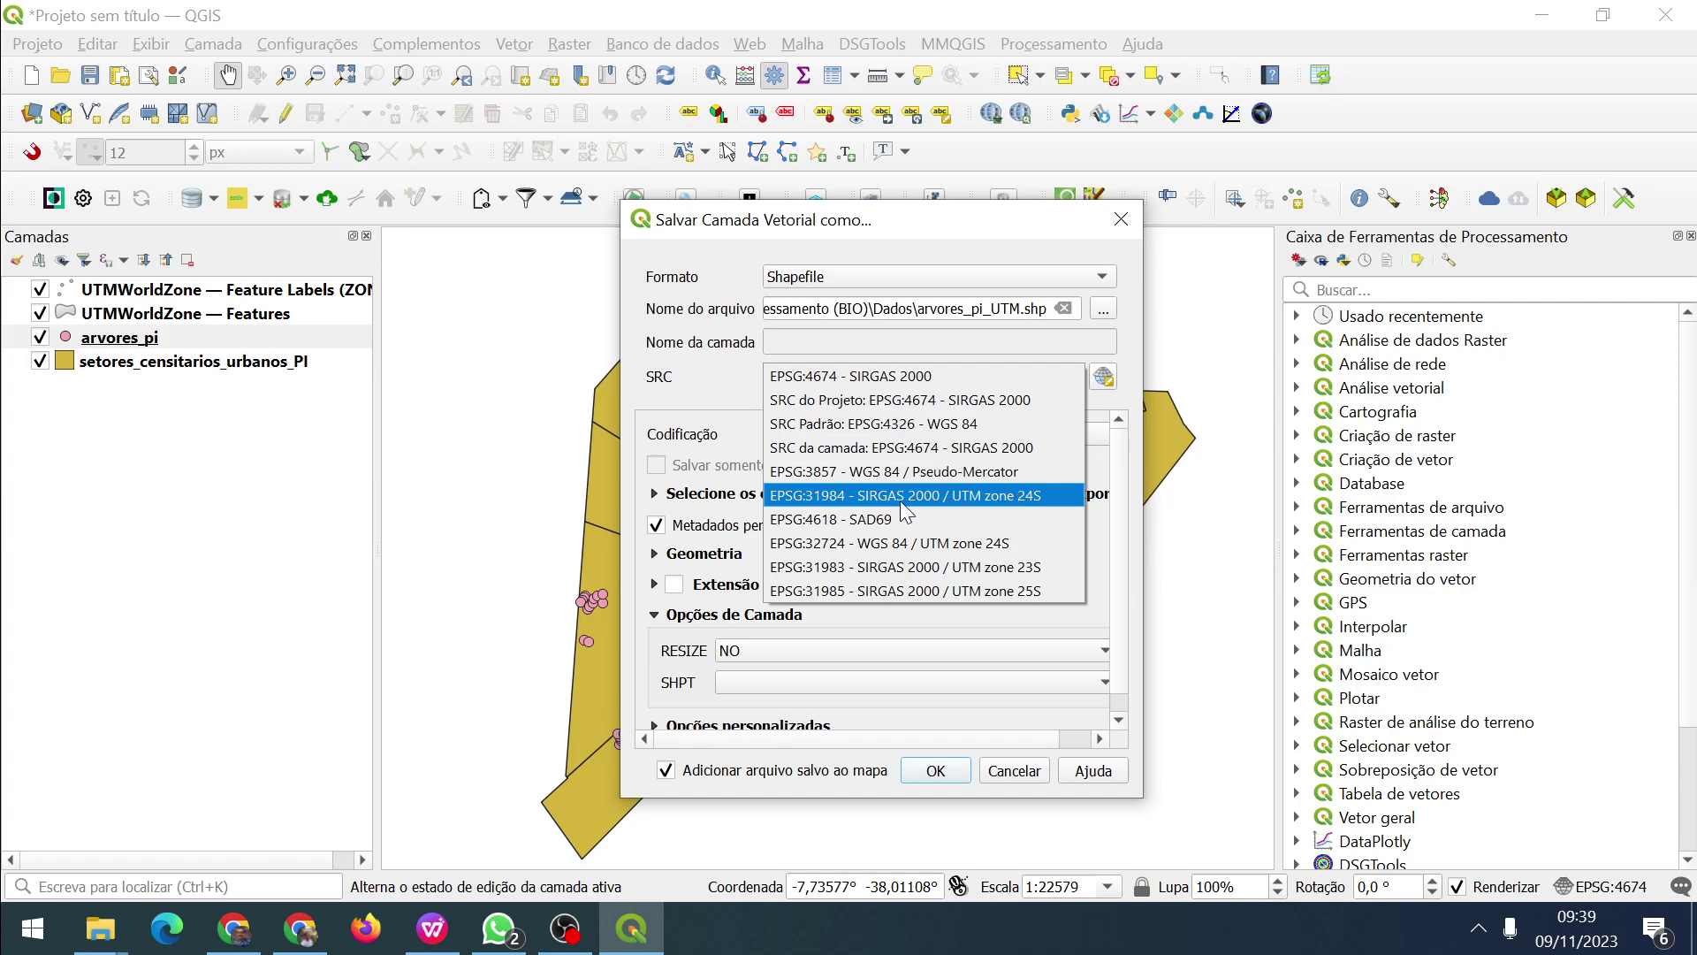
click(1002, 496)
click(889, 389)
click(893, 453)
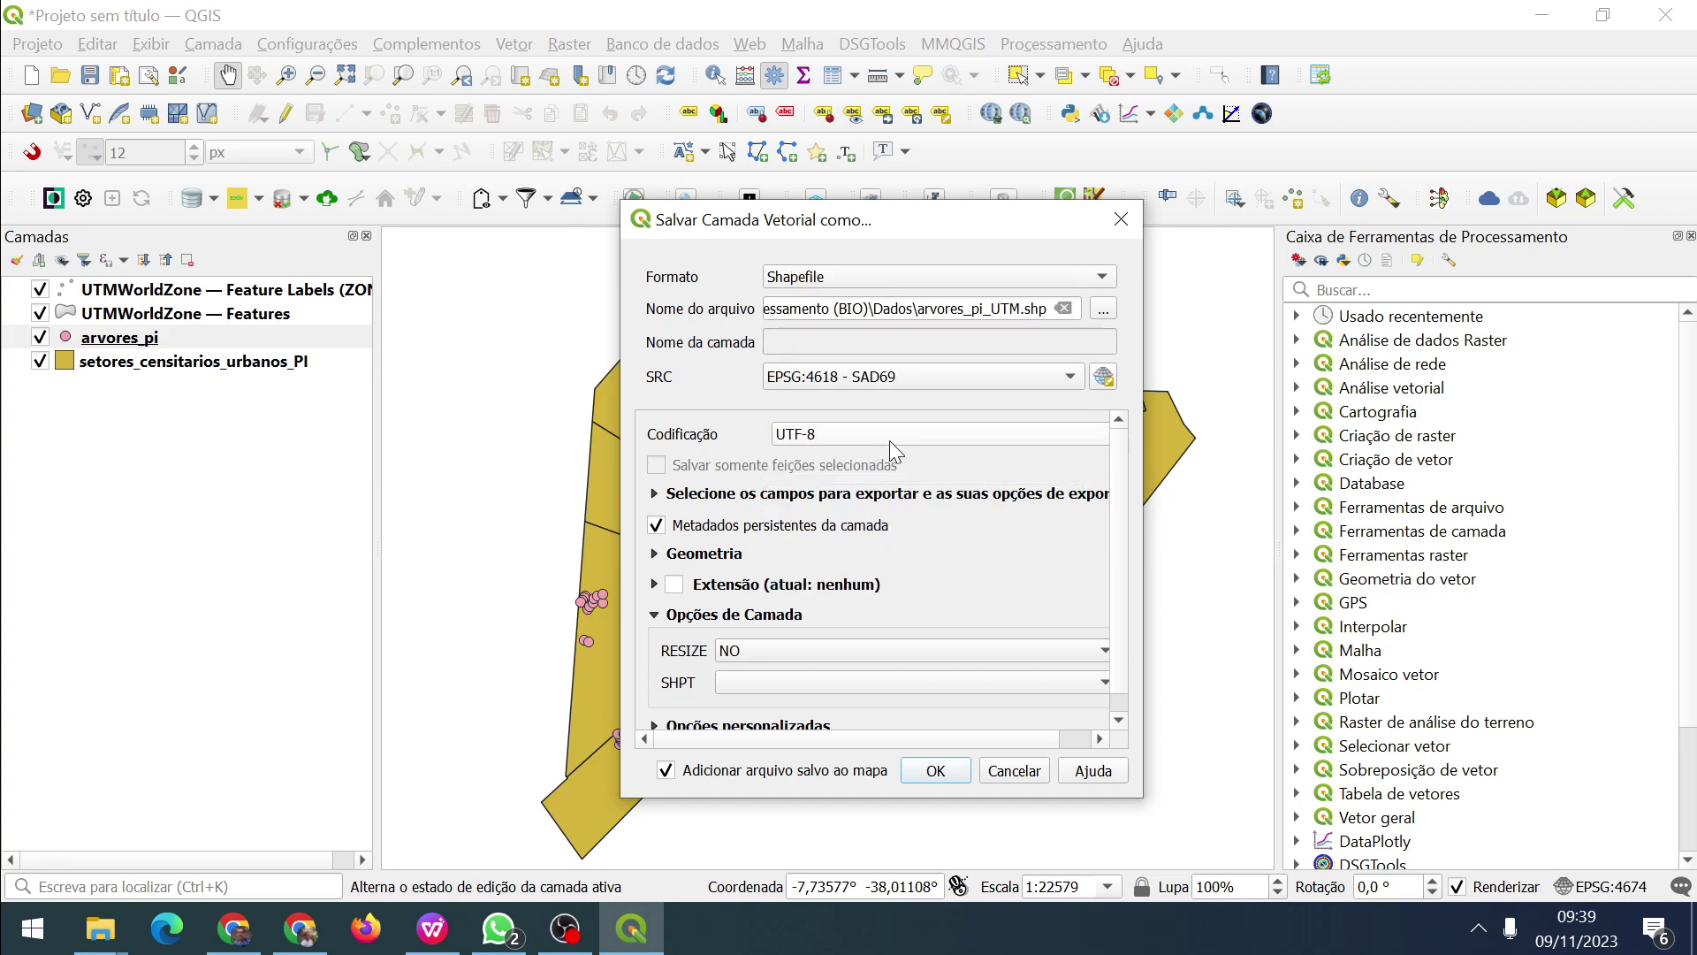
Set the export's coordinate reference system to EPSG:31984 - SIRGAS 2000 / UTM zone 24S and run the export, replacing the existing file.
click(1104, 376)
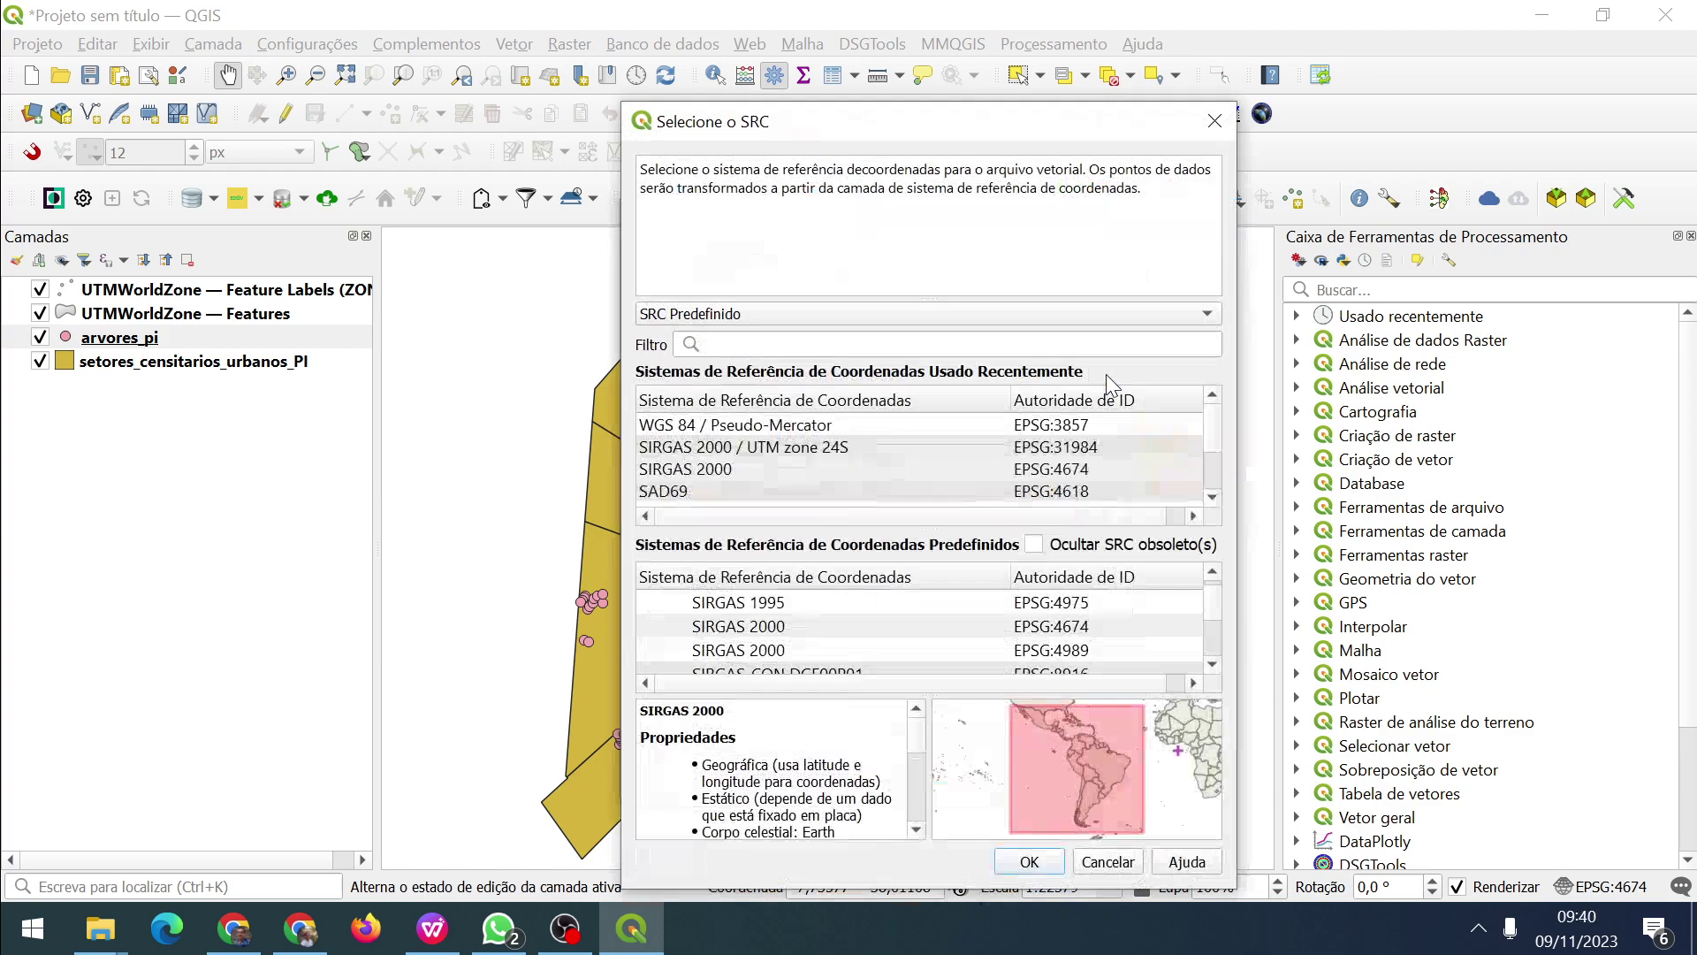
click(754, 347)
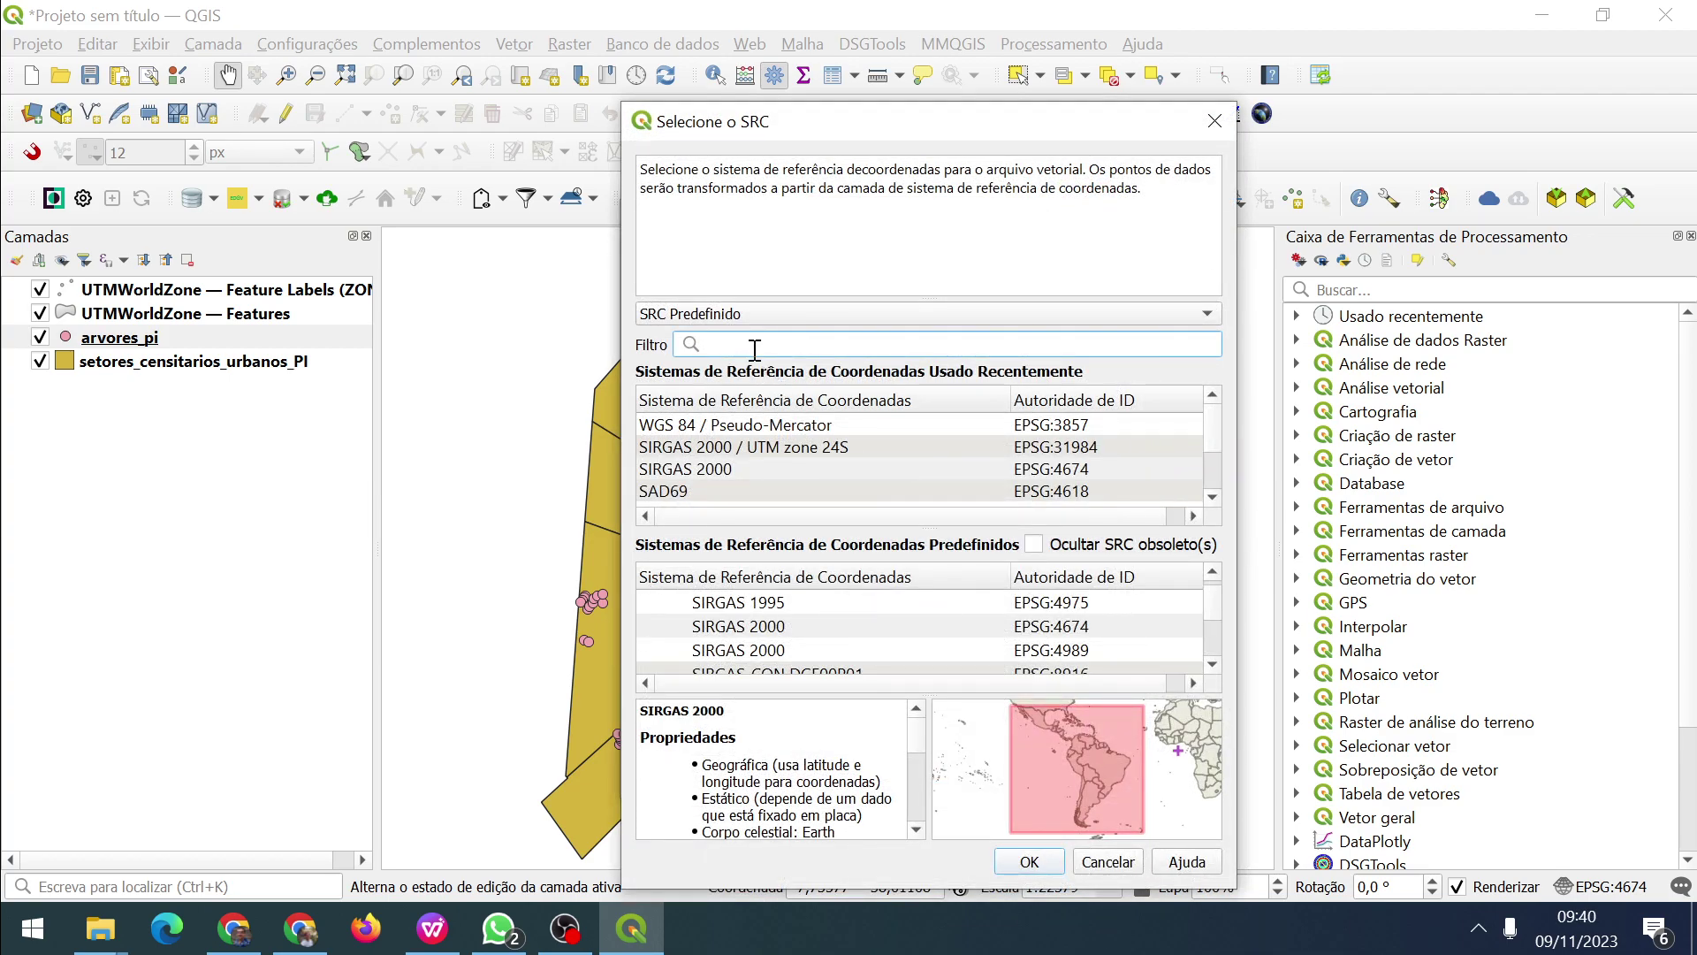
text(319)
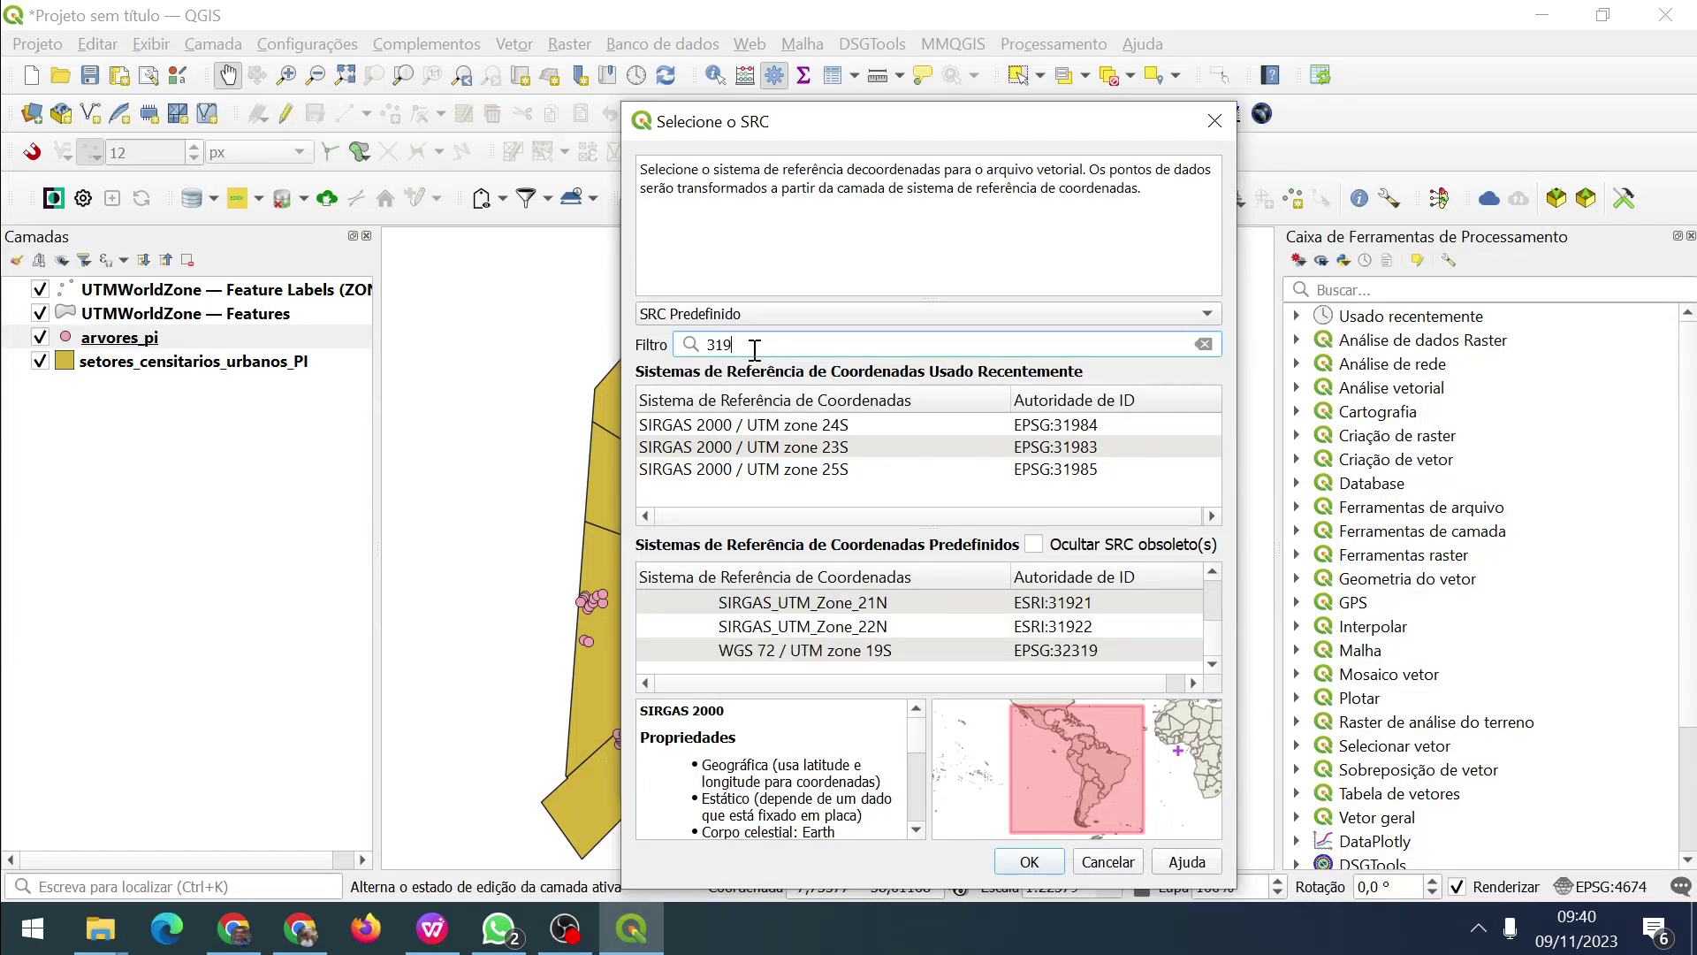
text(8)
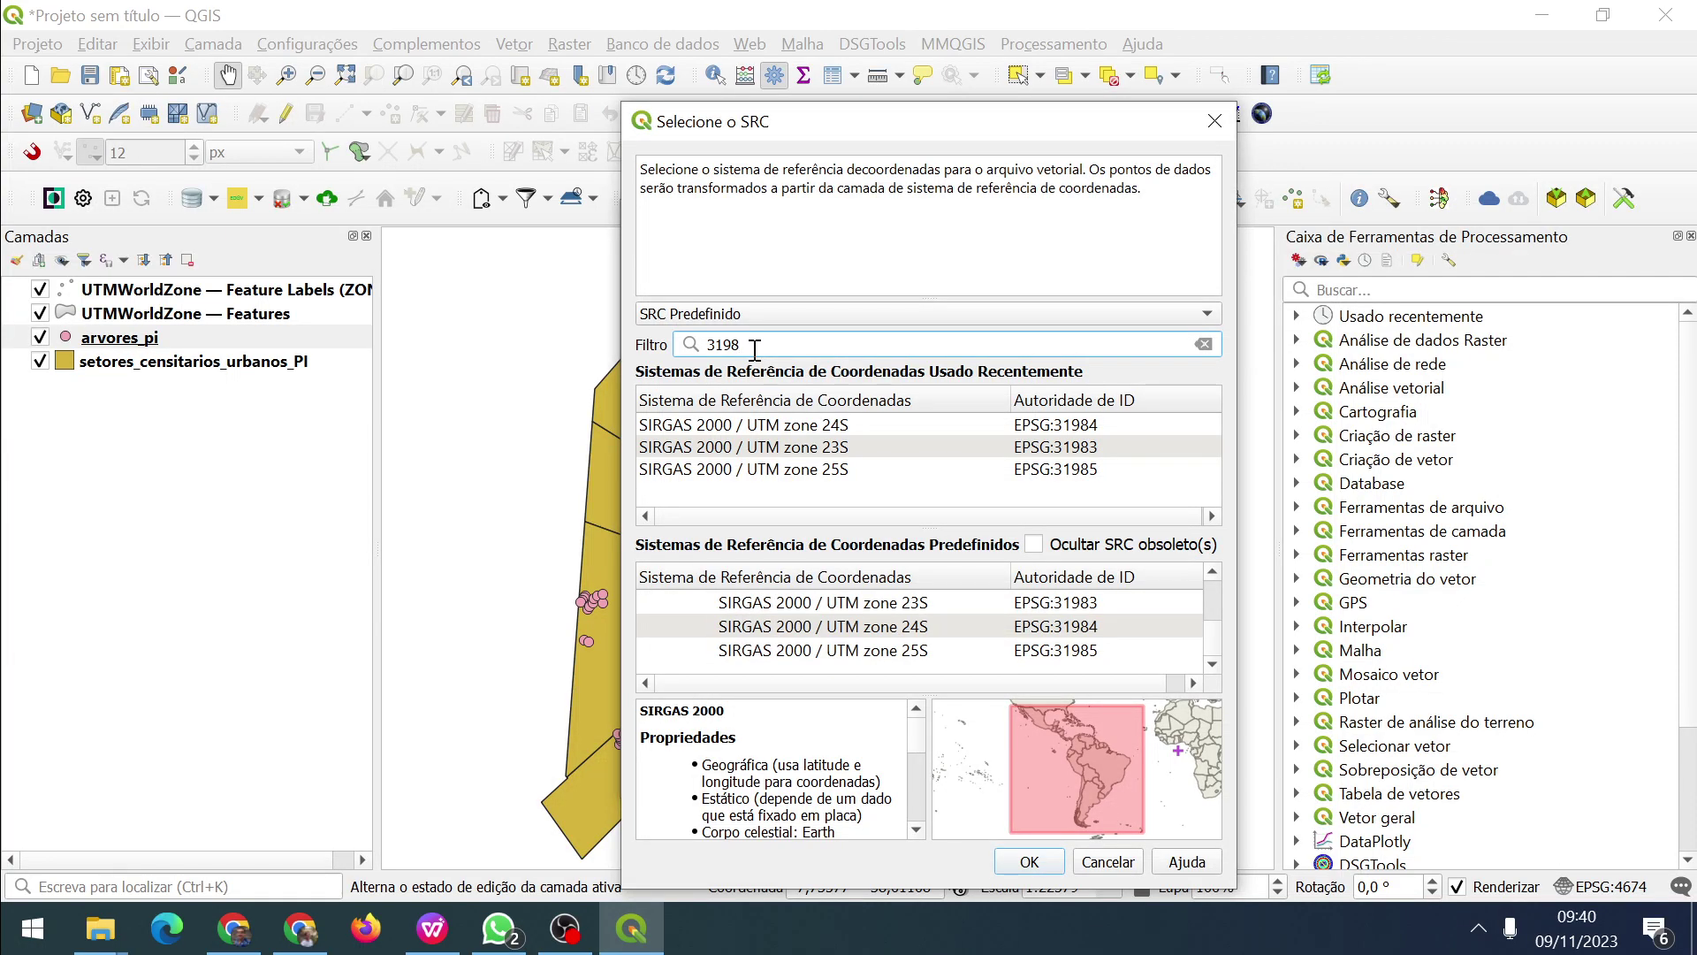
text(4)
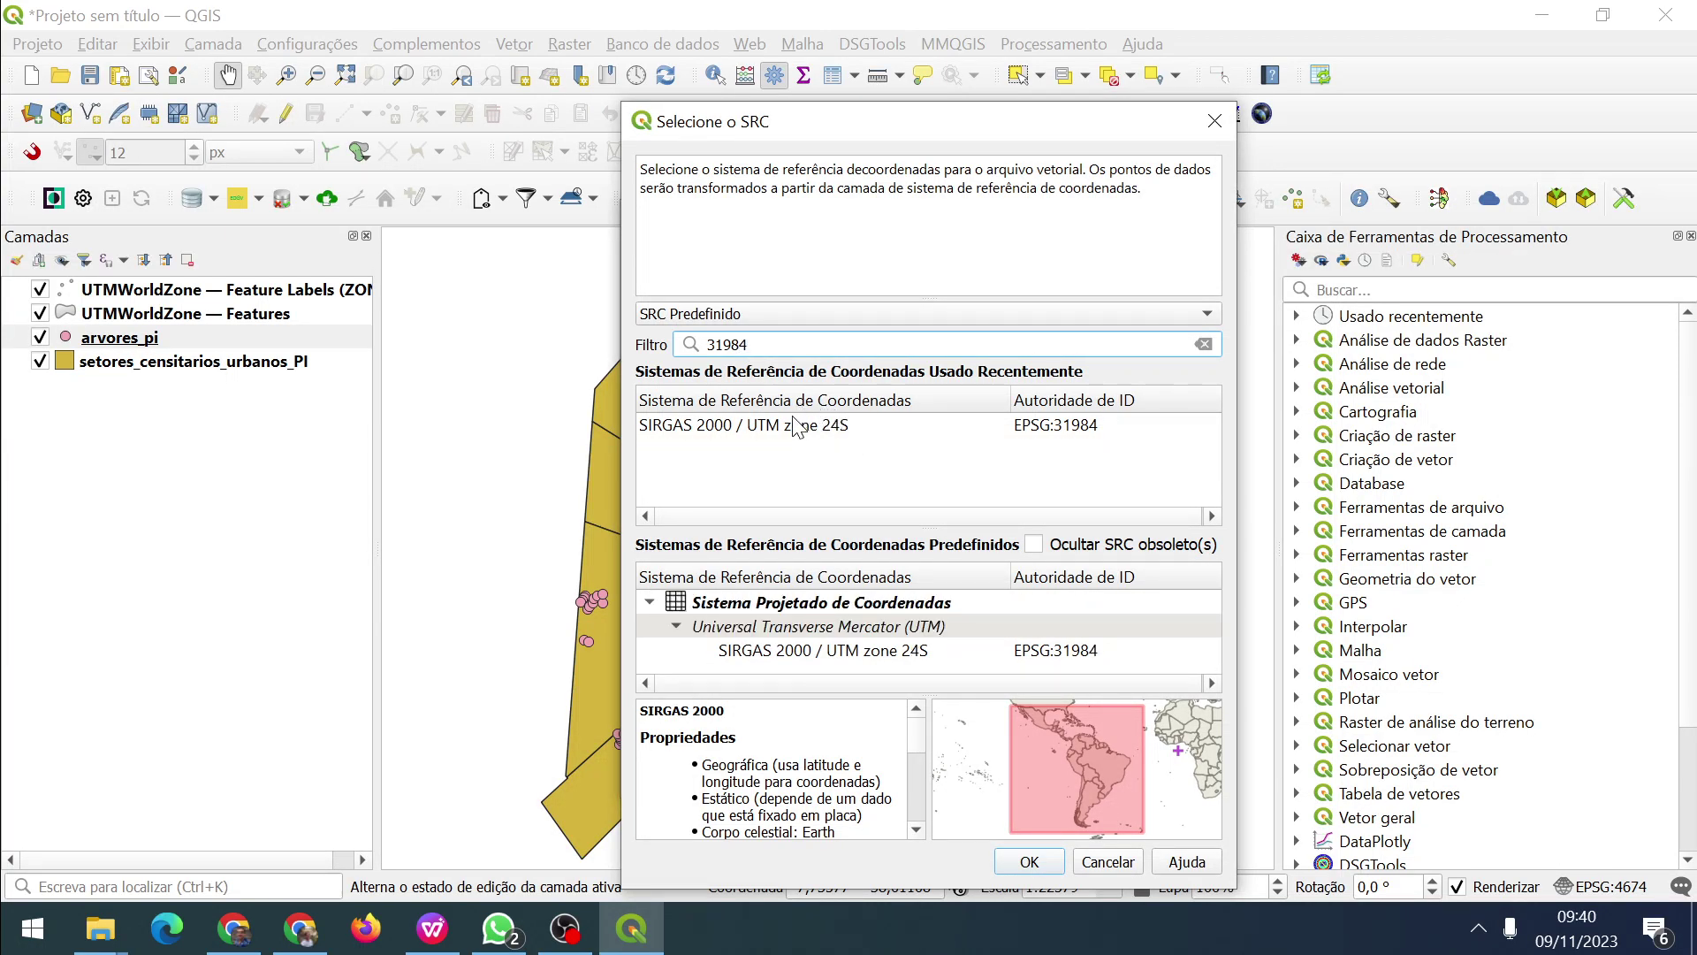
click(871, 651)
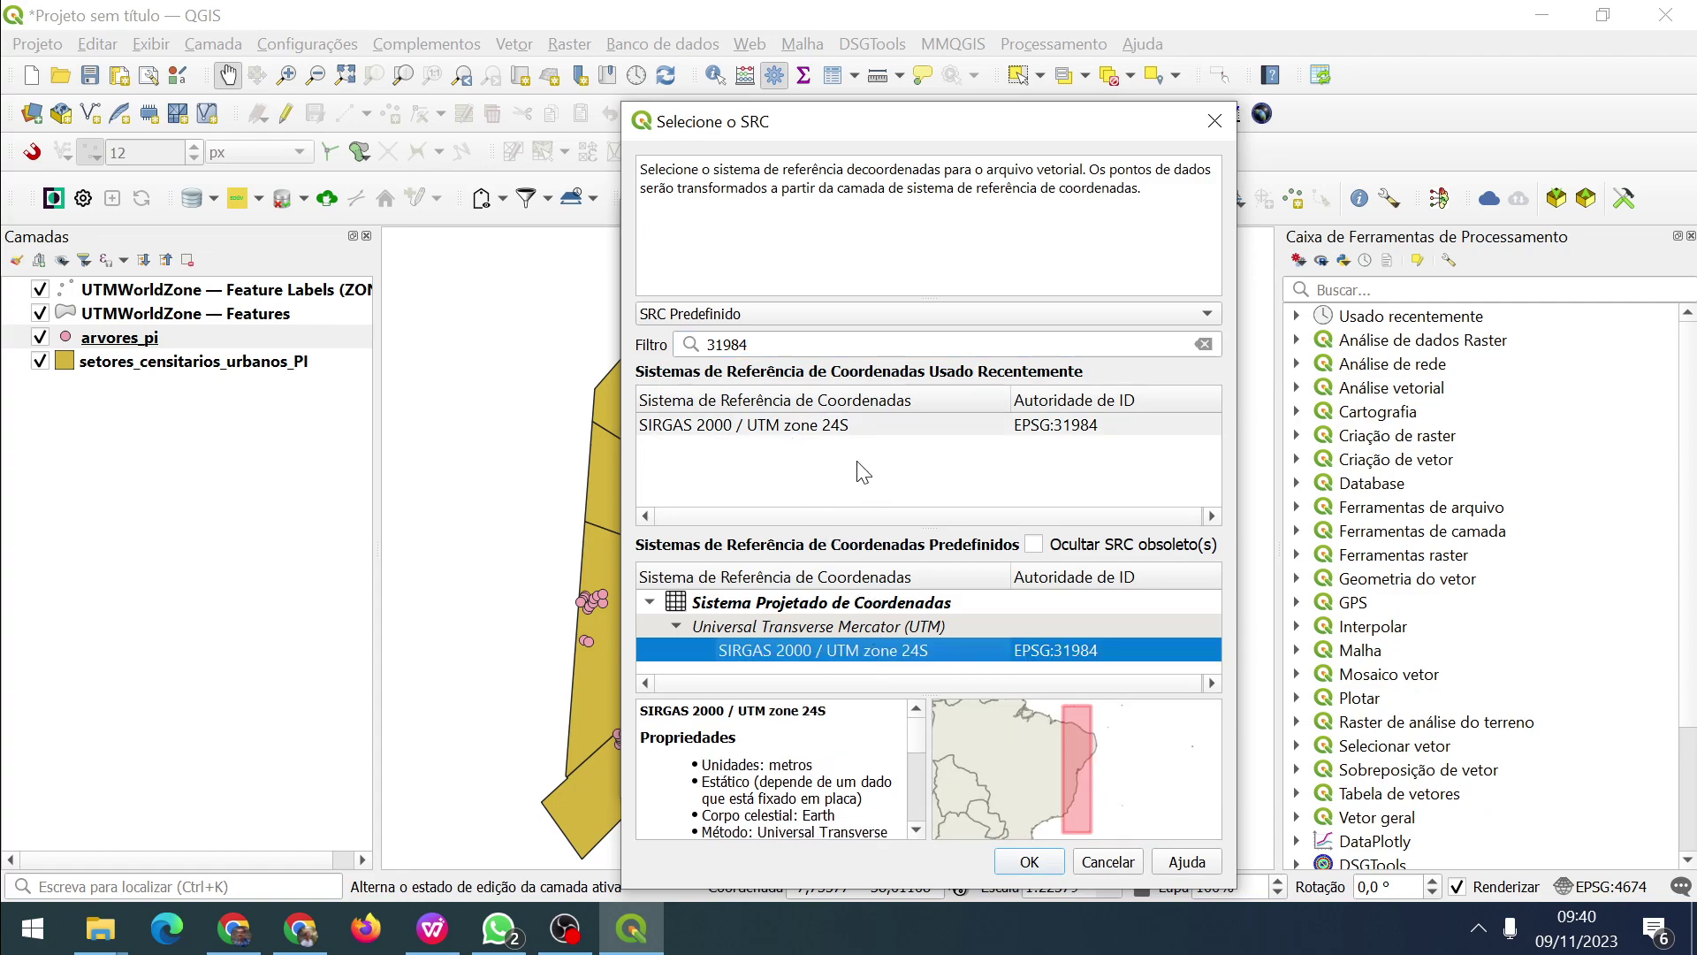
click(852, 427)
click(906, 653)
click(1027, 862)
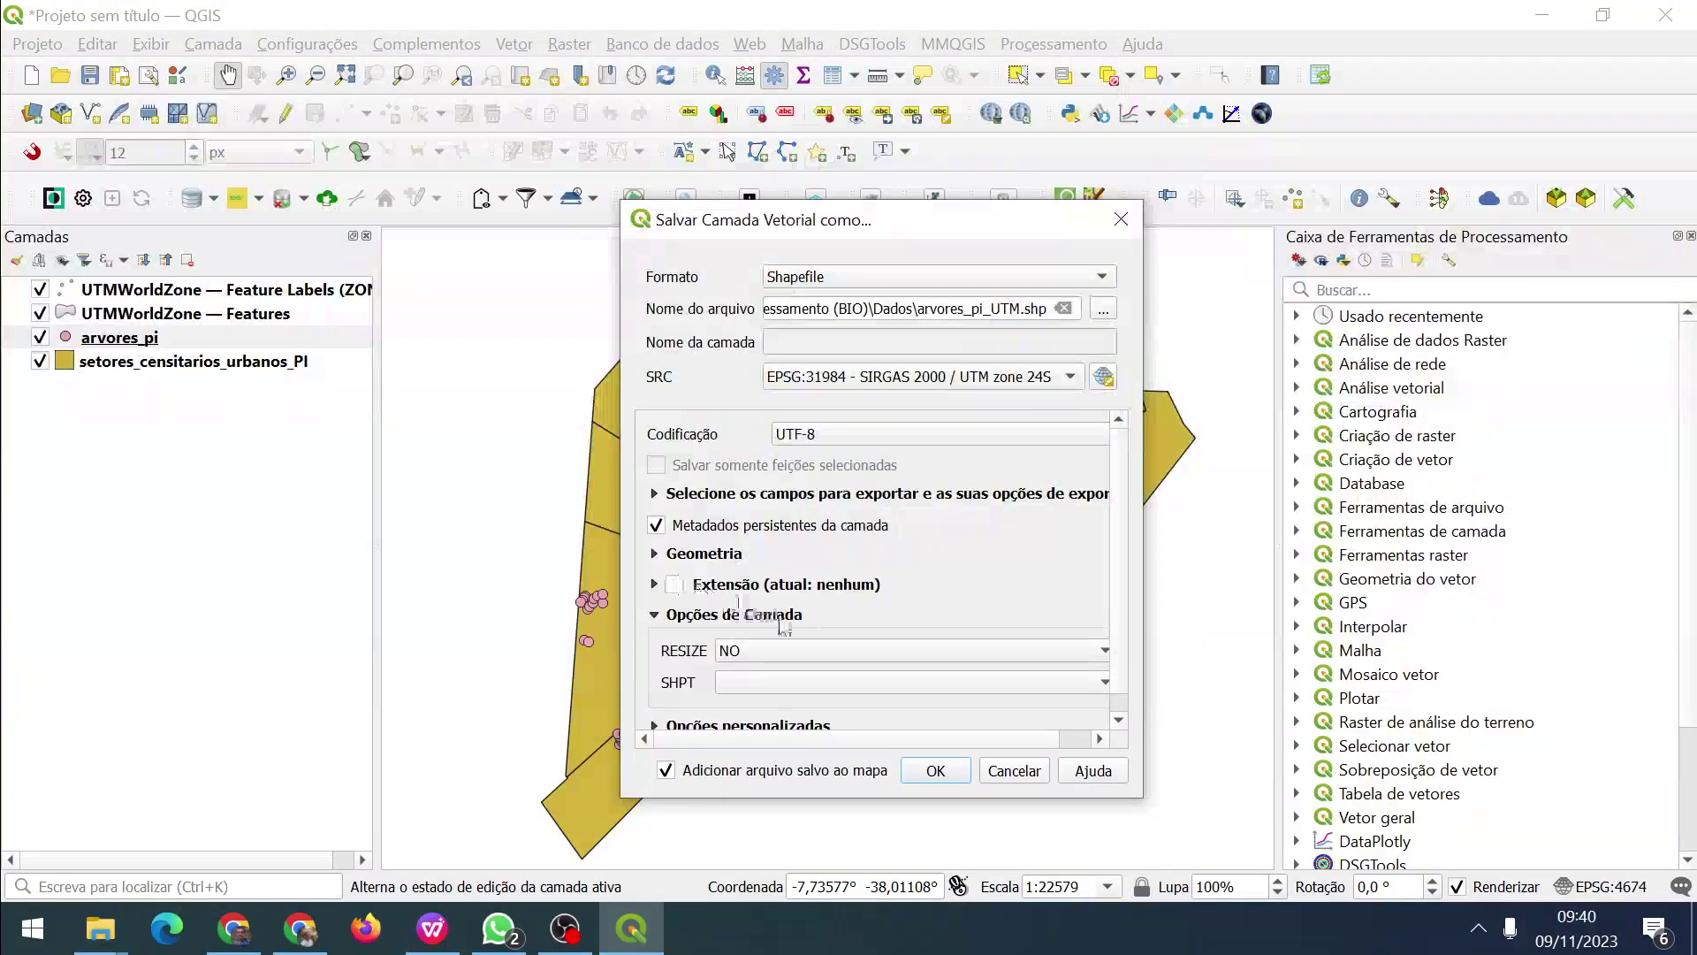
click(935, 771)
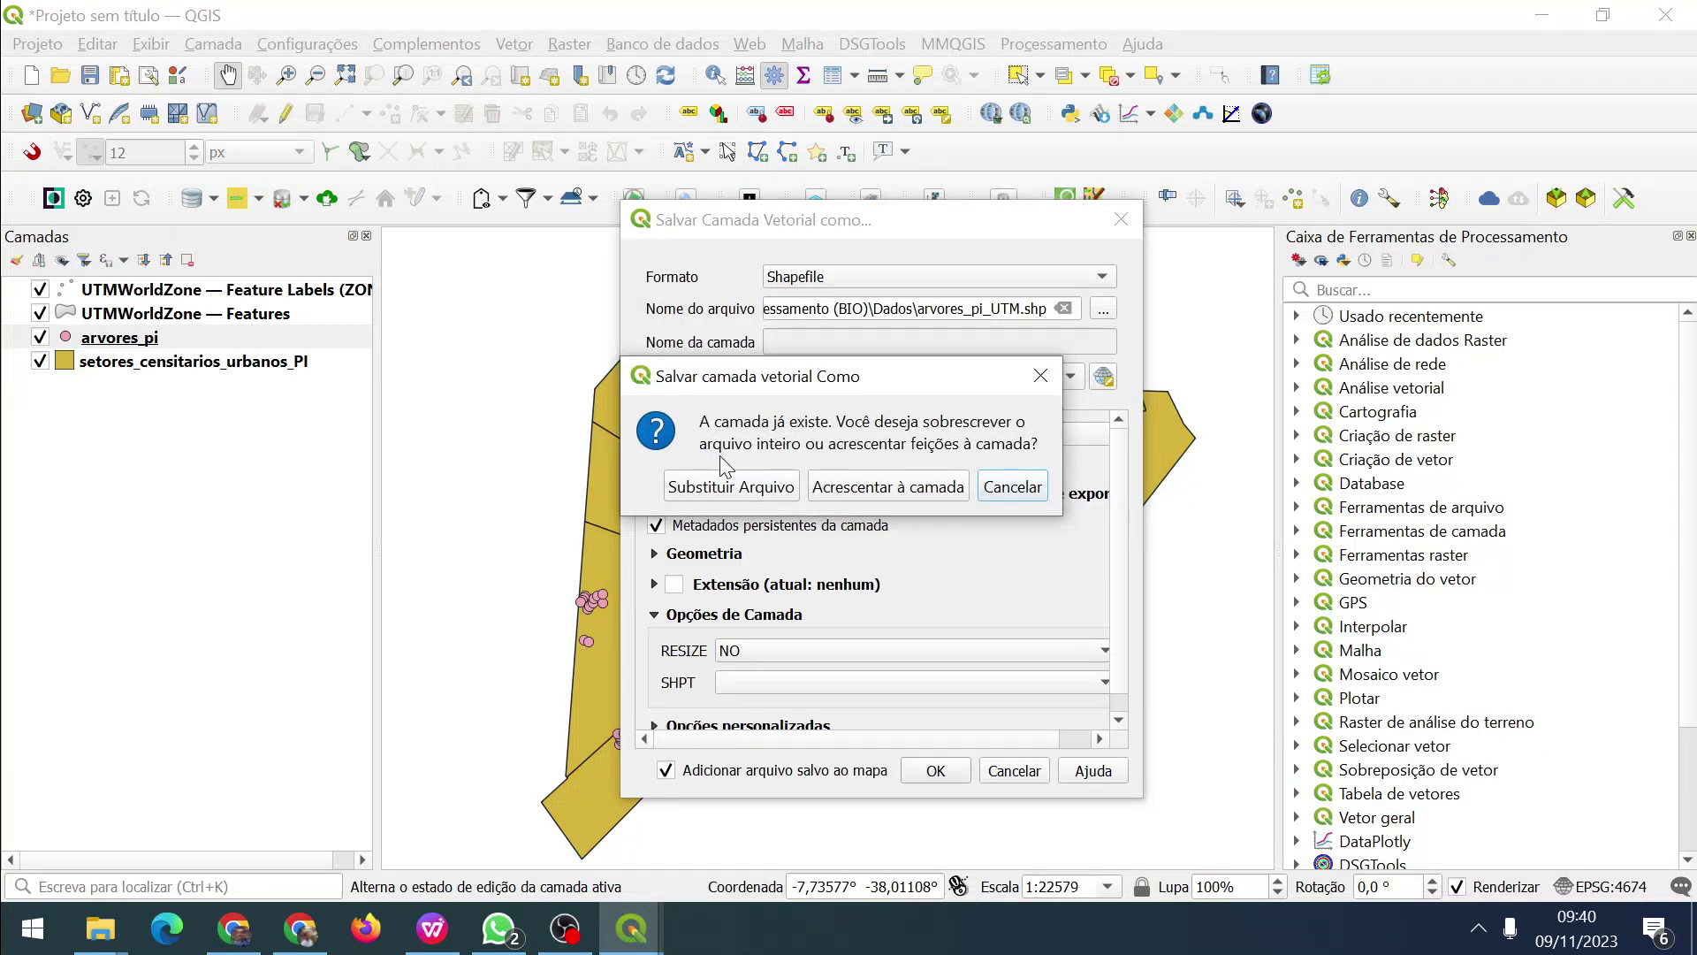
click(705, 487)
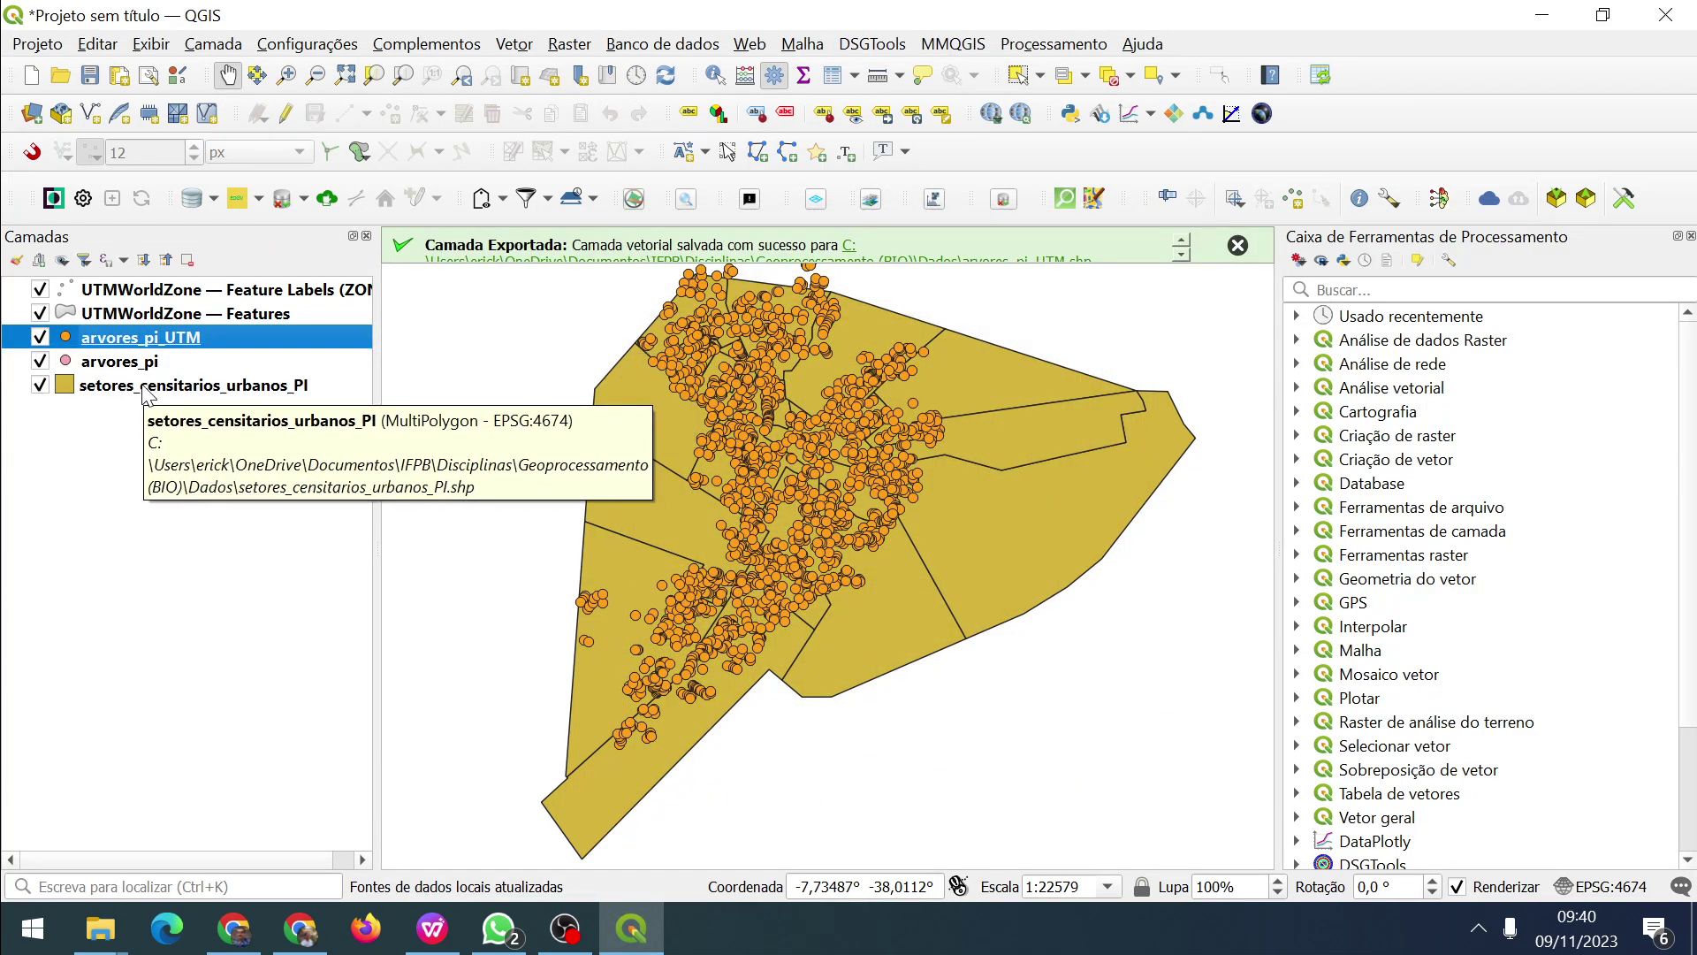
Start exporting the setores_censitarios_urbanos_PI features, with setores_censitarios_urbanos_PI_UTM.shp in the Dados folder as the output file.
click(144, 389)
right_click(140, 380)
mouse_move(415, 520)
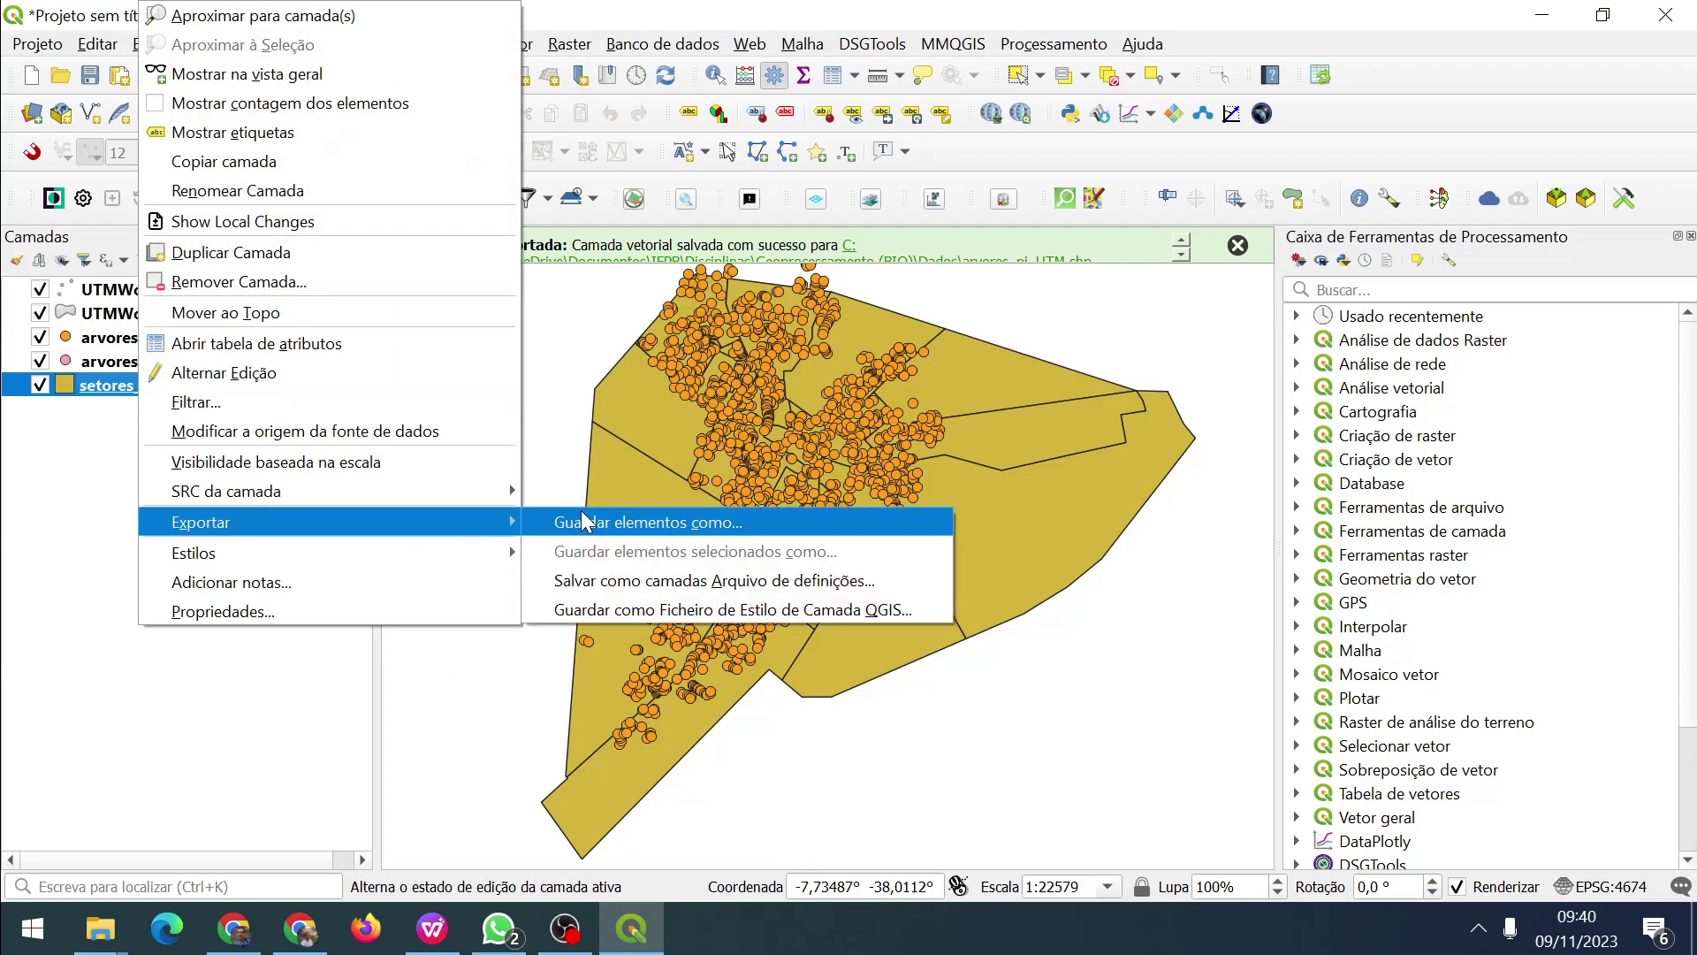
click(597, 511)
click(1104, 316)
click(630, 408)
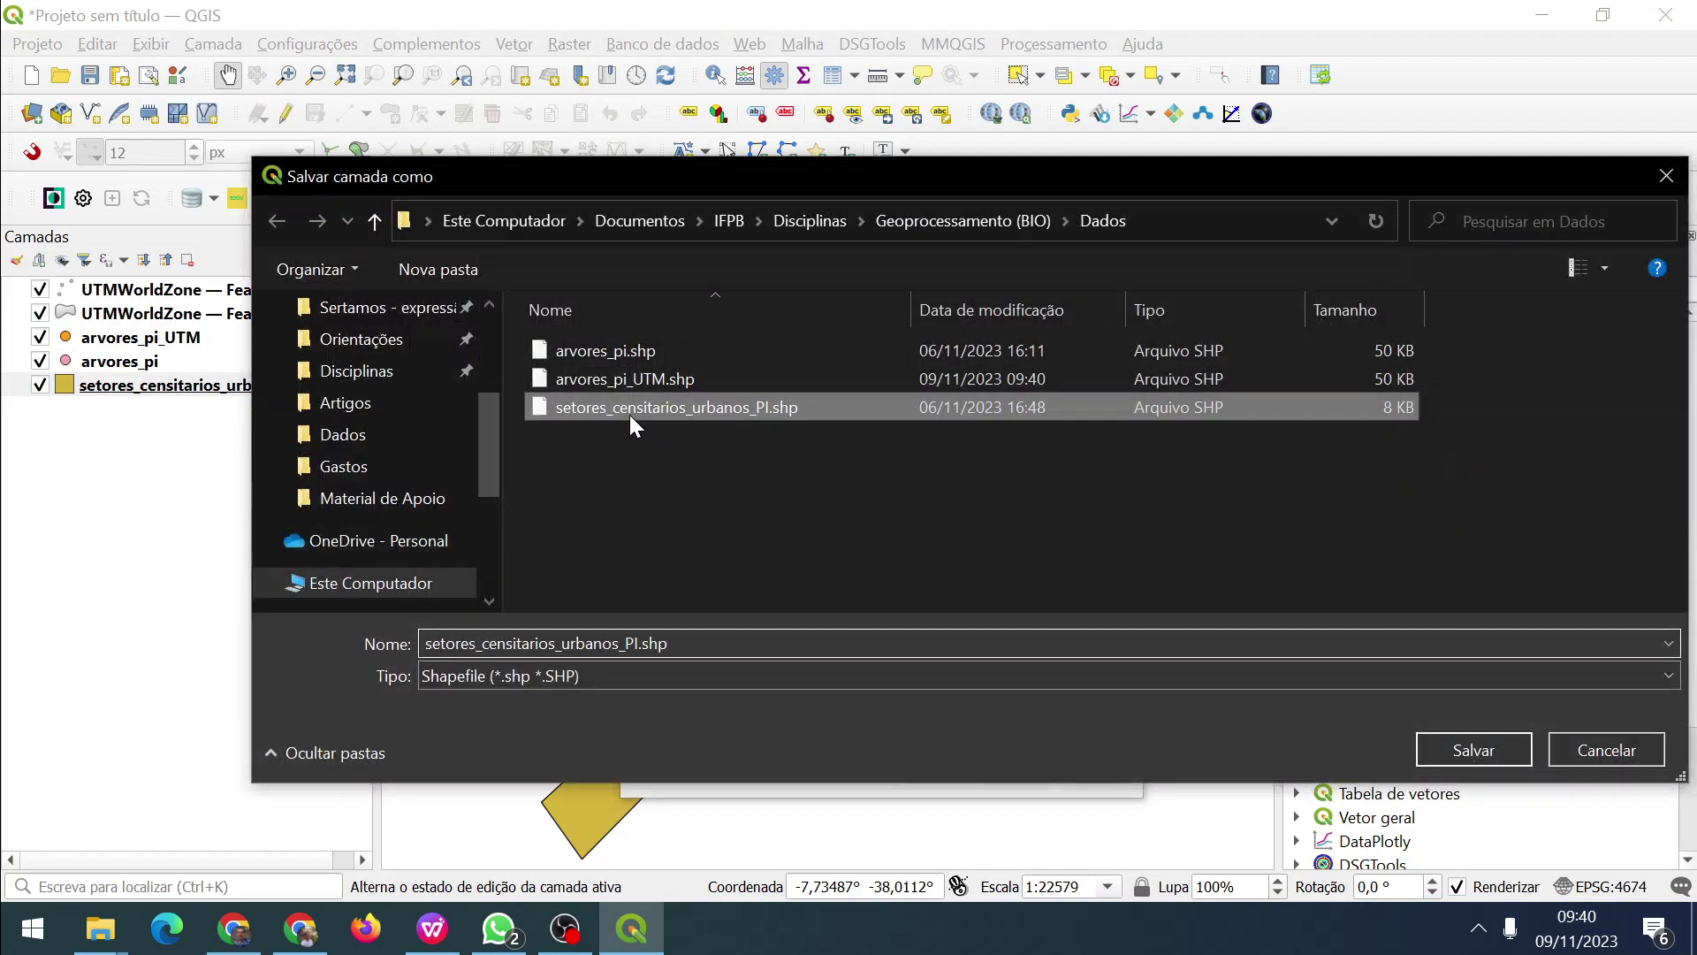
click(635, 642)
key(Right)
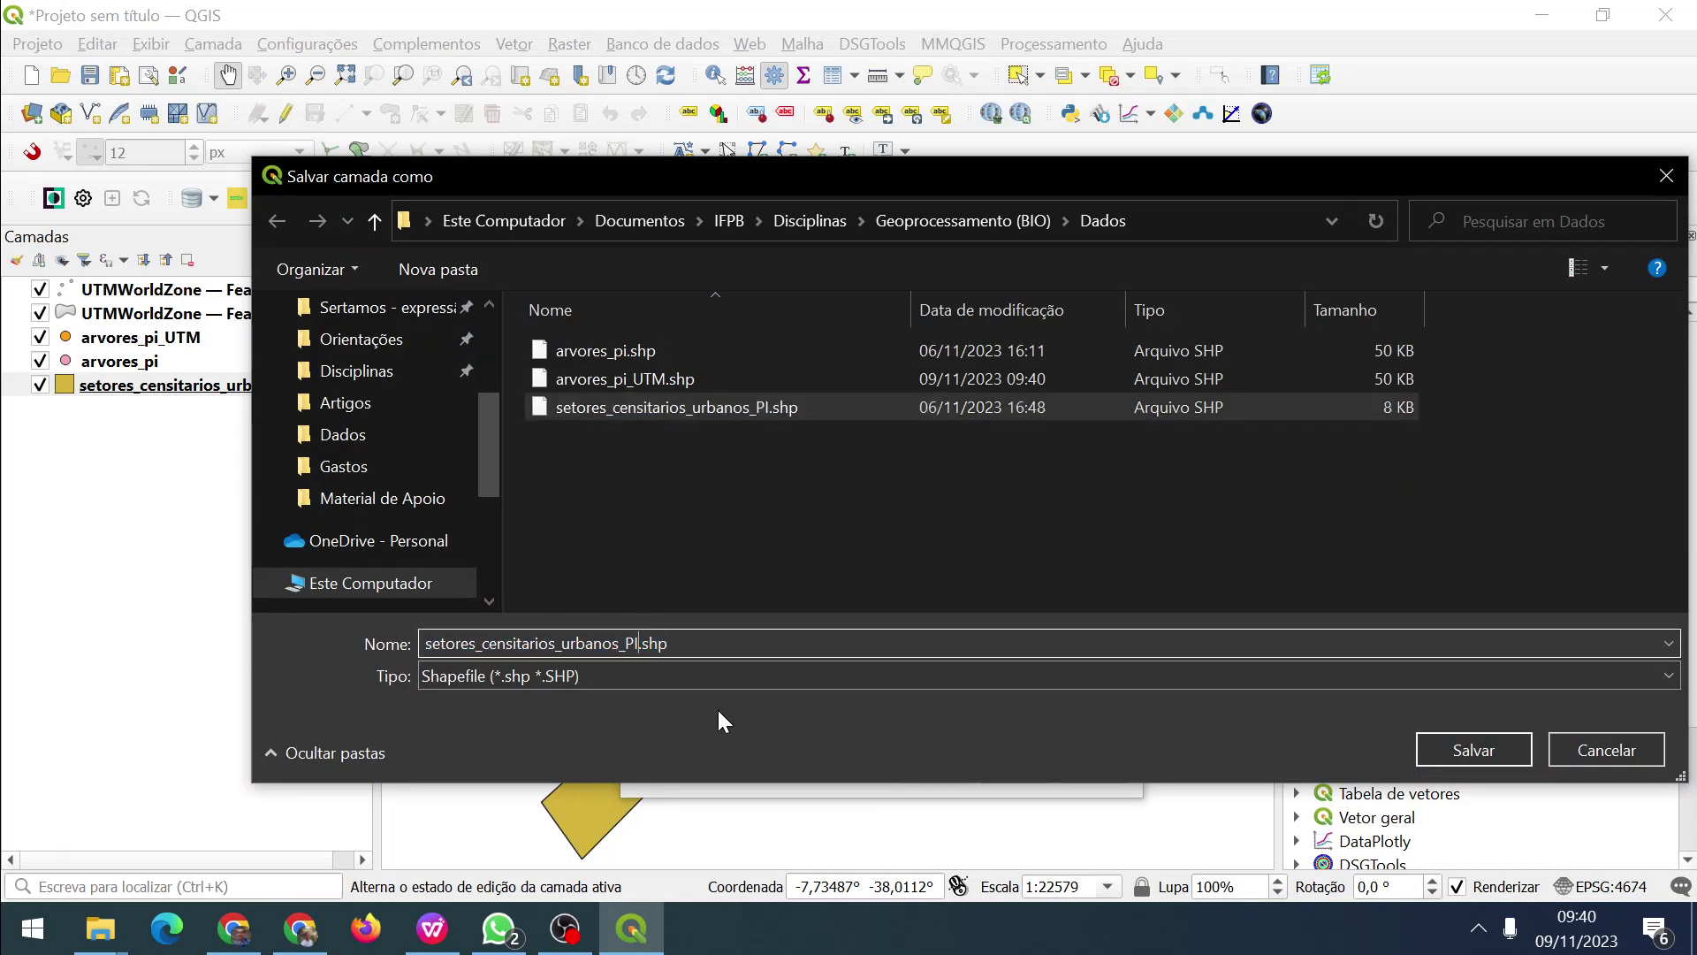
text(_UTM)
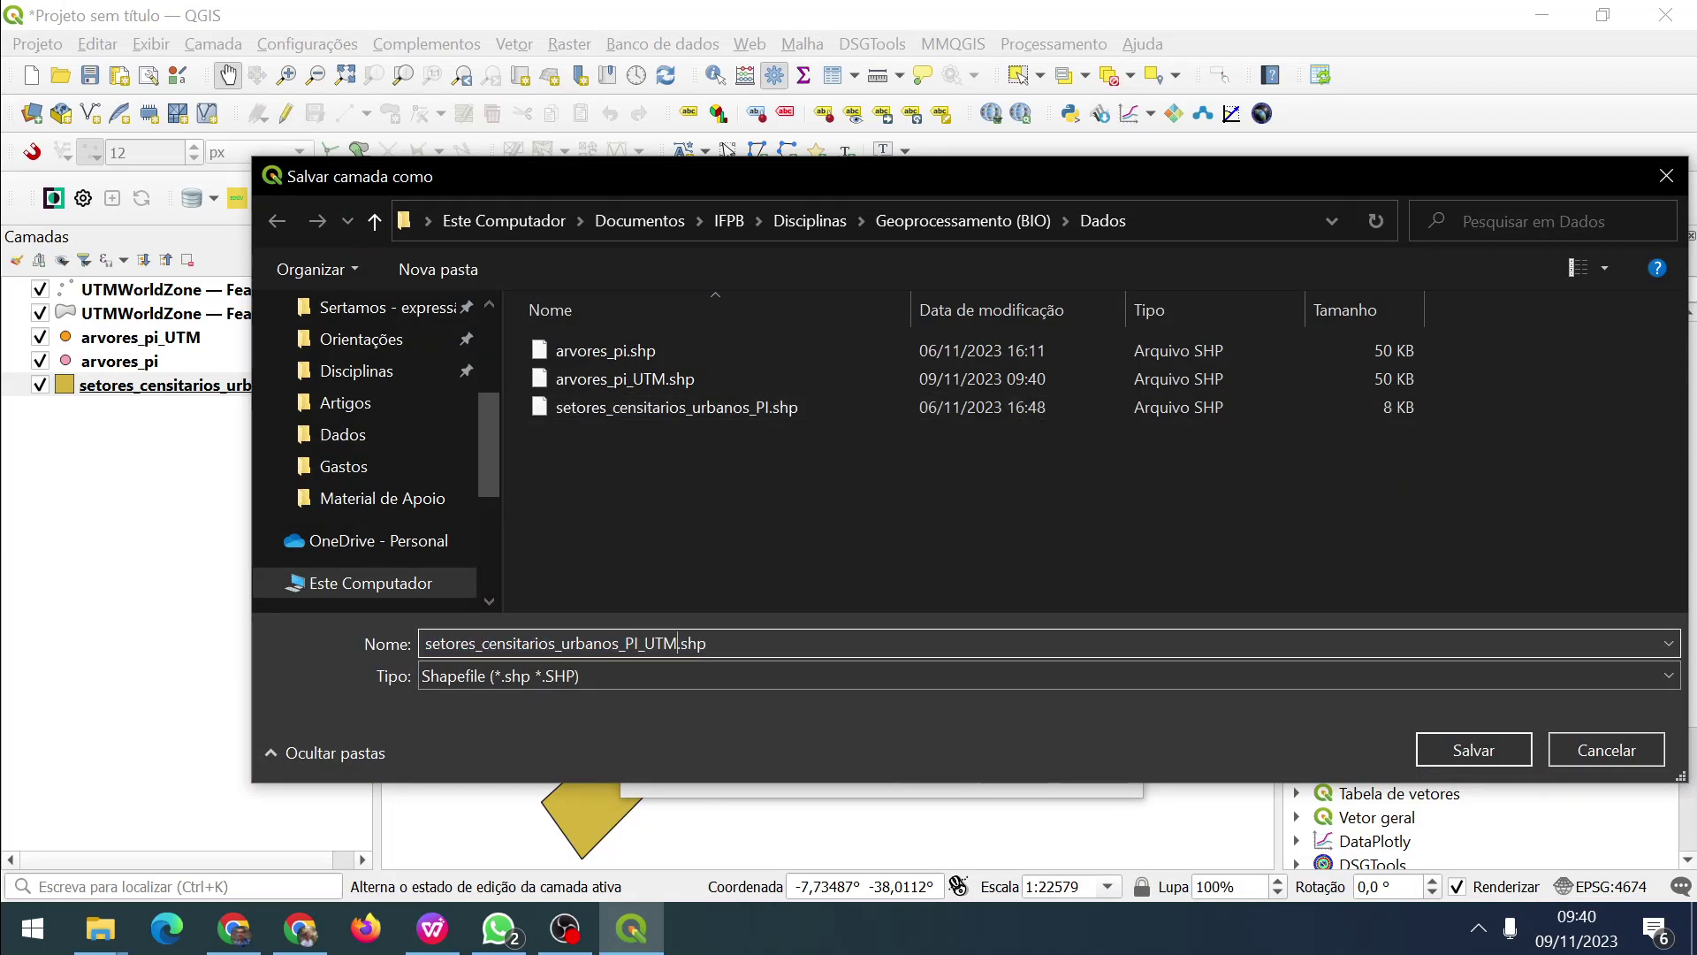
click(1456, 750)
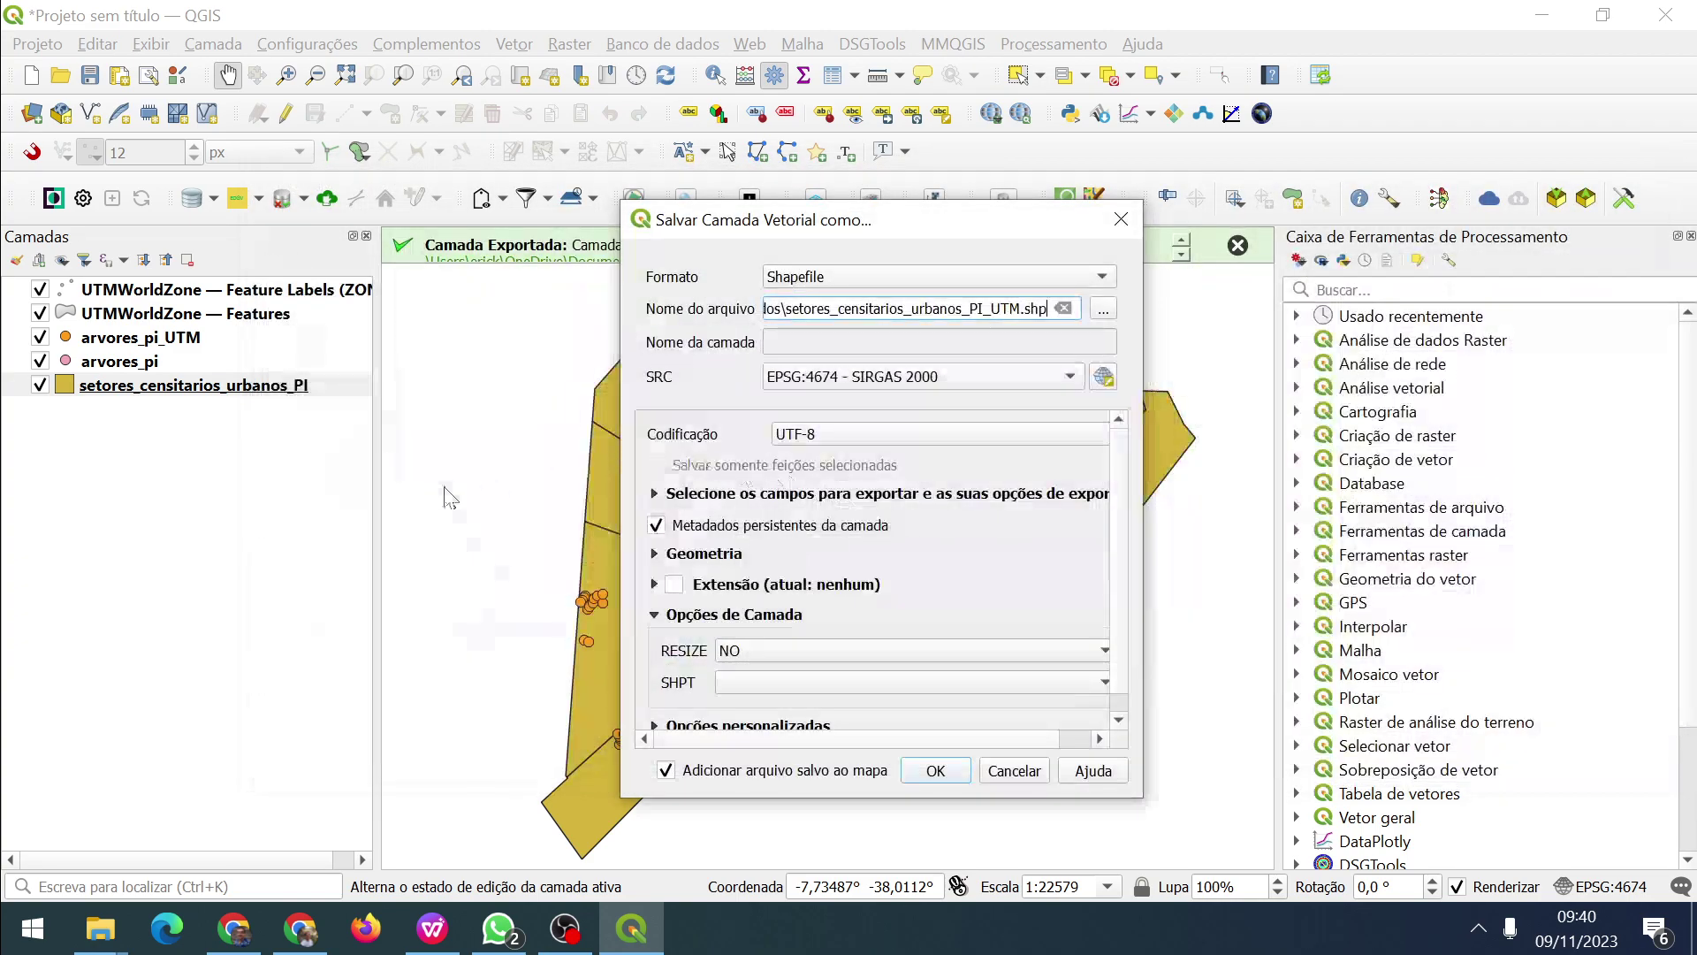
Set the census sector export to EPSG:31984 - SIRGAS 2000 / UTM zone 24S and save the new layer.
click(947, 375)
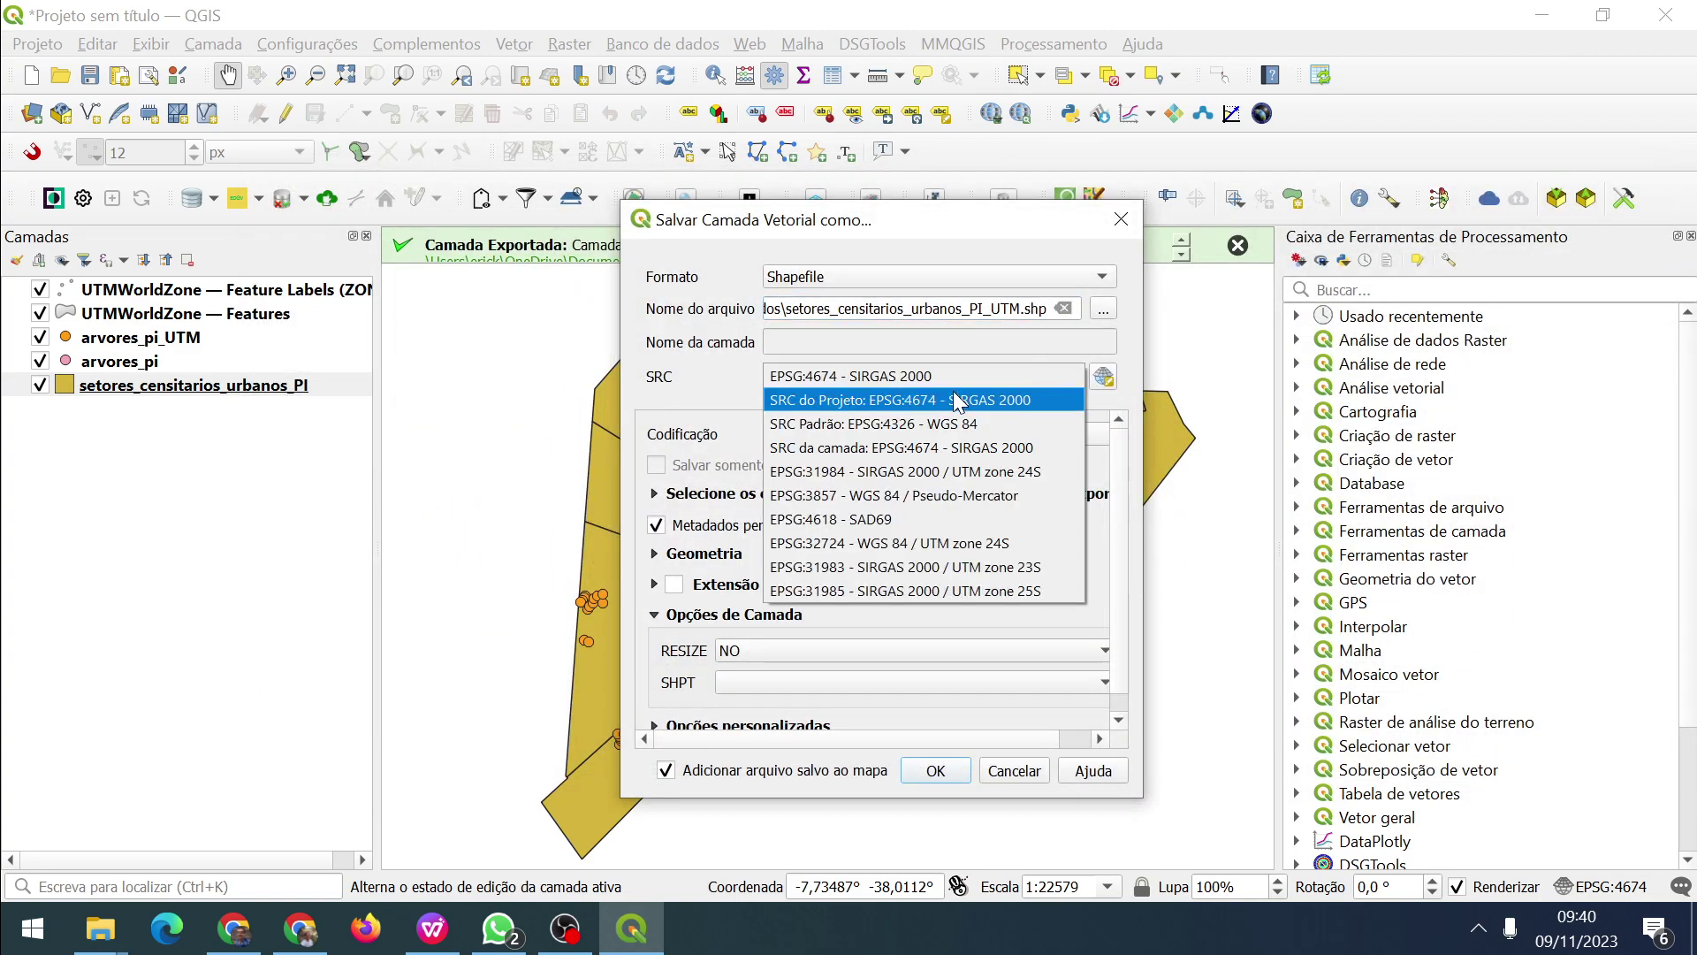
click(948, 477)
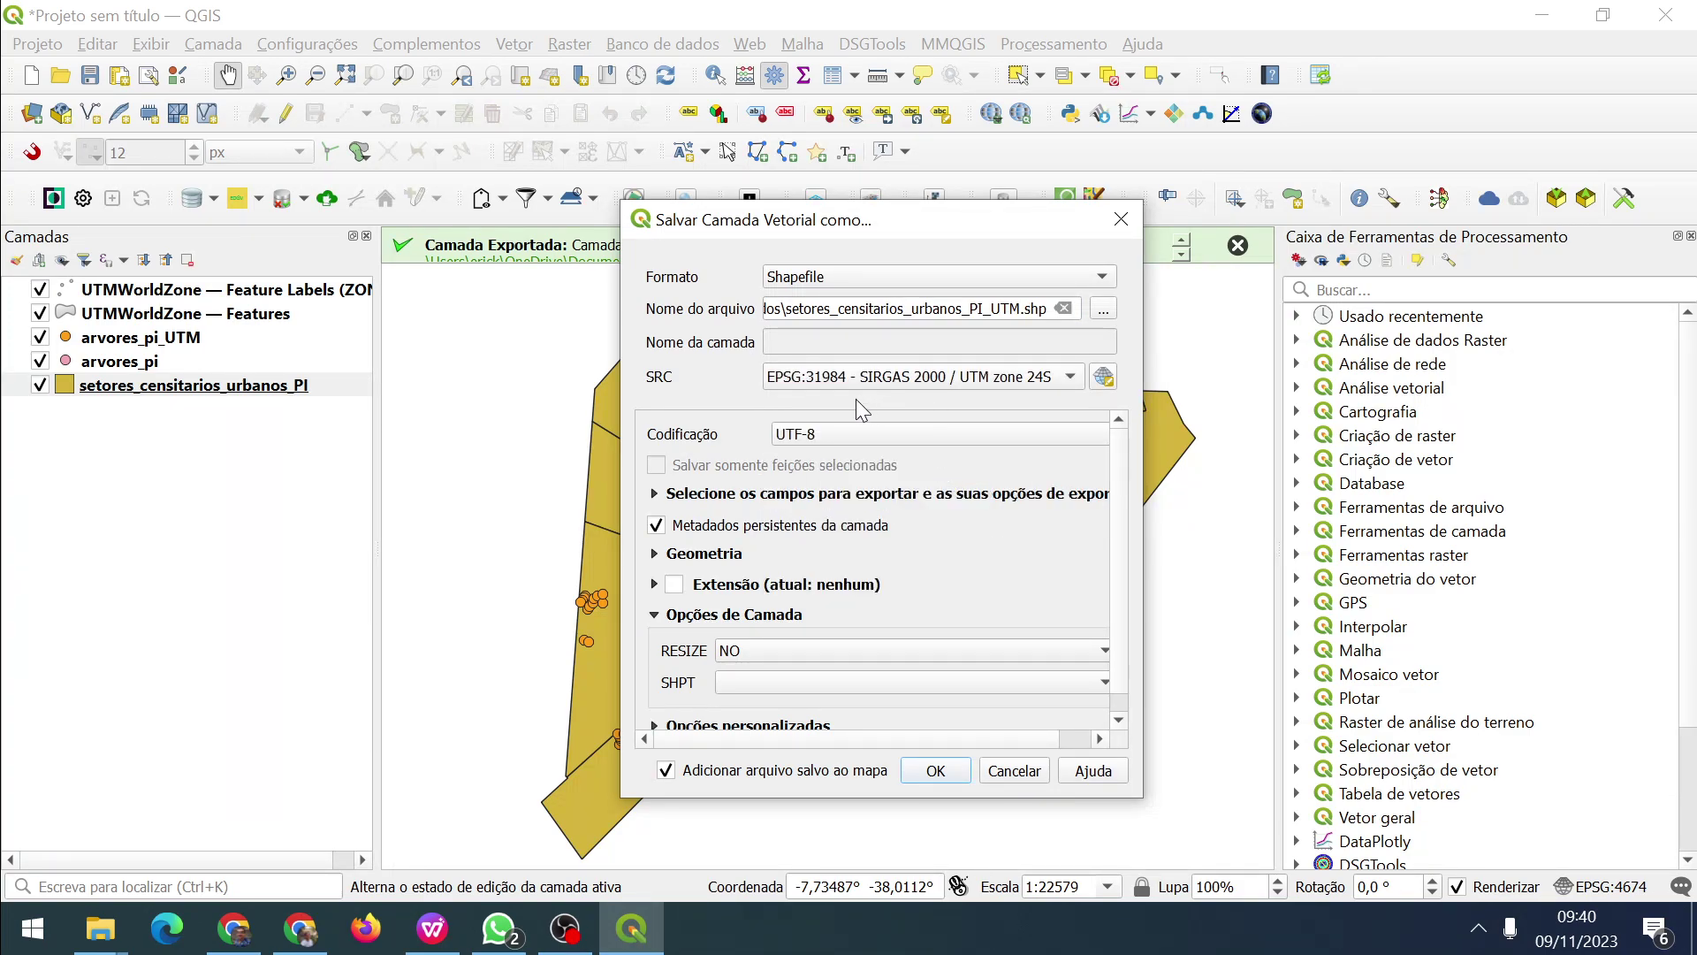
click(934, 770)
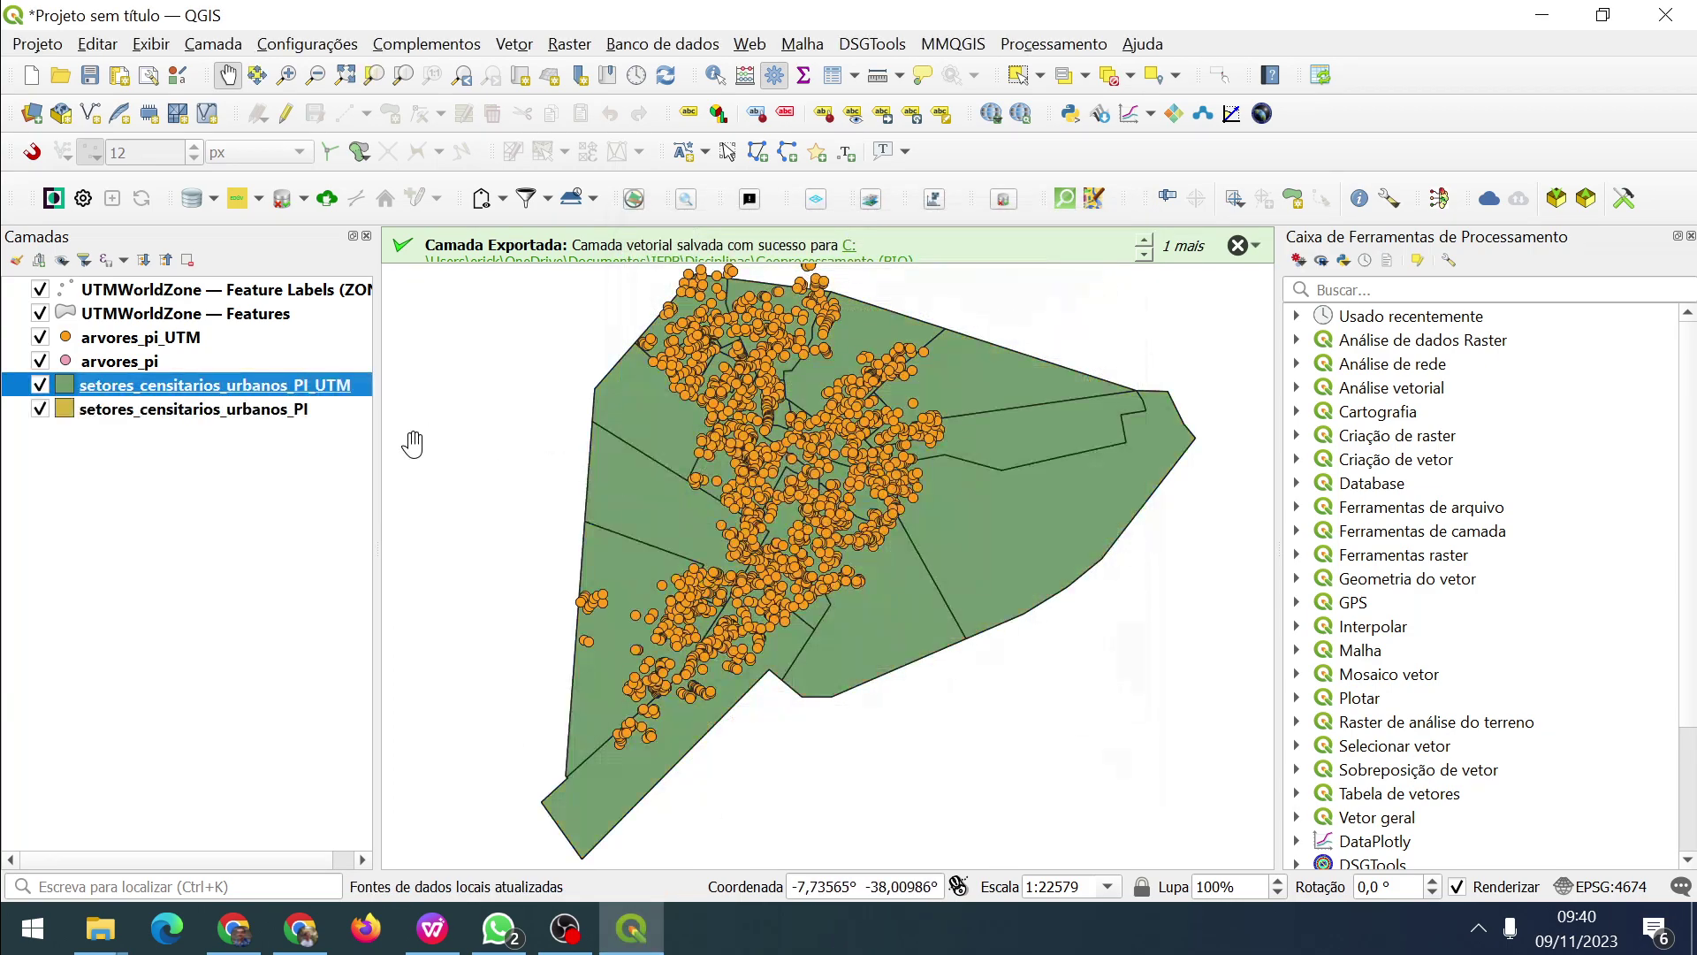
Remove the original arvores_pi and setores_censitarios_urbanos_PI layers from the project.
click(133, 363)
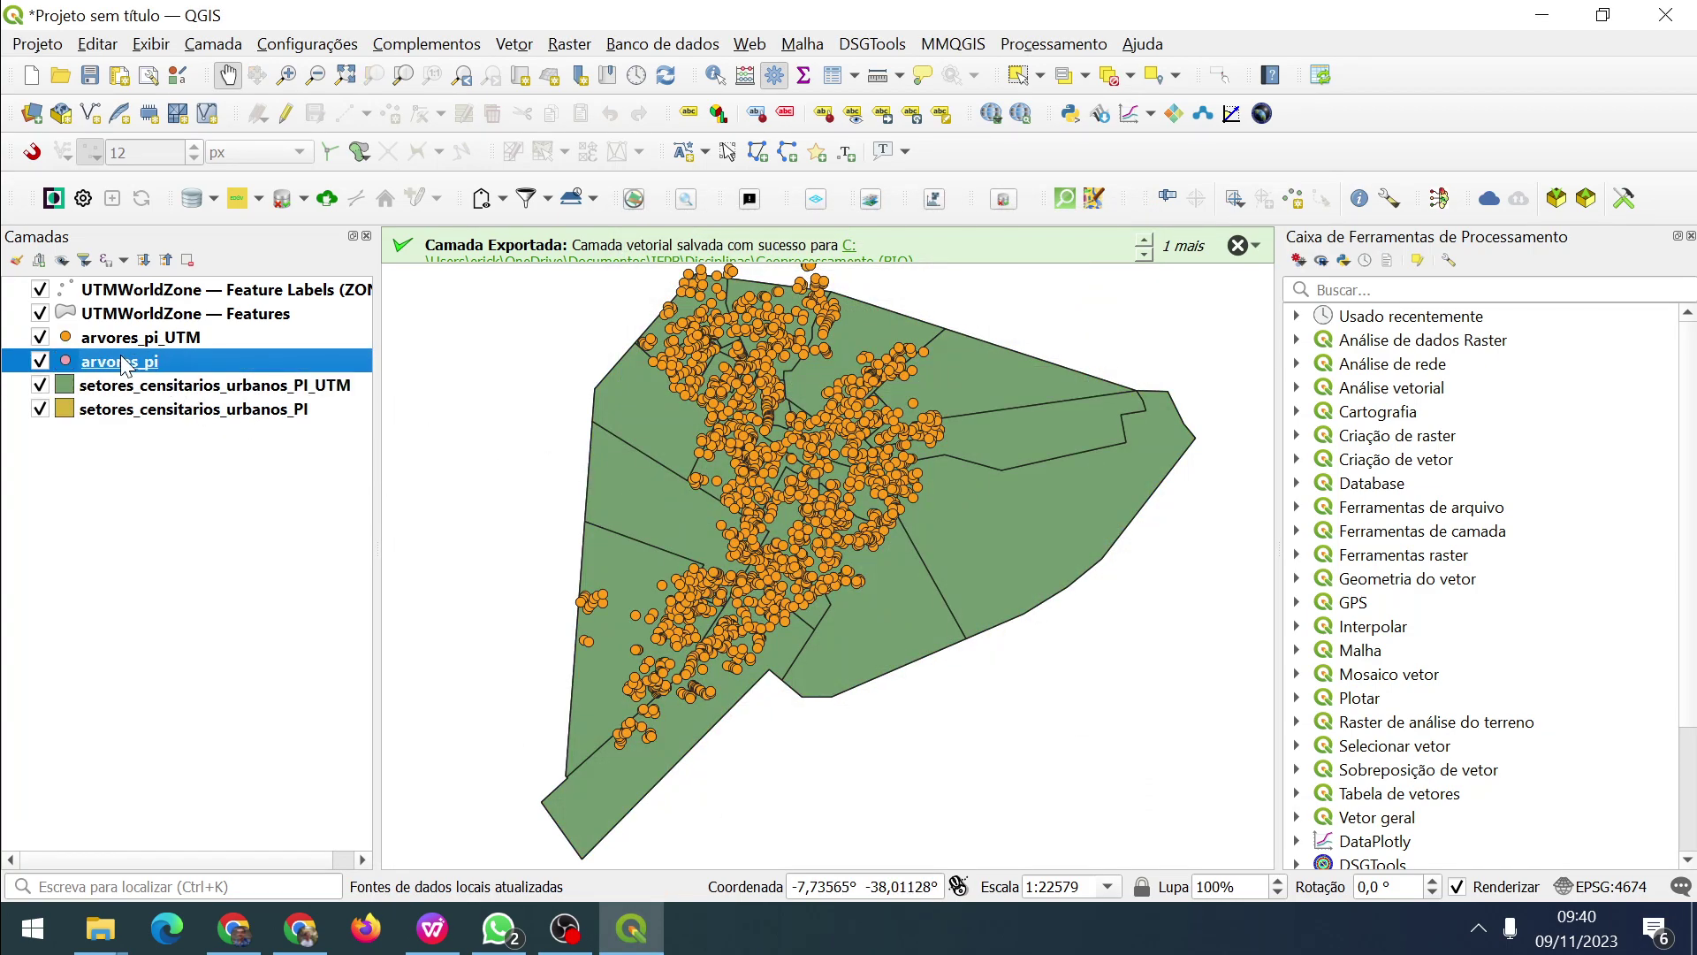
drag(155, 362, 147, 405)
ctrl+click(144, 412)
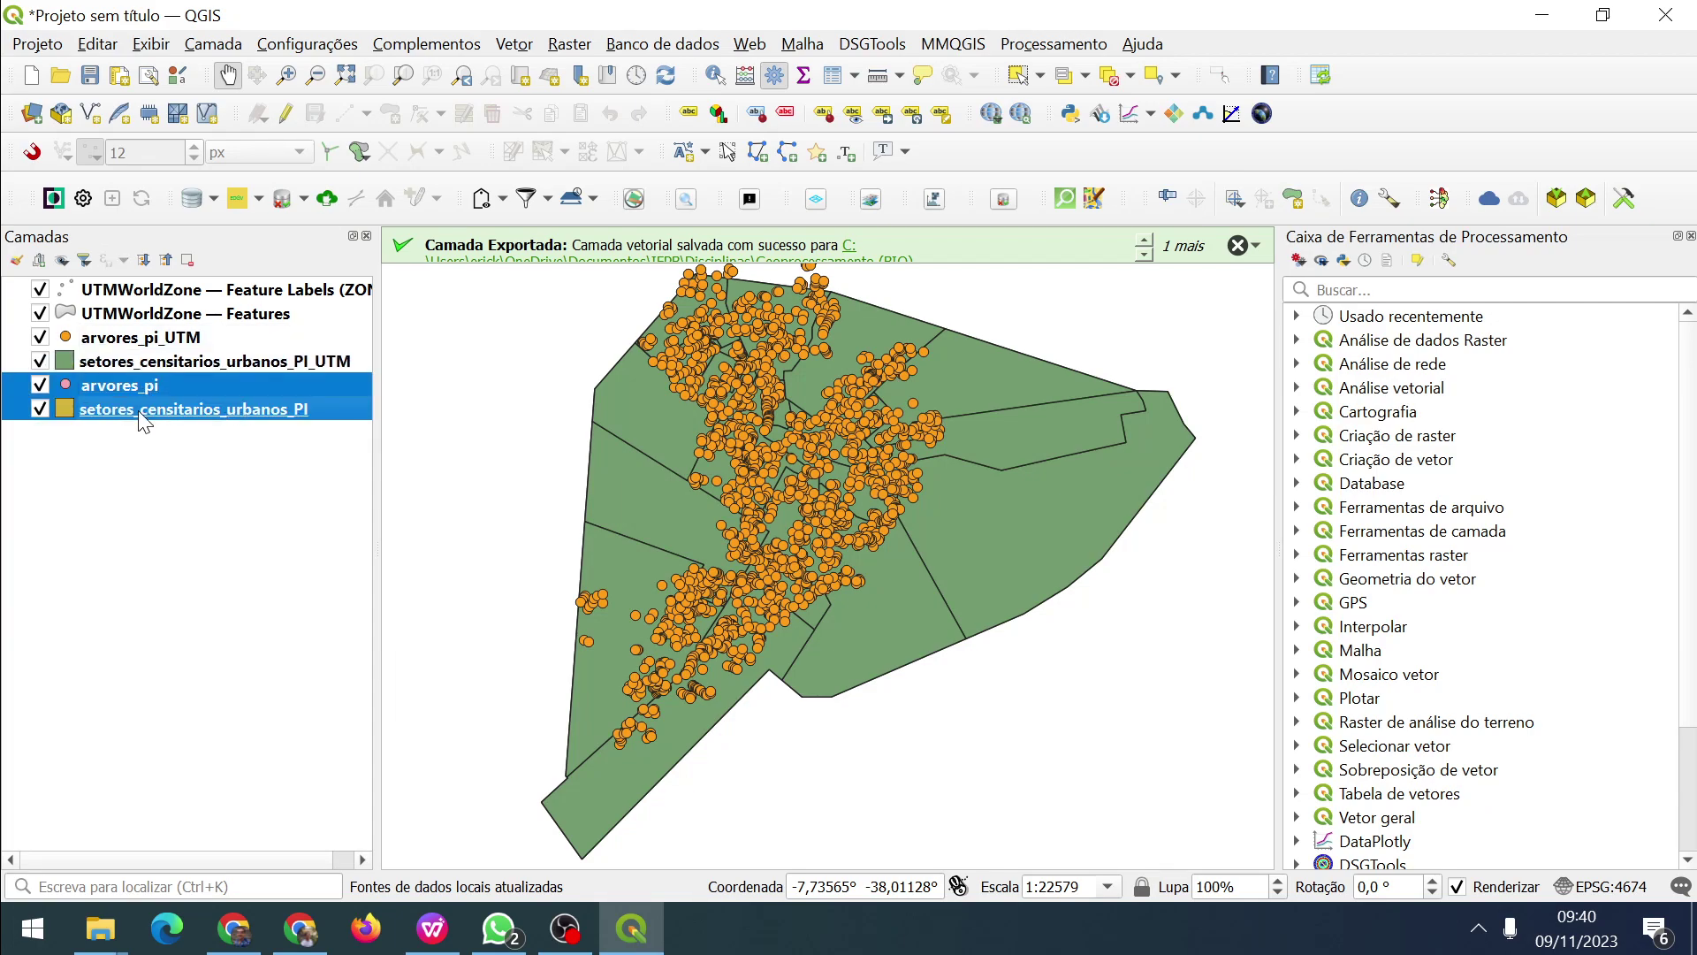
right_click(144, 412)
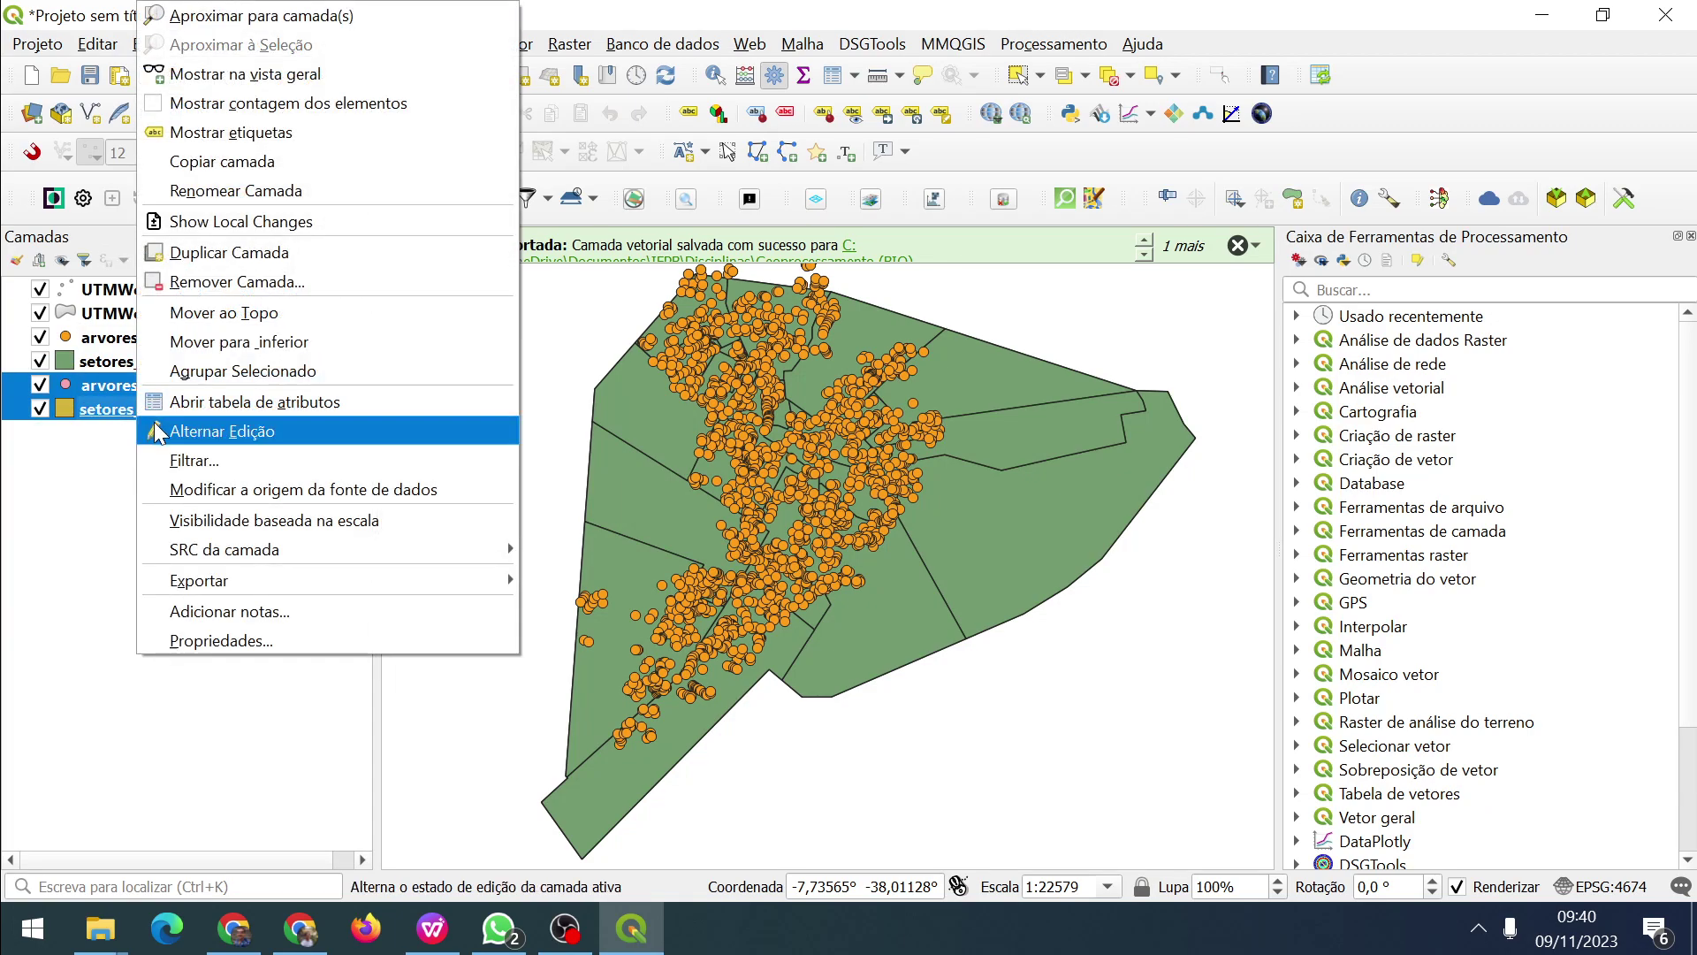
click(206, 283)
click(867, 516)
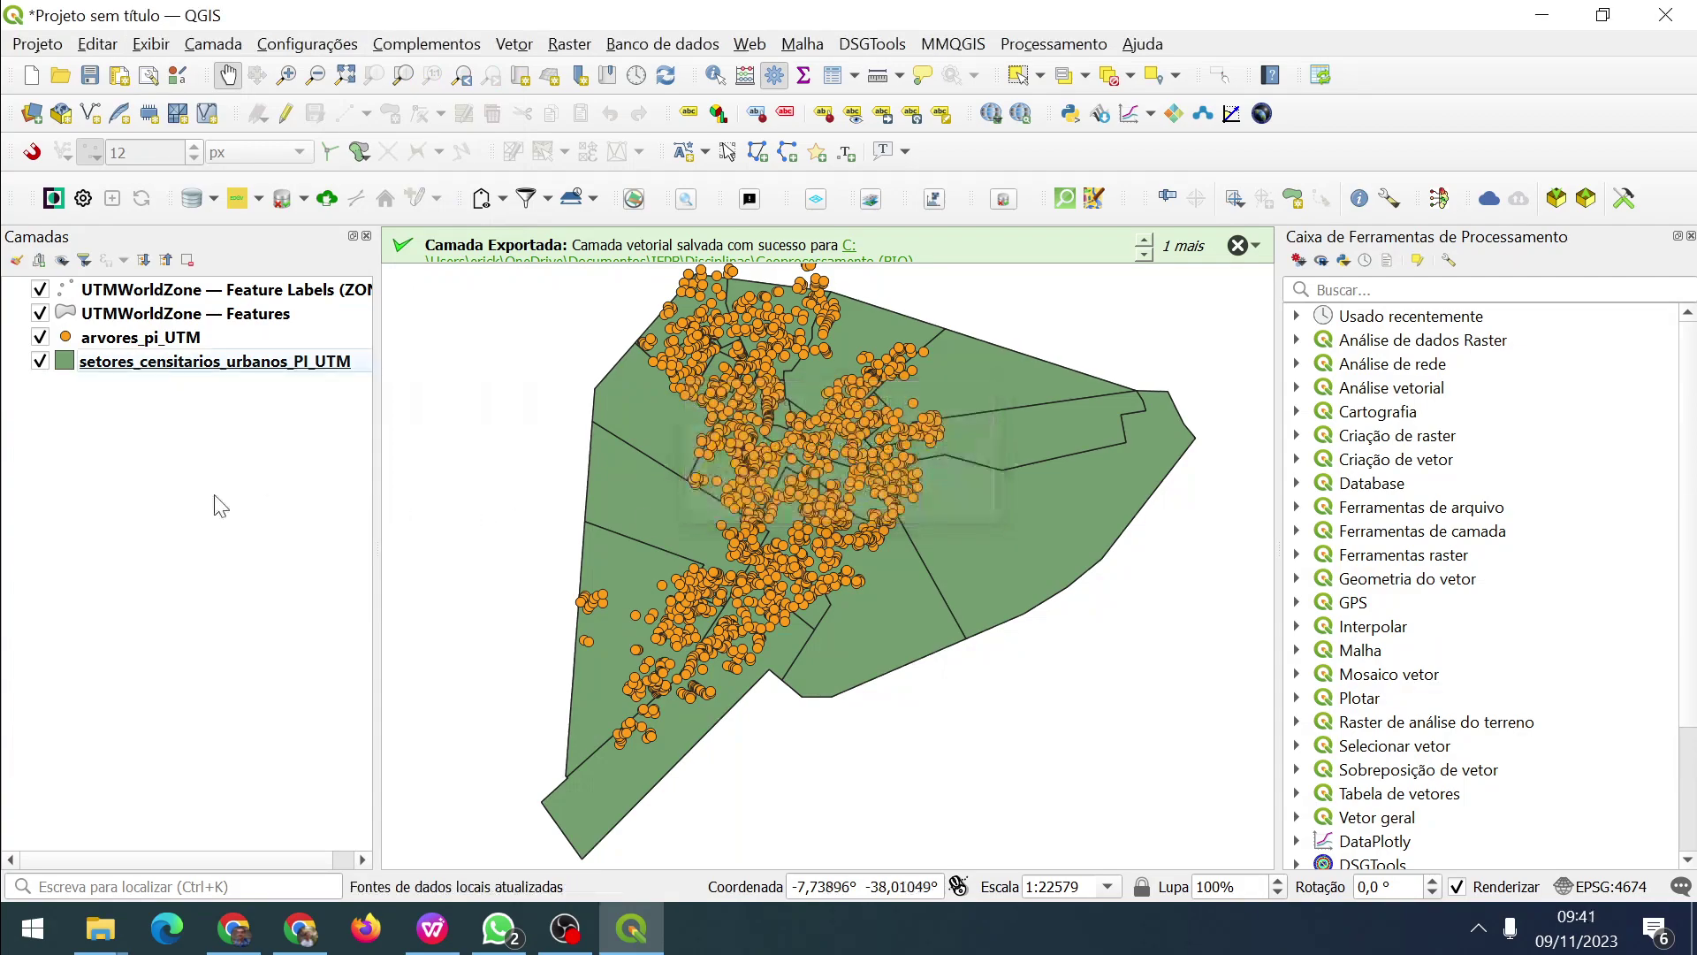
Remove both UTMWorldZone layers, Feature Labels and Features, from the project.
click(157, 317)
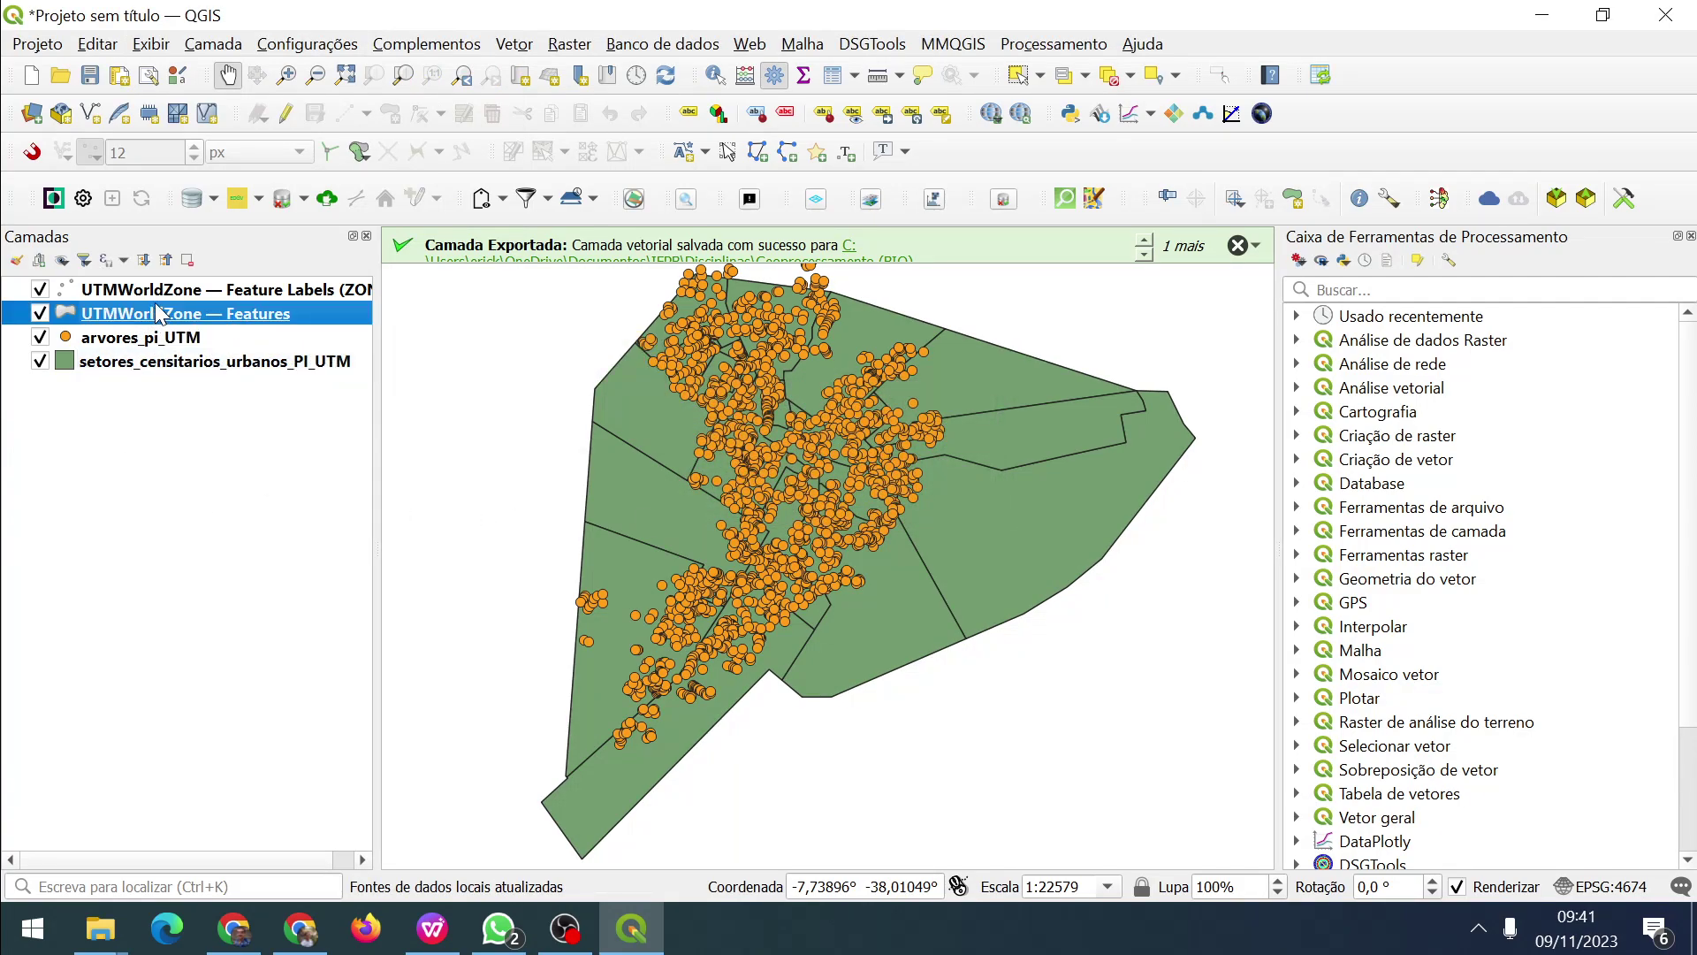
ctrl+click(163, 295)
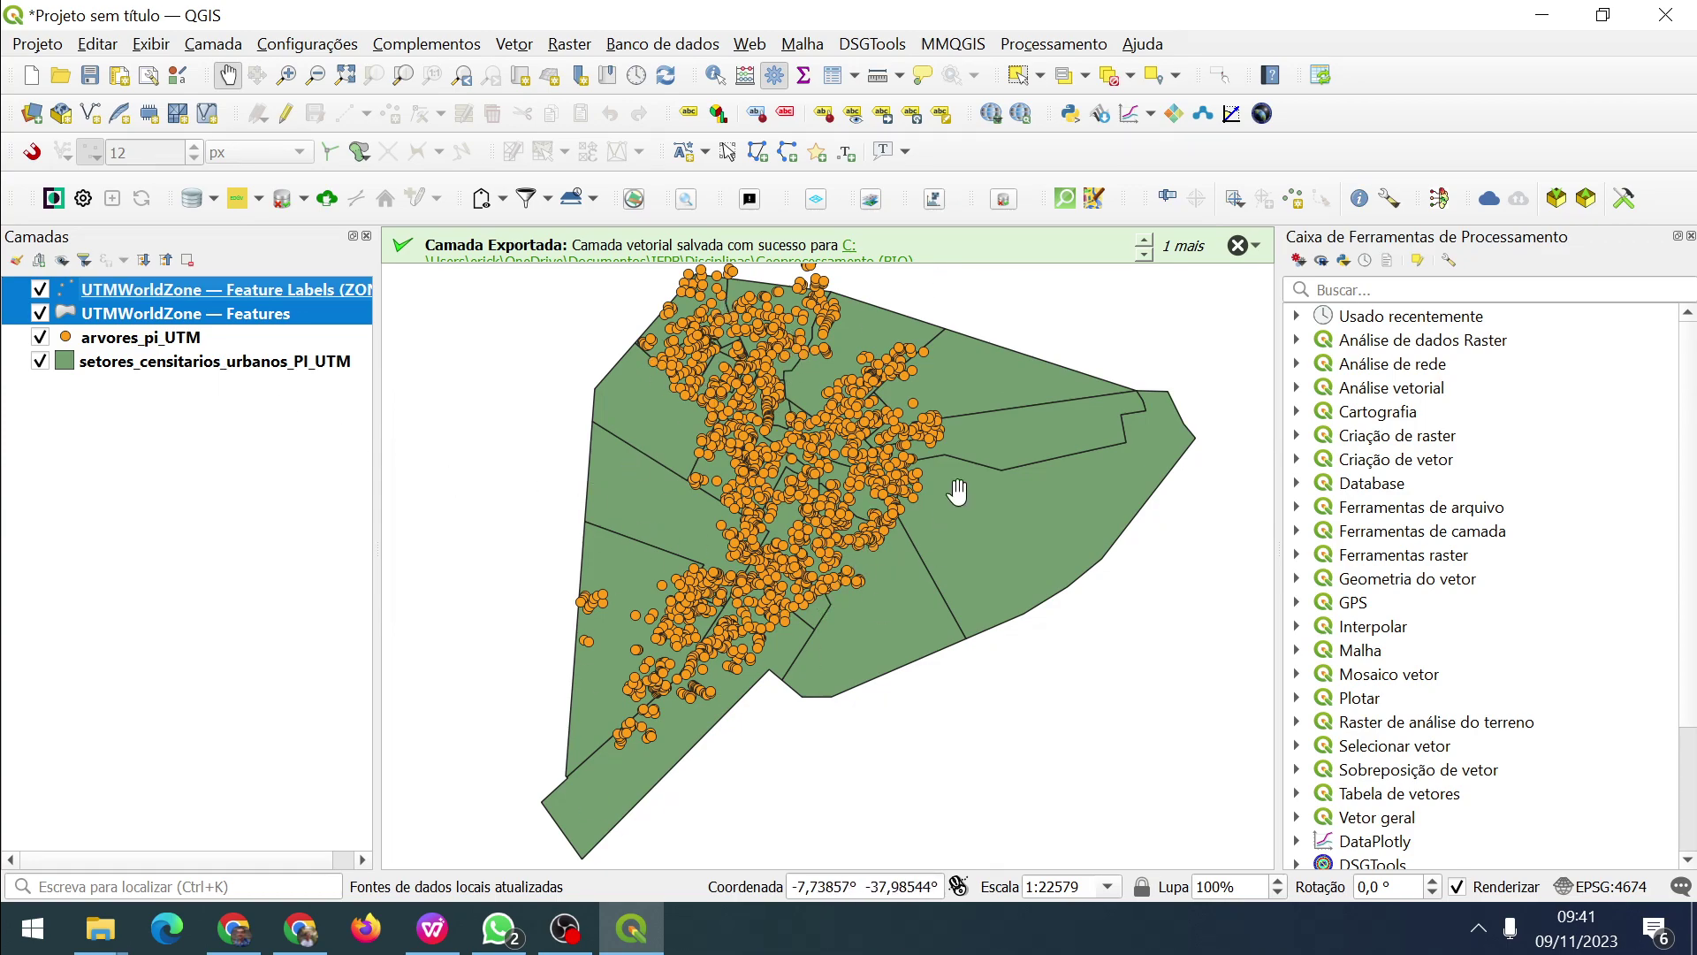
right_click(106, 320)
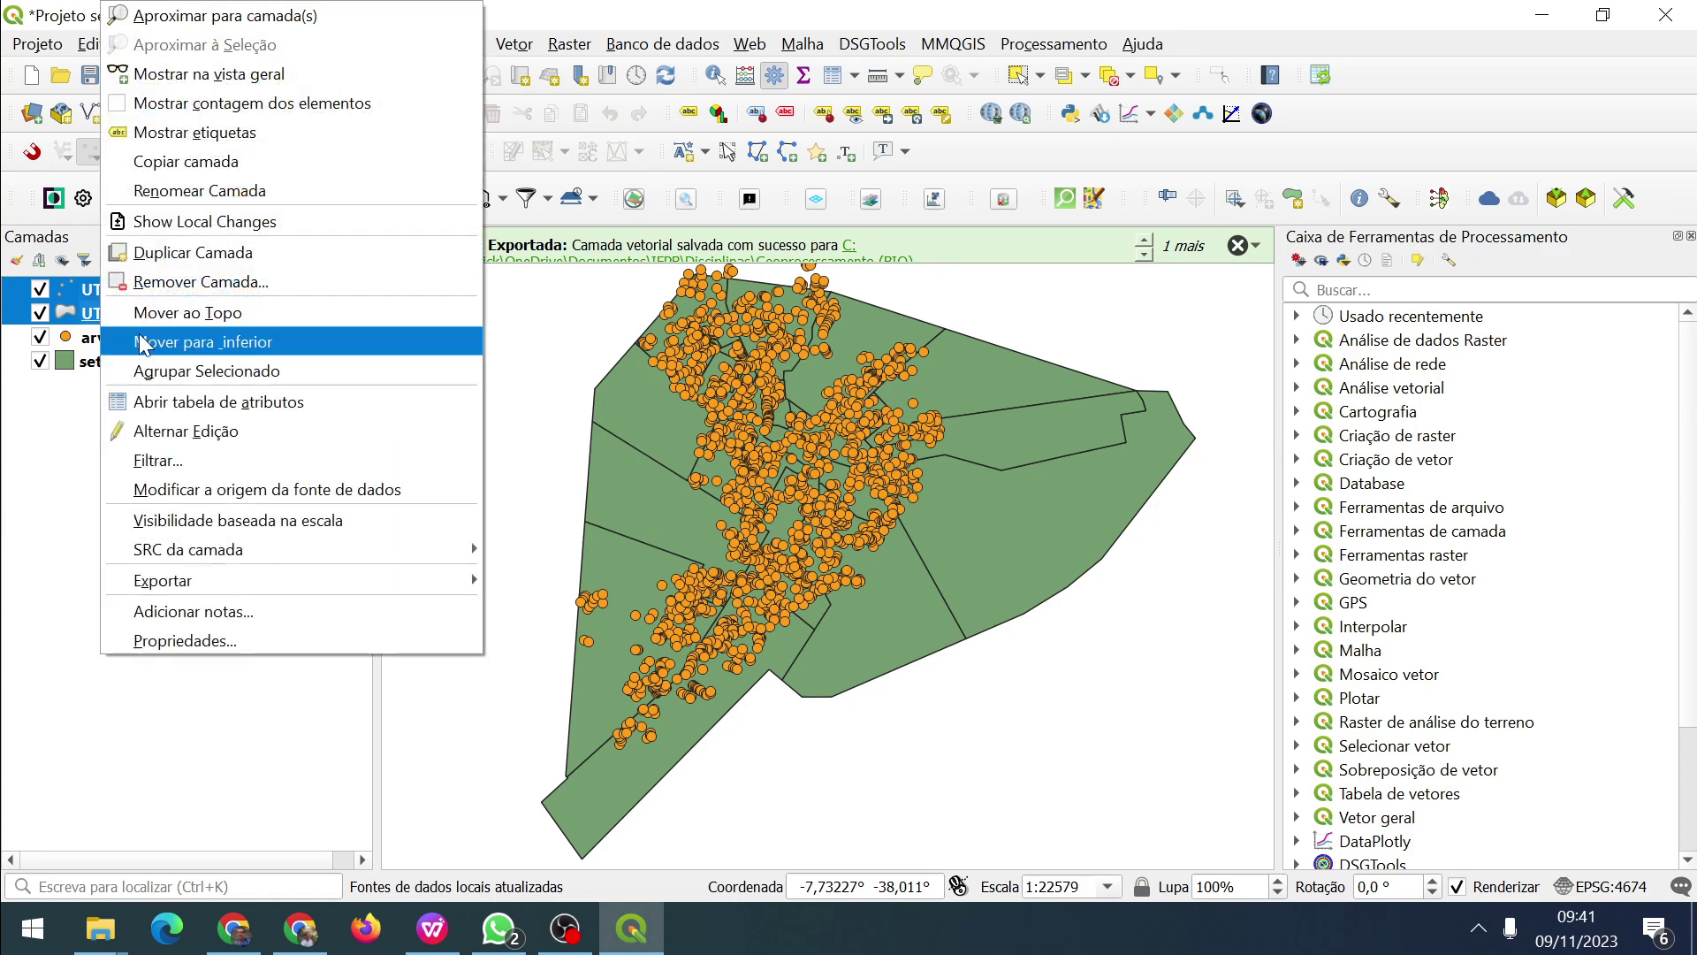
click(160, 283)
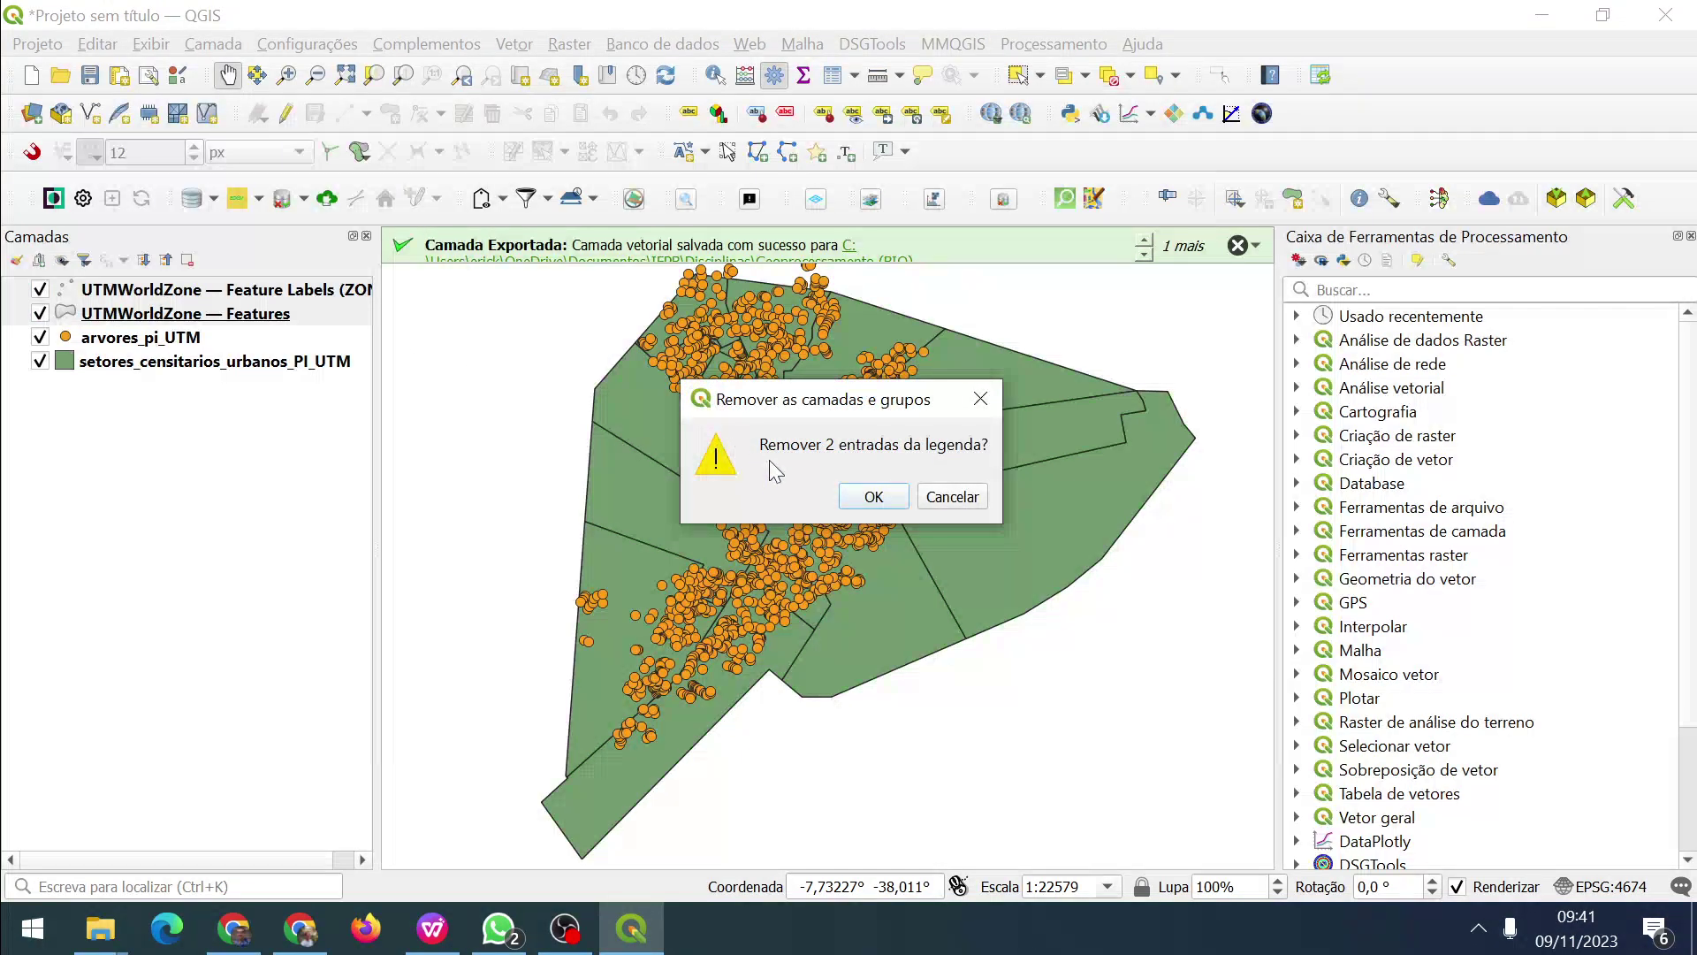
click(870, 498)
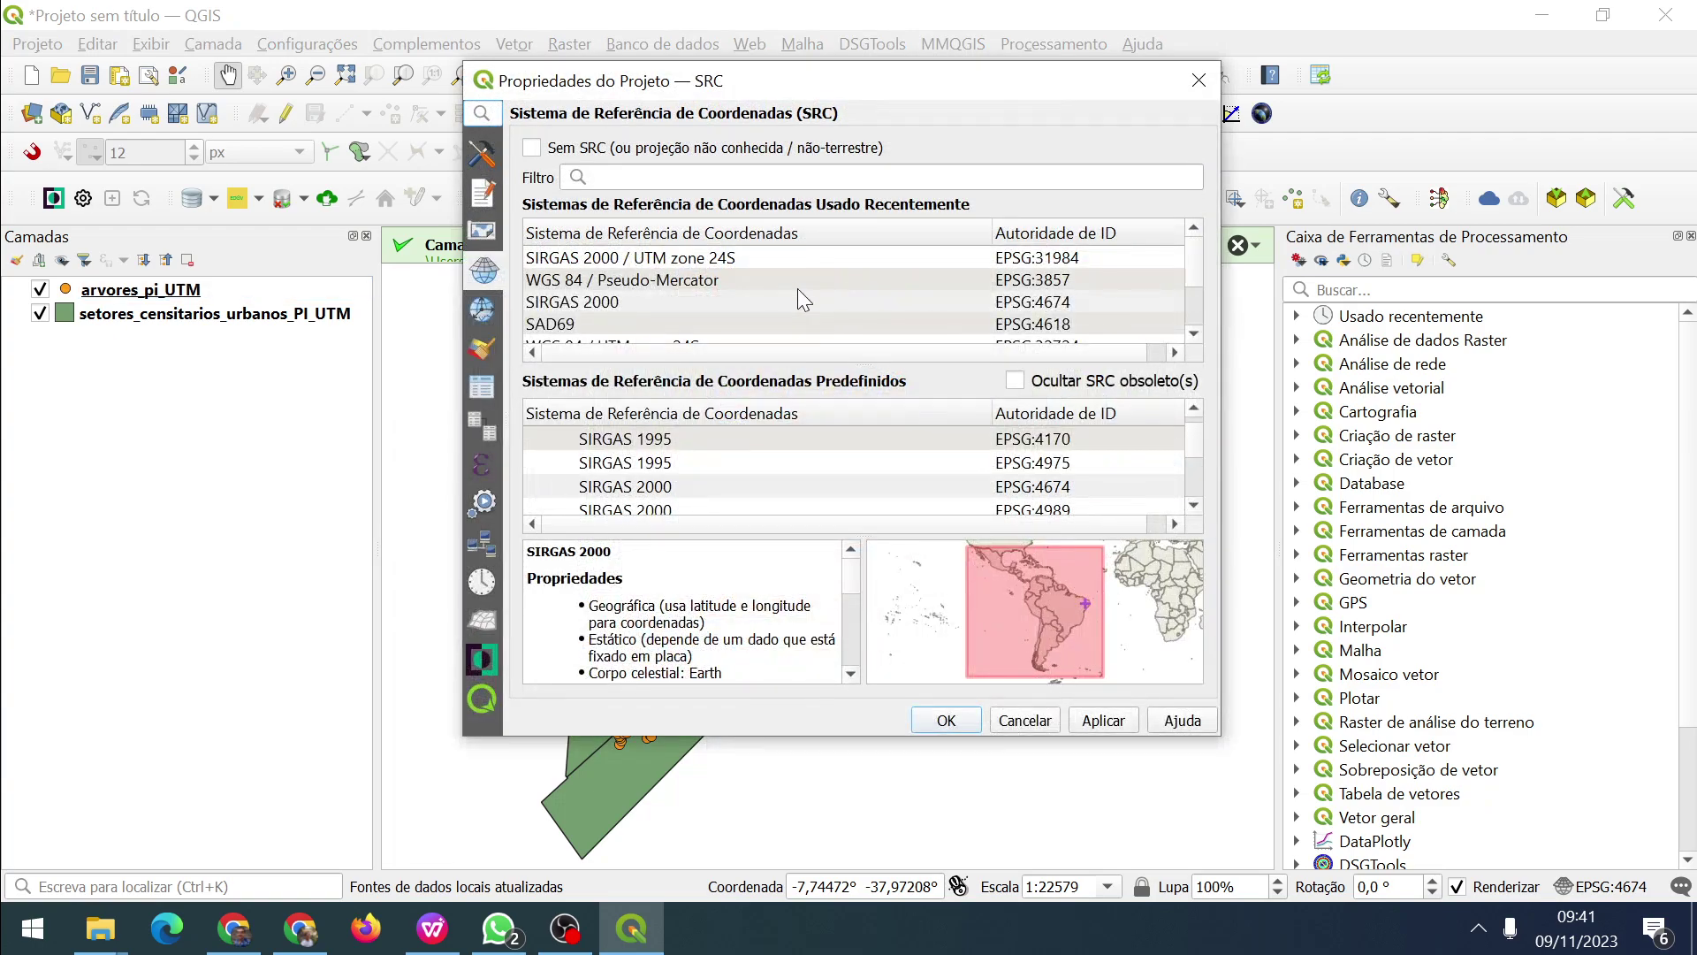
Set the project's coordinate reference system to SIRGAS 2000 / UTM zone 24S (EPSG:31984).
click(694, 173)
text(3)
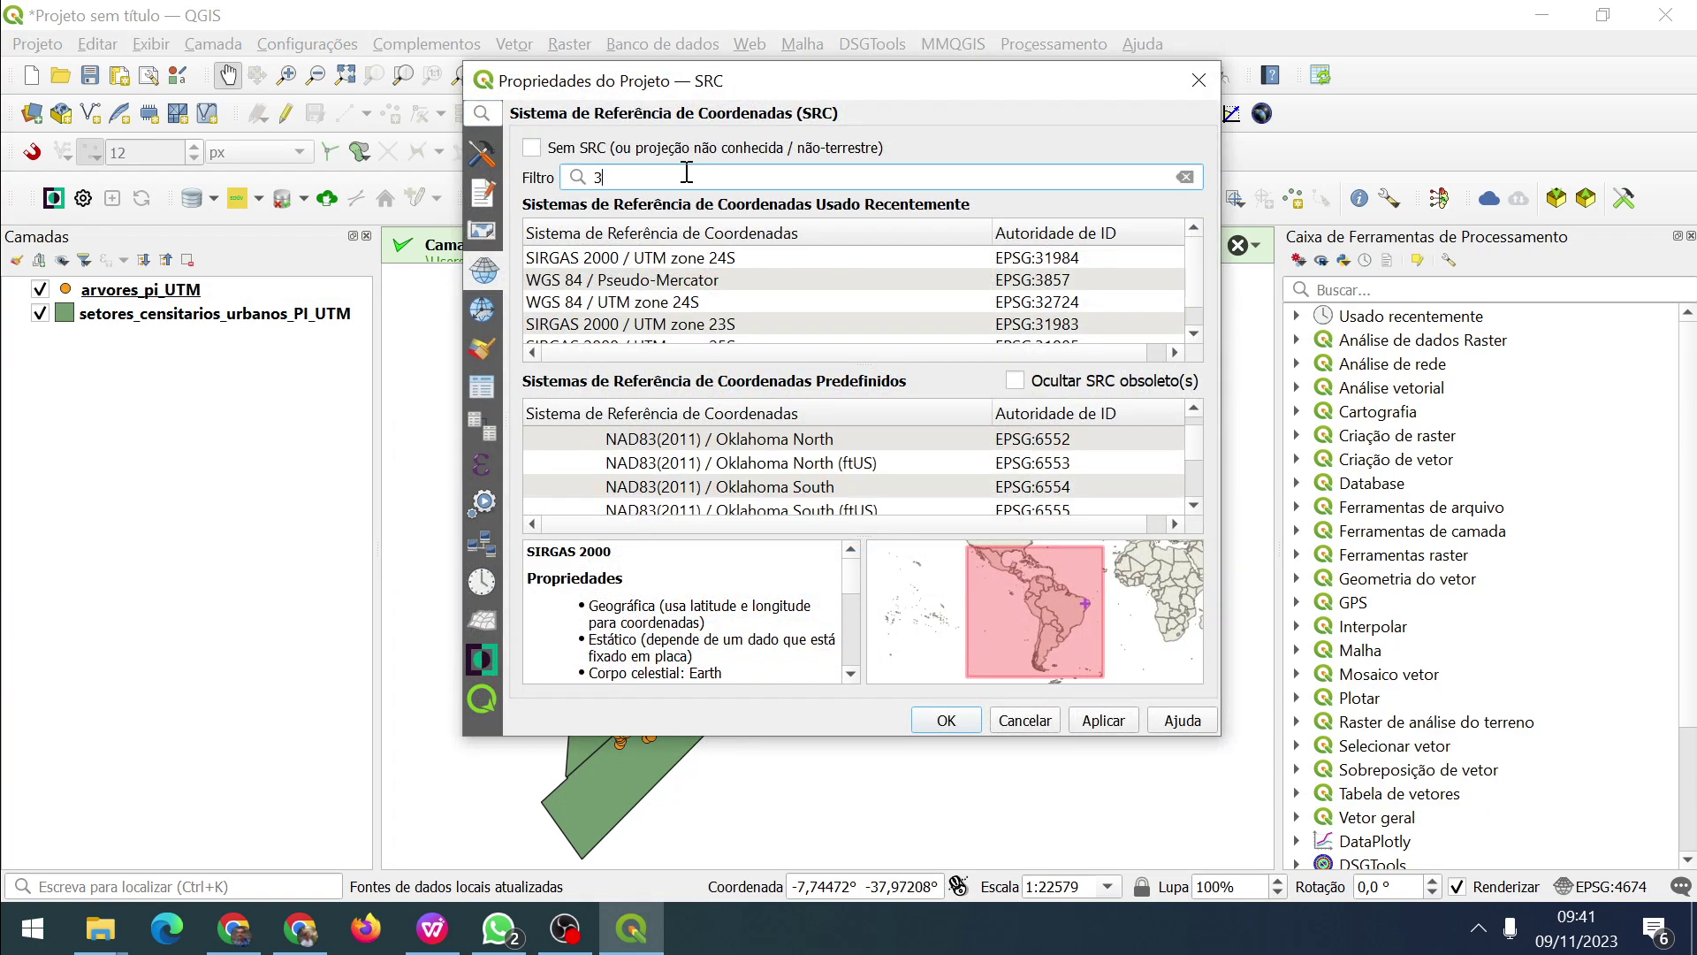
text(1984)
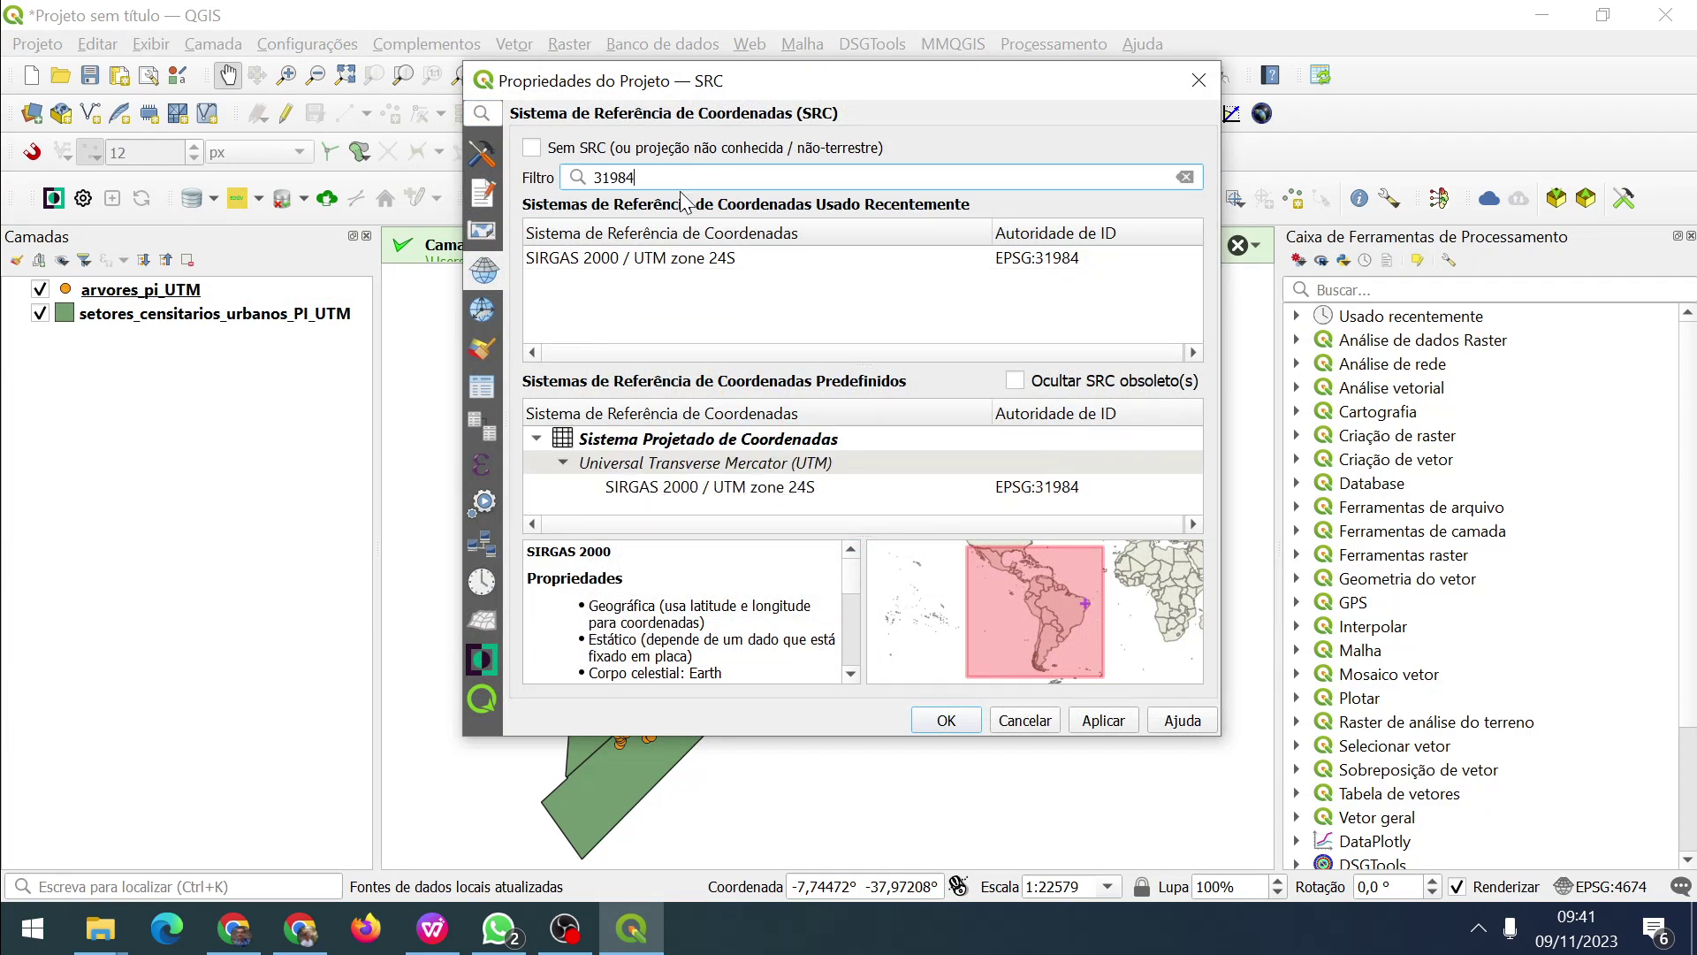
click(665, 258)
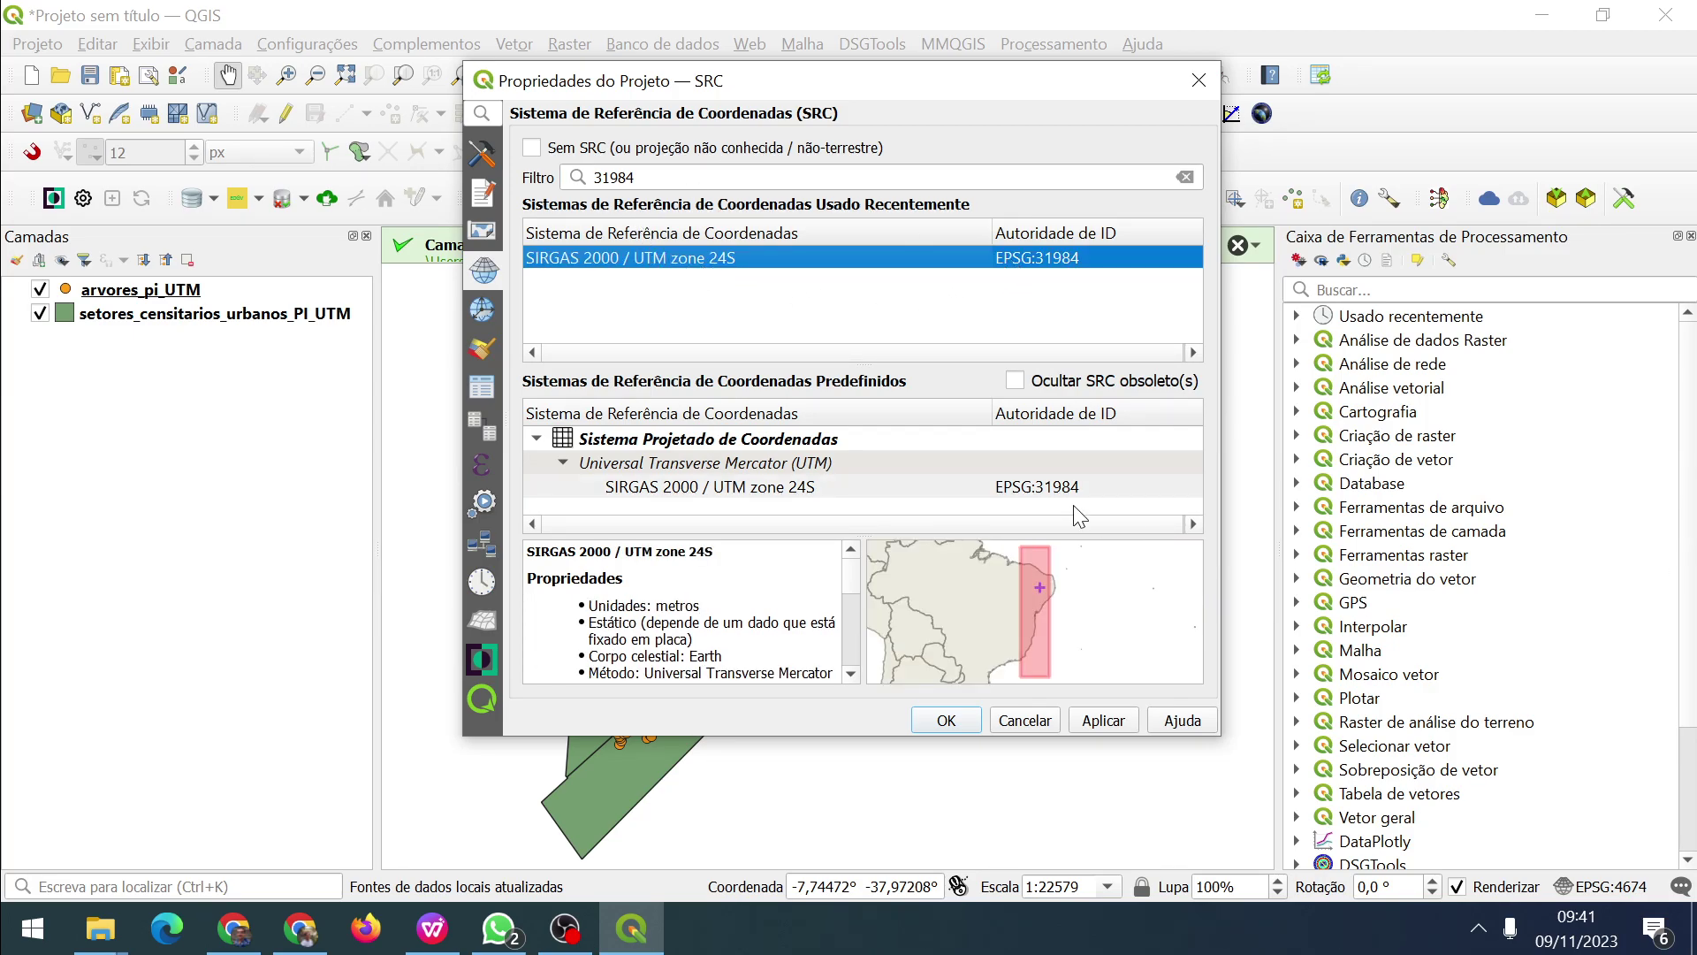
click(933, 719)
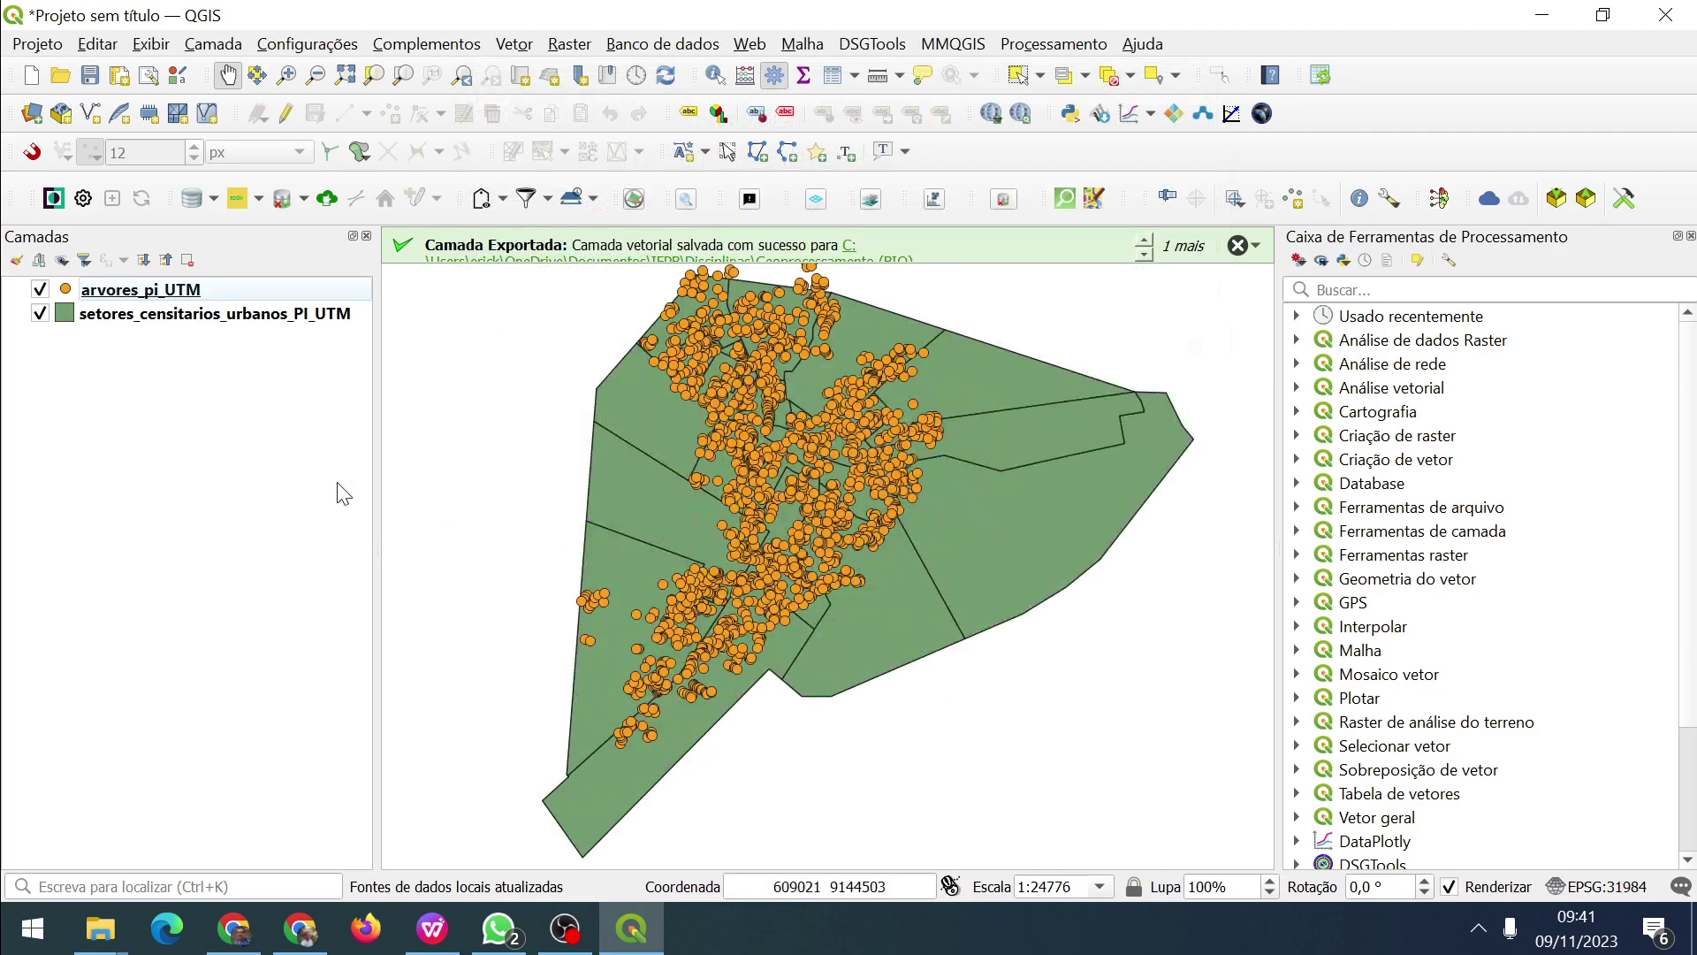
Check which coordinate reference system is assigned to the arvores_pi_UTM layer.
click(181, 291)
right_click(181, 295)
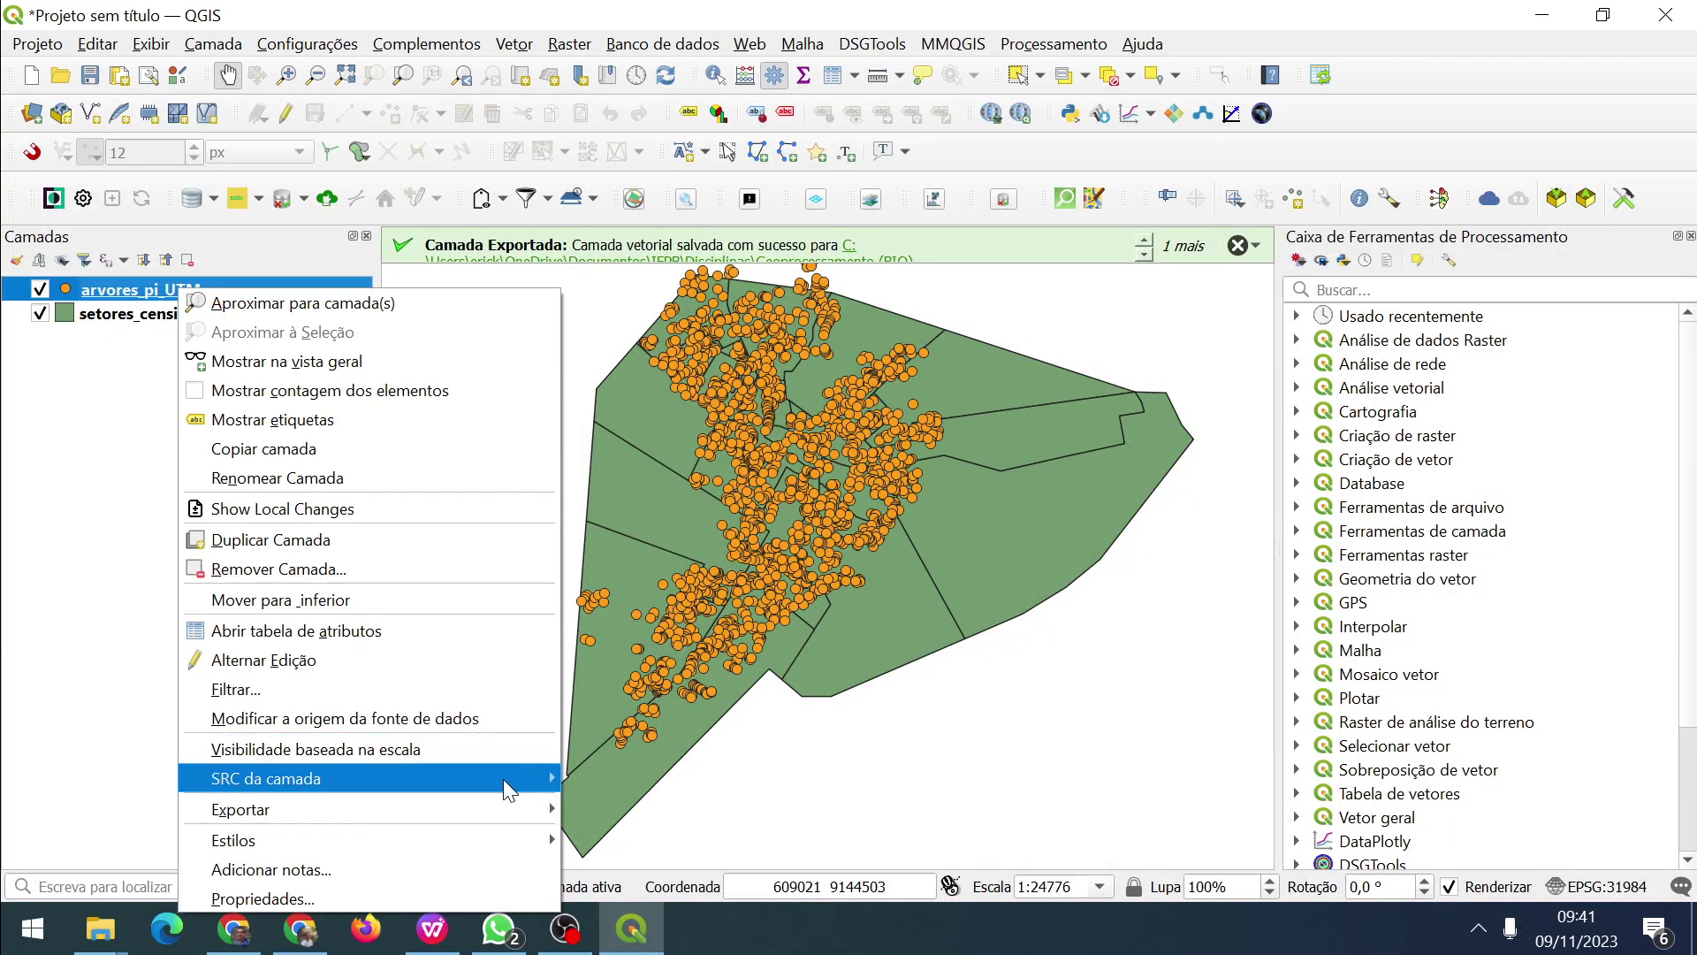
mouse_move(502, 778)
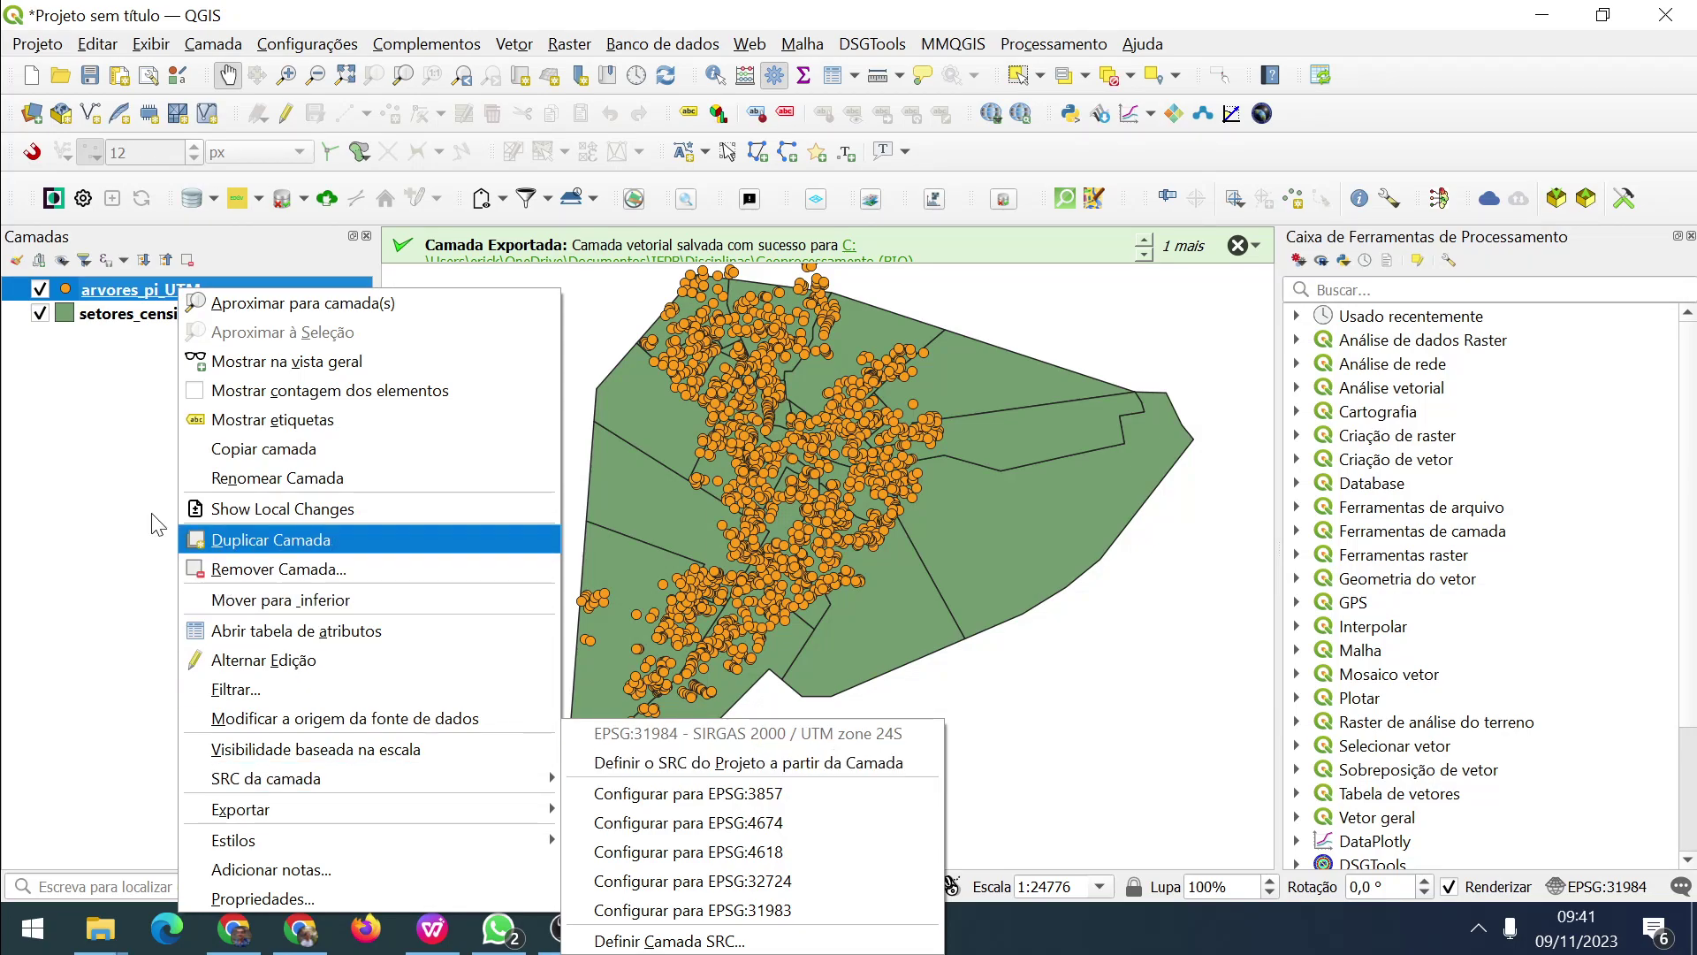
click(112, 493)
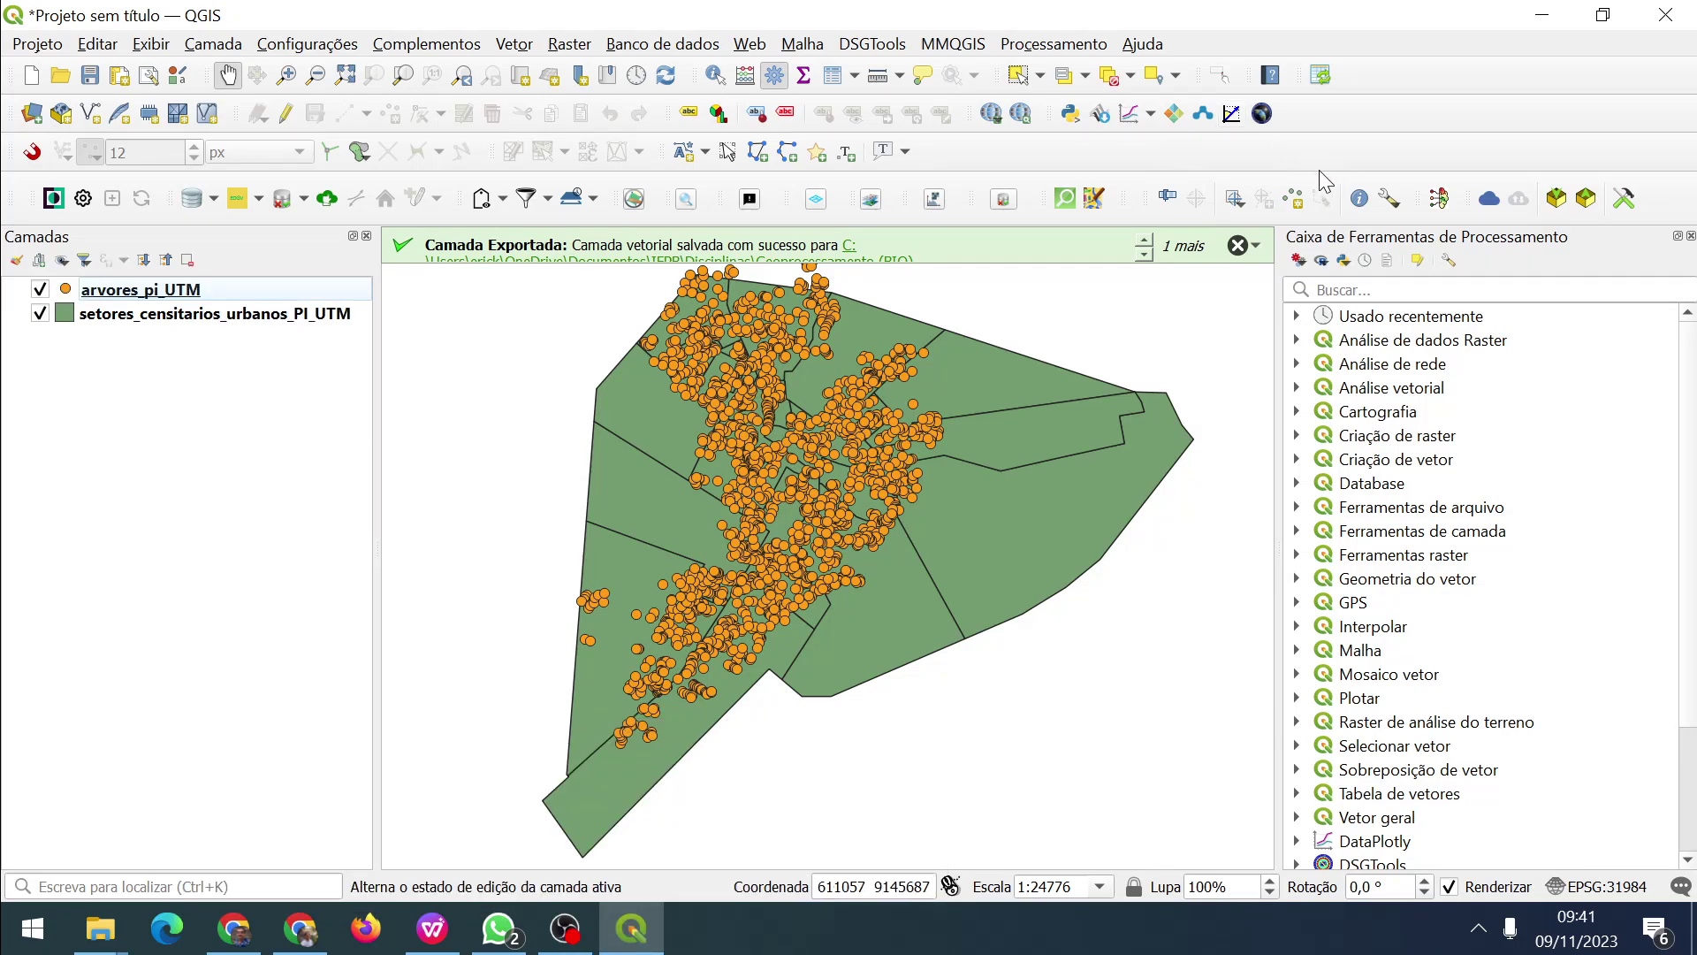
Dismiss the export notification and switch to the practical guide document in WPS Office.
click(1240, 248)
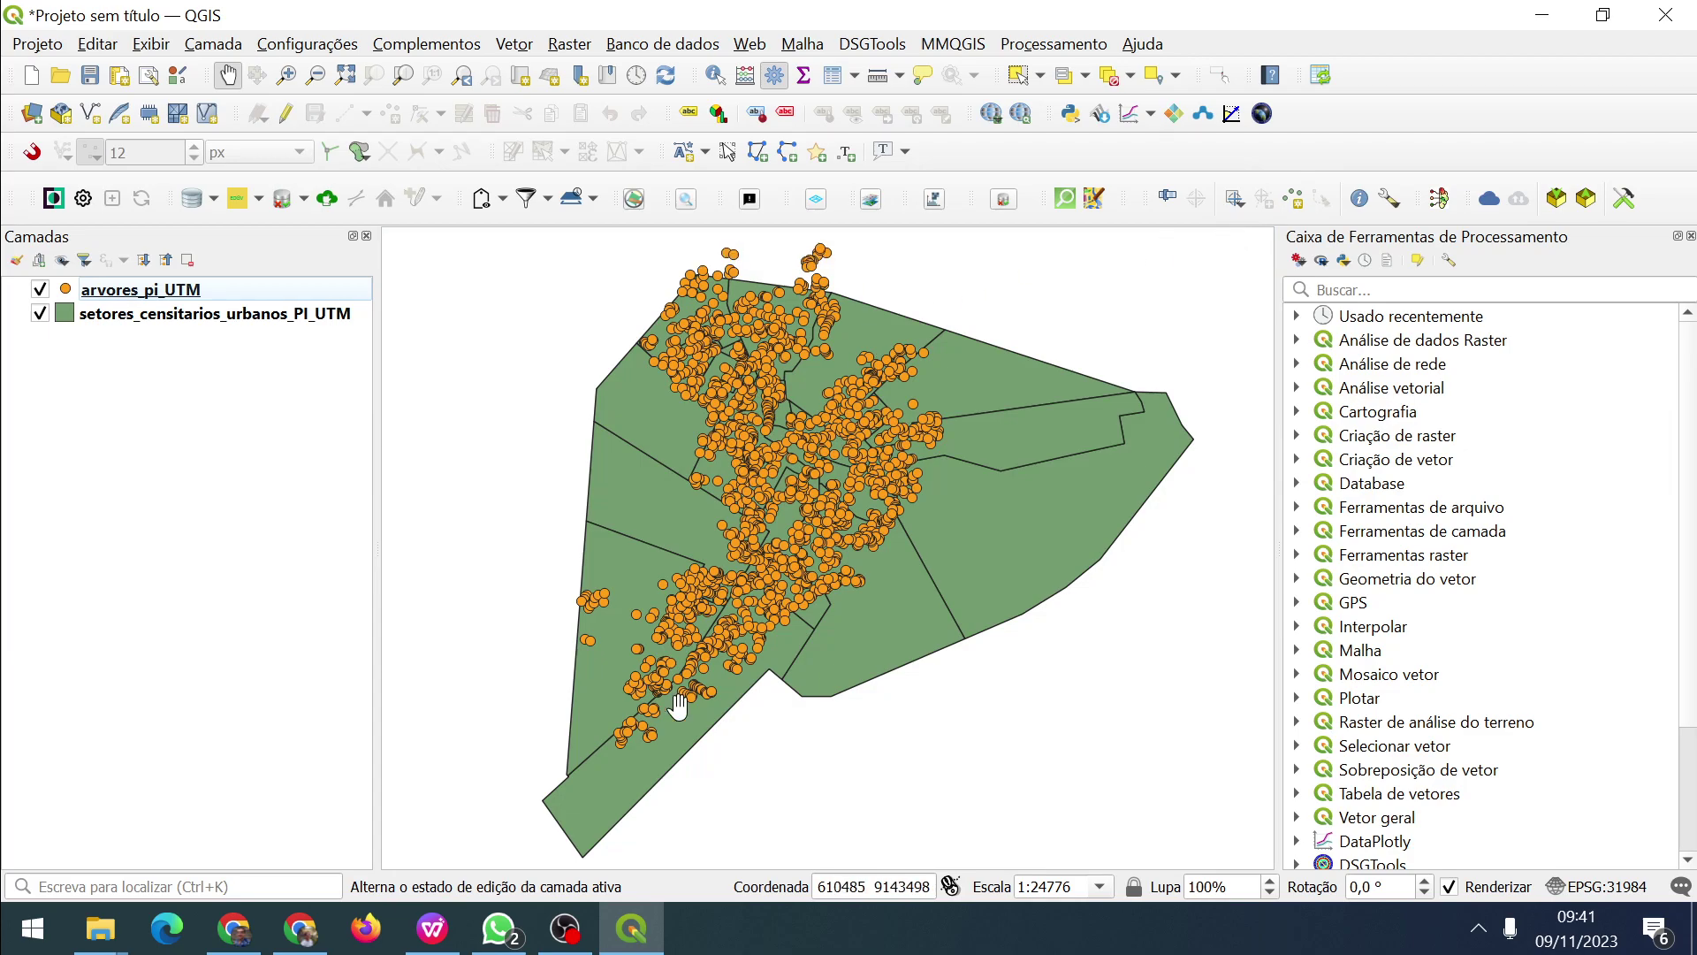
click(432, 928)
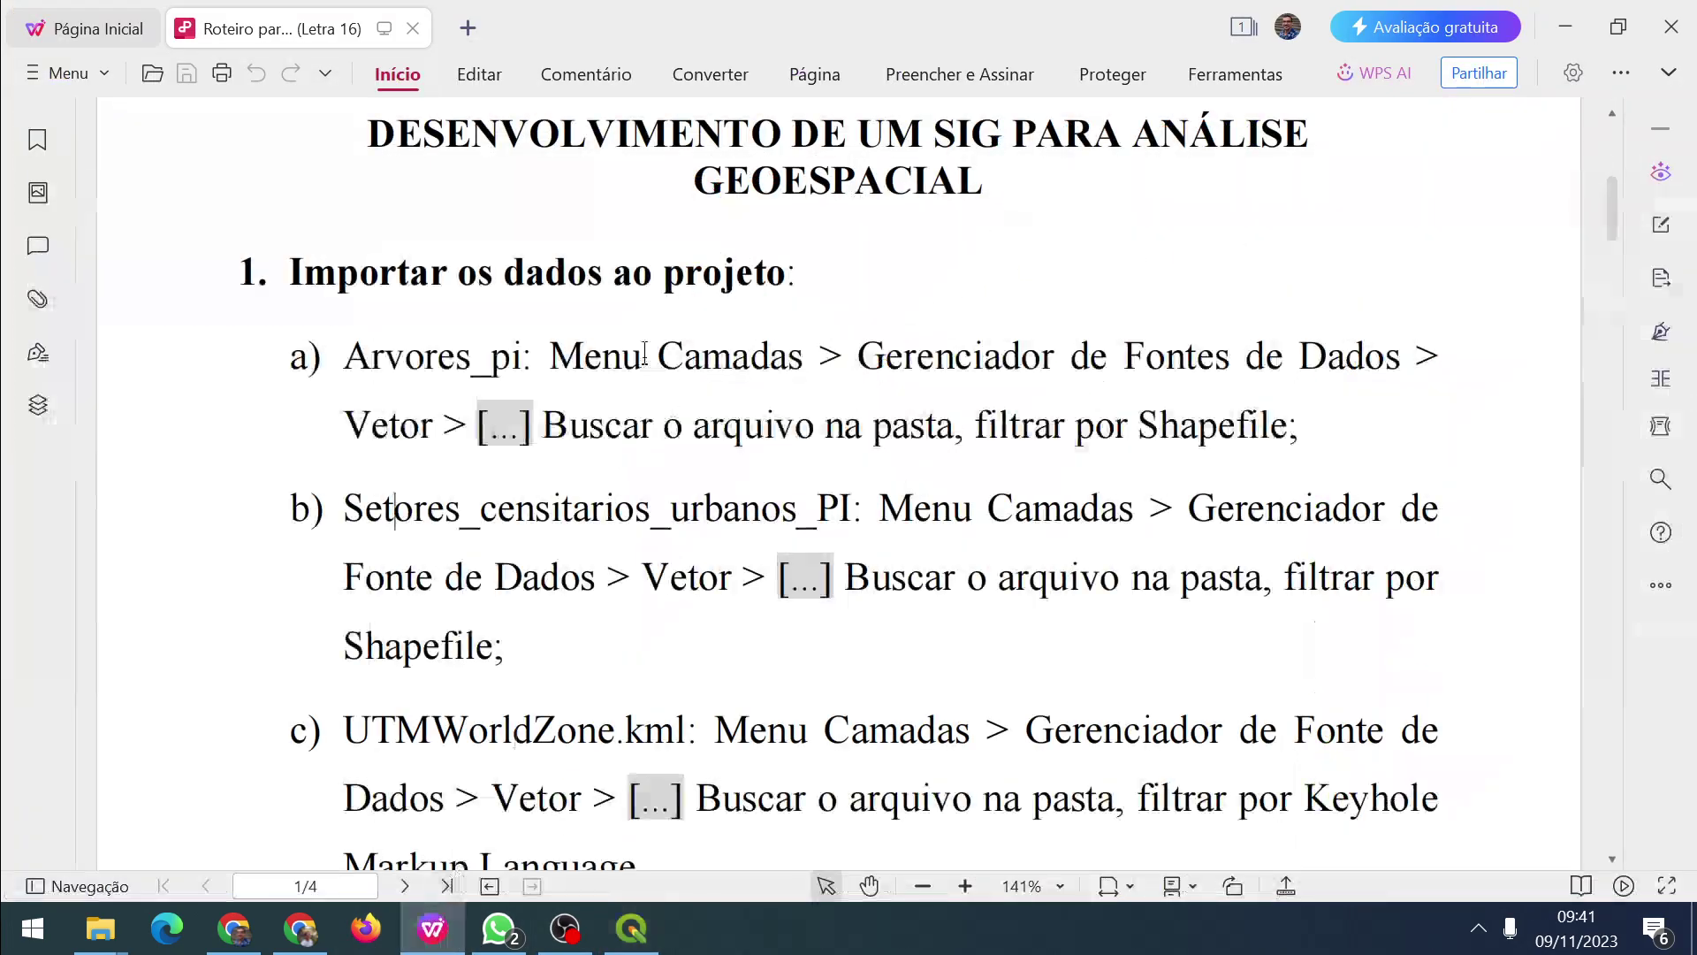
Read through the practical guide to section 3 and examine the instructions and parameters for applying the Mapa de Calor.
scroll(715, 460, down, 7)
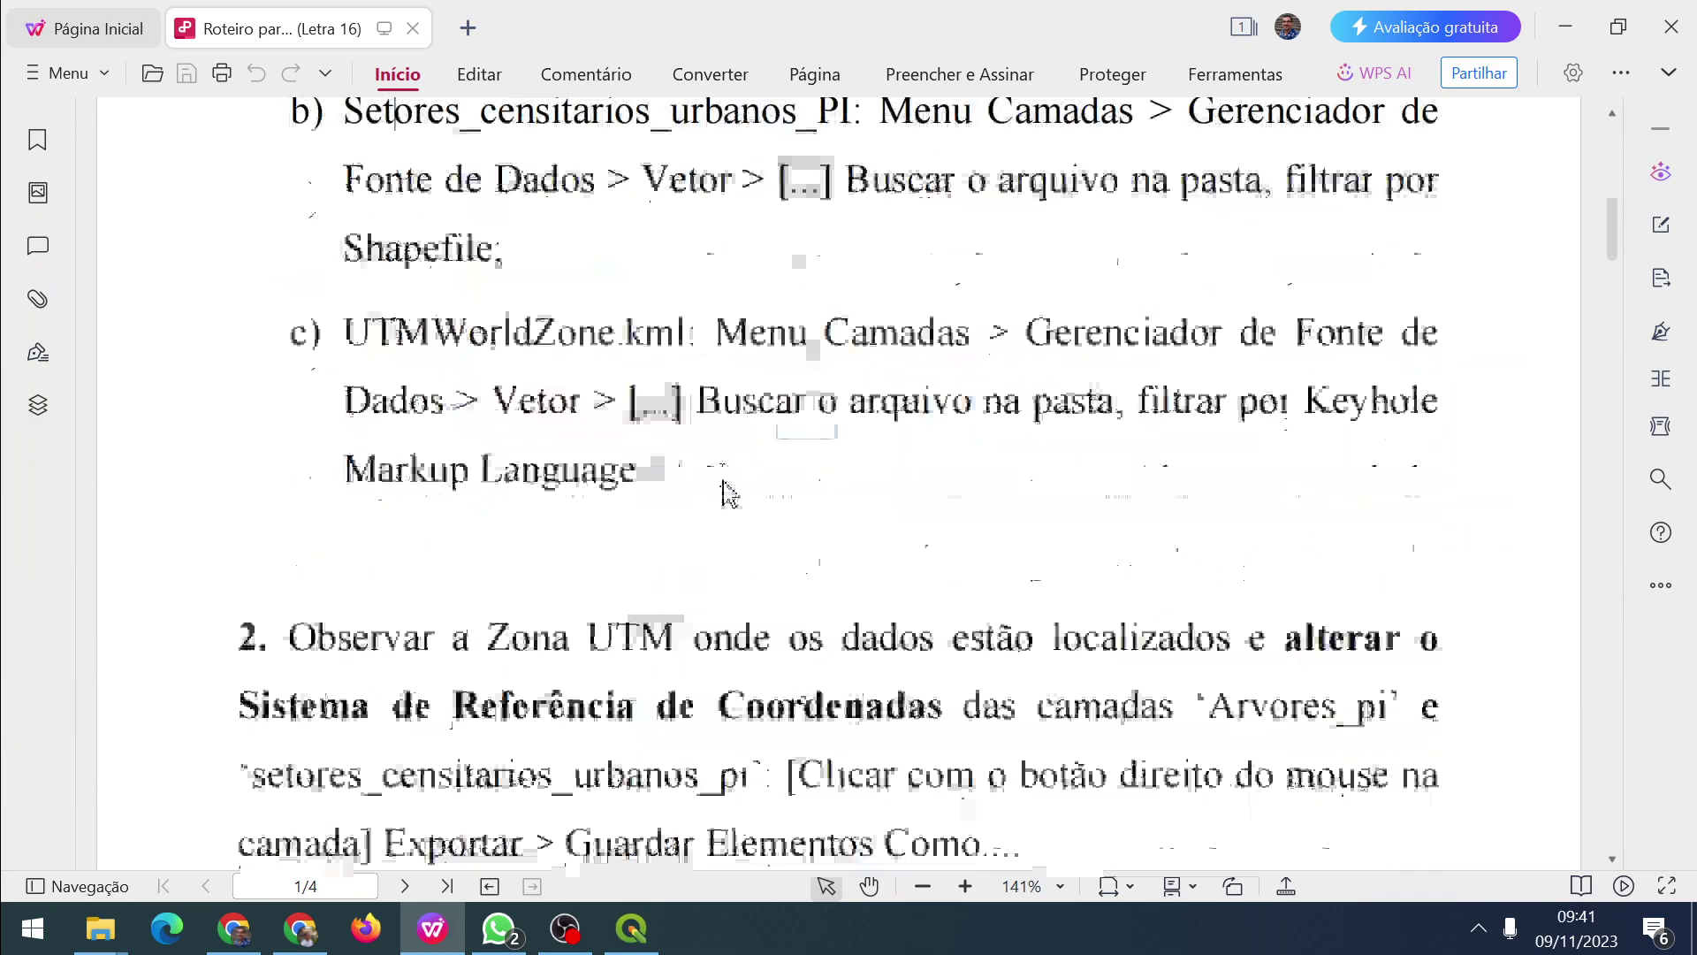
scroll(722, 473, down, 1)
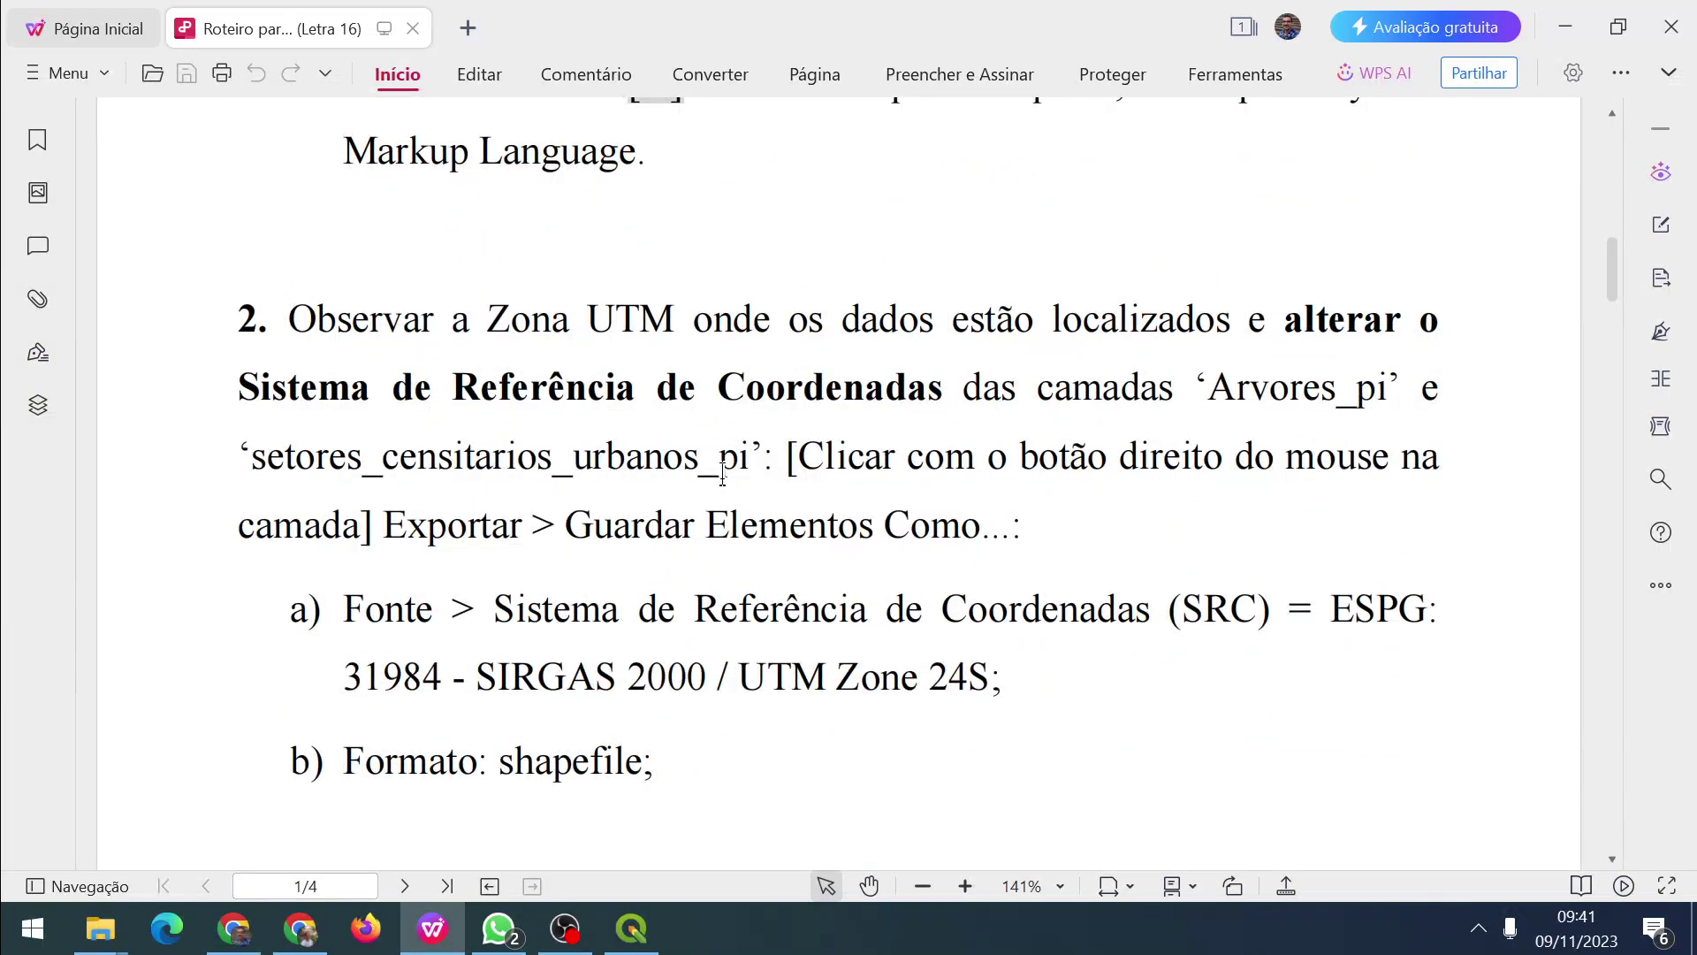
scroll(635, 414, up, 2)
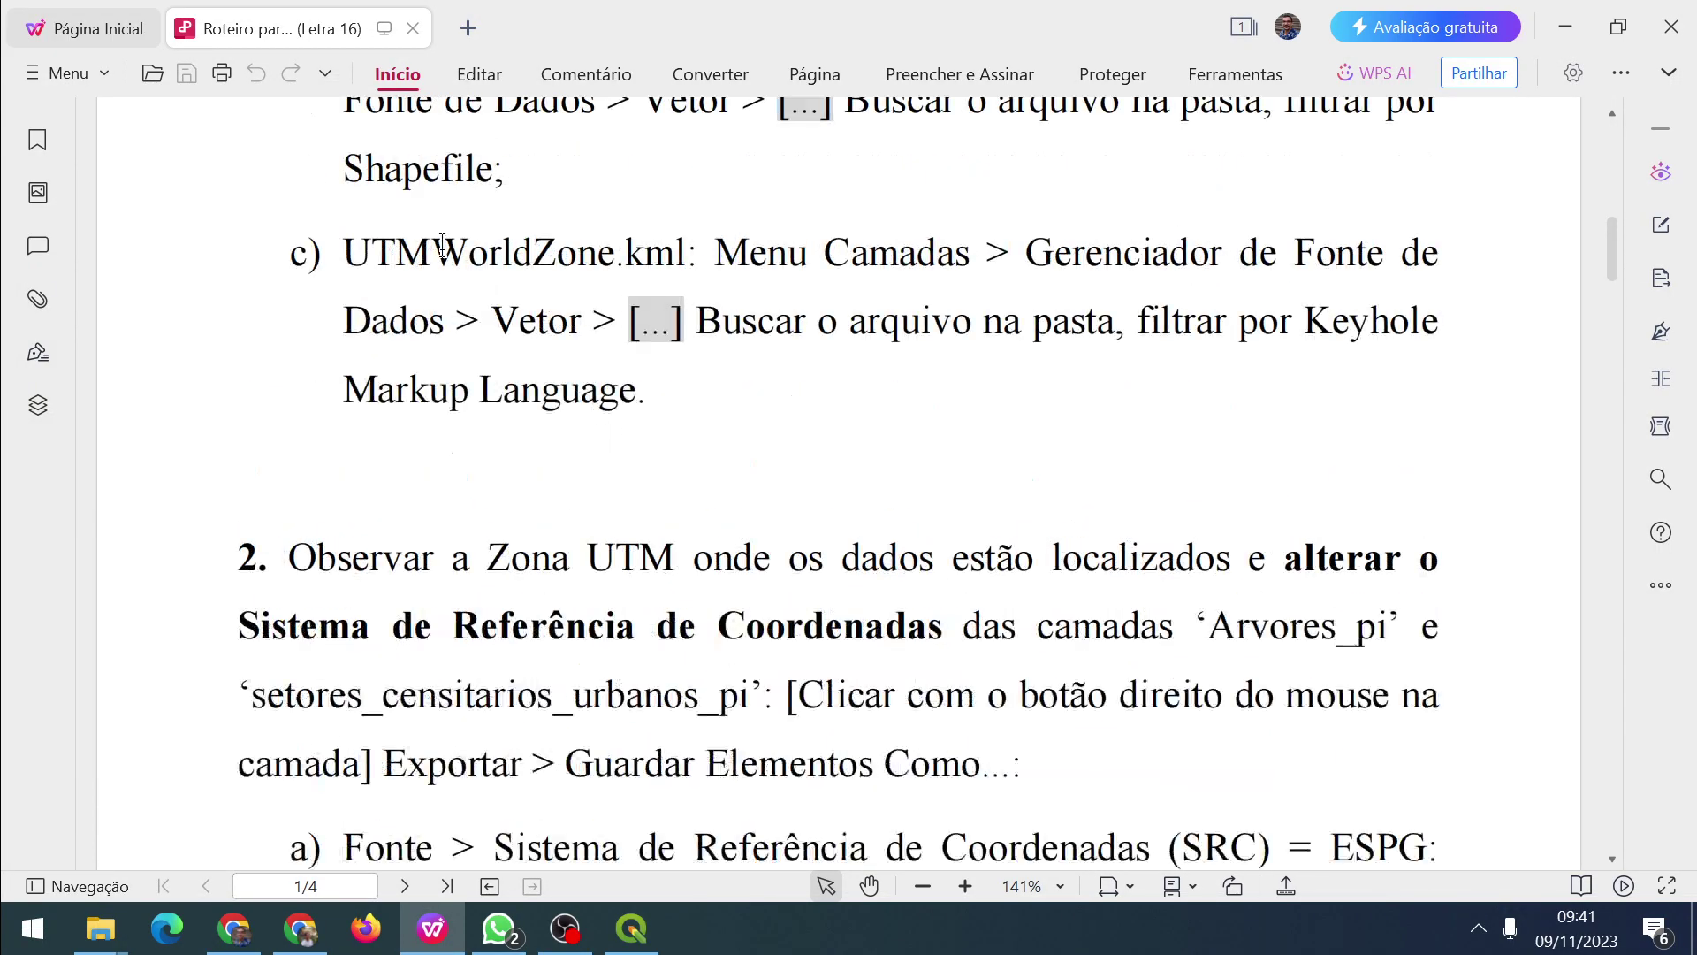
scroll(443, 277, down, 4)
scroll(435, 265, down, 10)
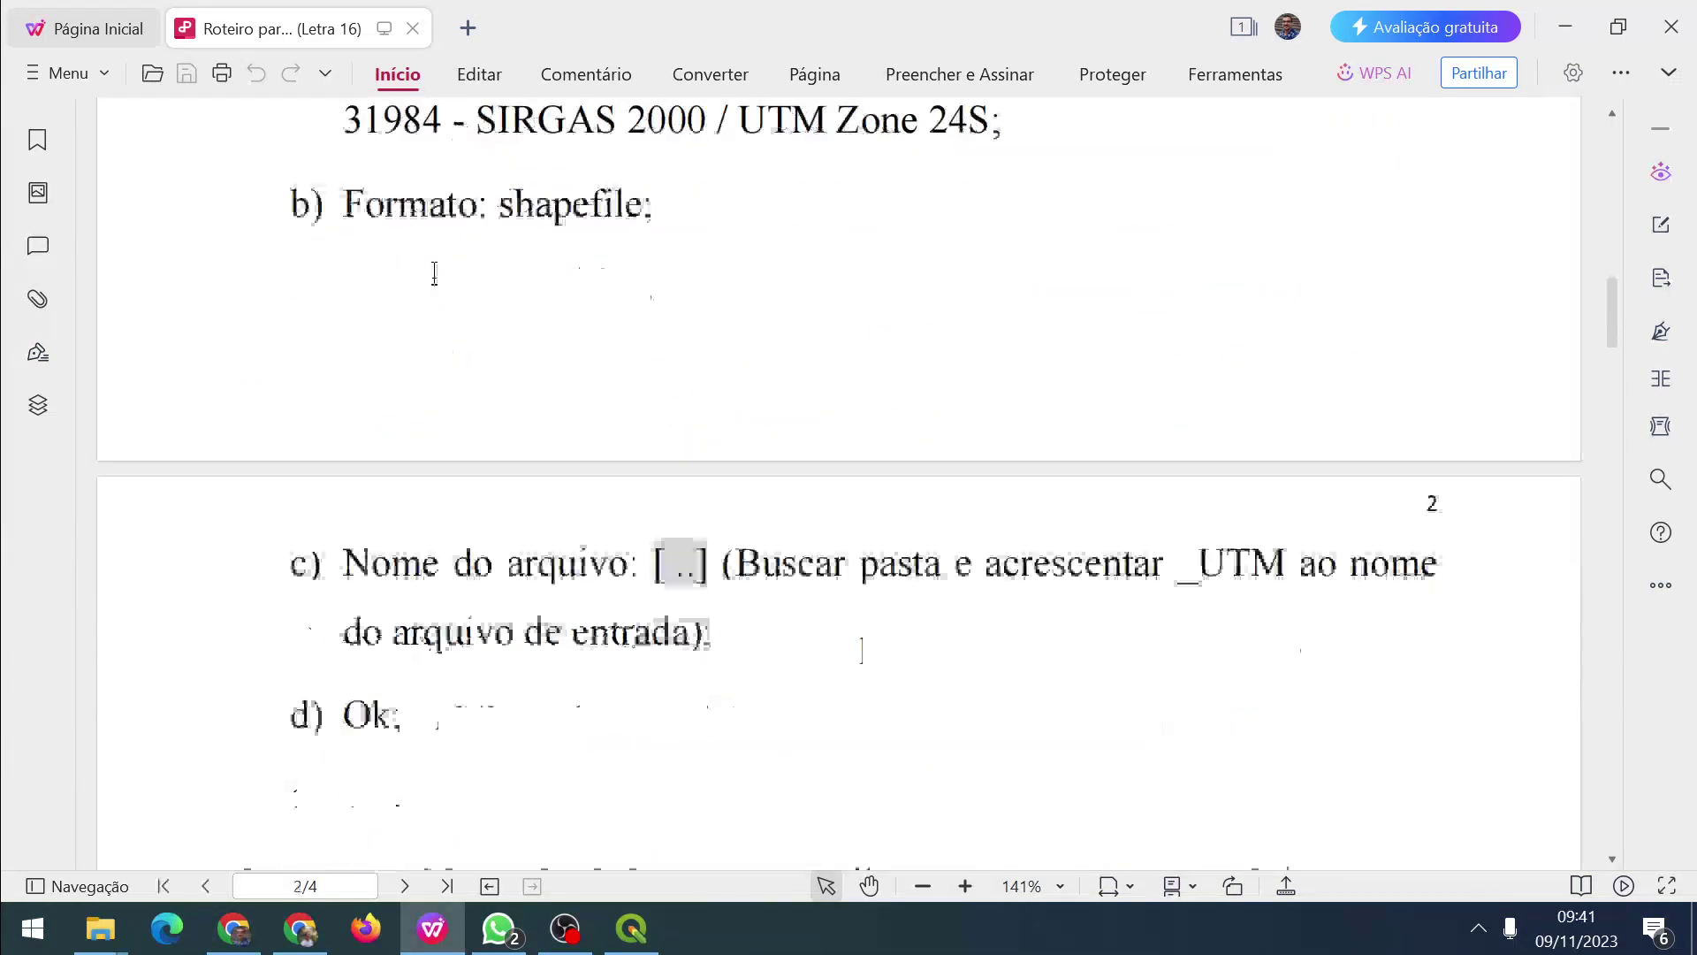
scroll(439, 298, down, 2)
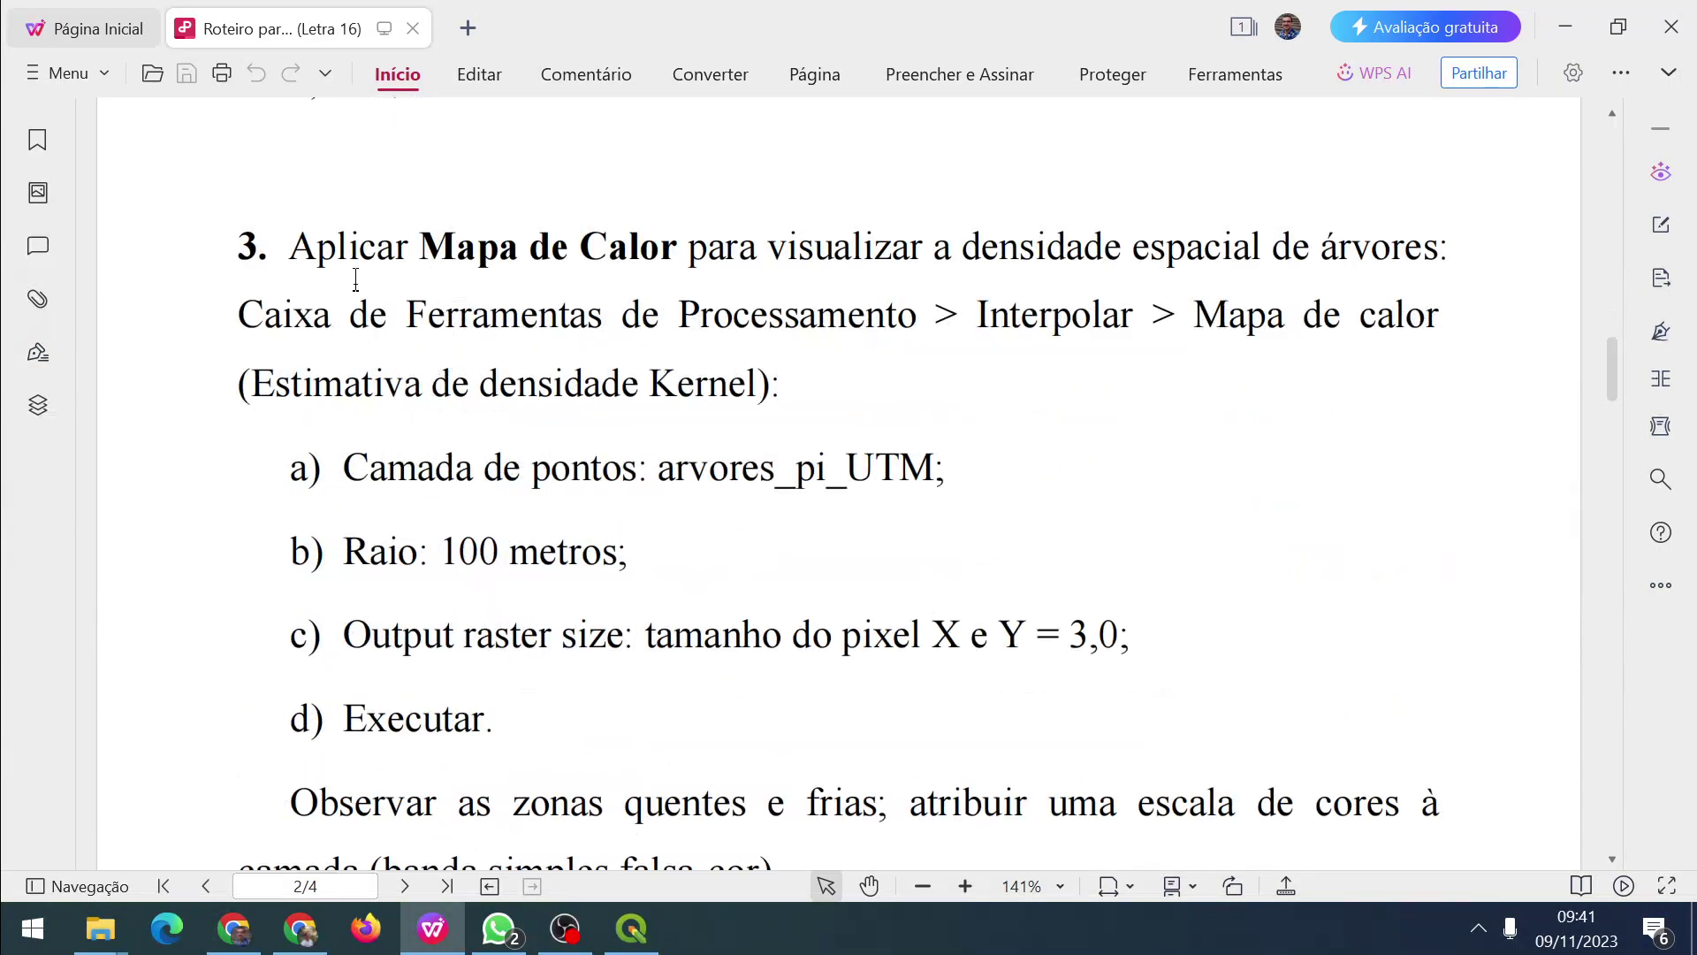
scroll(508, 288, down, 1)
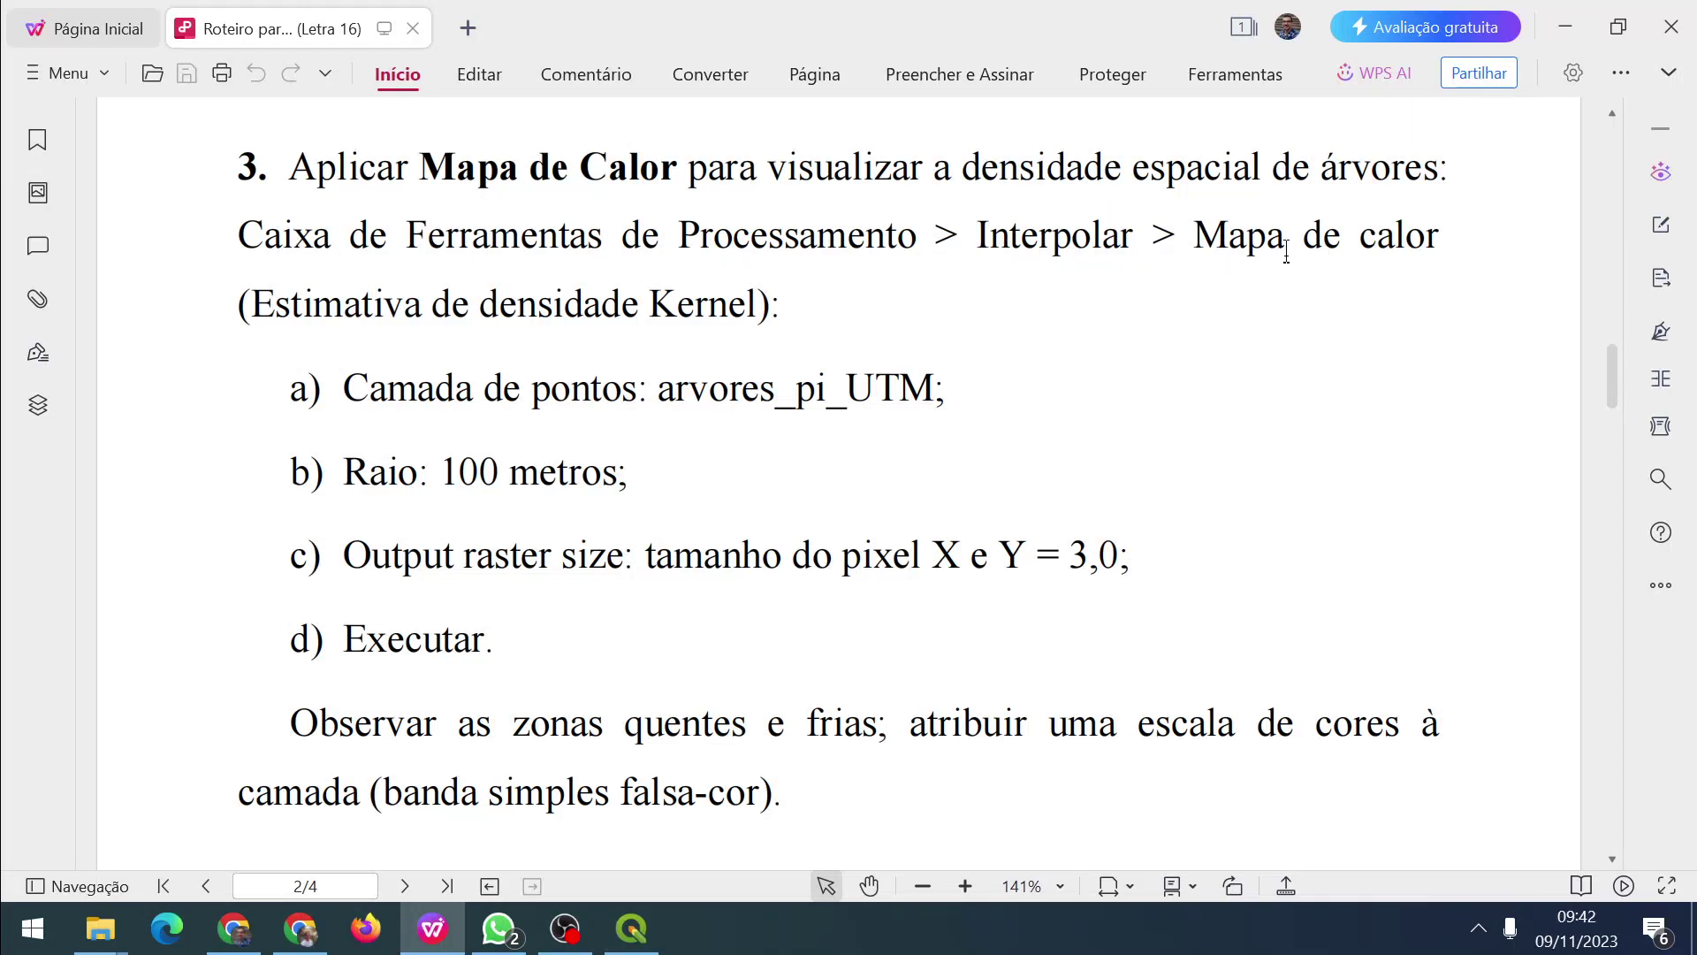
Switch to QGIS and open the Mapa de calor (Estimativa de densidade Kernel) algorithm from the Interpolar group of the processing toolbox.
click(628, 928)
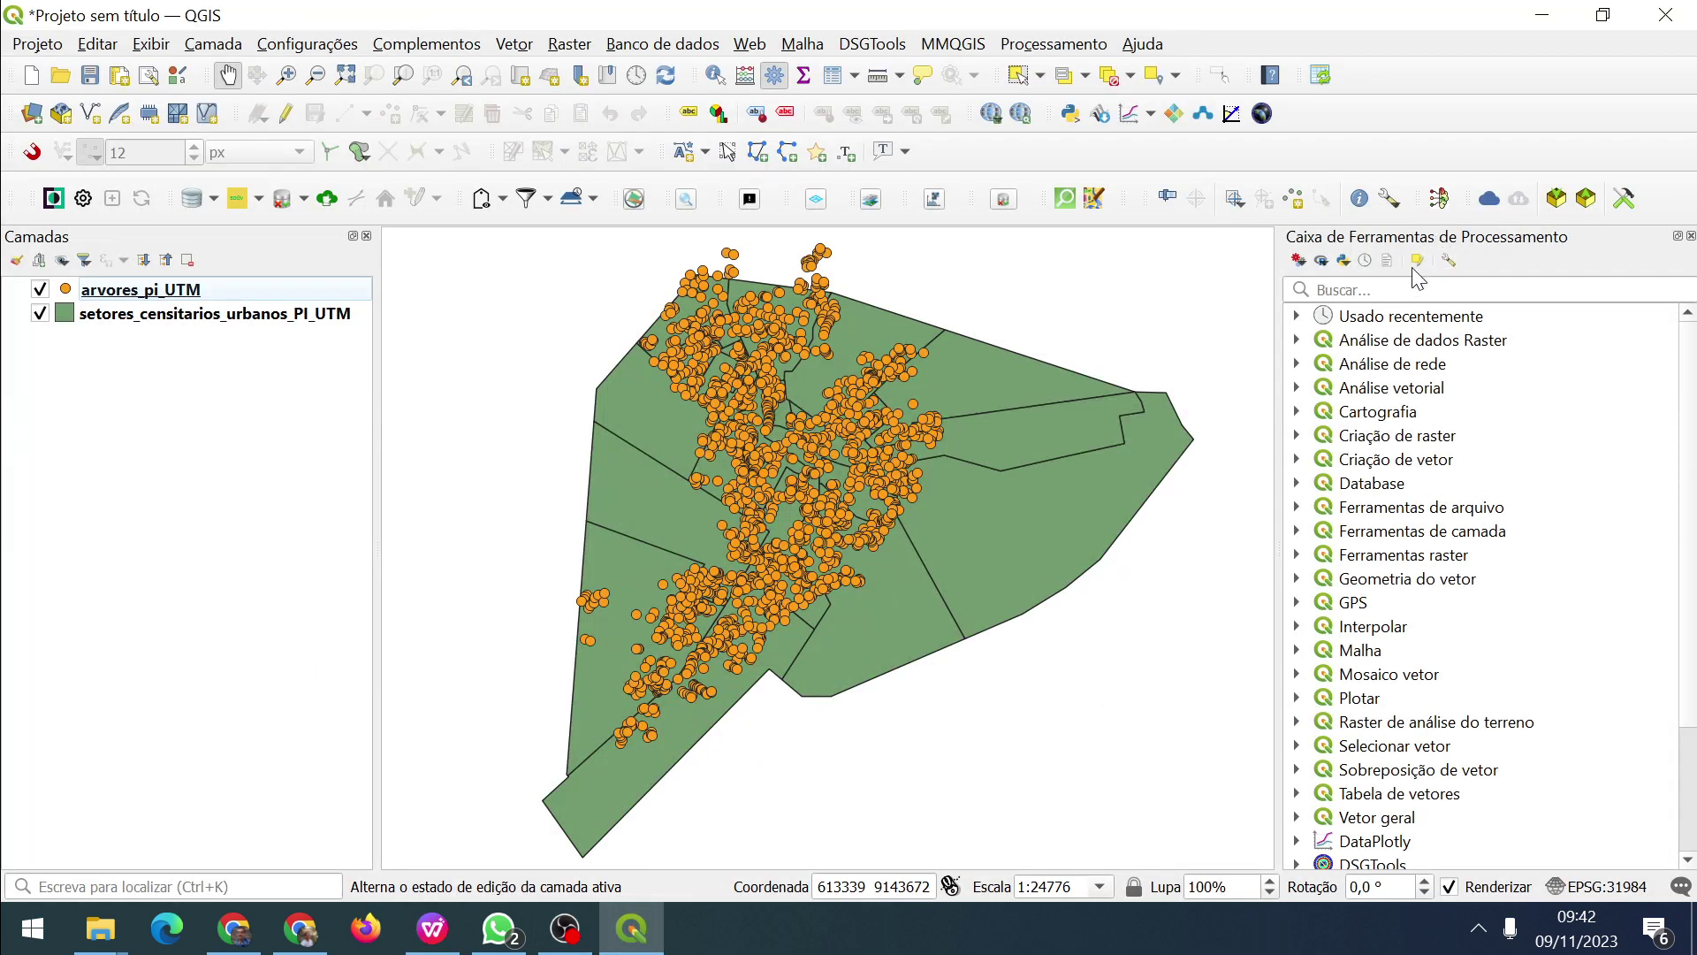
click(1690, 236)
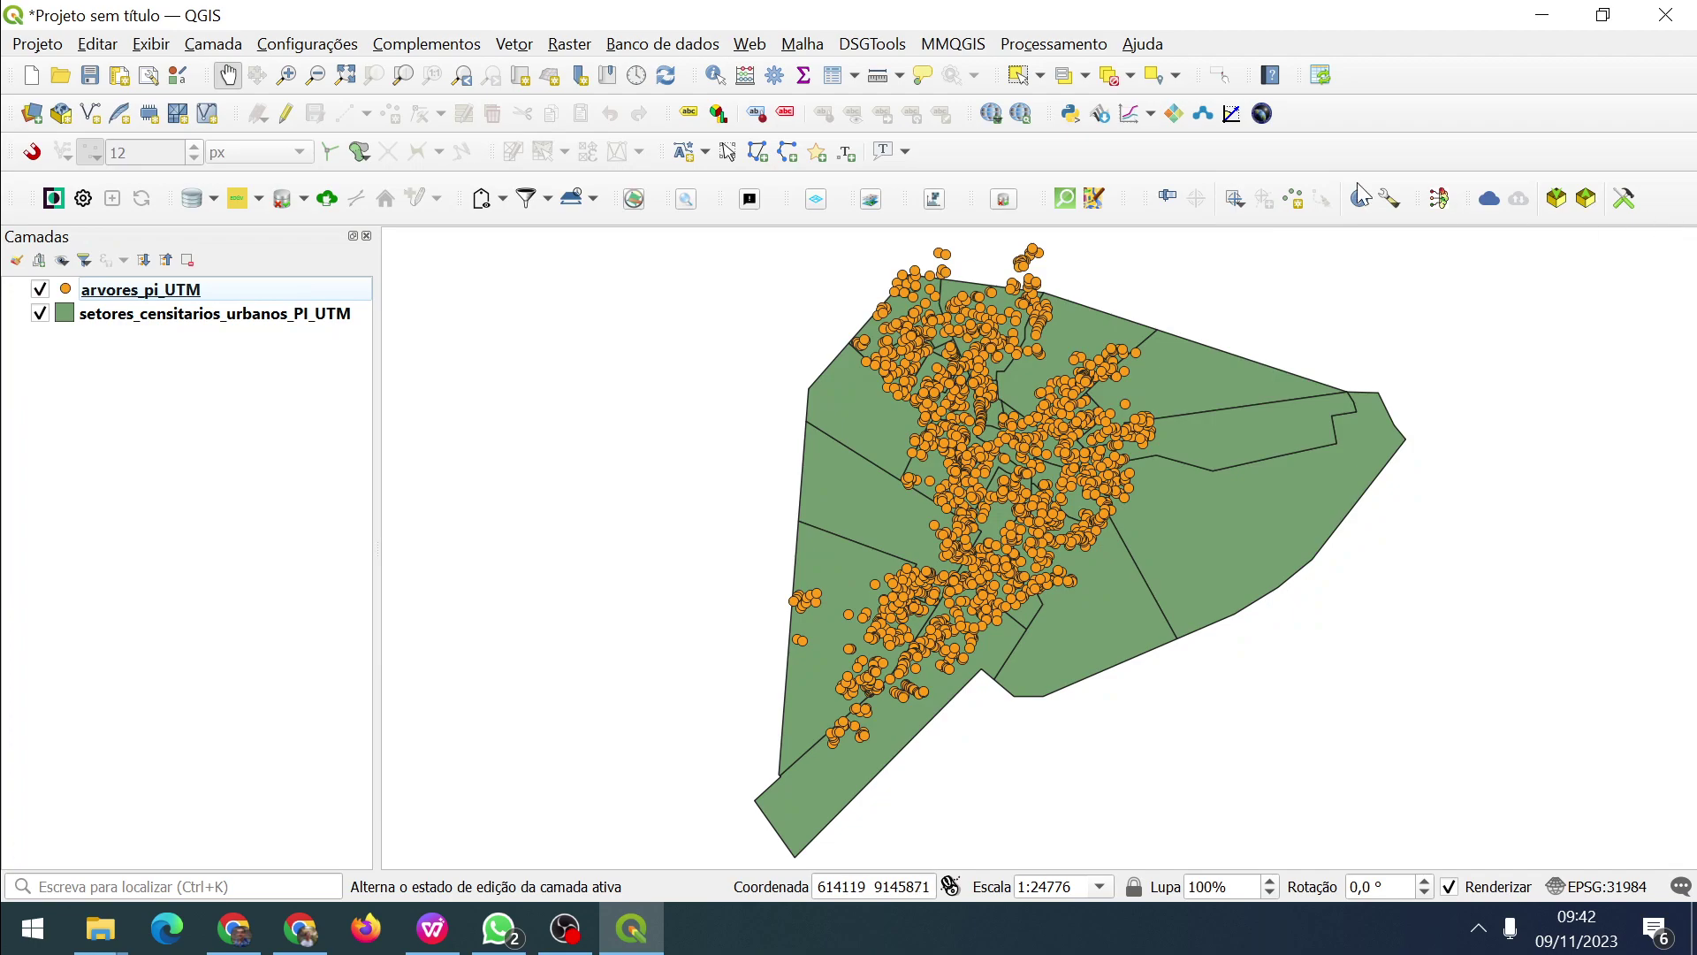
click(1042, 45)
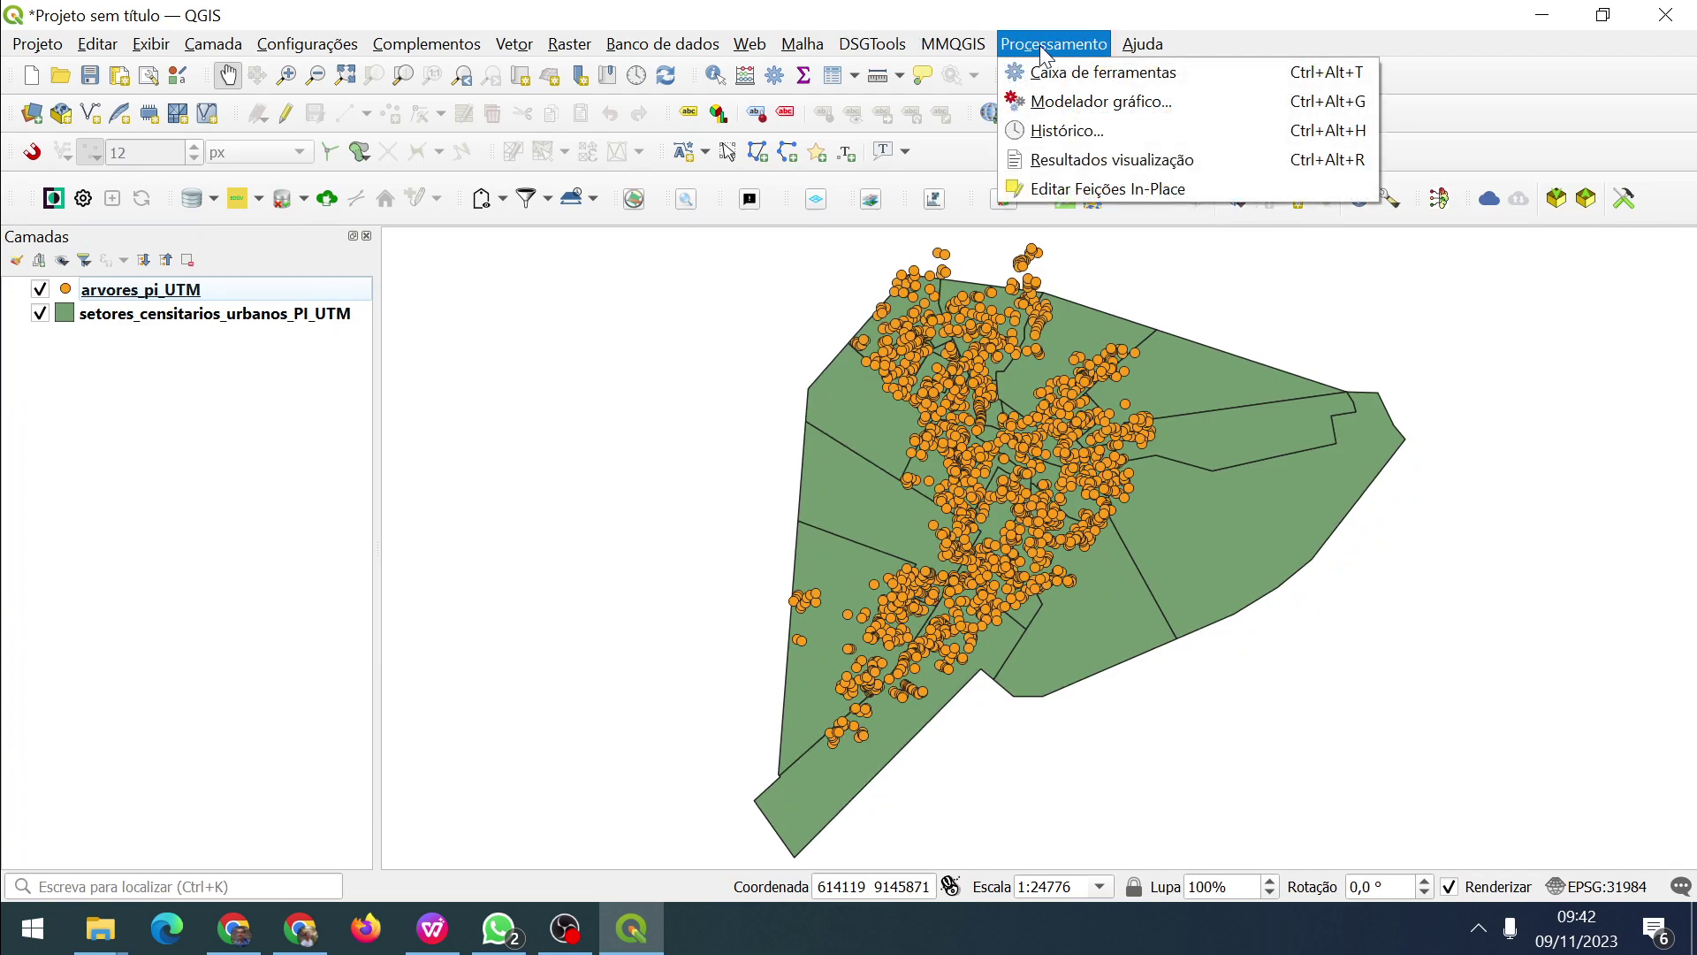
click(1052, 69)
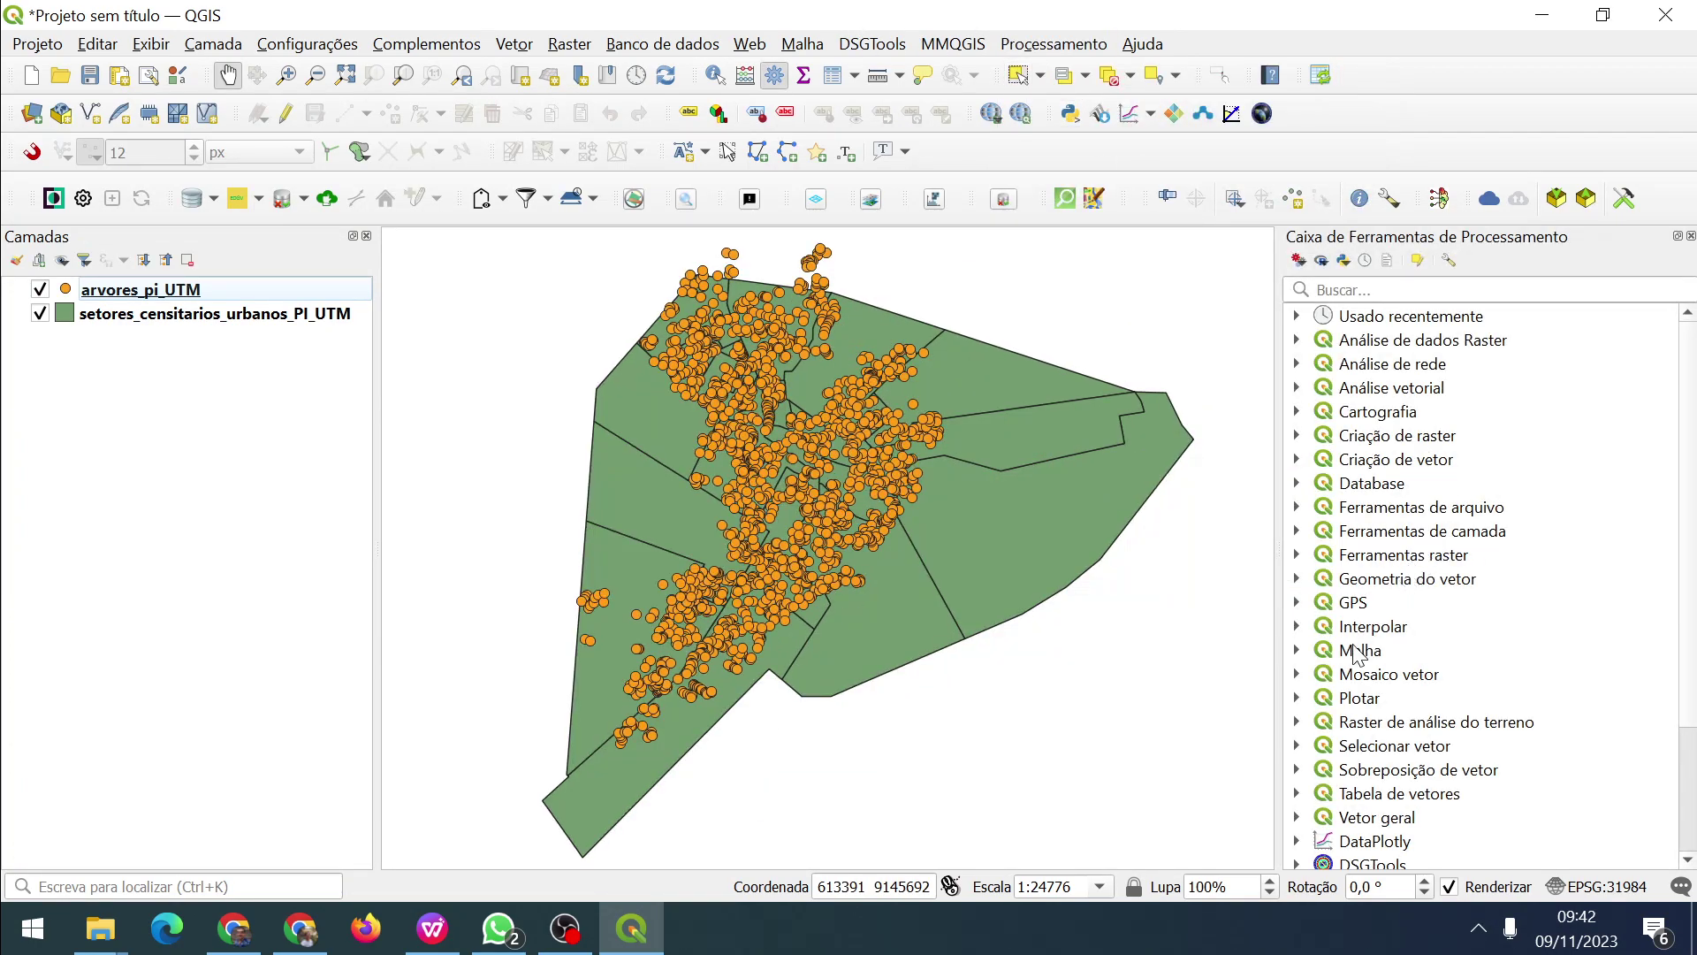
click(1297, 626)
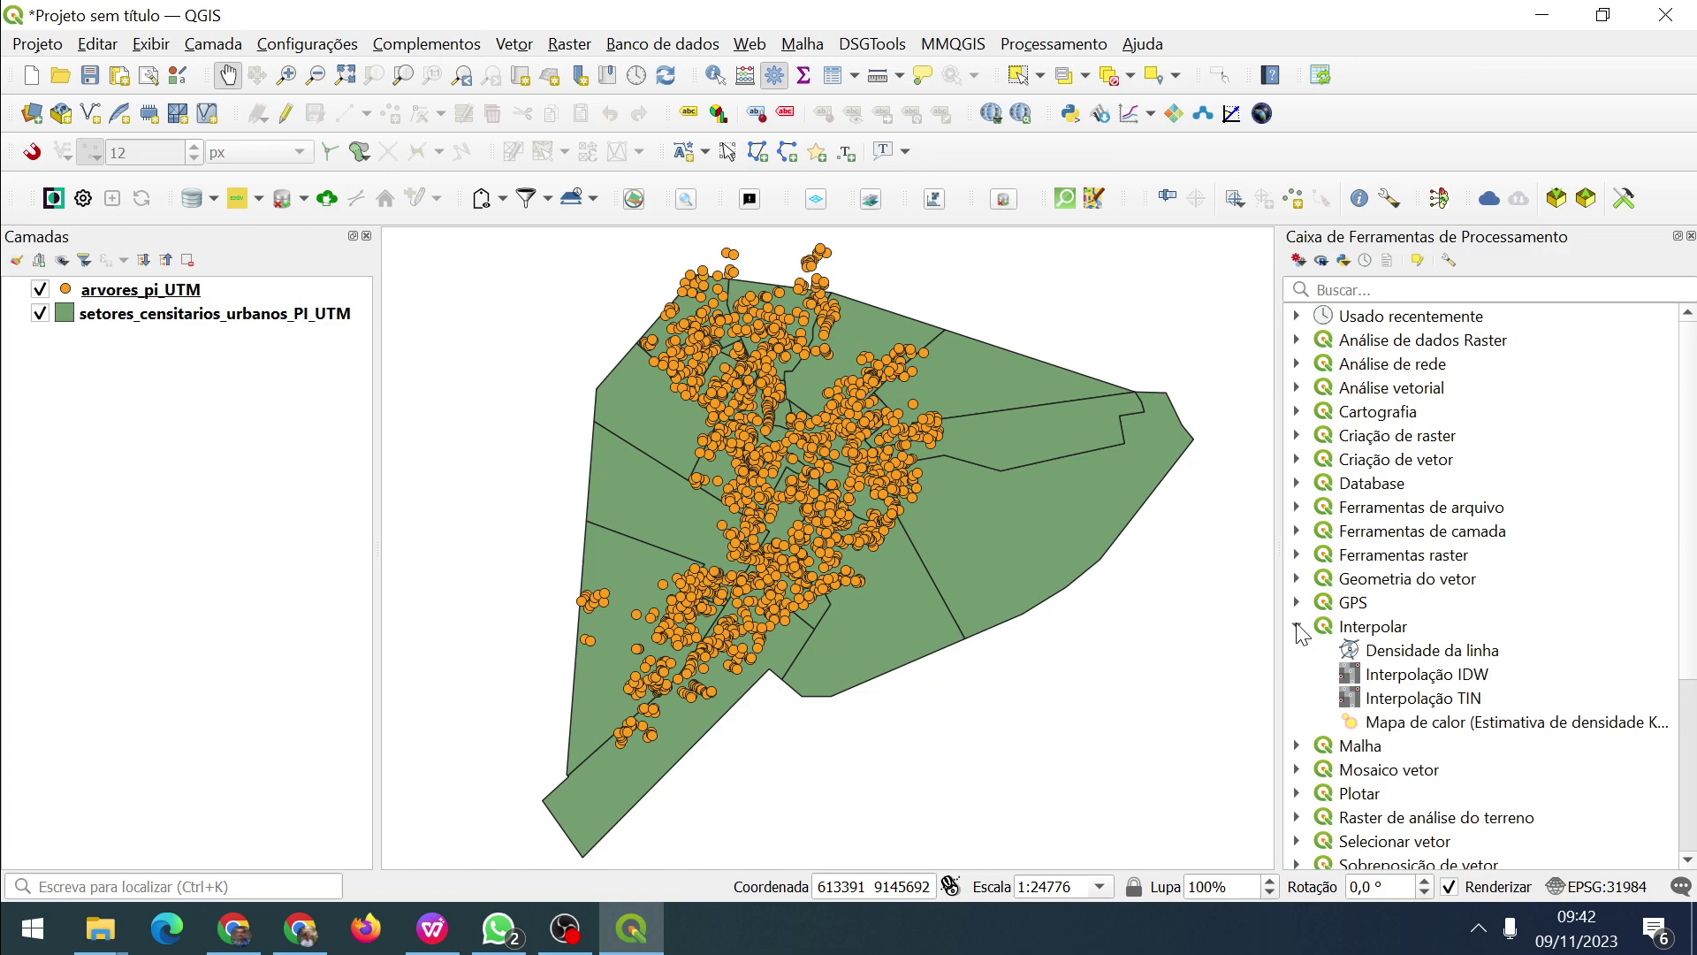
click(1418, 725)
double_click(1418, 725)
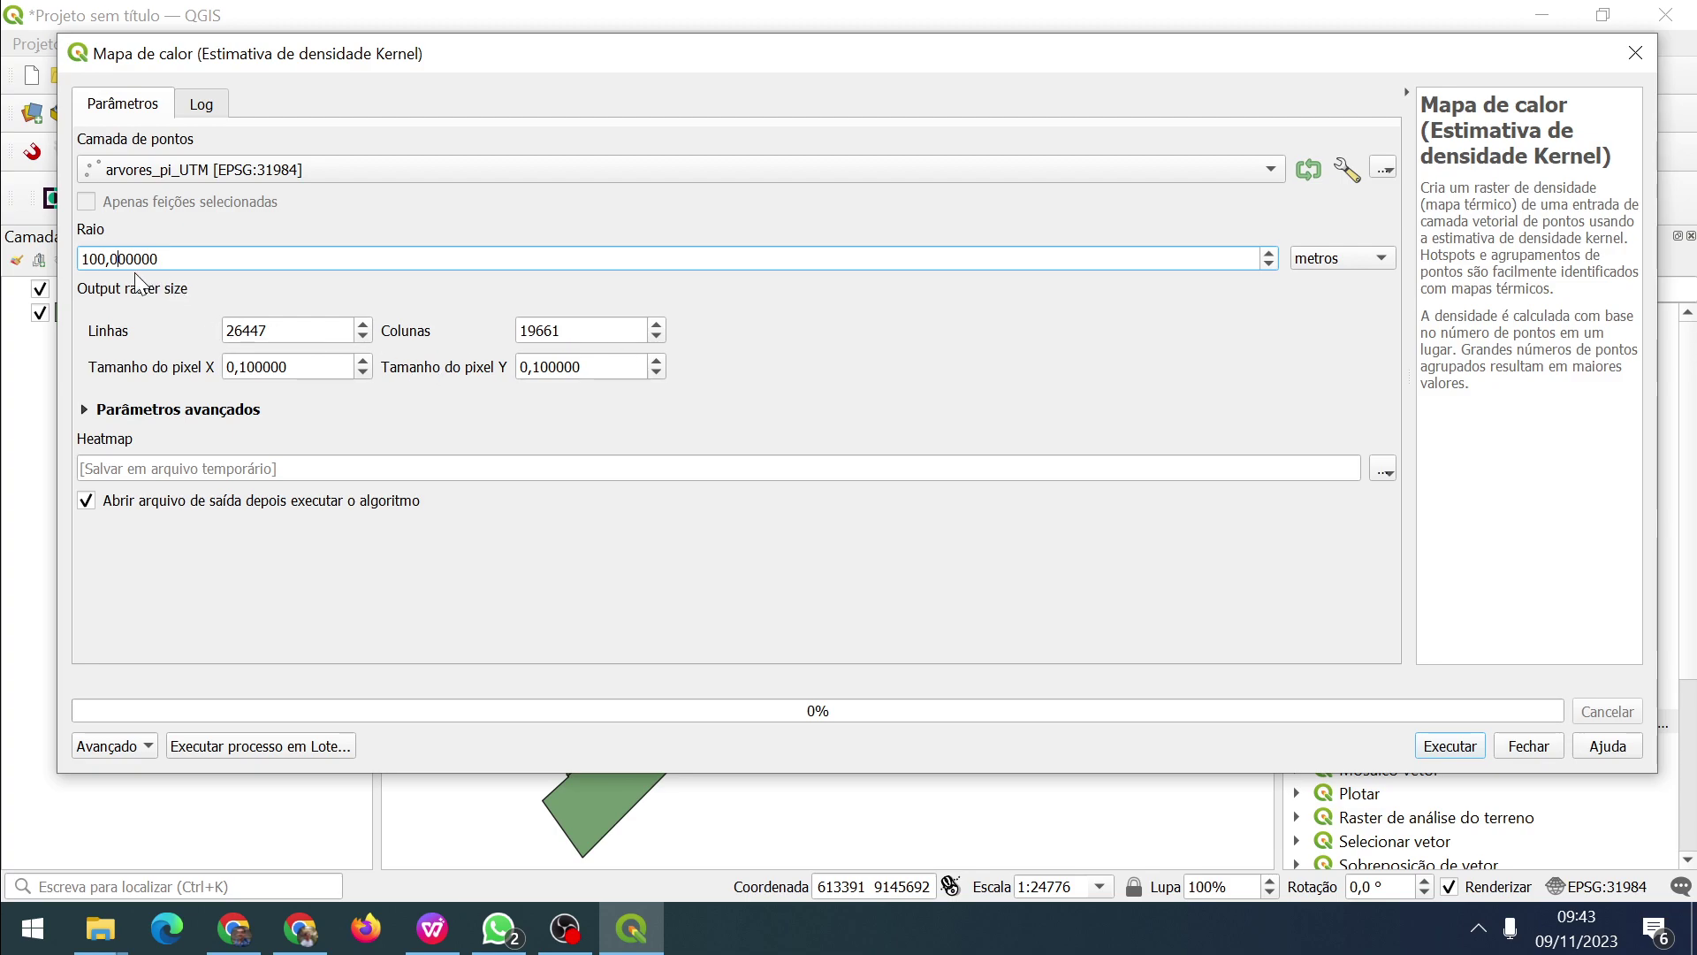
Set the heatmap's output raster pixel size to 3 in X and Y.
click(241, 369)
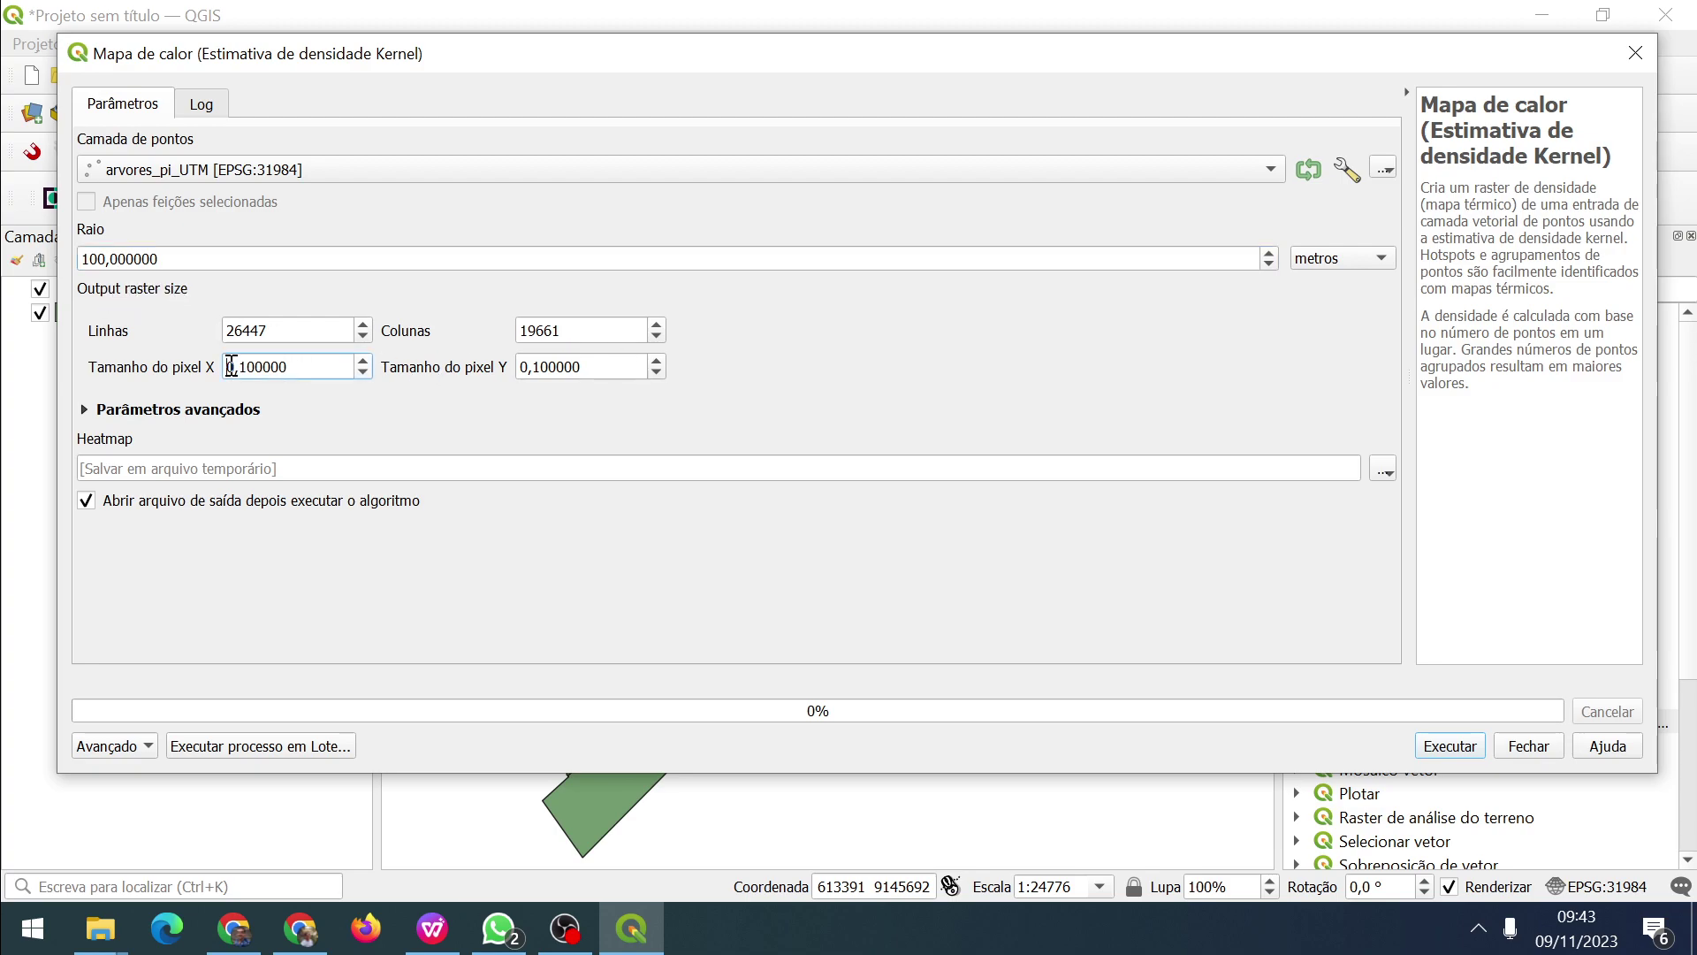
scroll(241, 371, up, 3)
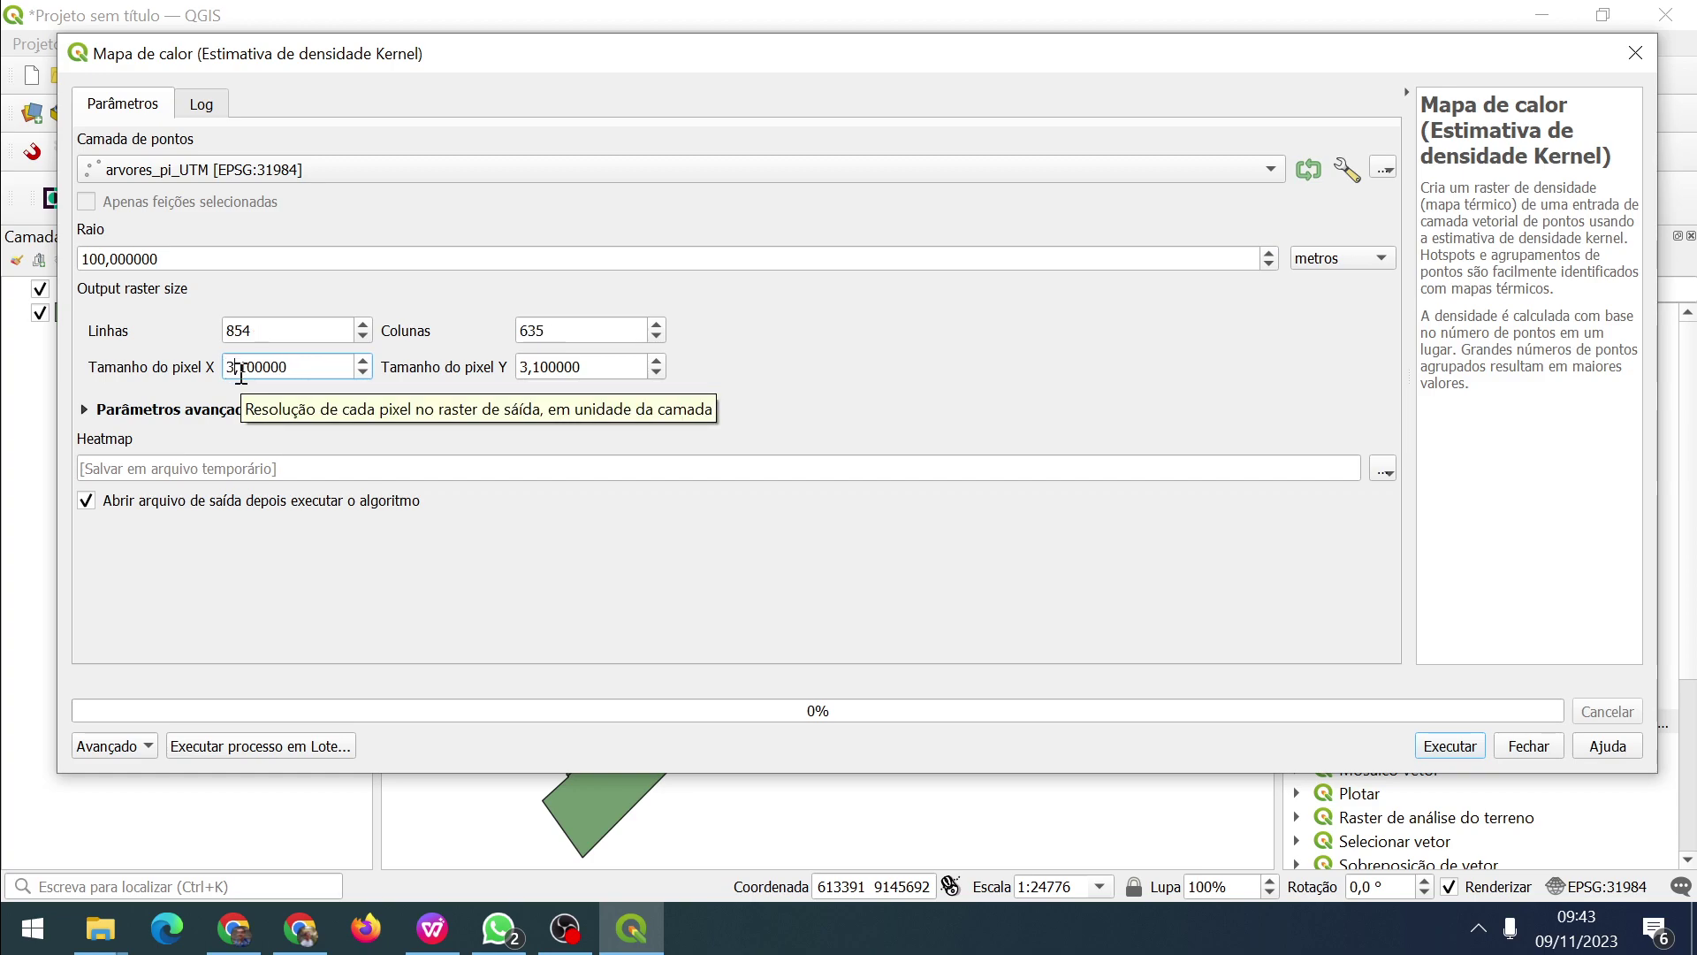
key(Delete)
click(274, 332)
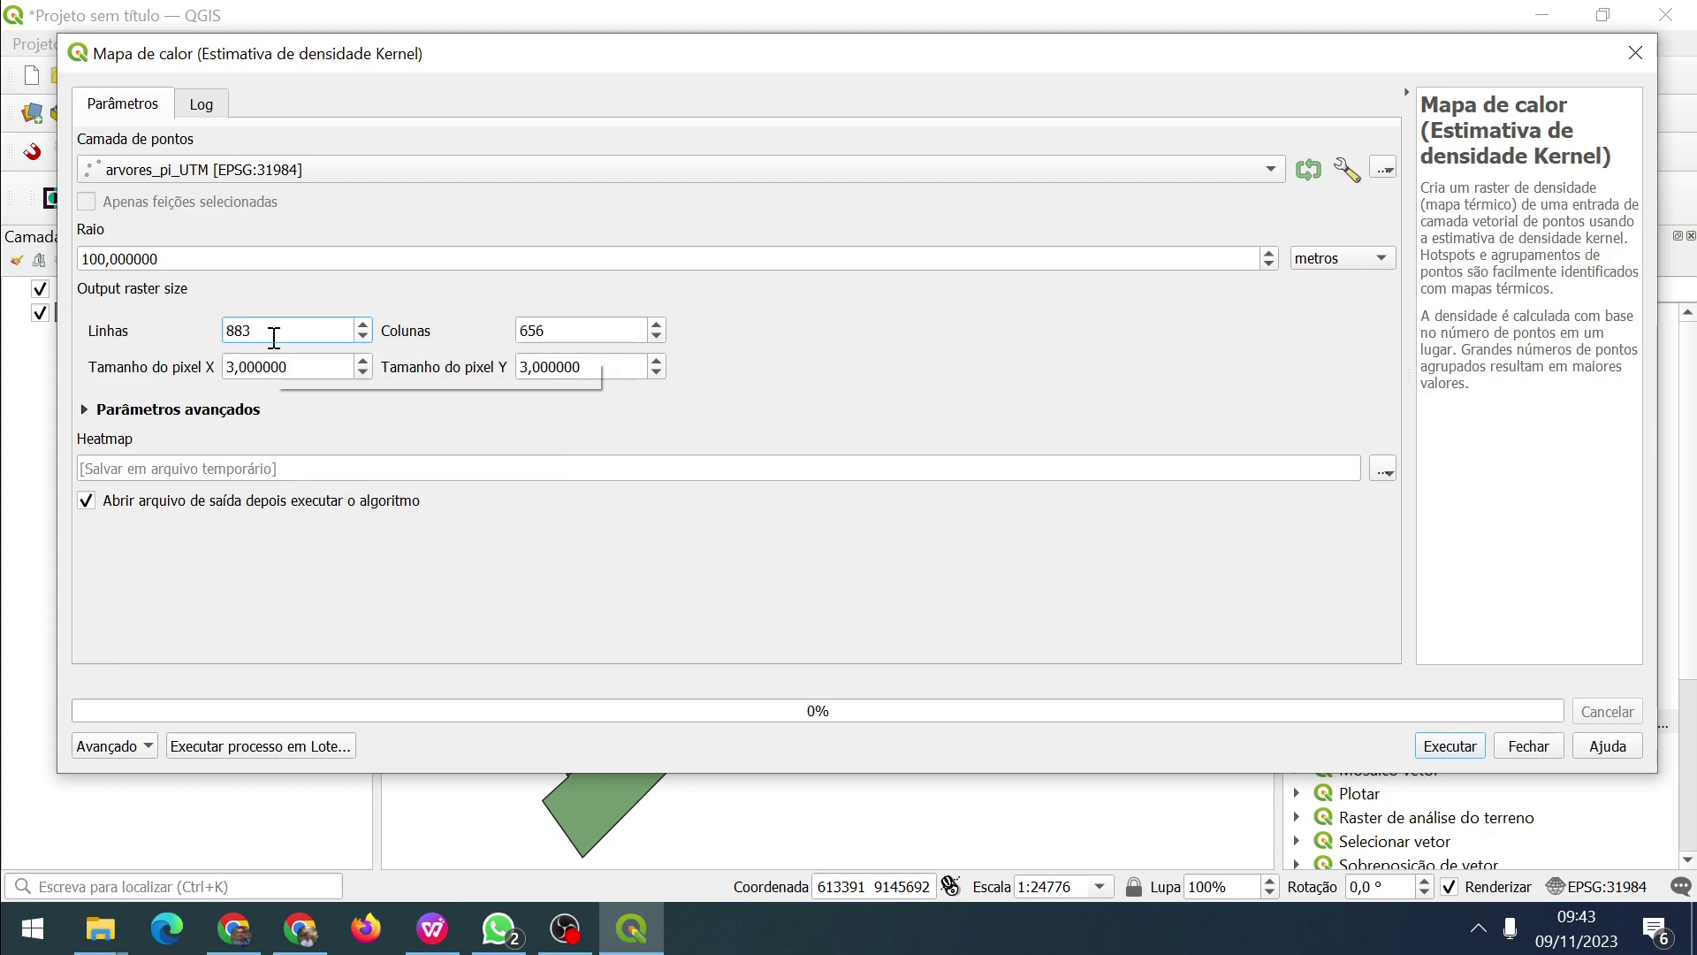
click(561, 332)
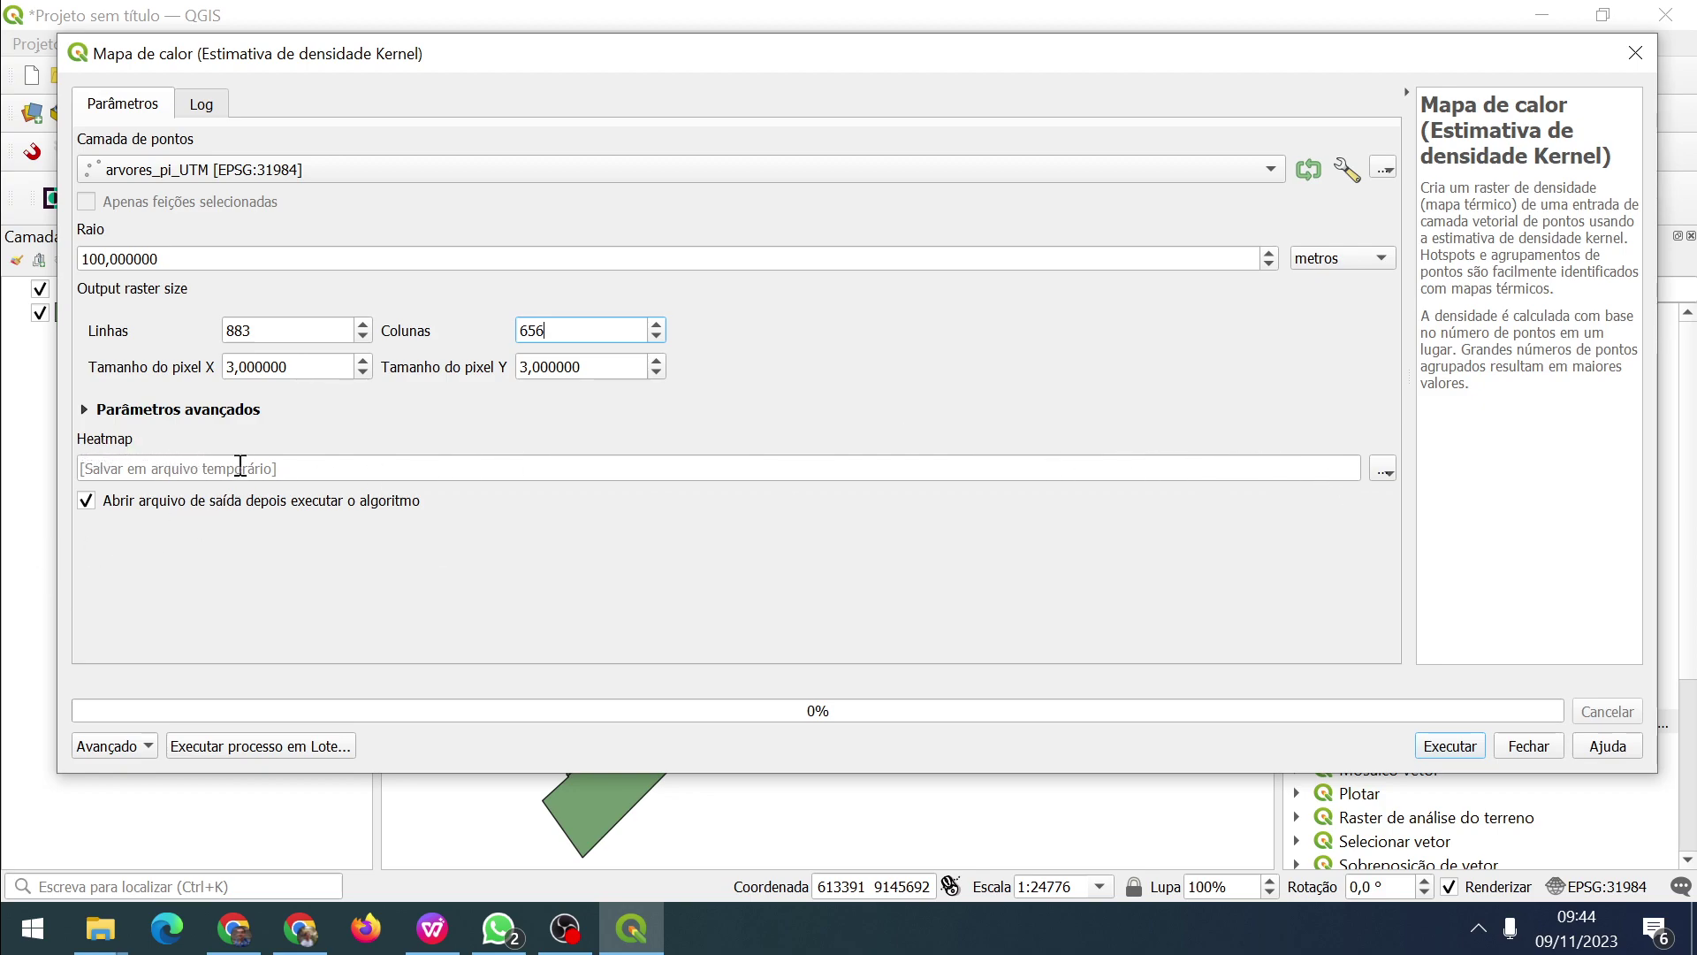
click(1382, 473)
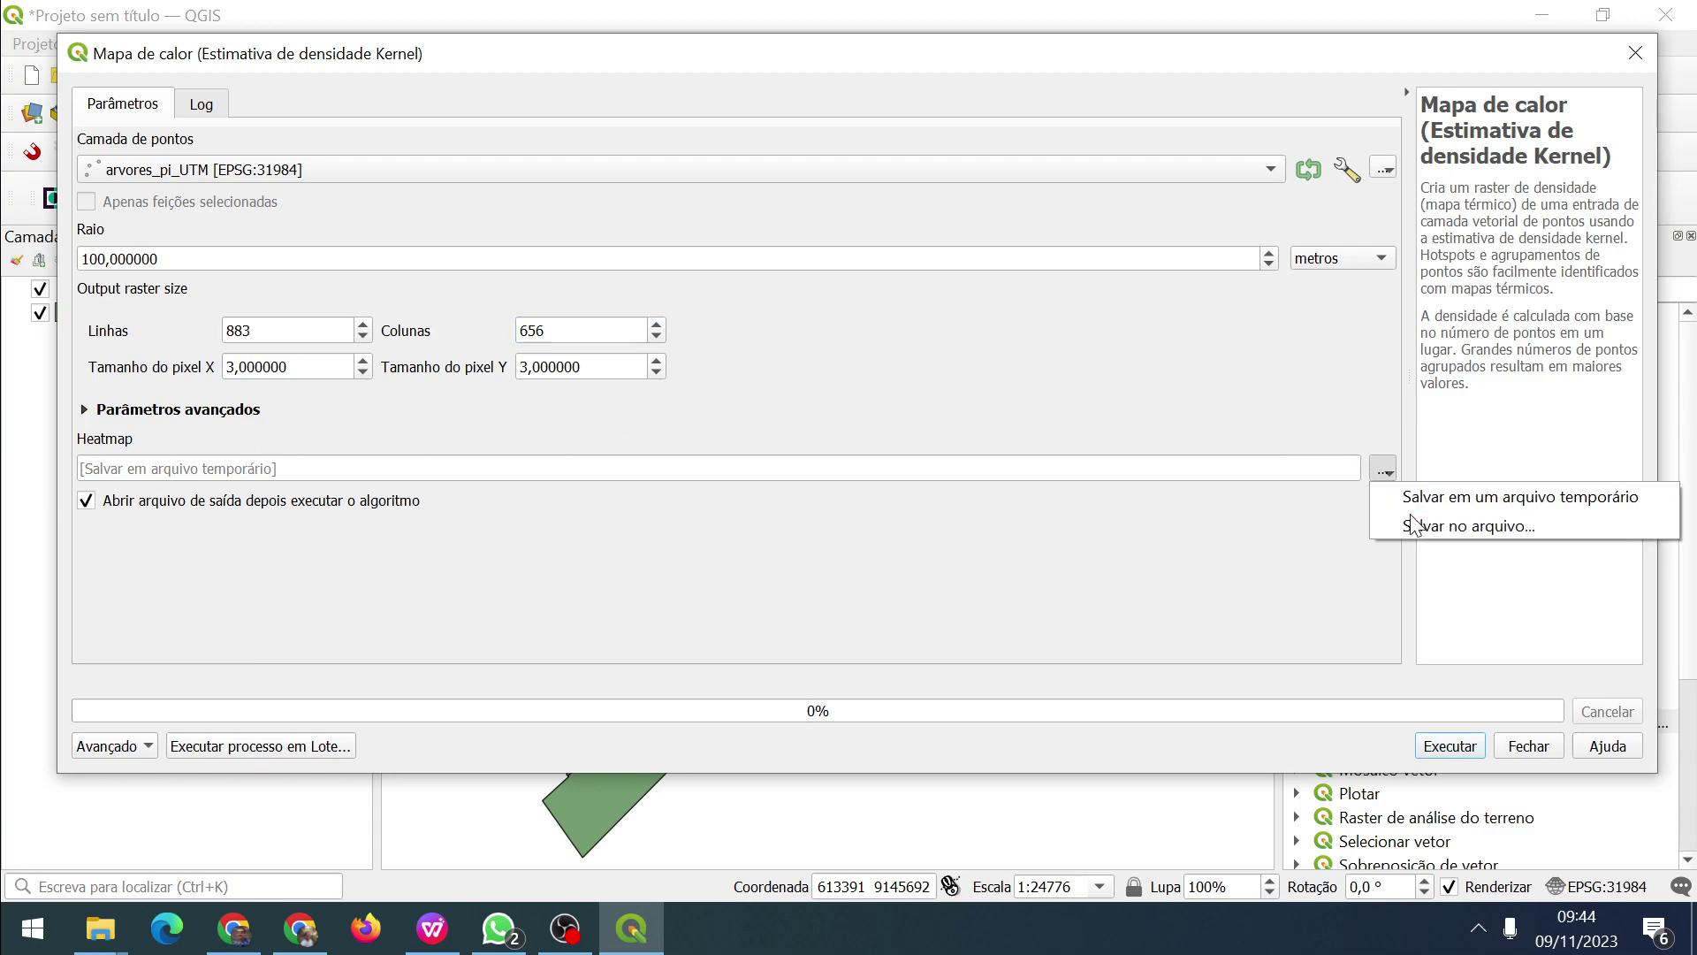
click(1413, 519)
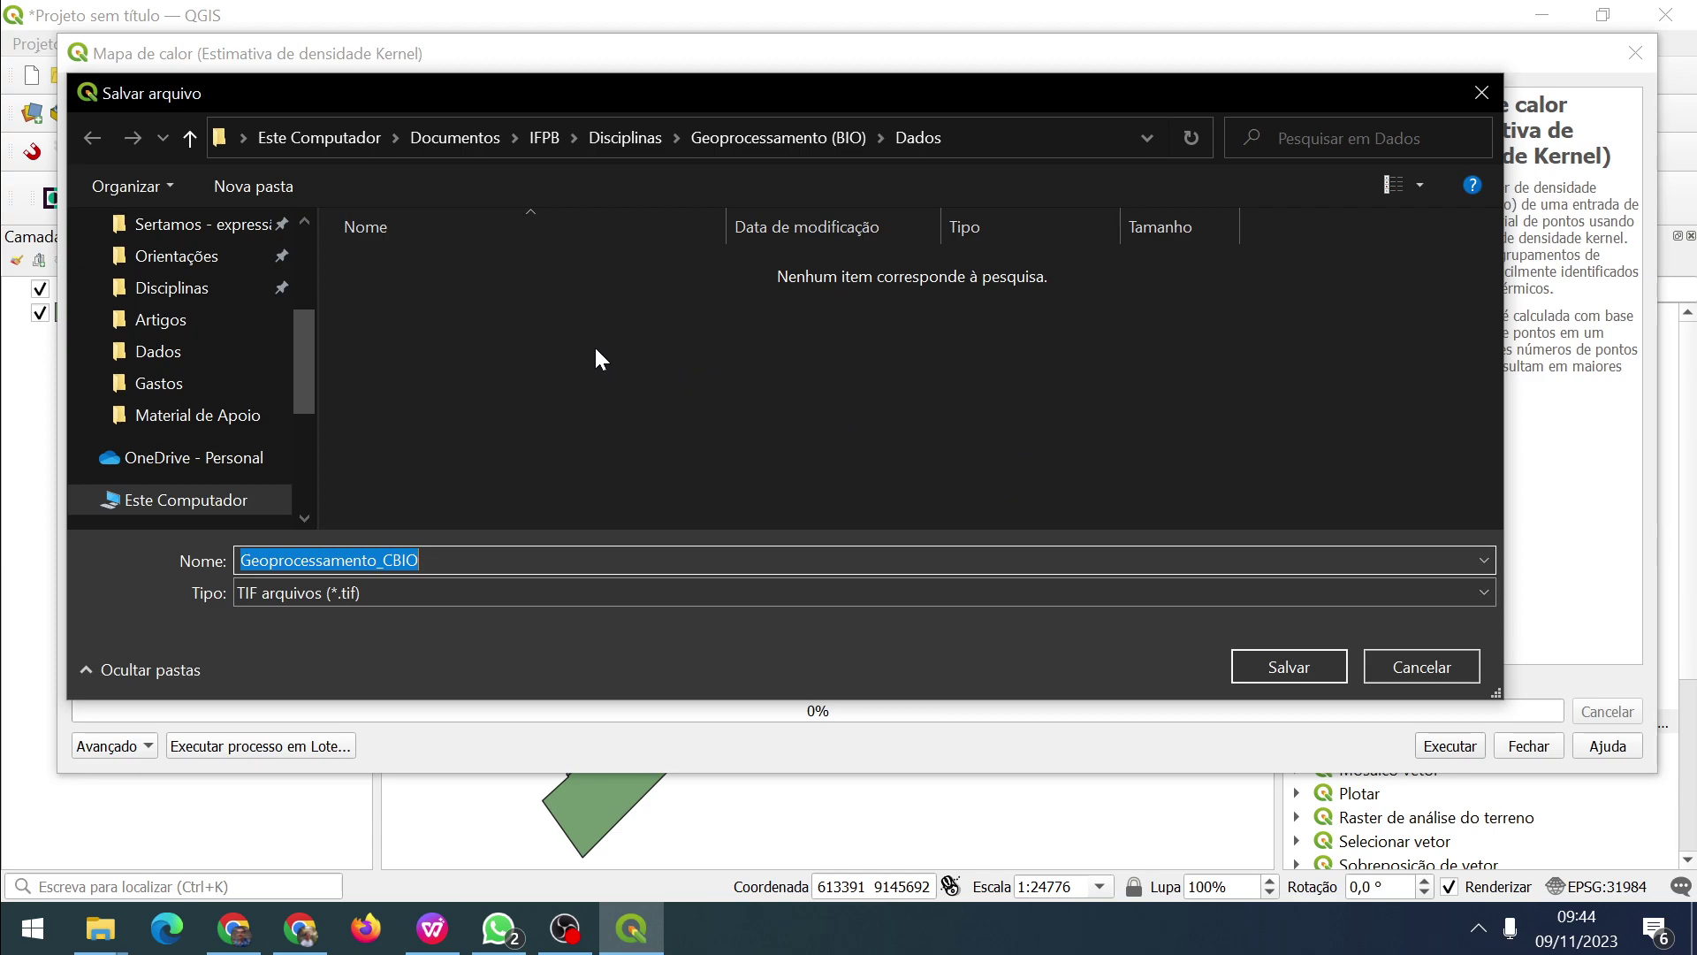
click(1381, 668)
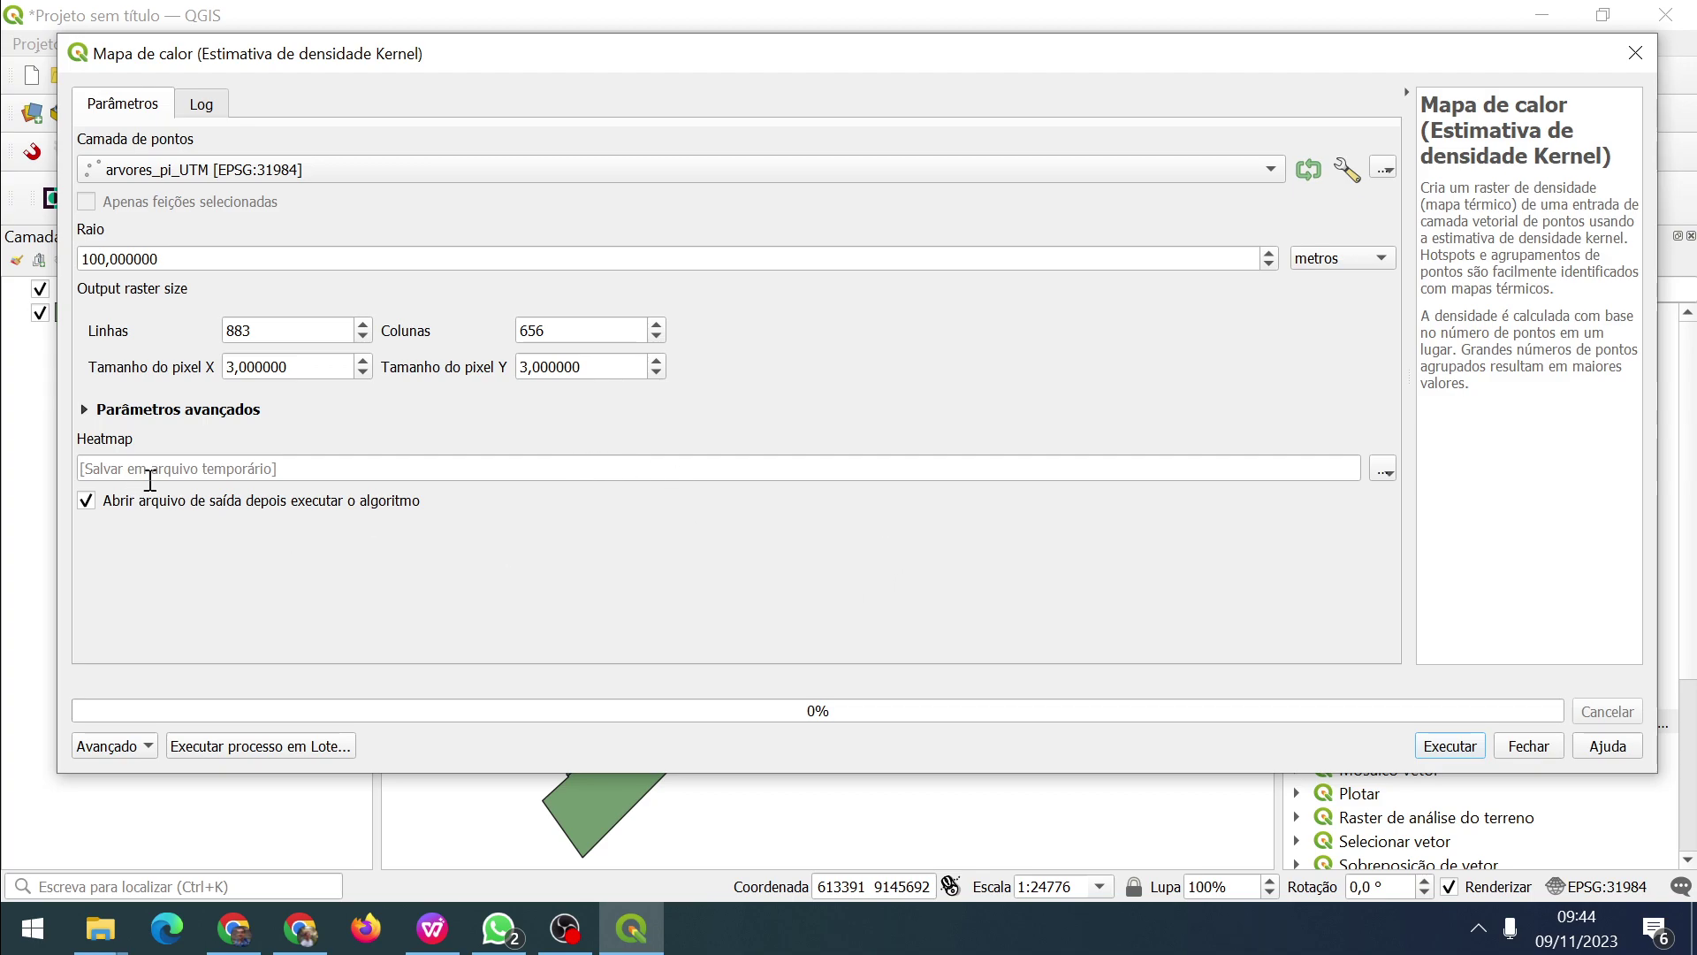
Run the kernel density heatmap on arvores_pi_UTM with a temporary output file and close the algorithm dialog.
click(1438, 751)
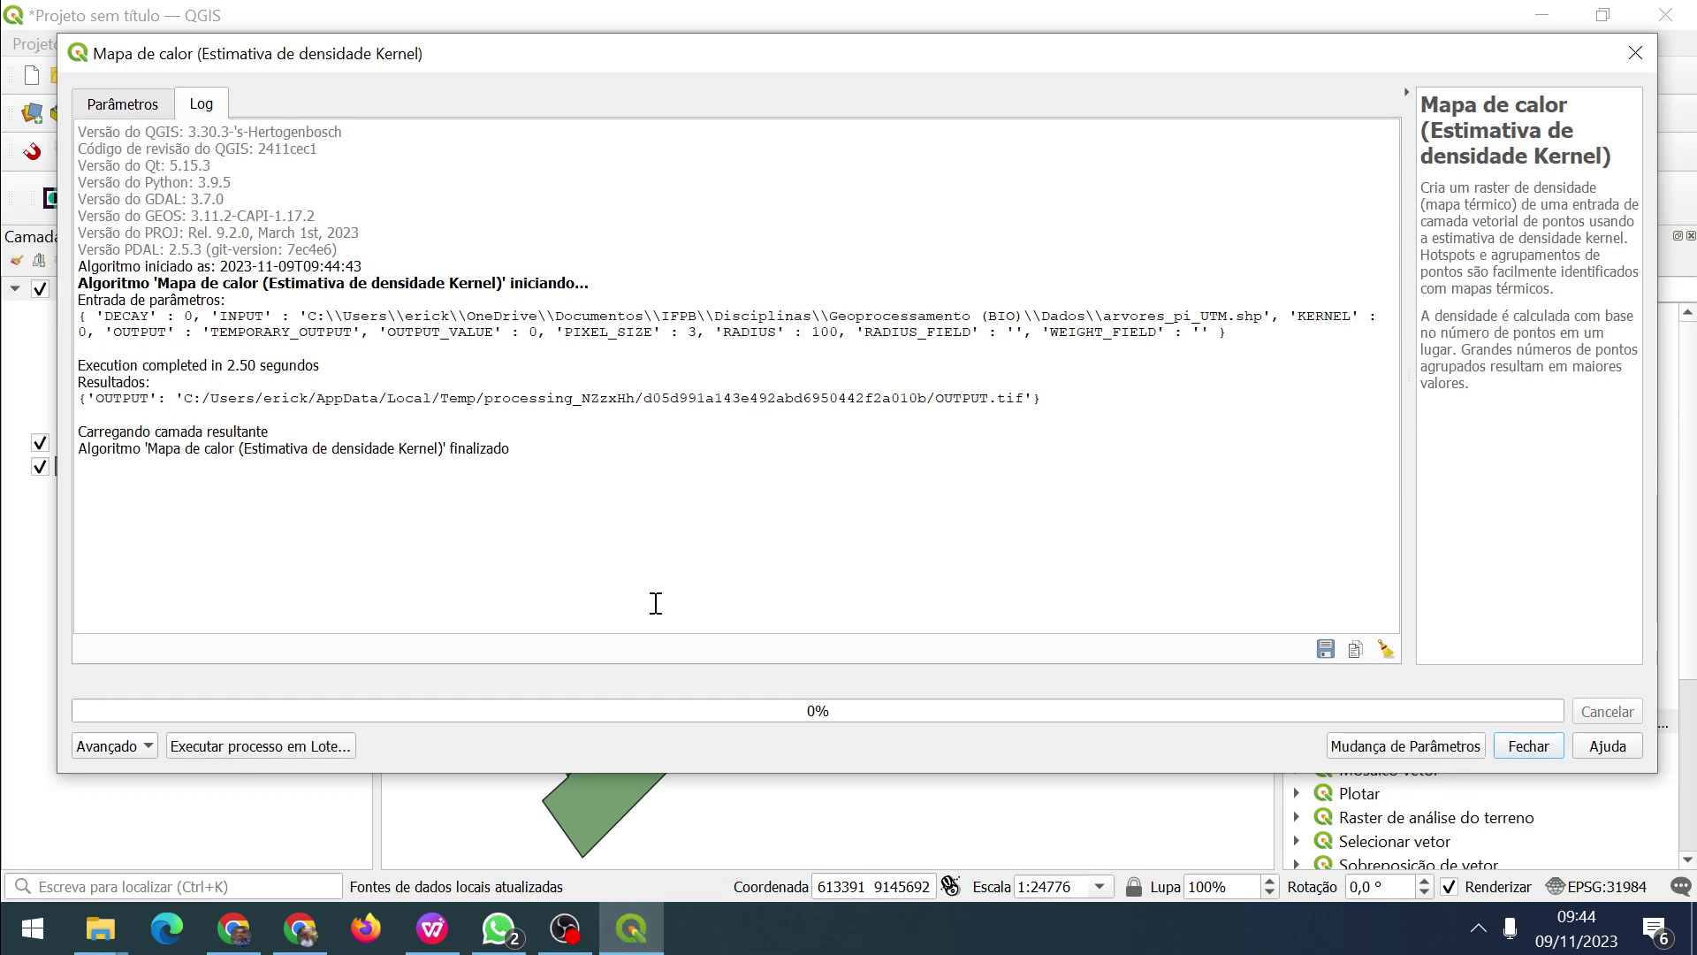
click(1522, 744)
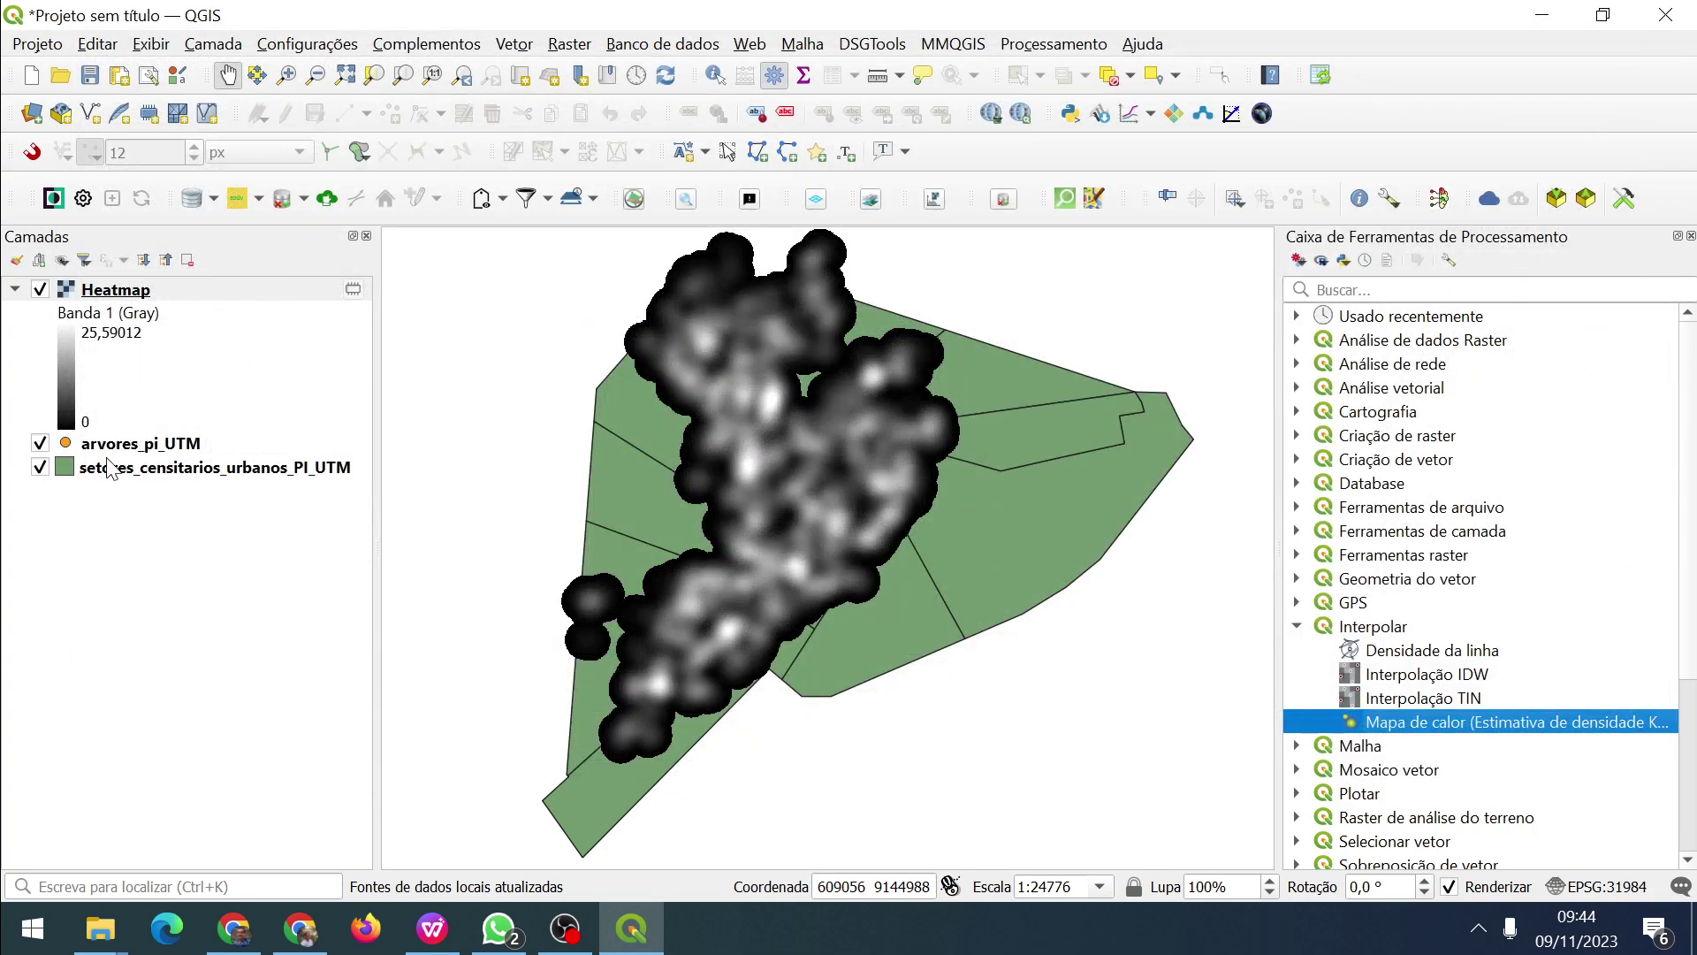
Move the Heatmap layer below arvores_pi_UTM in the layer order and return it to the top.
drag(188, 289, 150, 456)
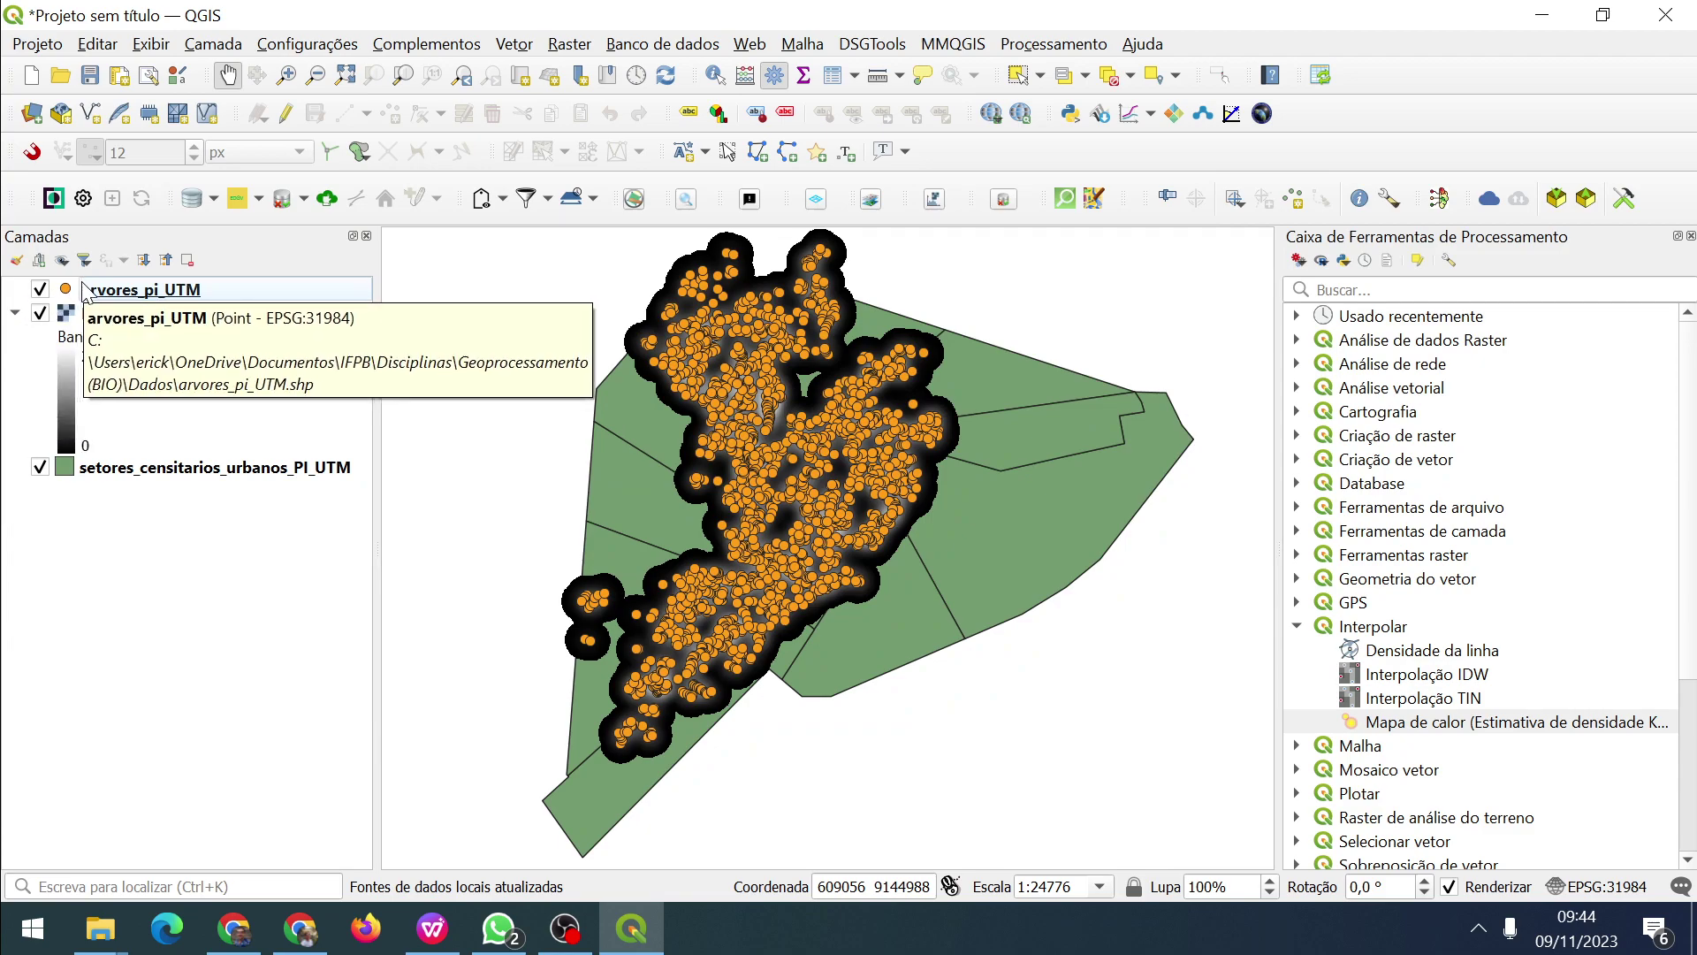
click(17, 313)
click(127, 296)
drag(126, 296, 122, 323)
click(12, 292)
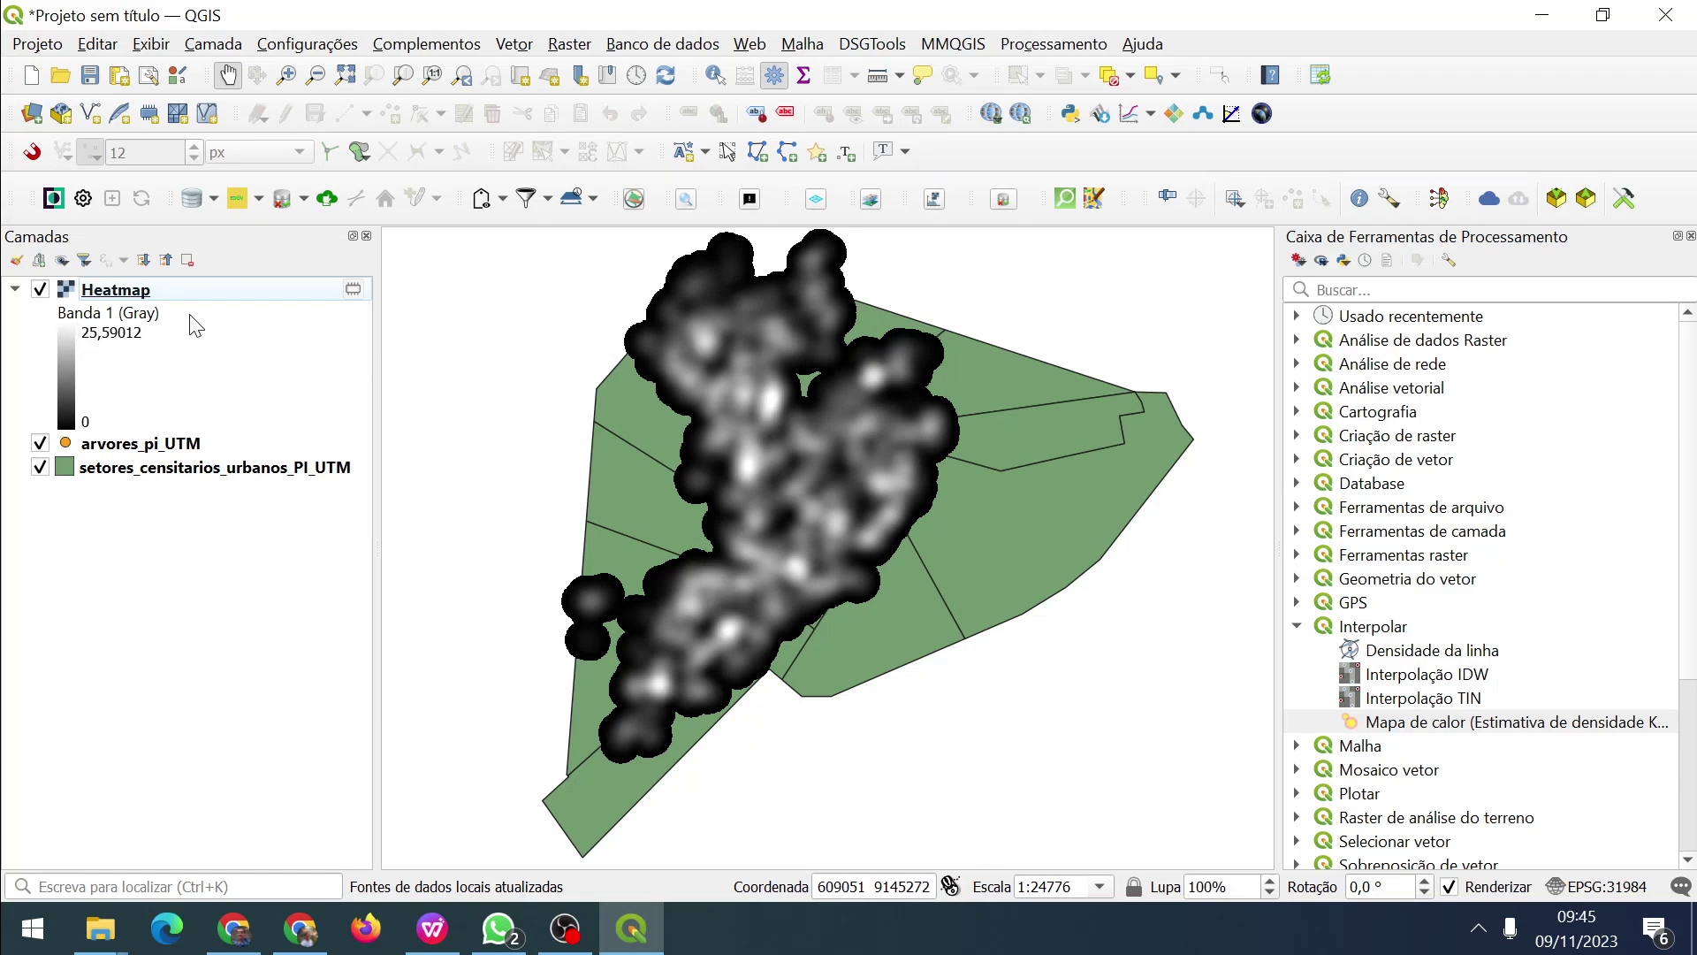
Change the Heatmap layer's symbology to Banda simples falsa-cor rendering and accept the layer properties.
right_click(132, 285)
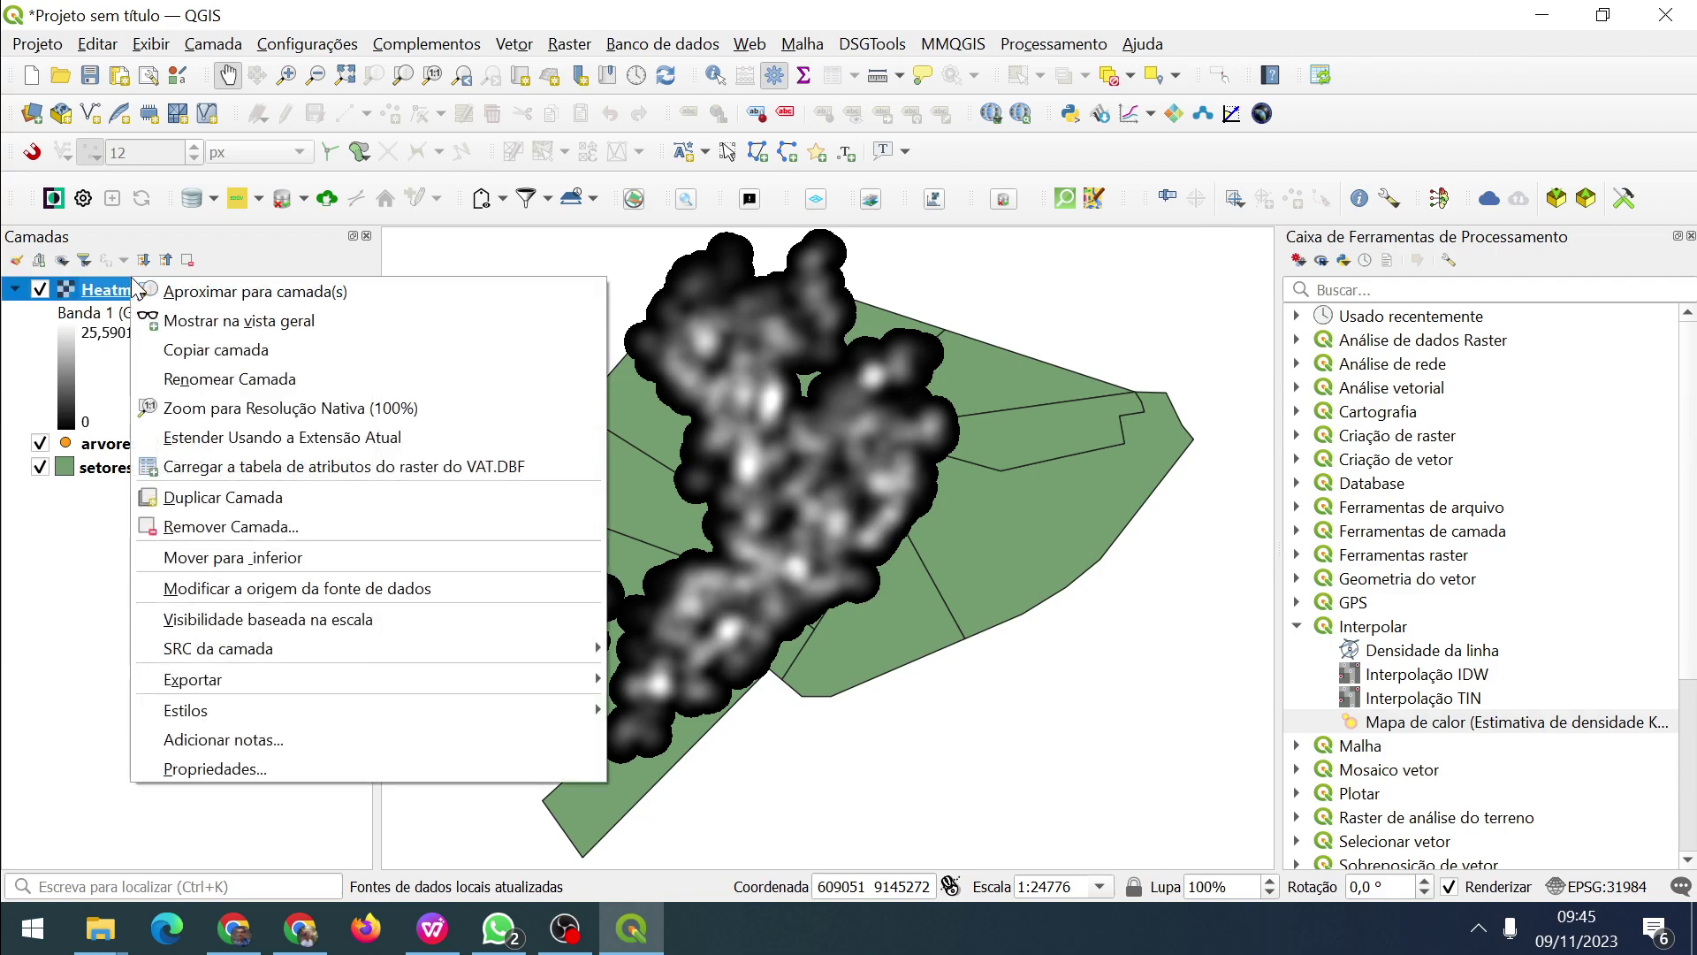
click(221, 772)
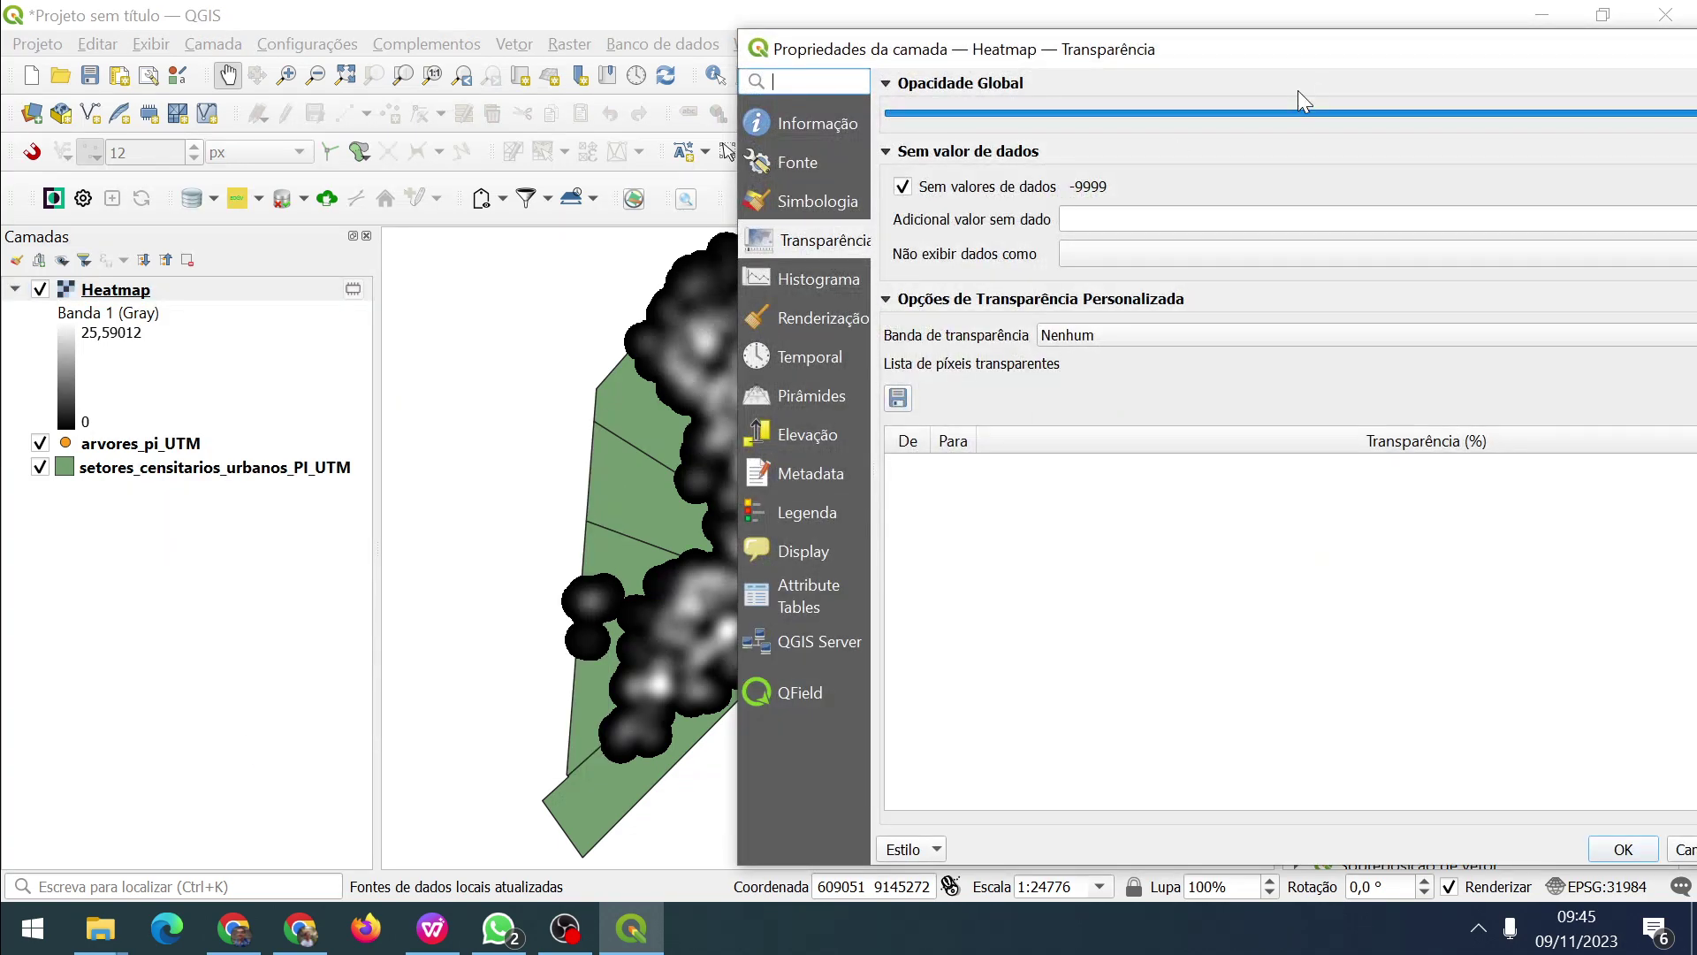
drag(1278, 55, 858, 38)
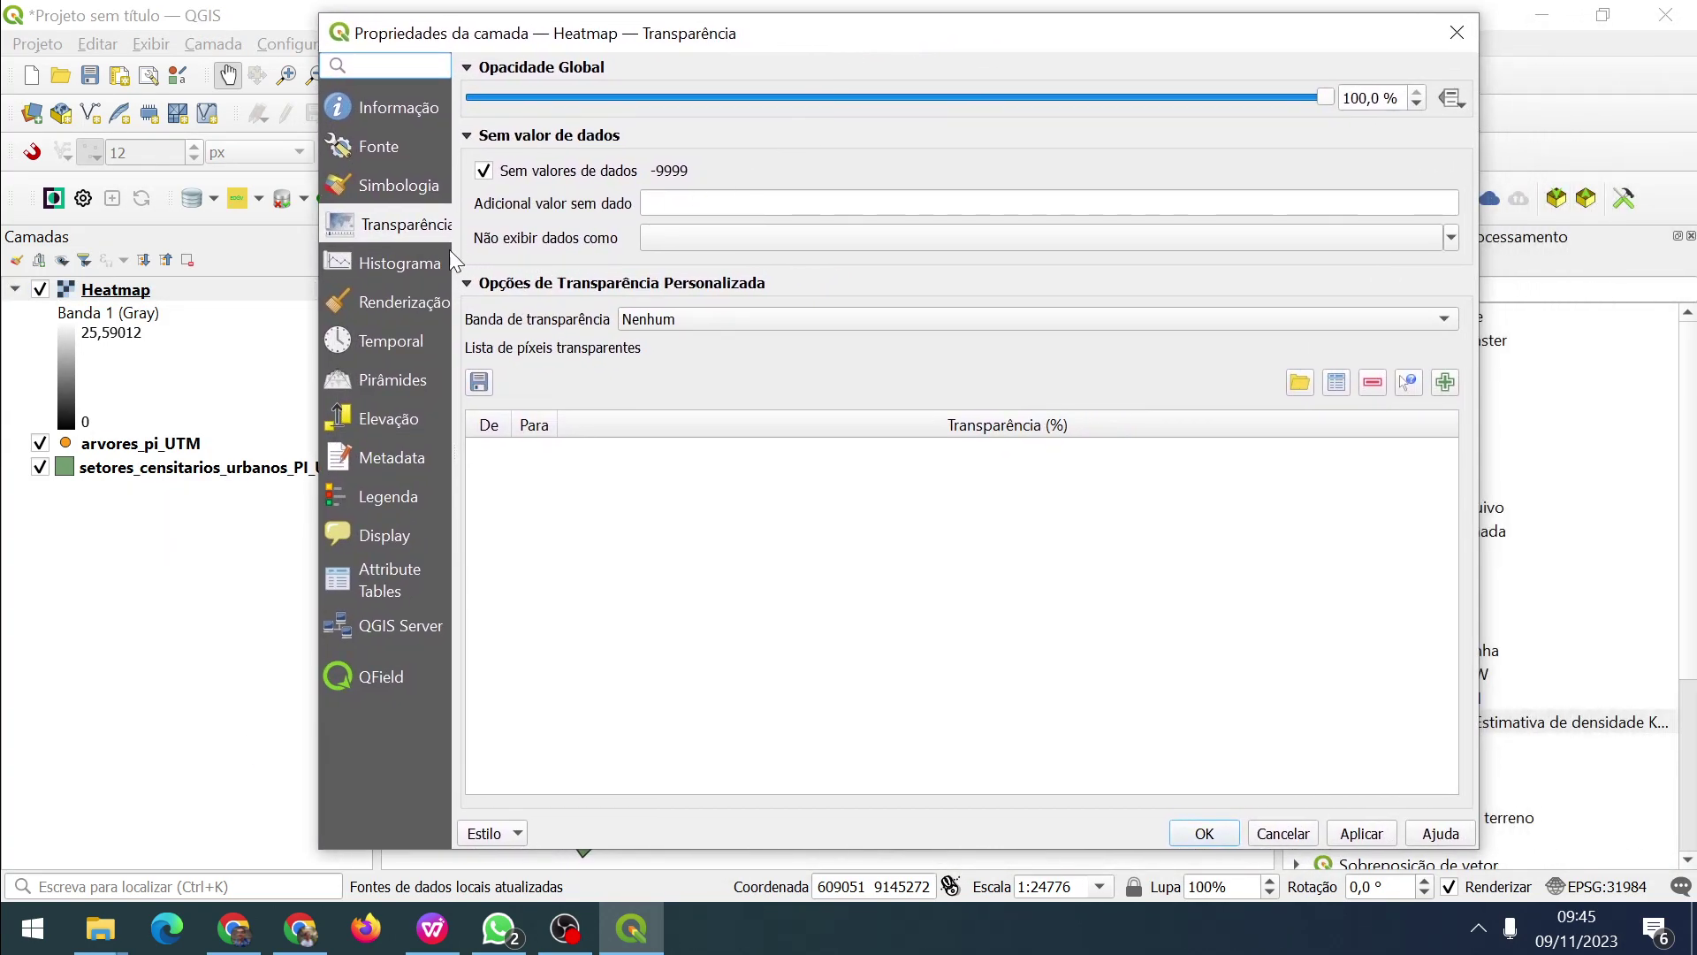
click(373, 187)
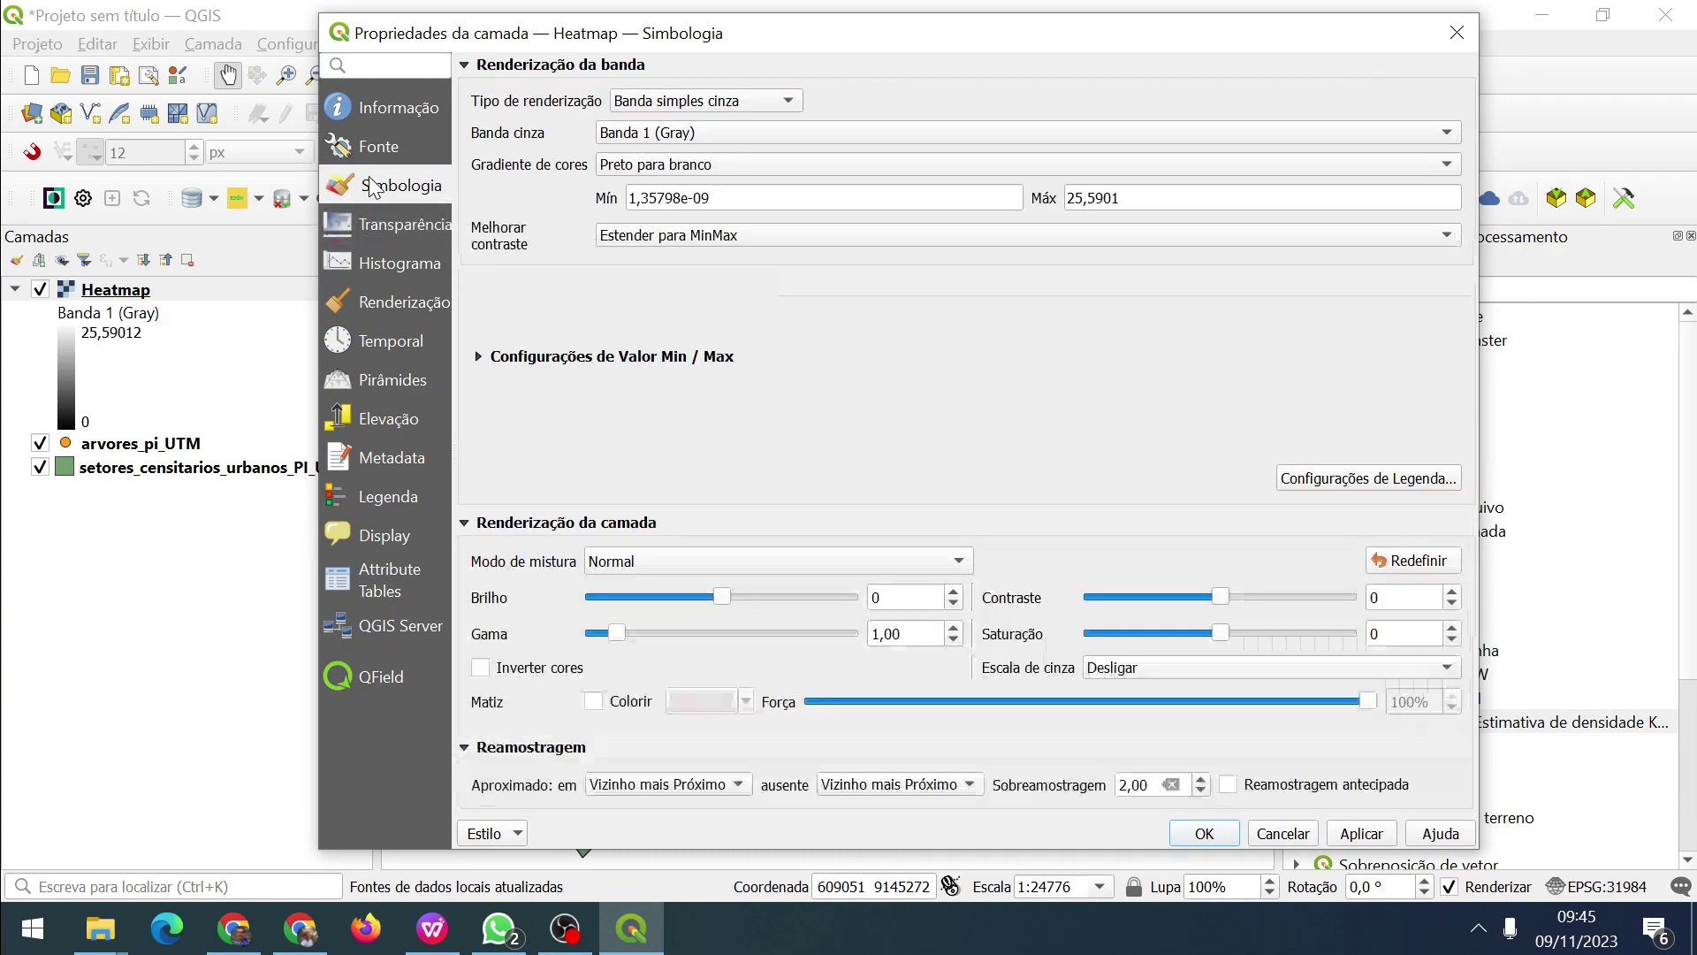
click(749, 99)
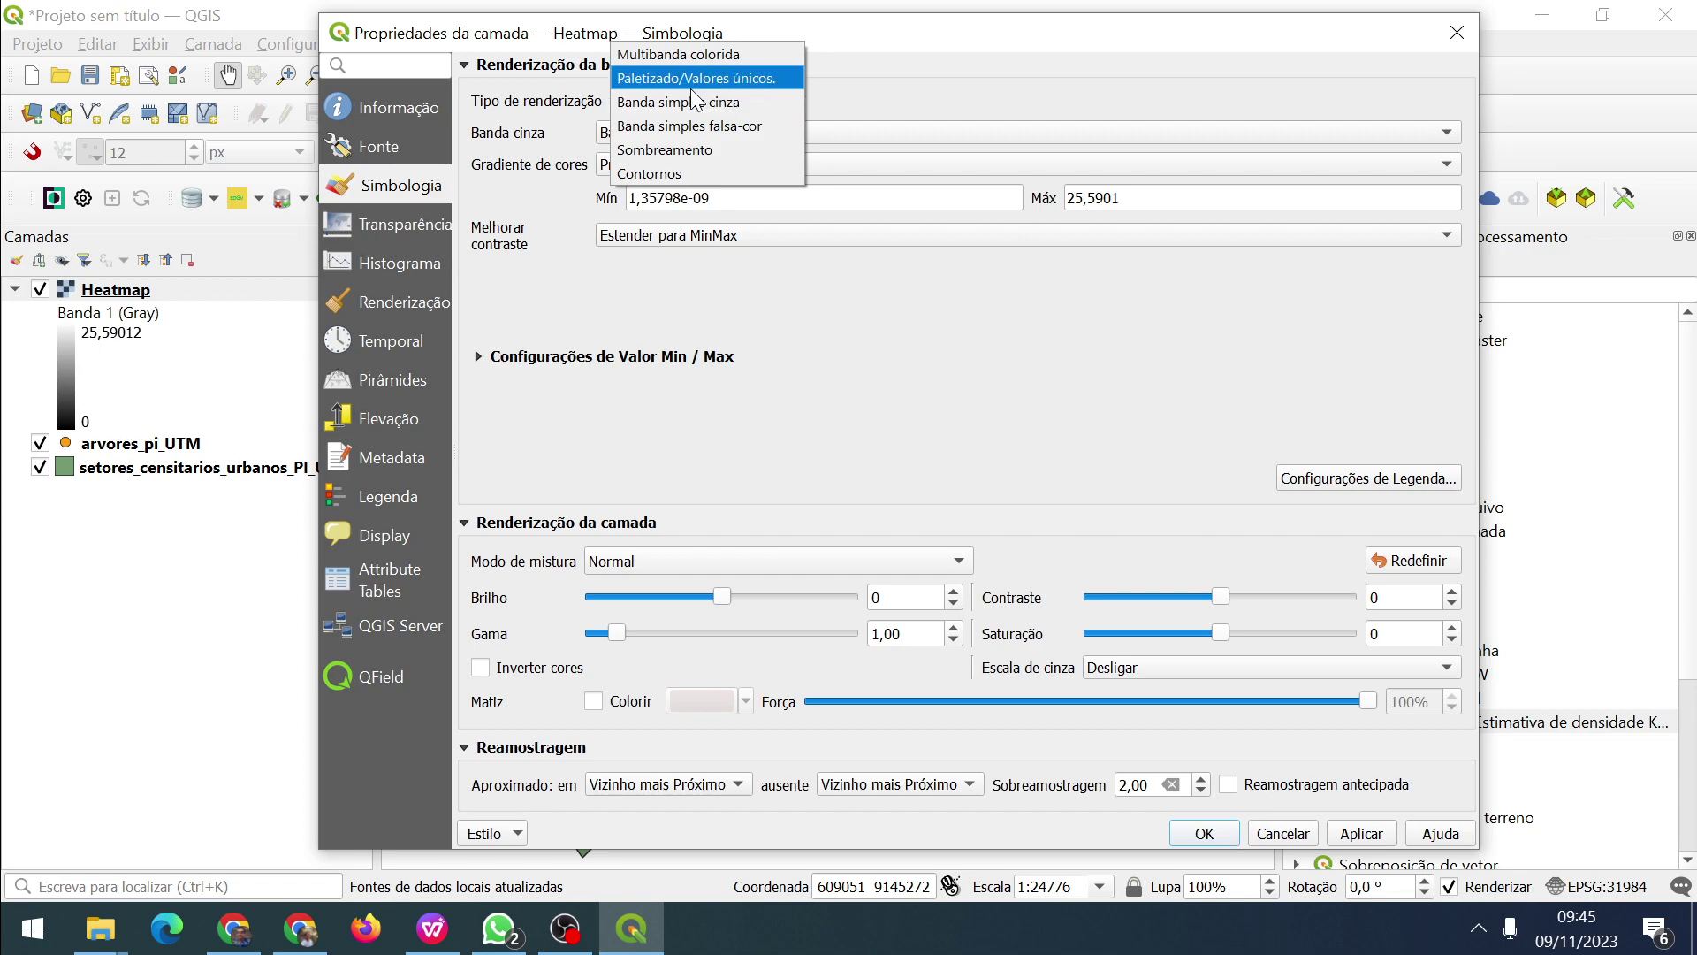
click(707, 126)
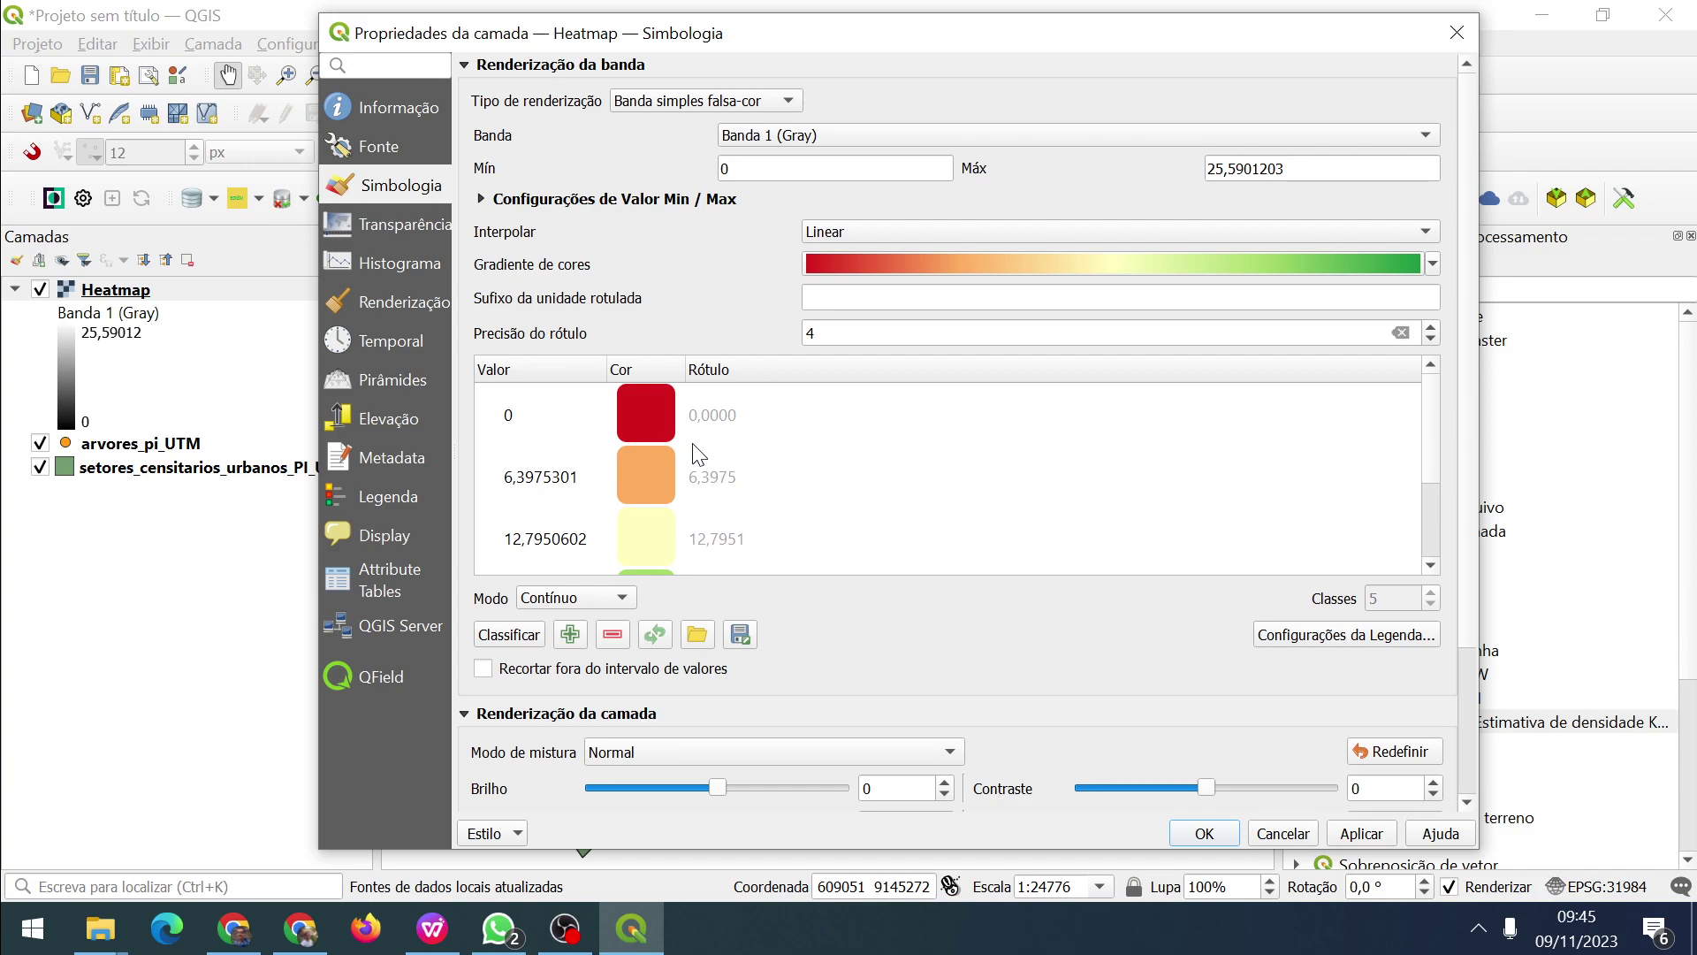
scroll(845, 496, down, 4)
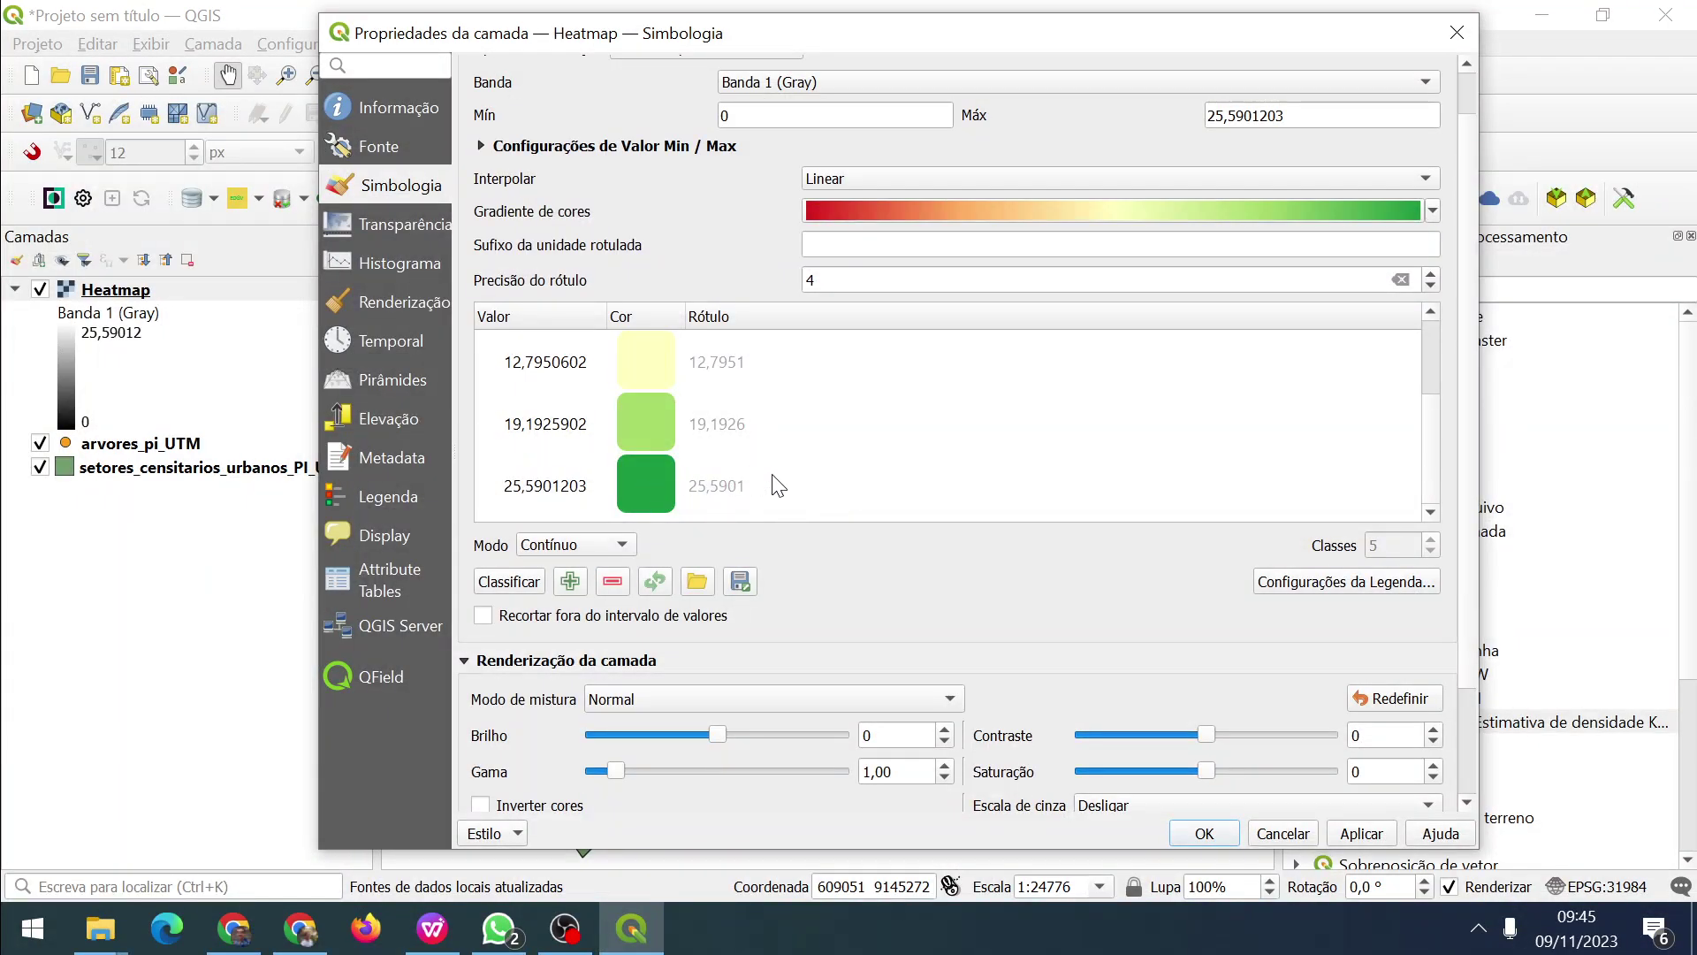
scroll(764, 484, up, 4)
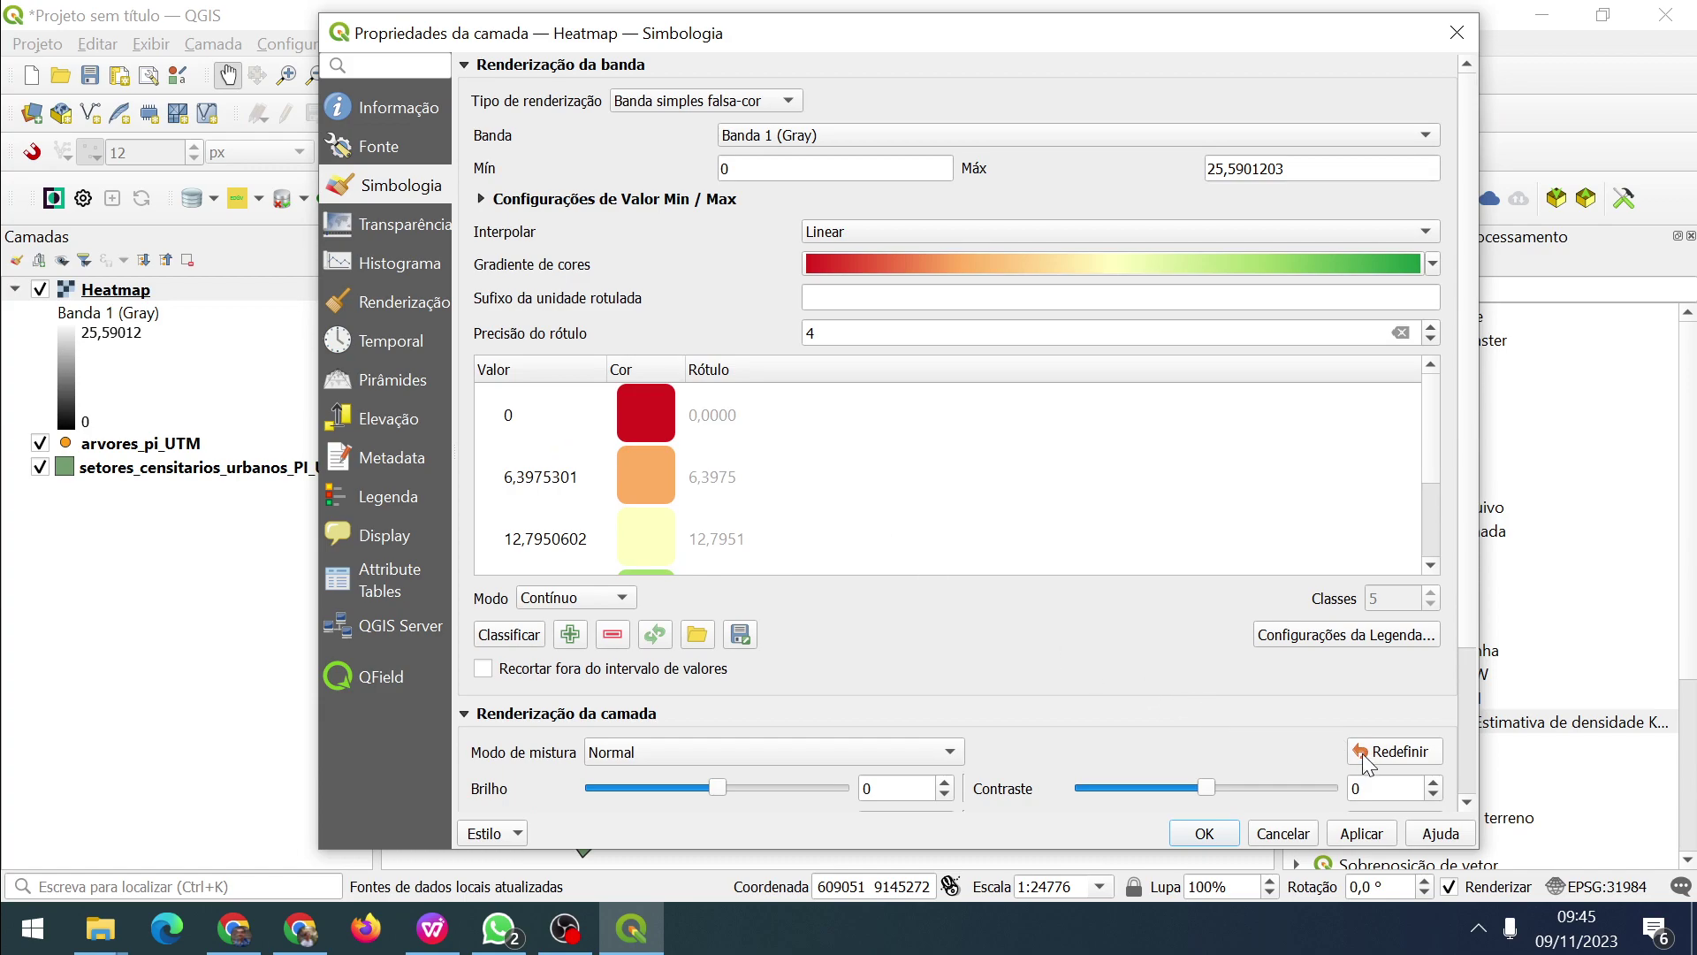
click(1209, 835)
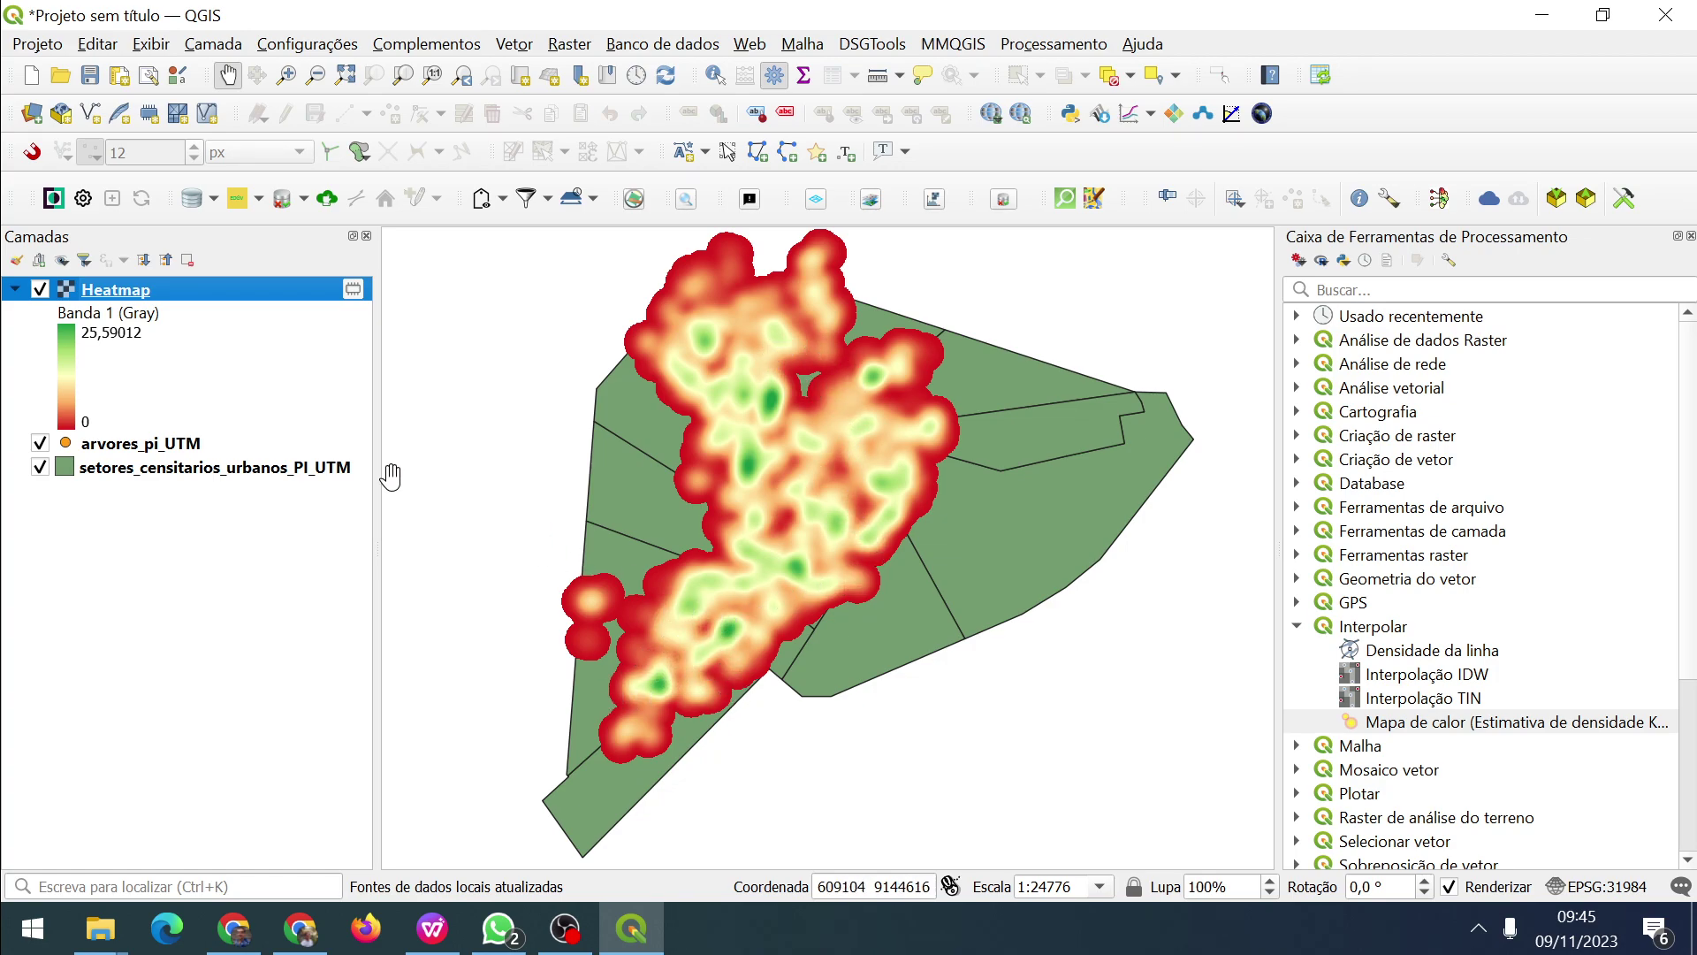
Switch back to the practical guide document in WPS Office.
mouse_move(175, 292)
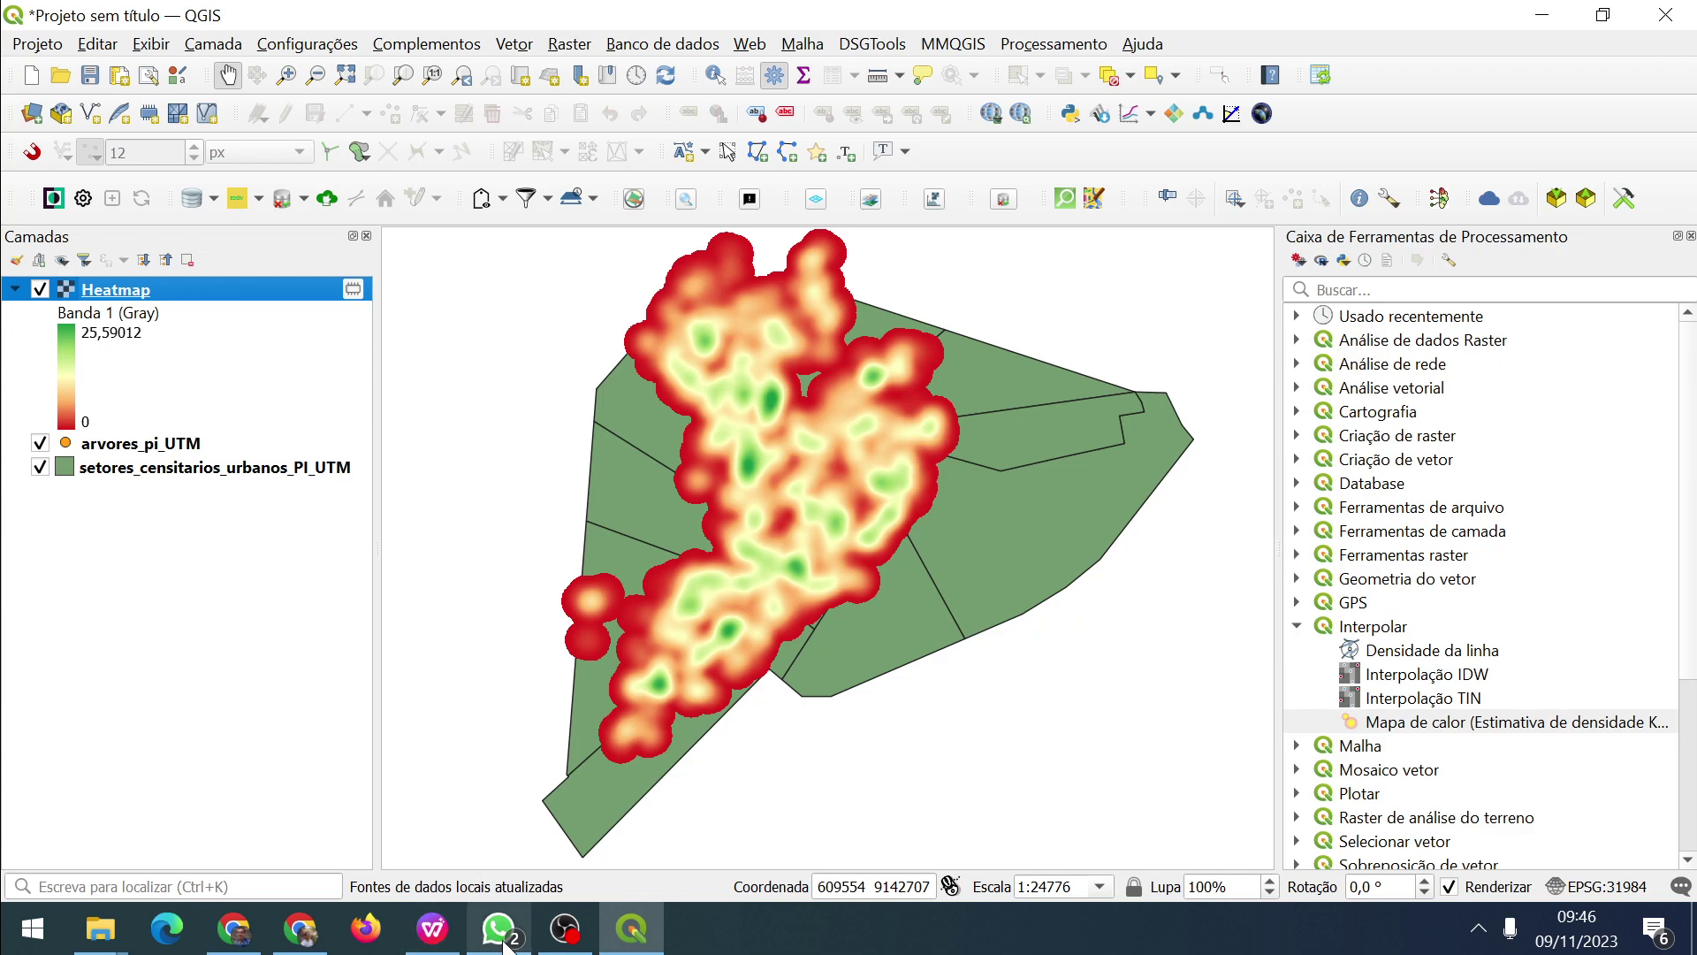
mouse_move(500, 938)
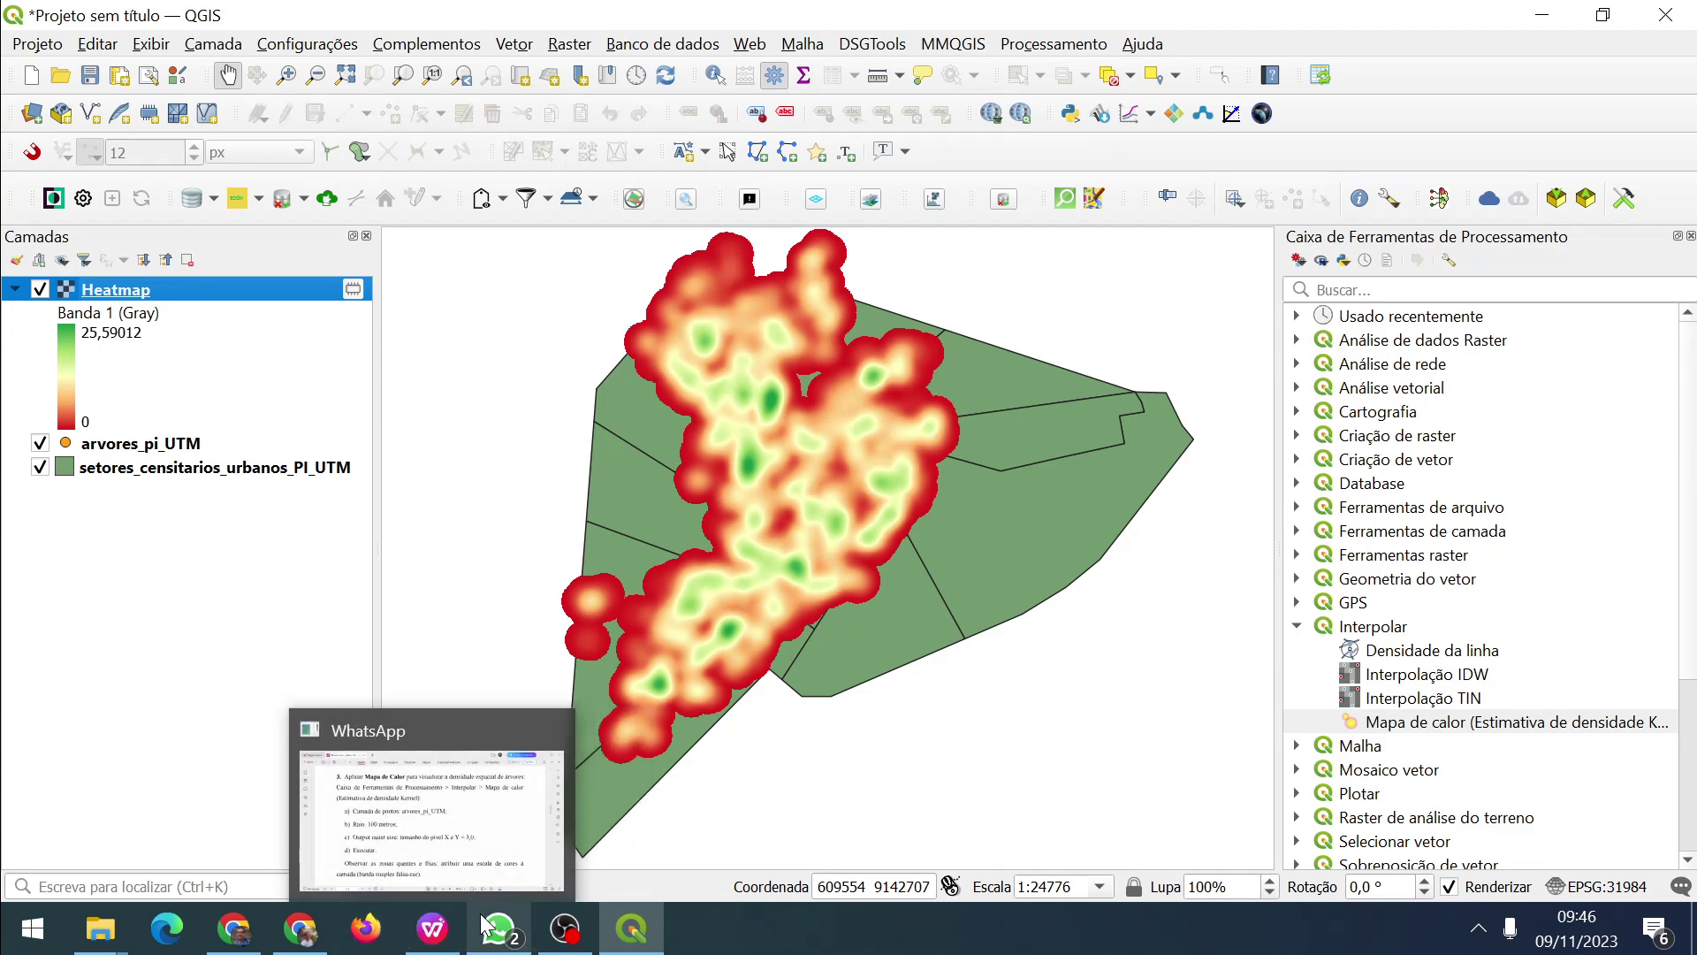
click(432, 928)
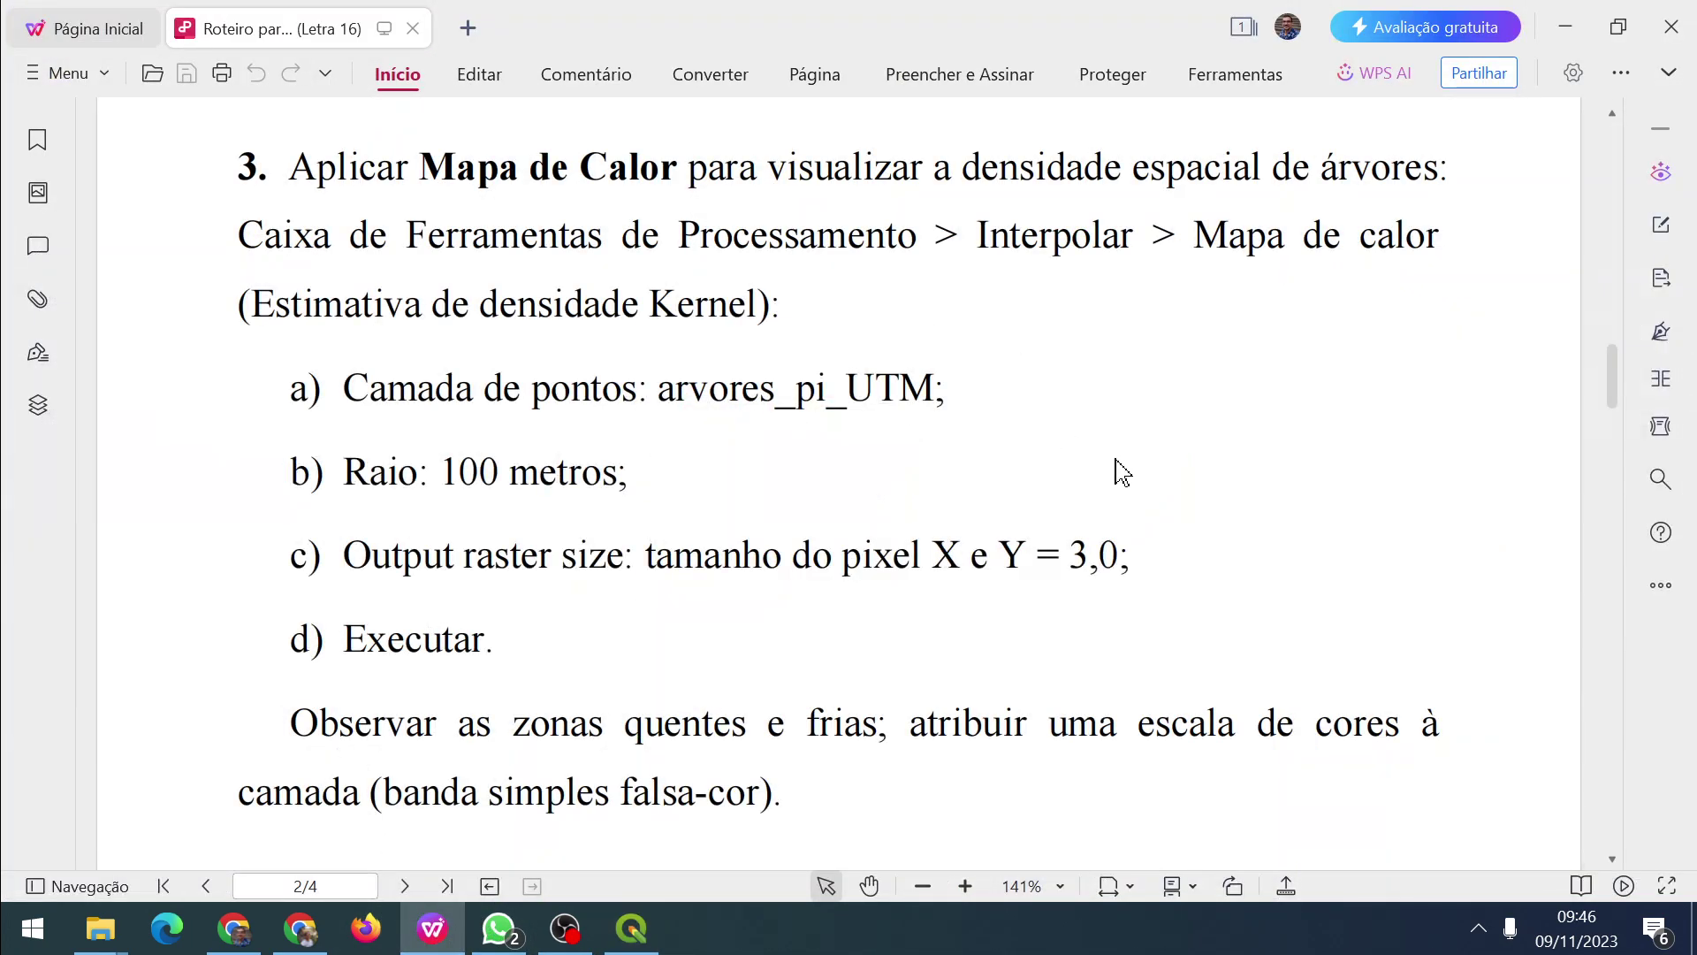
Read section 4 of the guide on counting trees in each census sector and switch back to QGIS.
scroll(538, 558, down, 8)
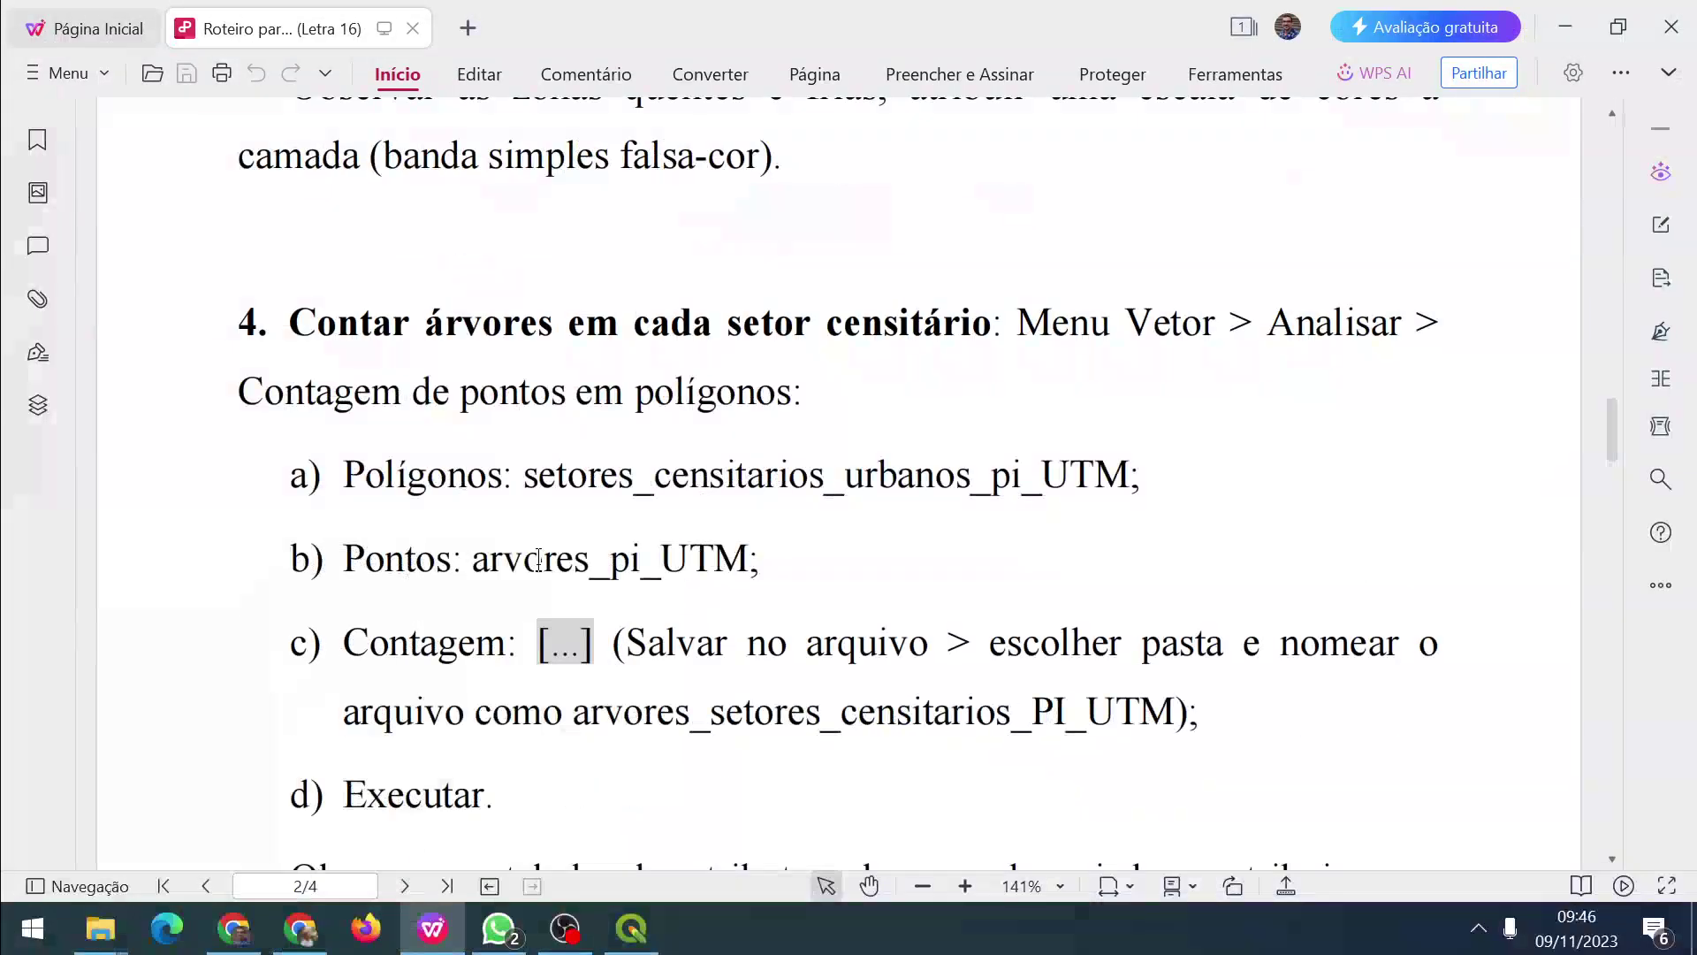
scroll(539, 559, down, 2)
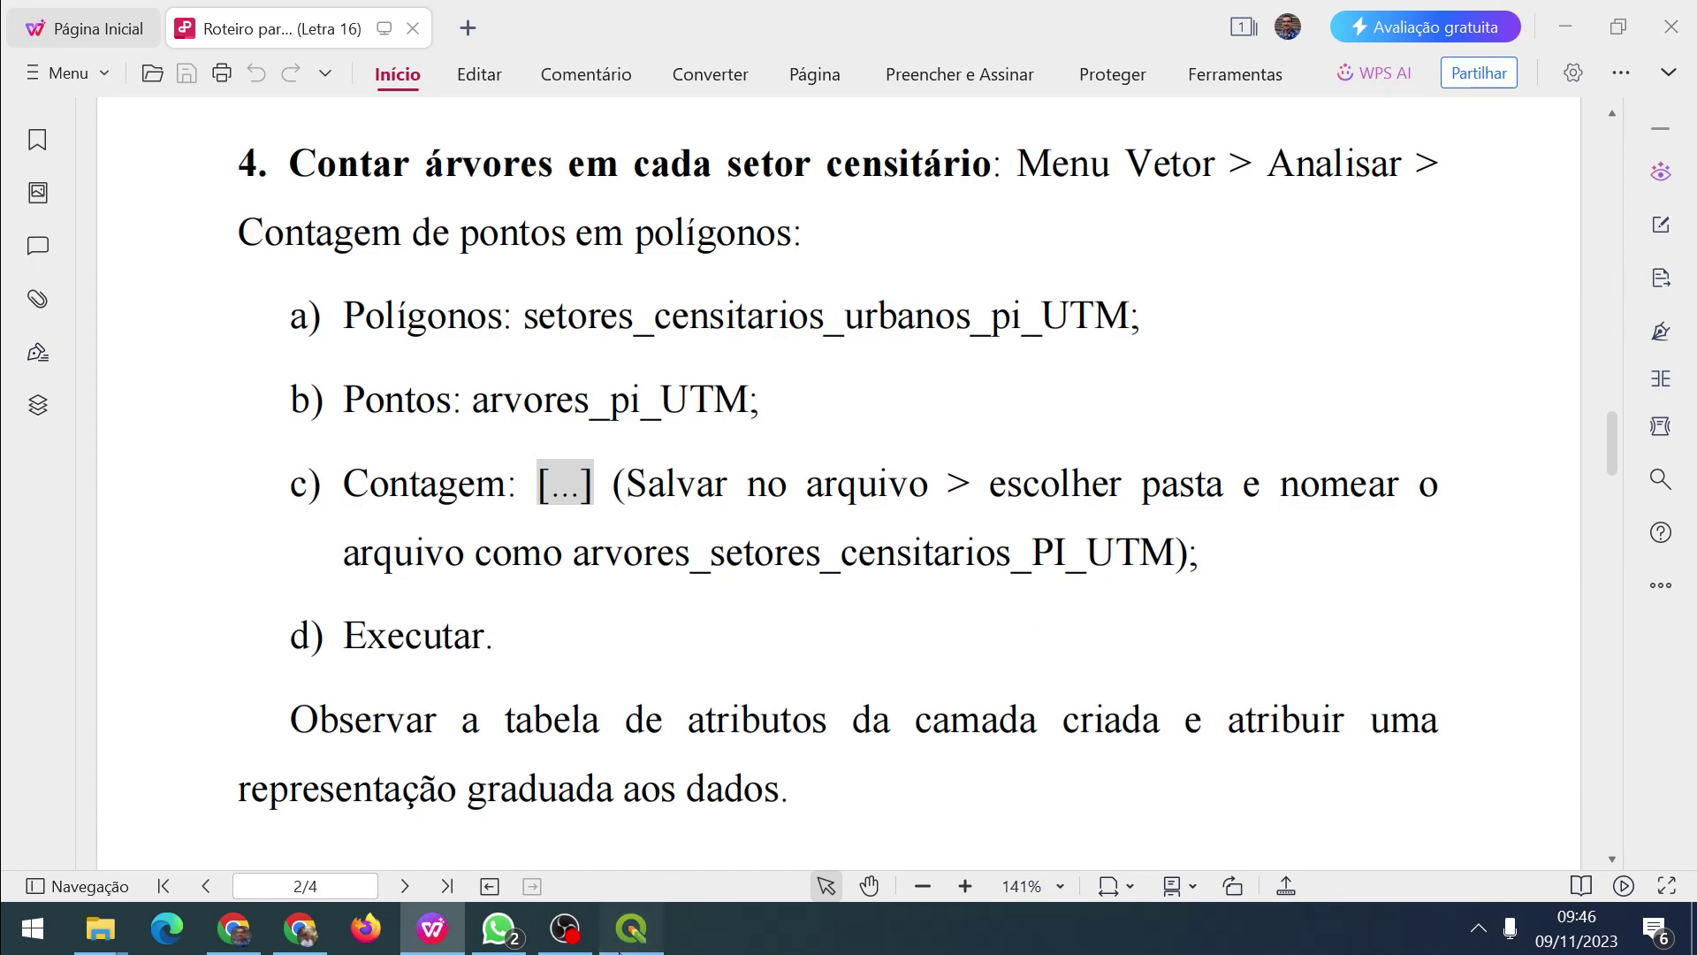
click(631, 928)
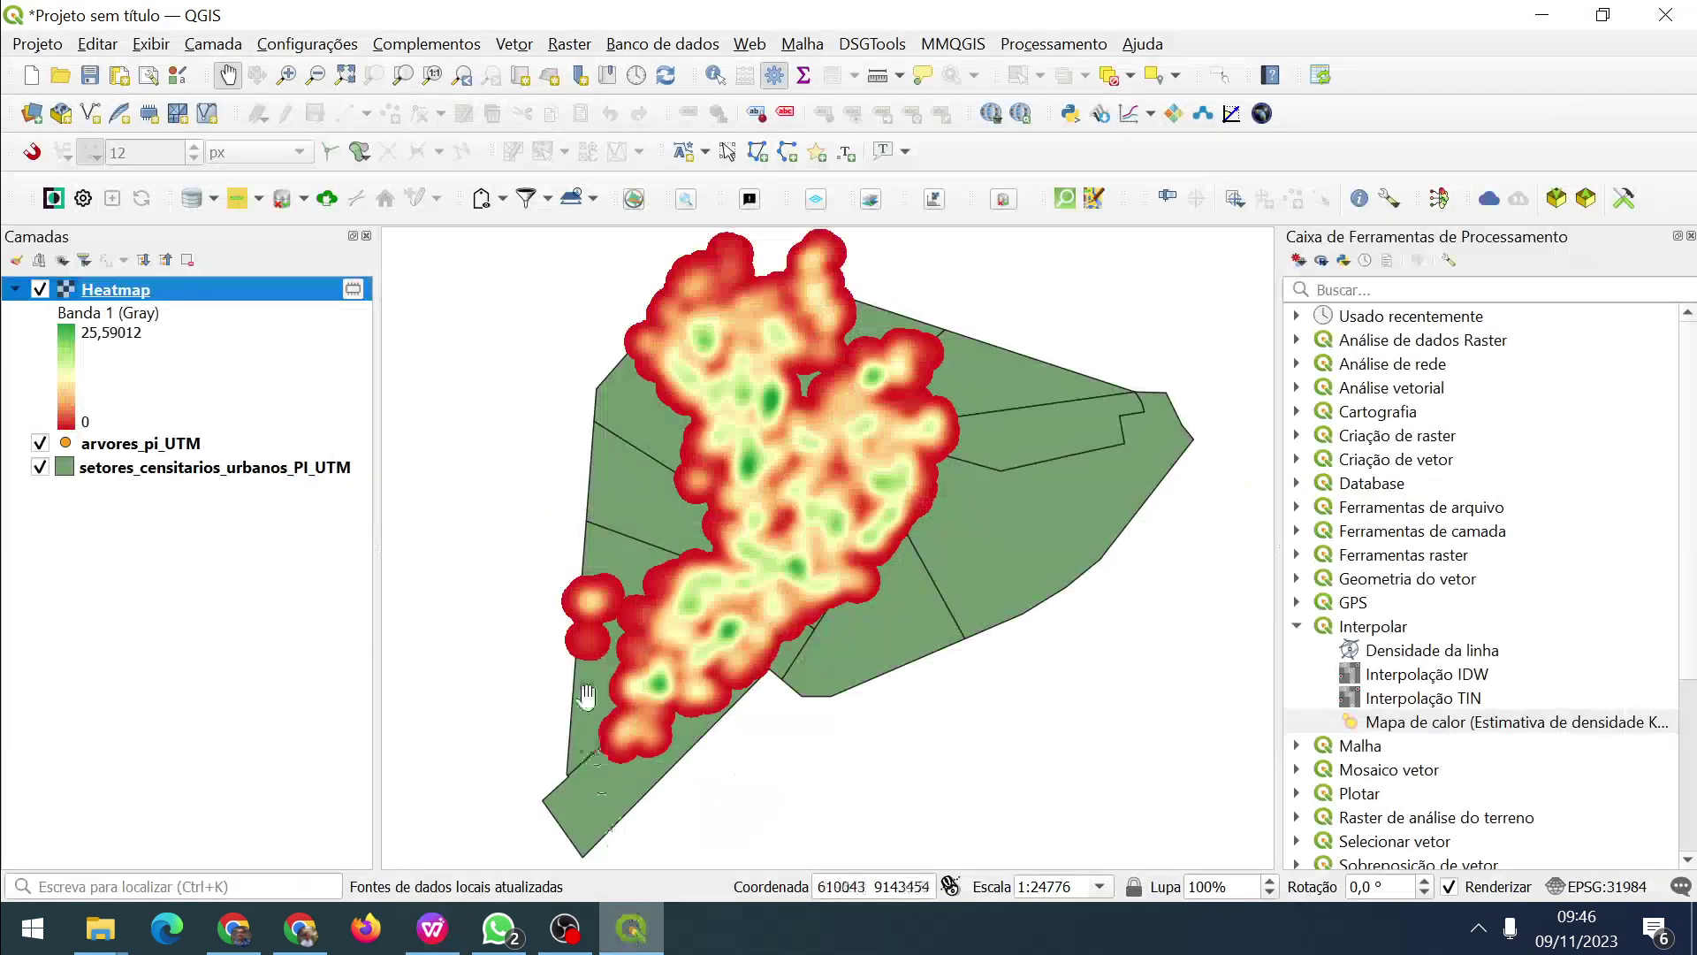
Hide the Heatmap layer, collapse its legend and make arvores_pi_UTM the active layer.
click(40, 290)
click(16, 289)
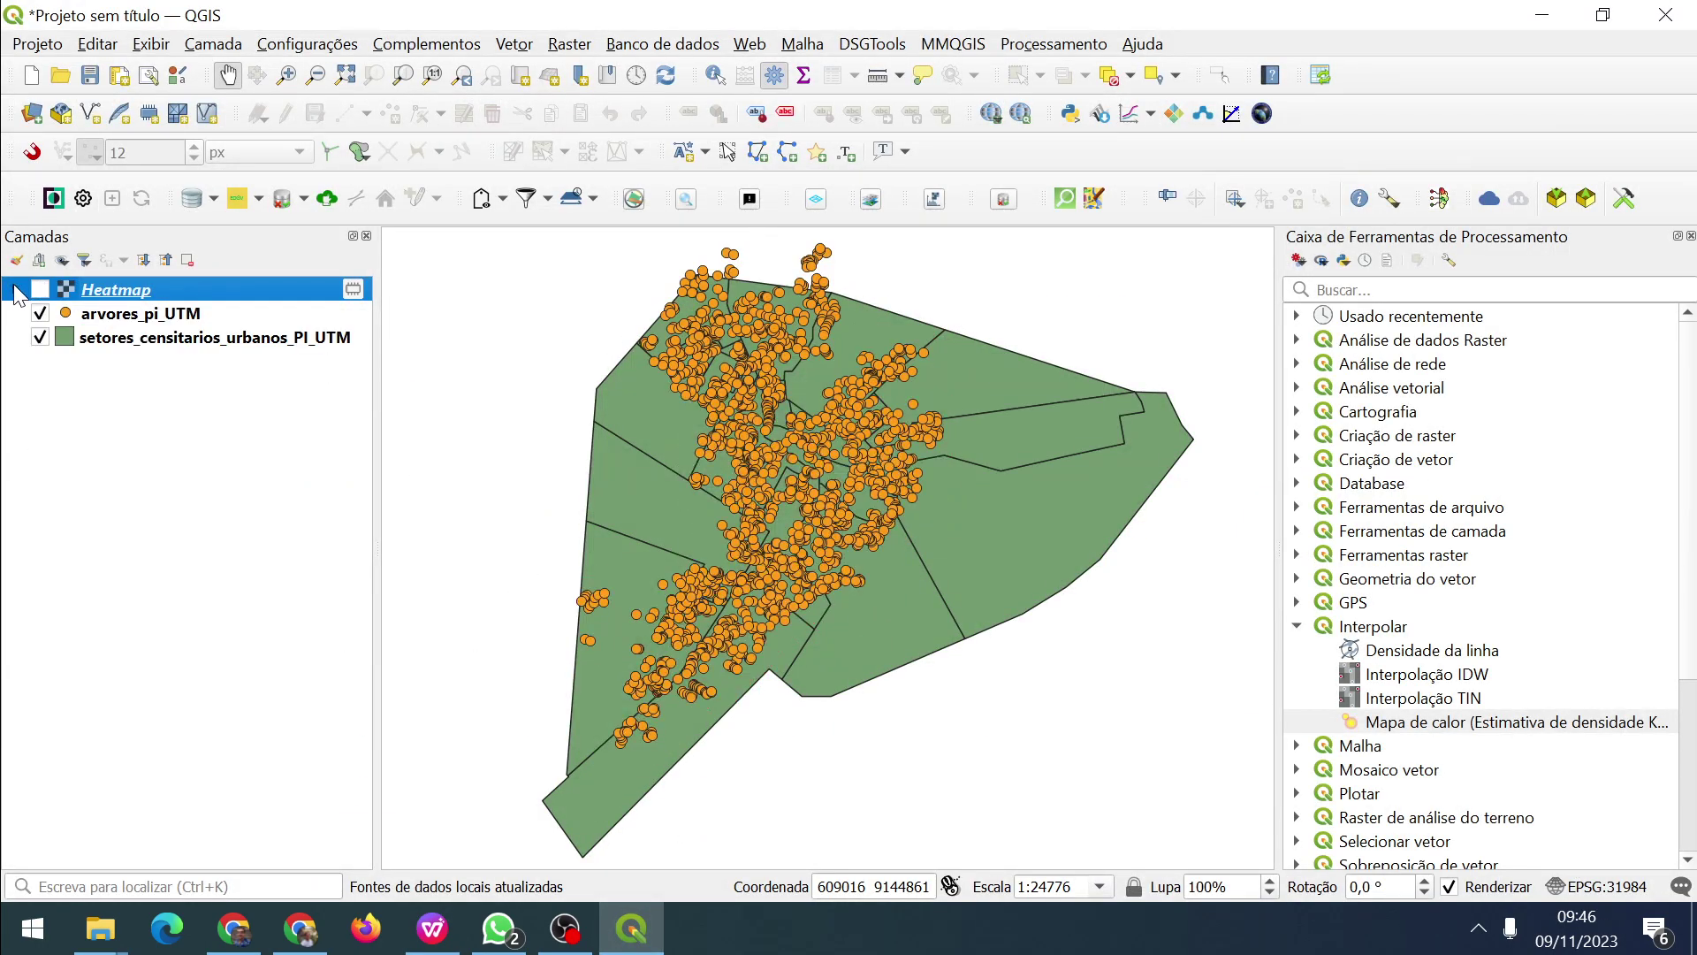
click(130, 314)
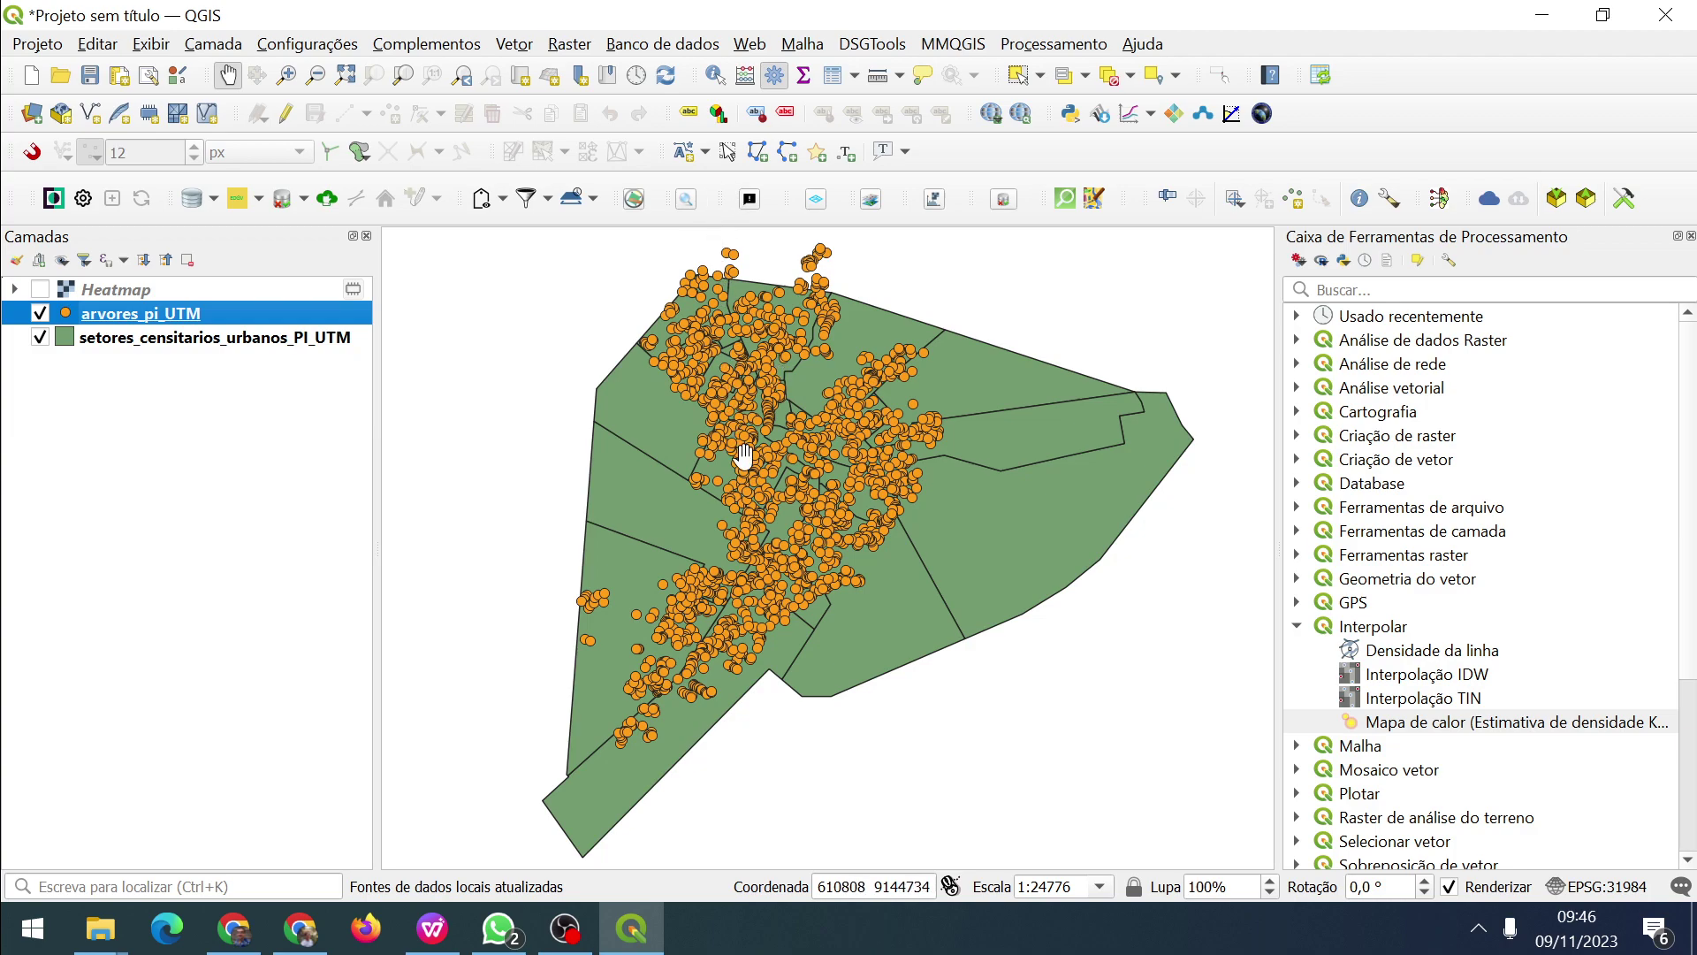
Run Contagem de pontos em polígono with setores_censitarios_urbanos_PI_UTM and arvores_pi_UTM, count field NUMPOINTS and temporary output, and close the algorithm dialog.
click(516, 48)
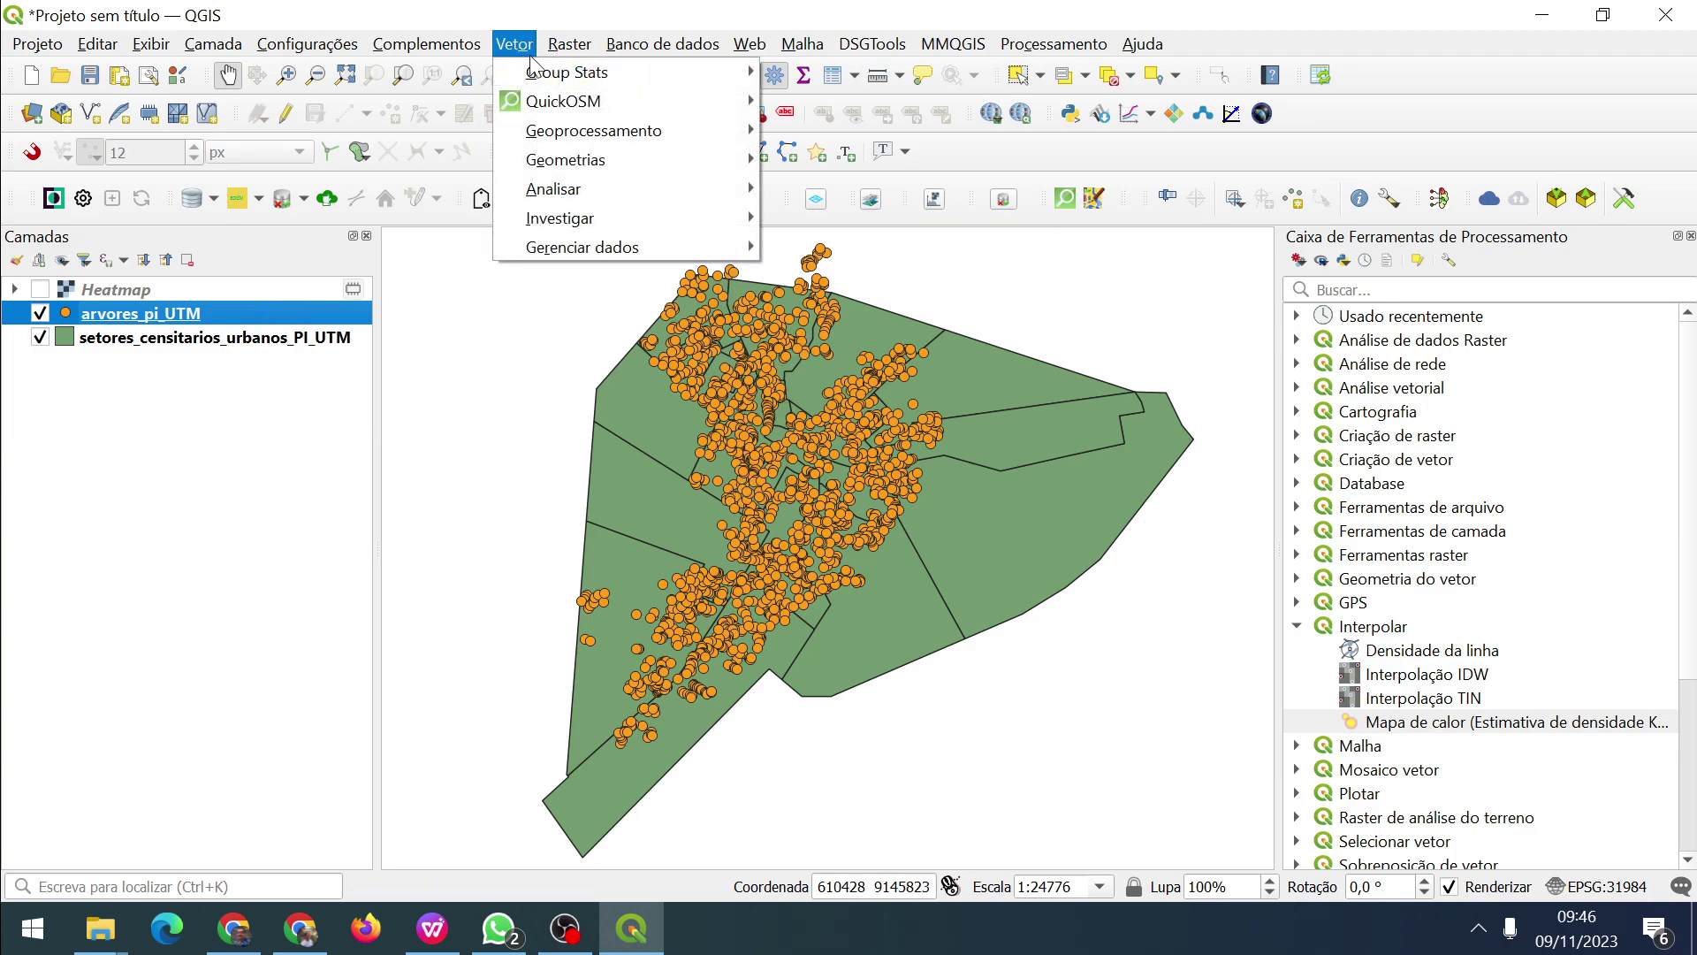
mouse_move(646, 180)
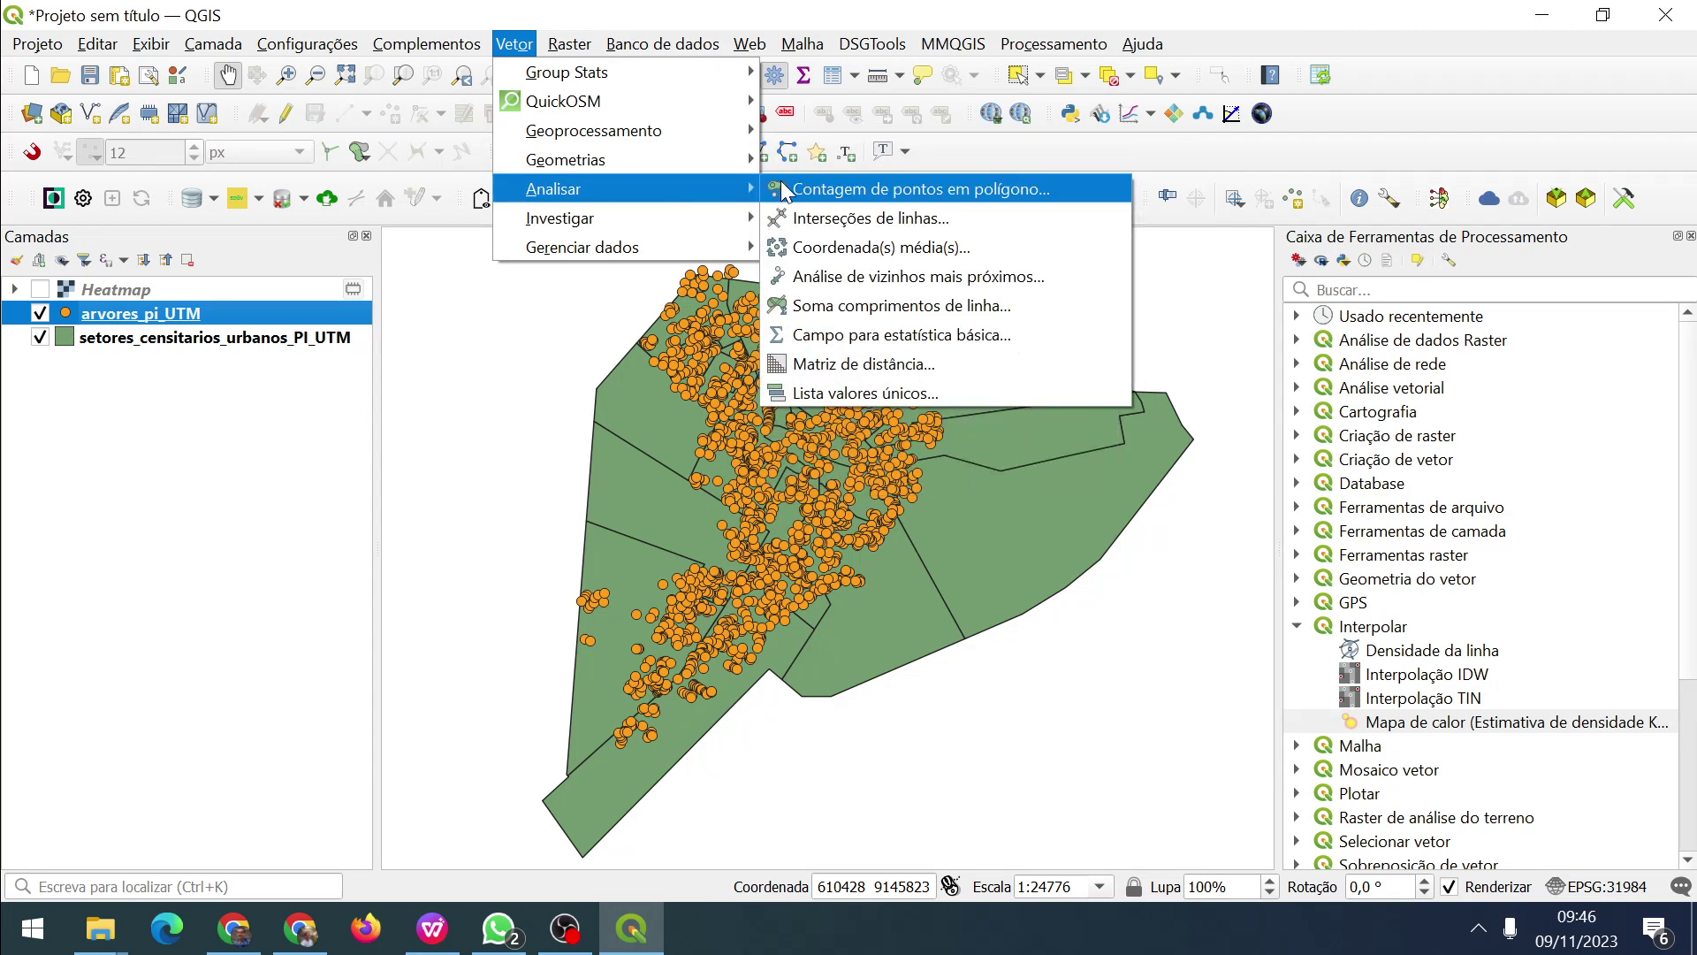
click(959, 207)
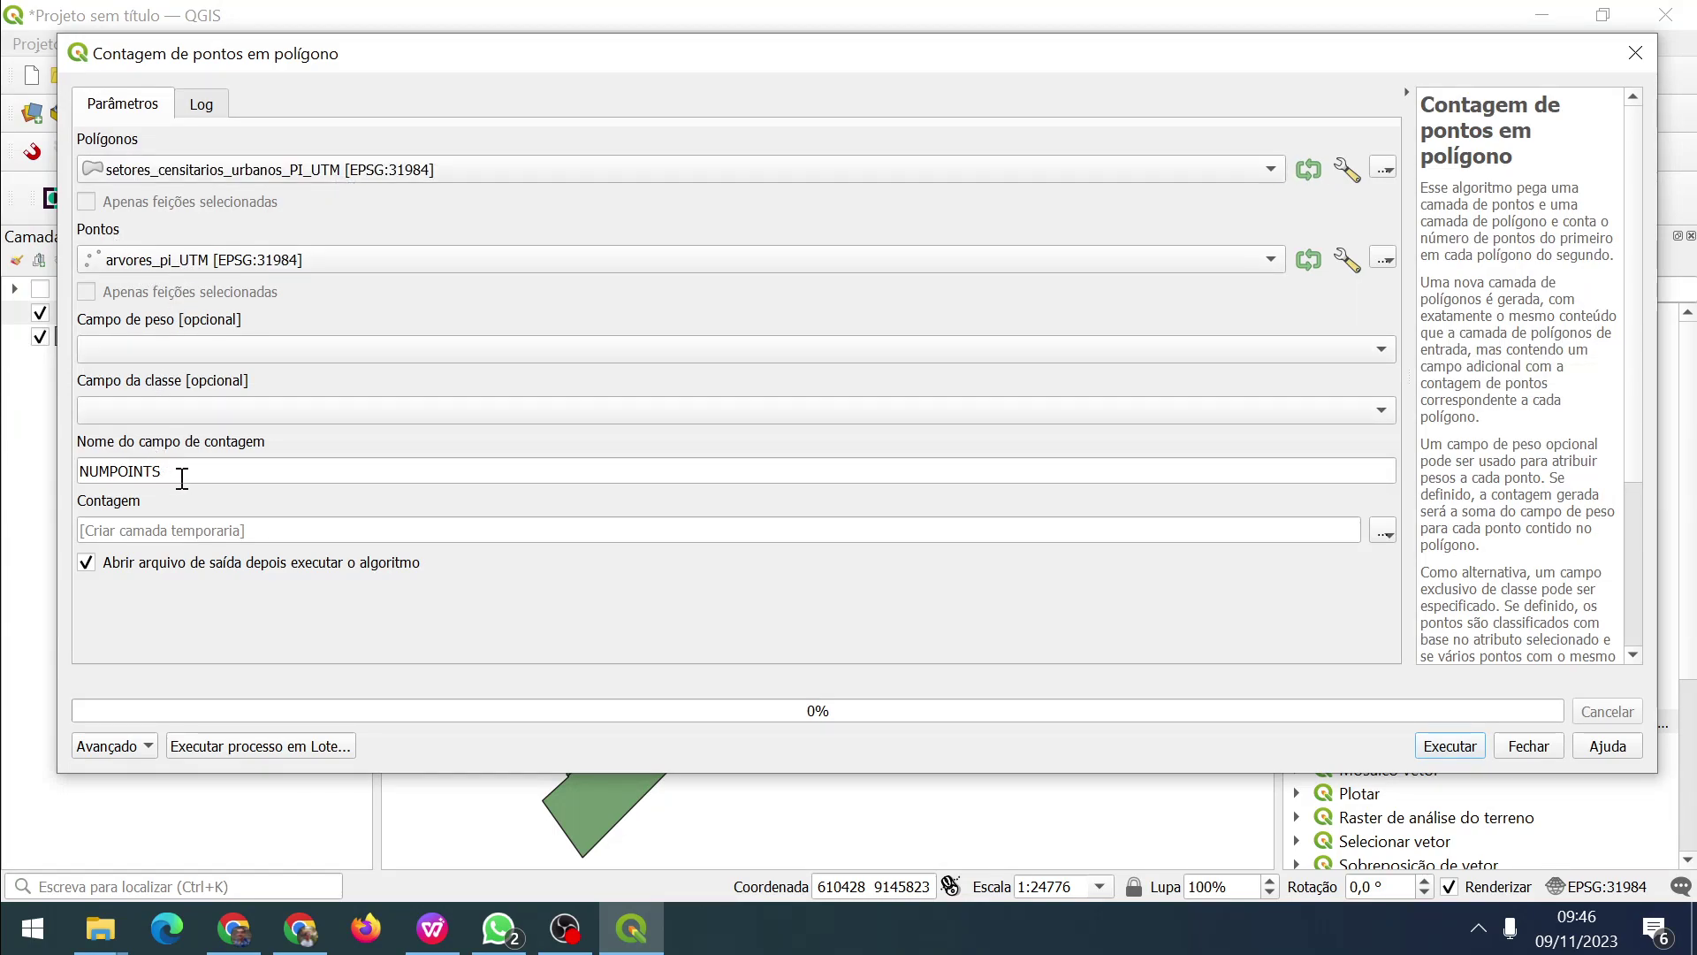
drag(175, 473, 49, 475)
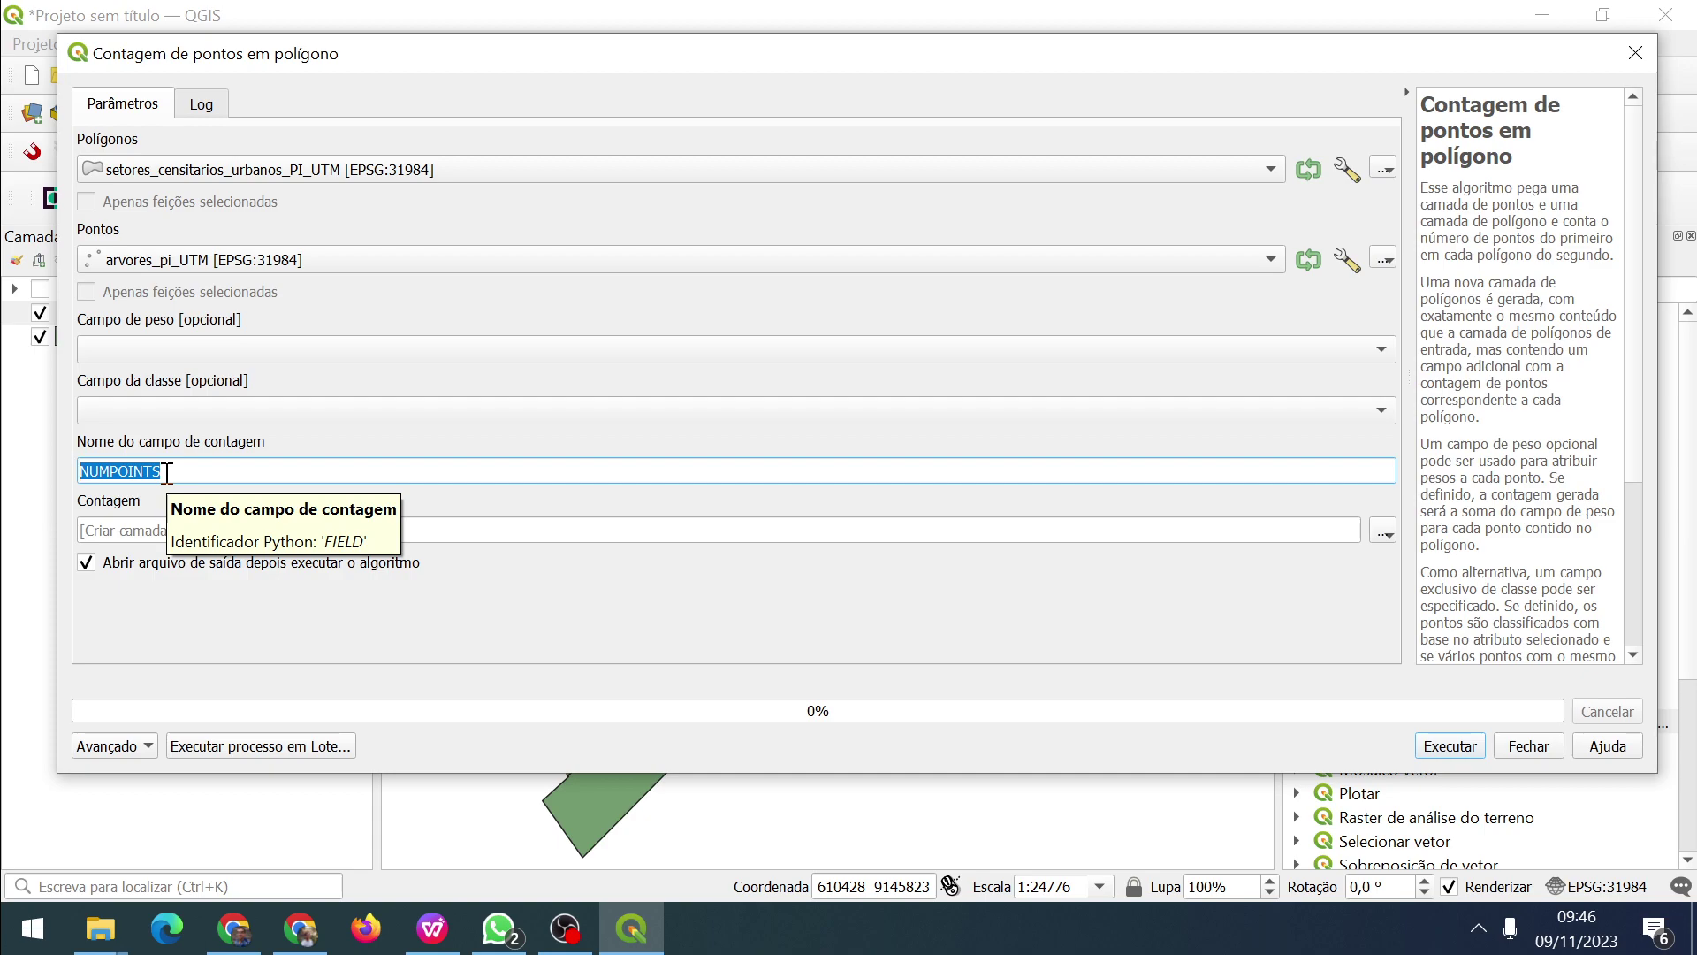
click(1384, 531)
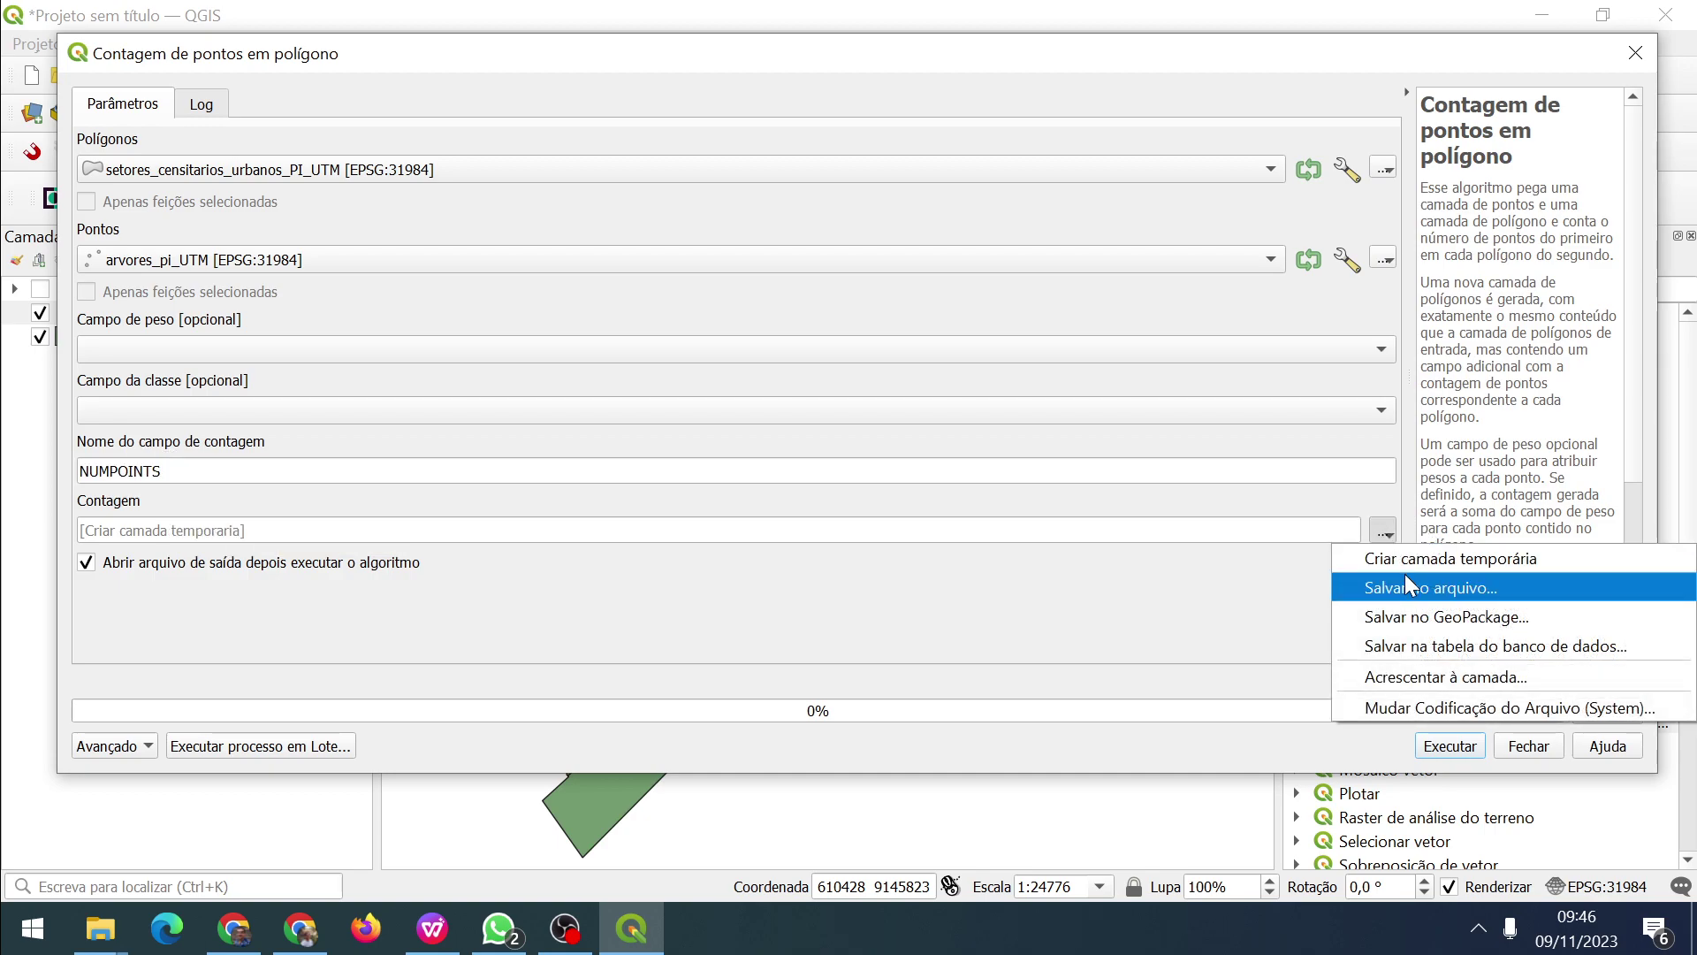
key(Escape)
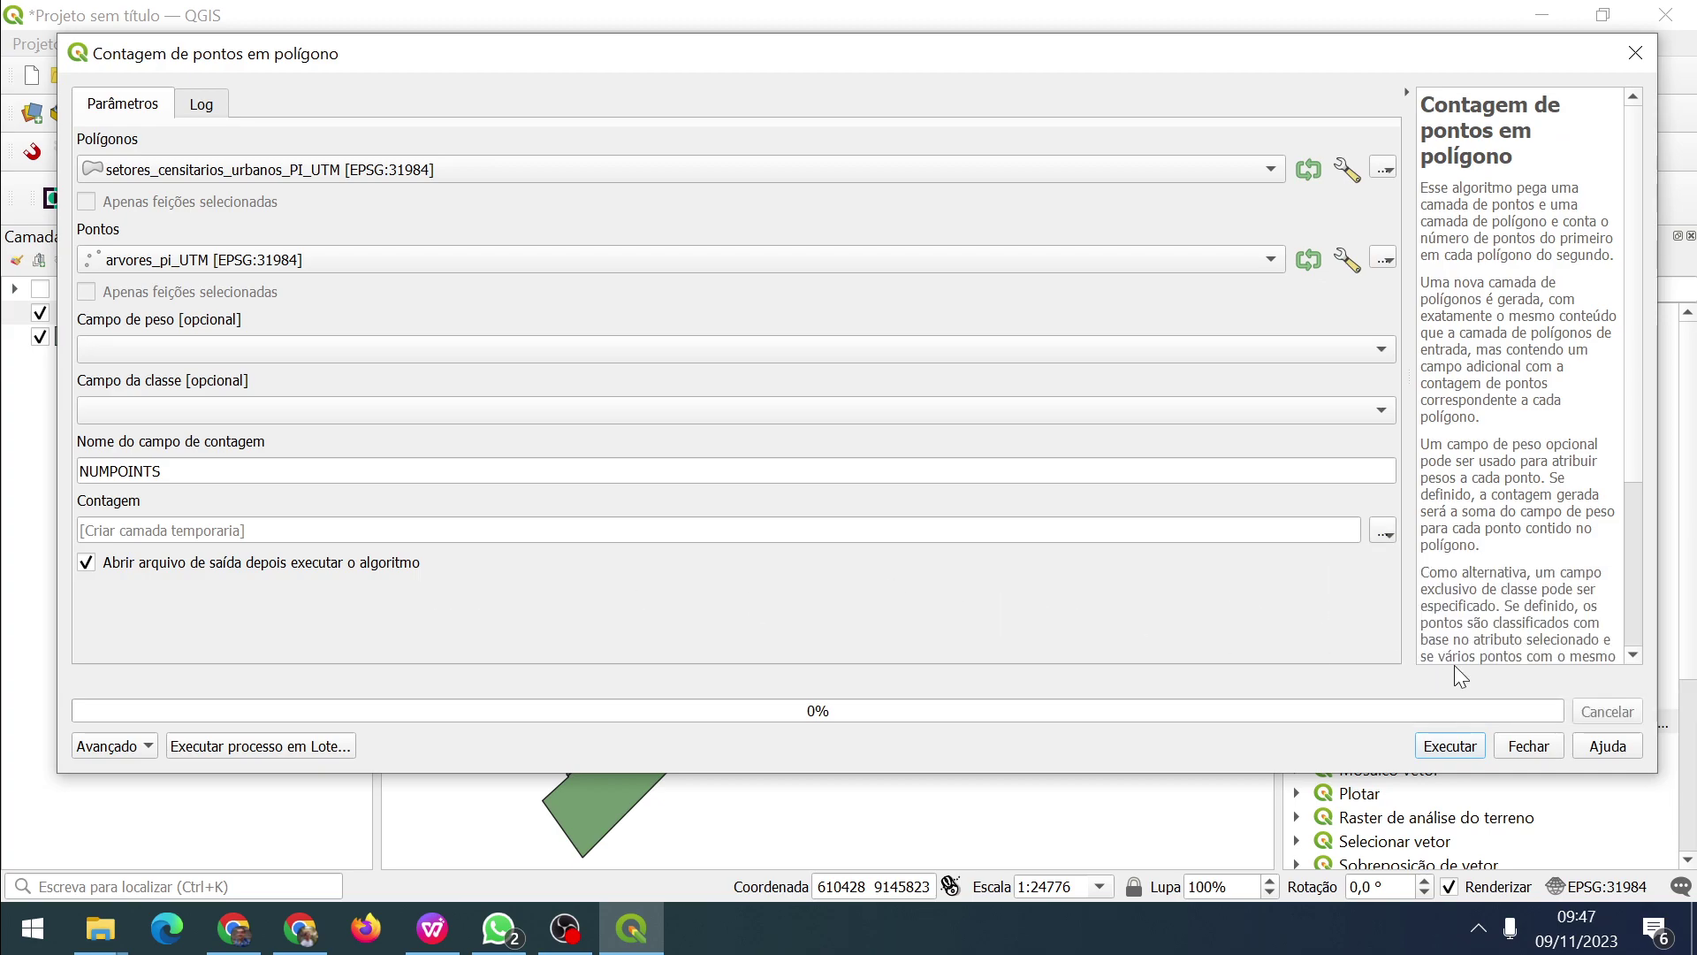
click(1441, 746)
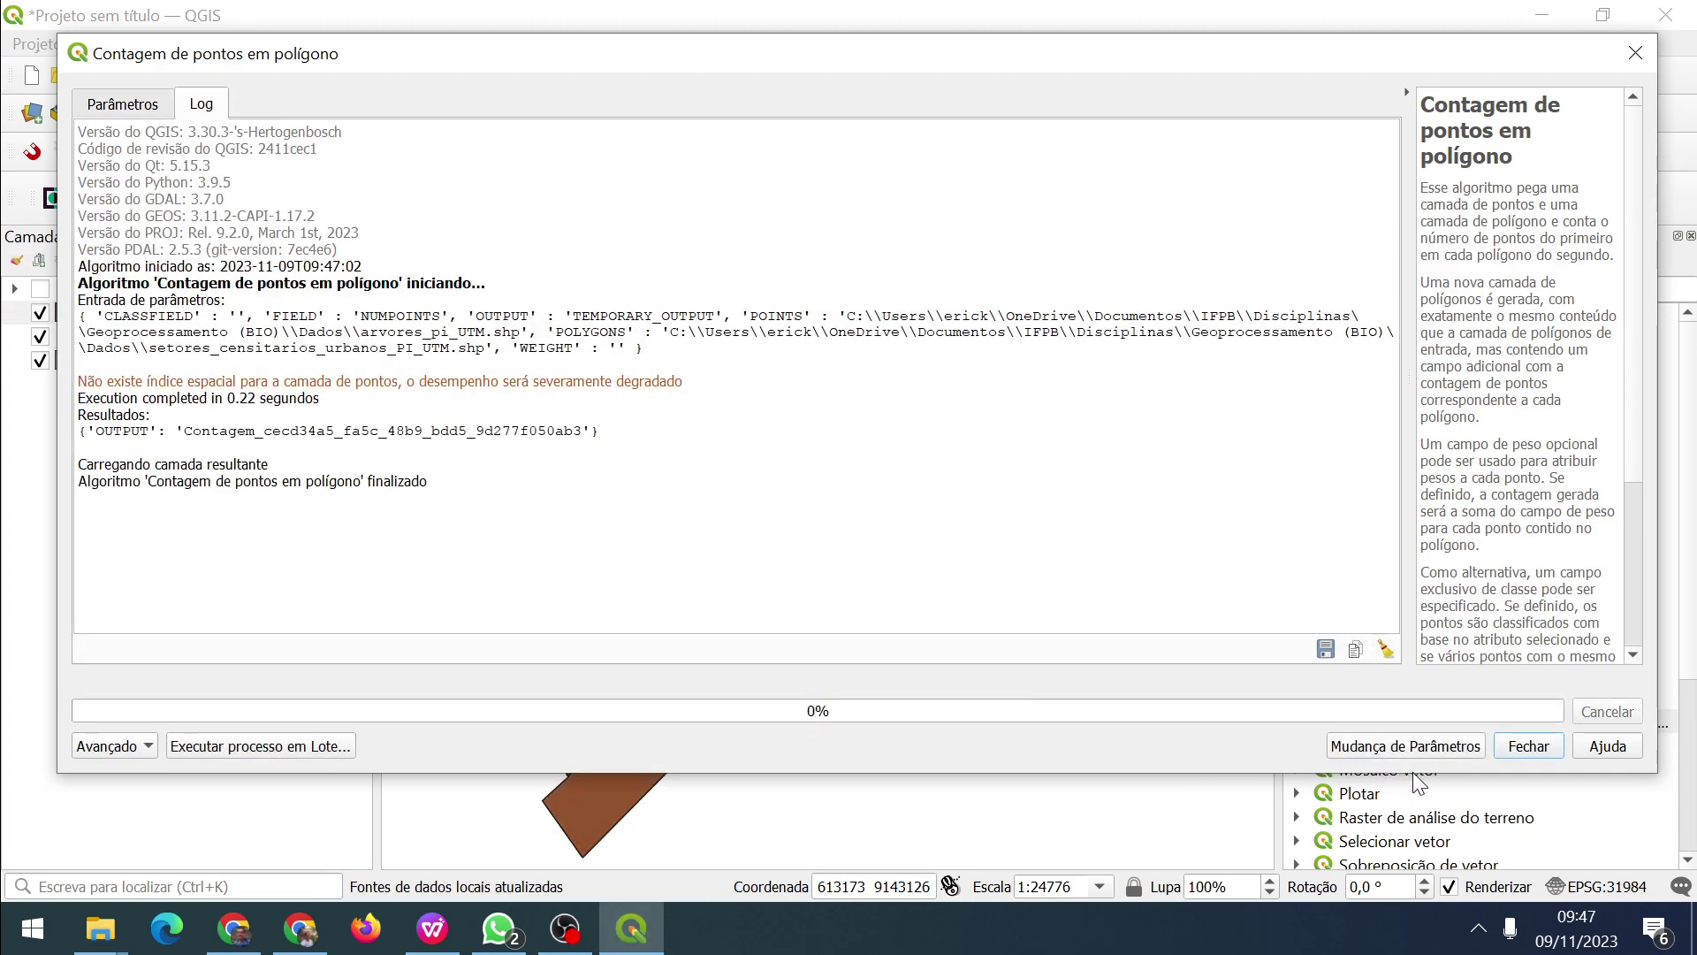
click(1539, 750)
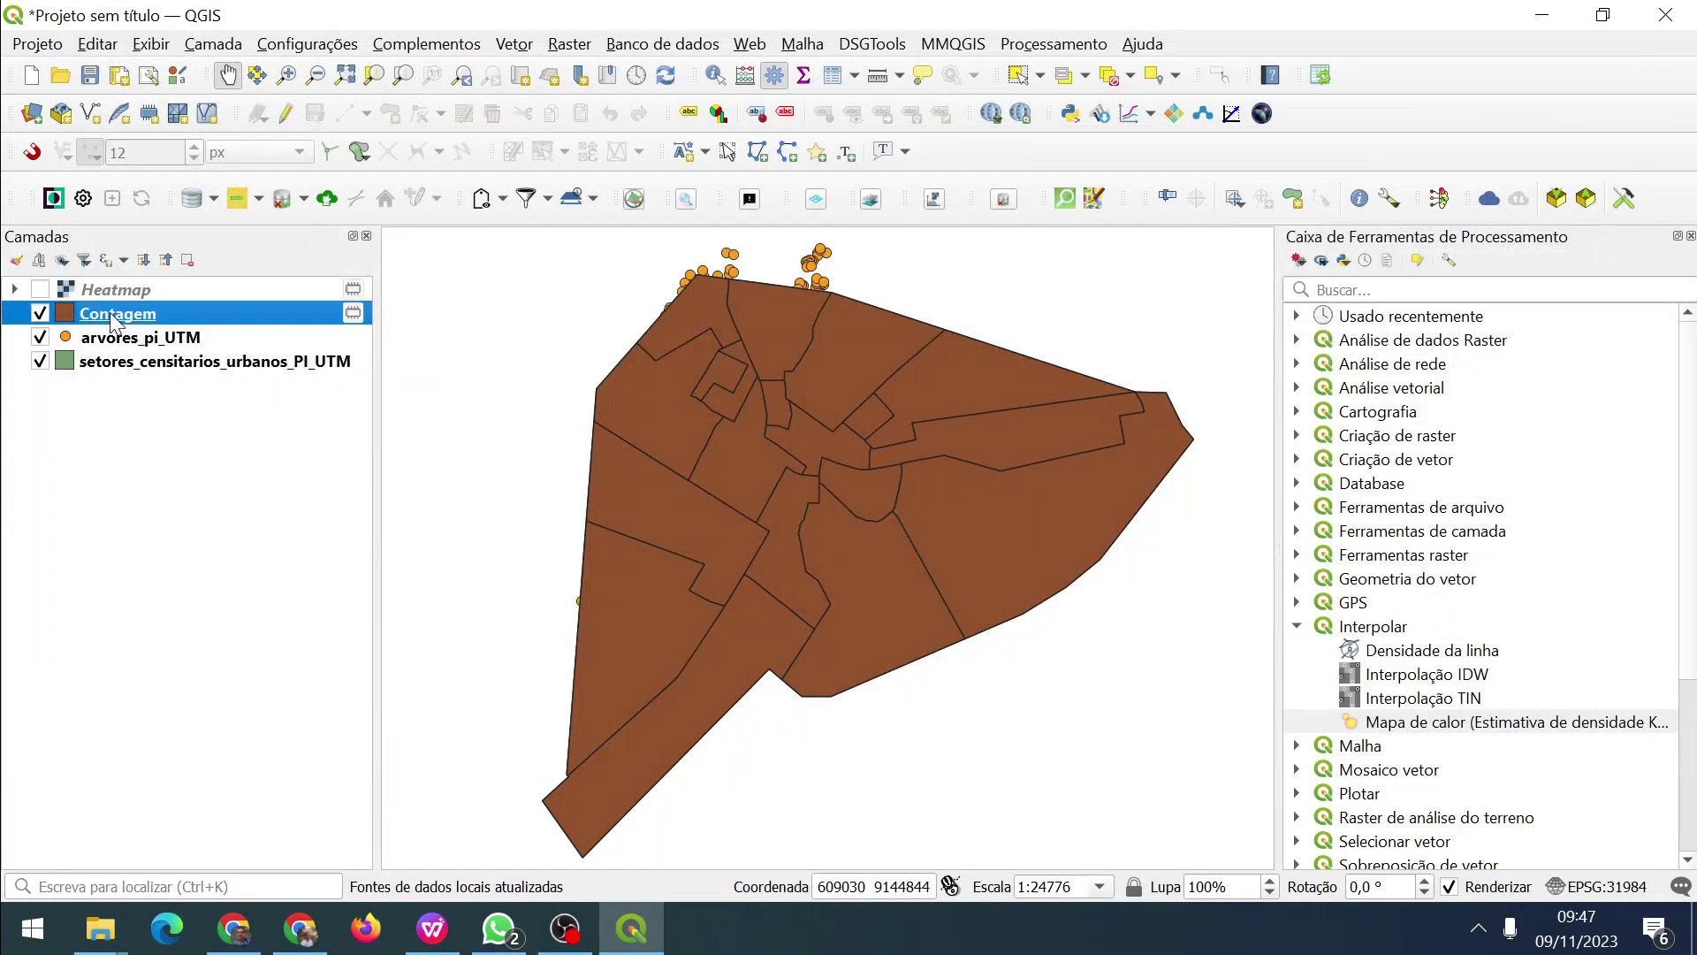
Hide the arvores_pi_UTM layer and toggle the Contagem layer's visibility off and on again.
click(40, 338)
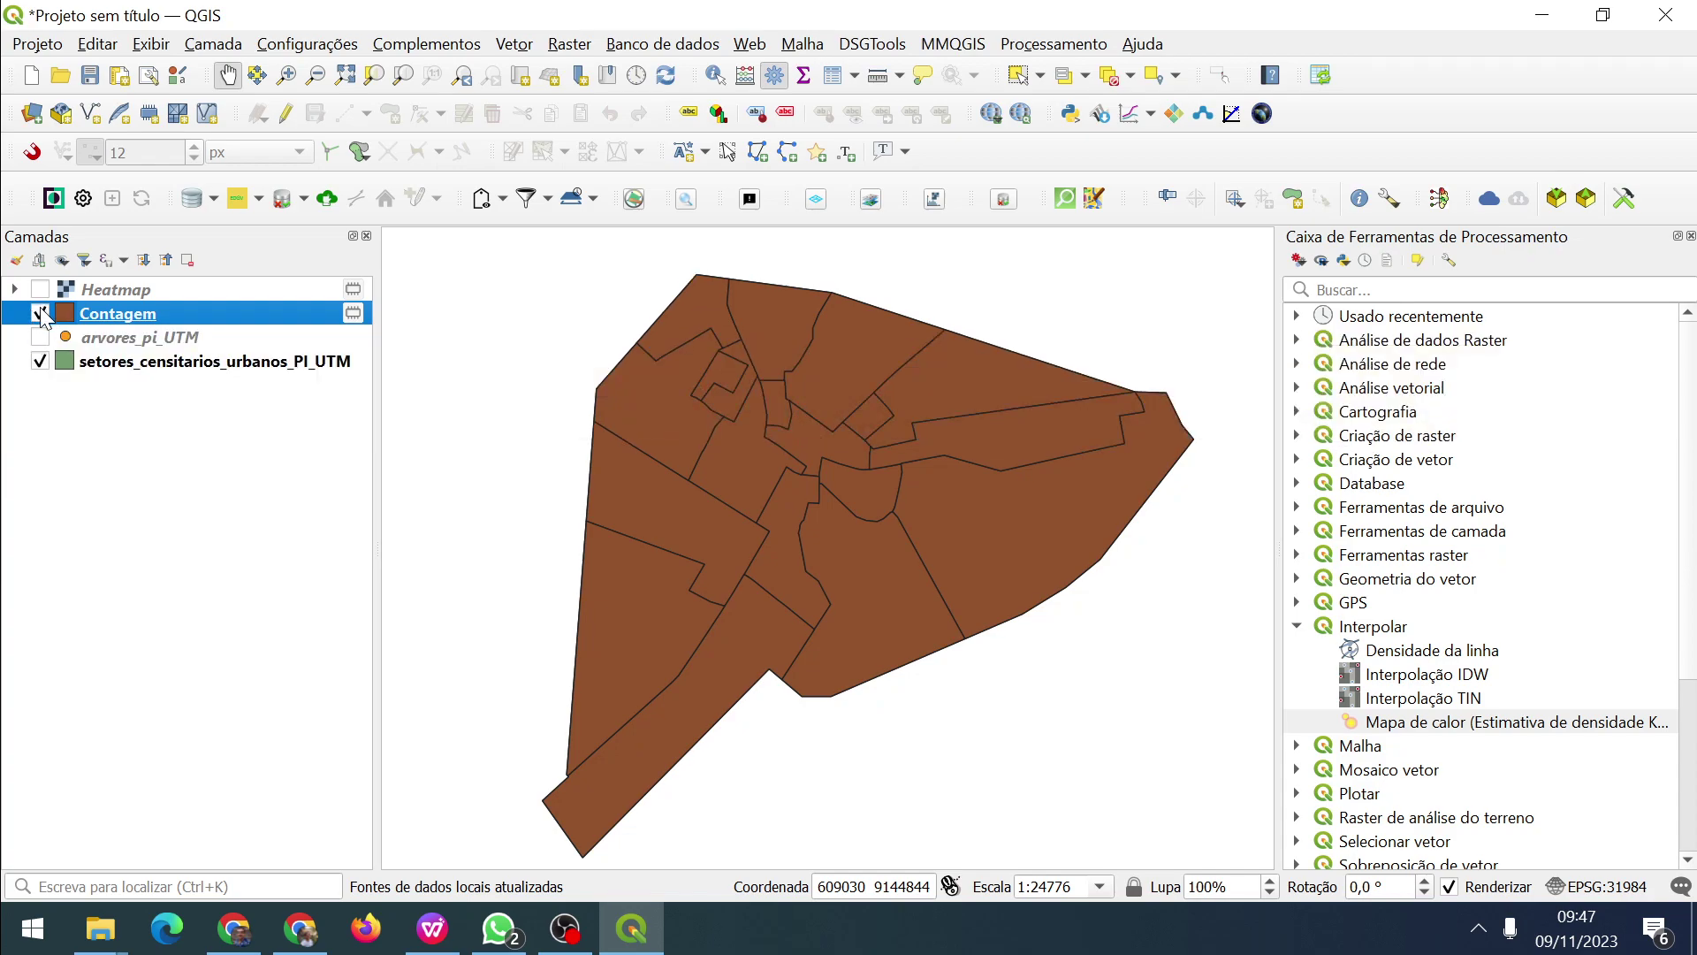
click(40, 314)
click(40, 315)
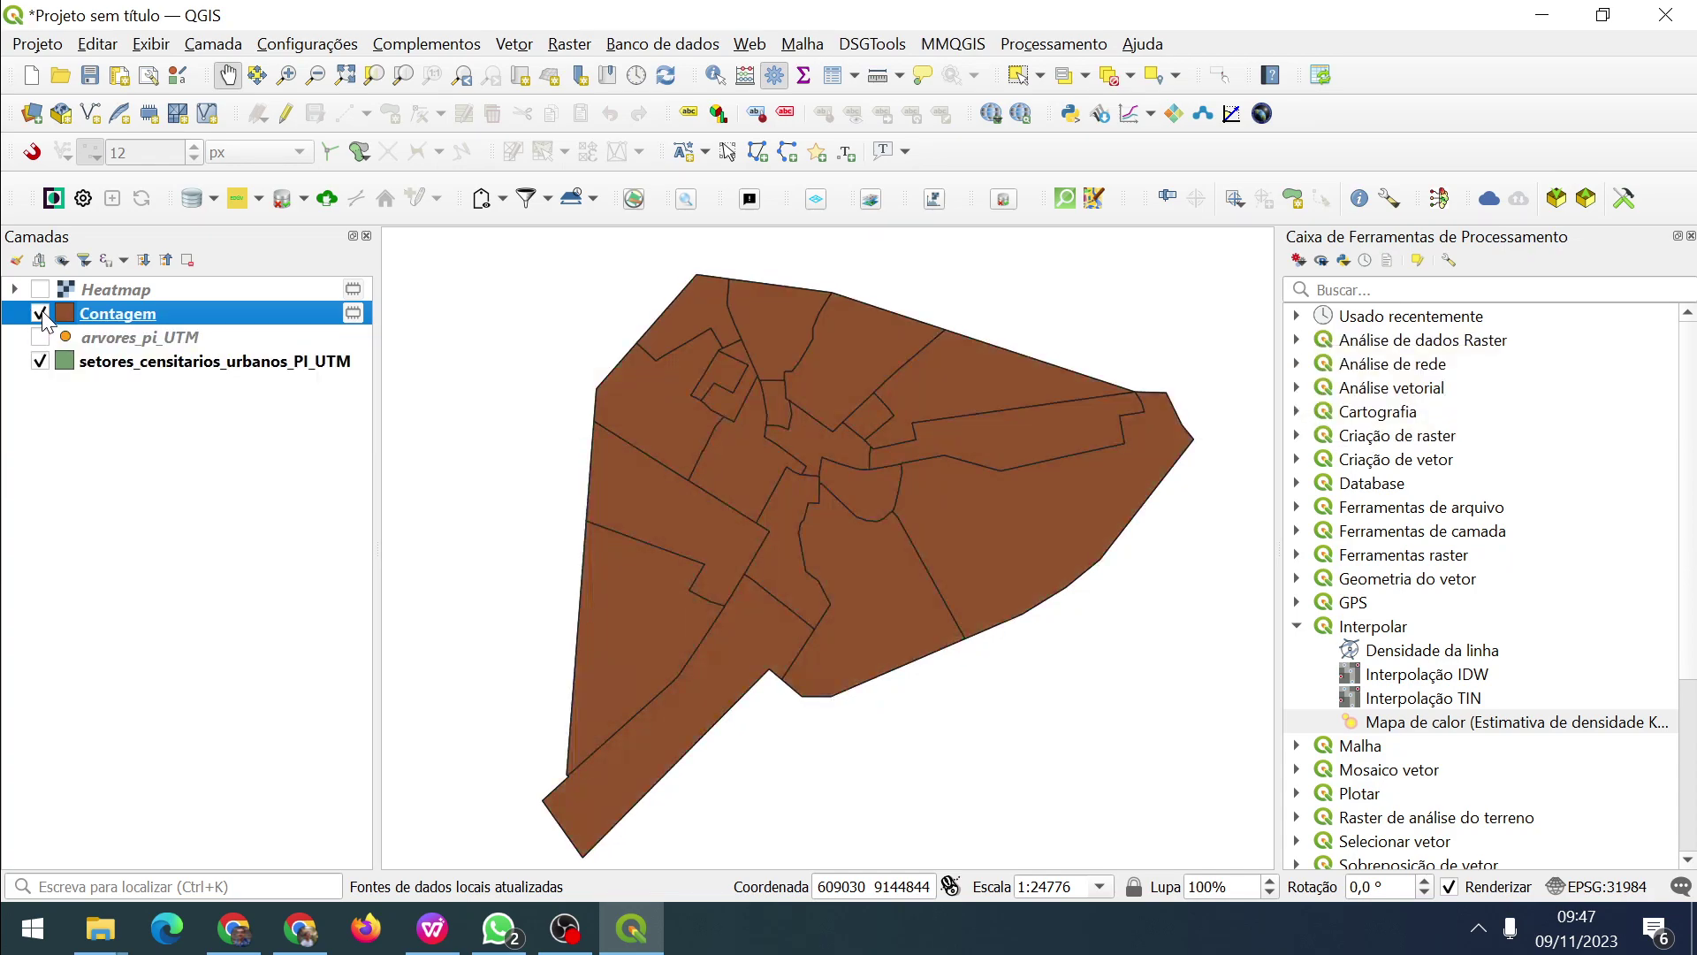
Examine the Contagem attribute table with NUMPOINTS sorted in descending and ascending order, and minimize the table.
right_click(122, 315)
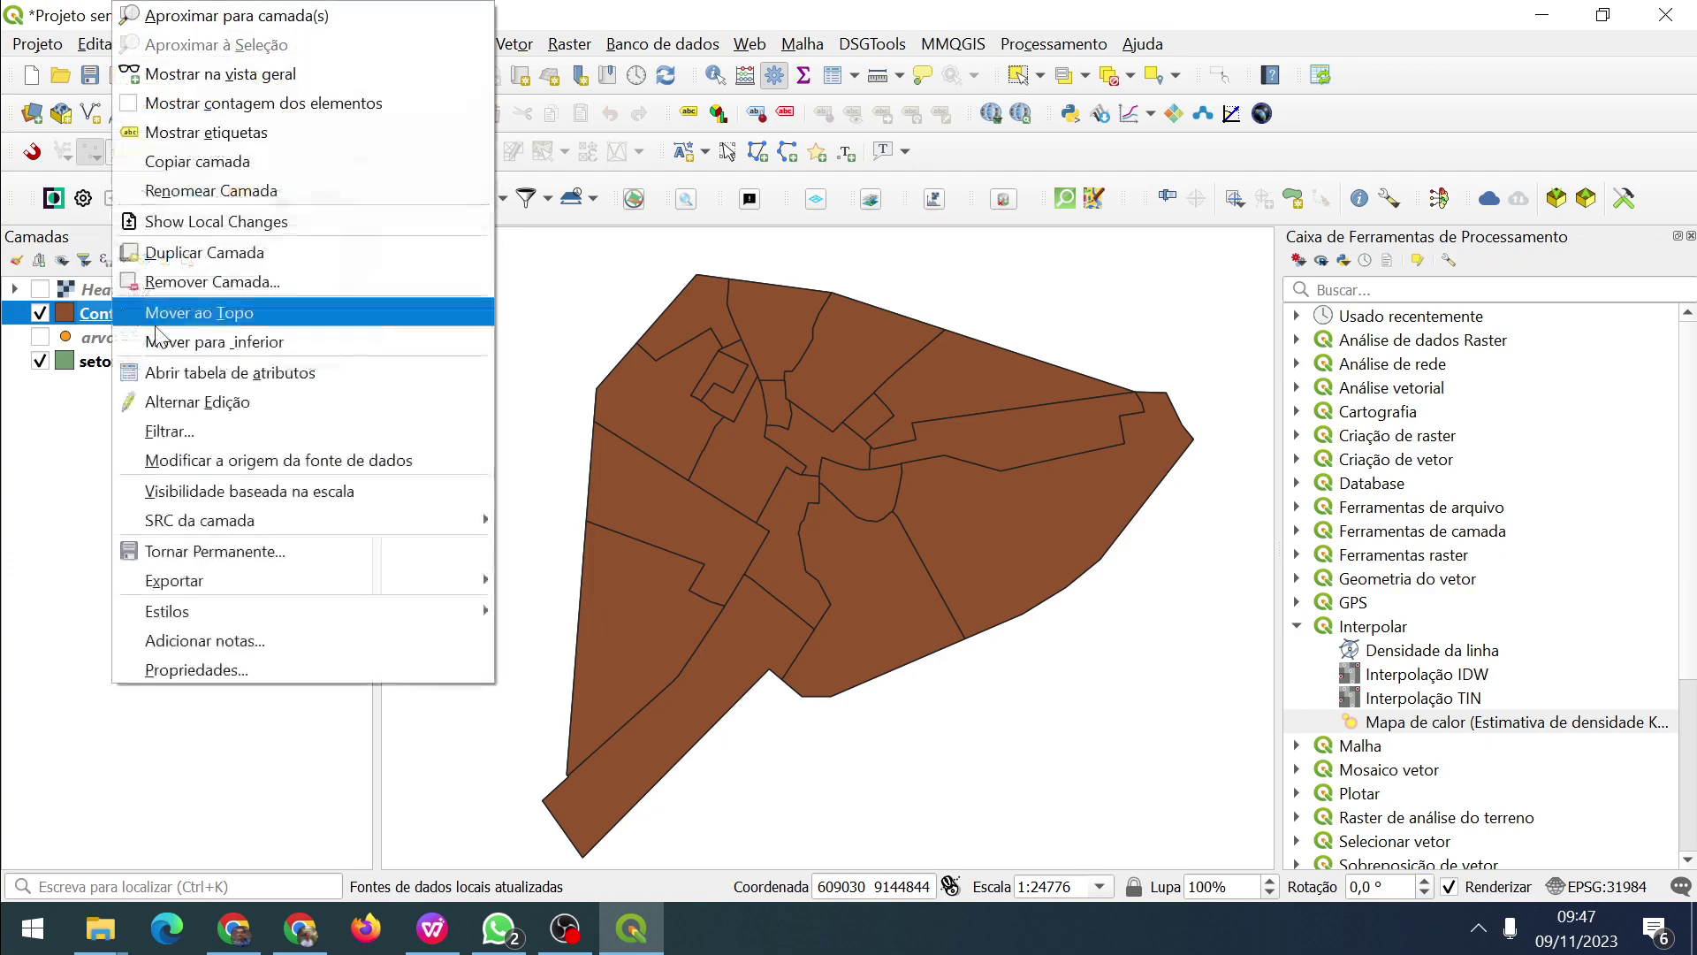
click(302, 371)
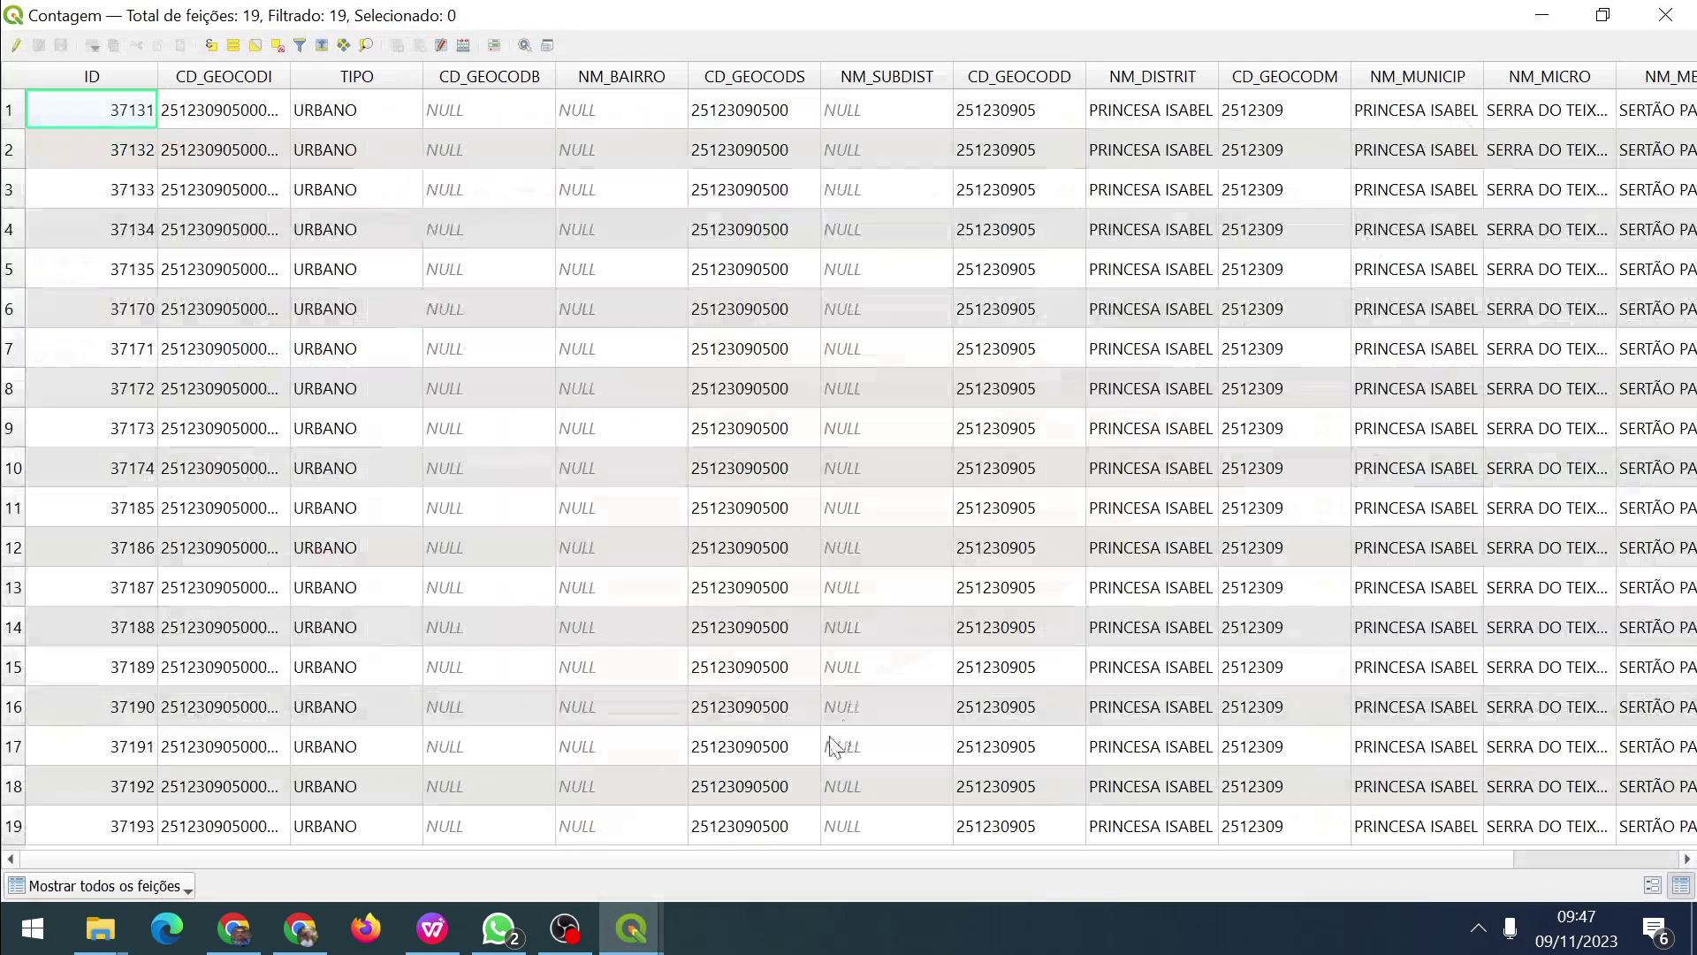
drag(442, 857, 1122, 861)
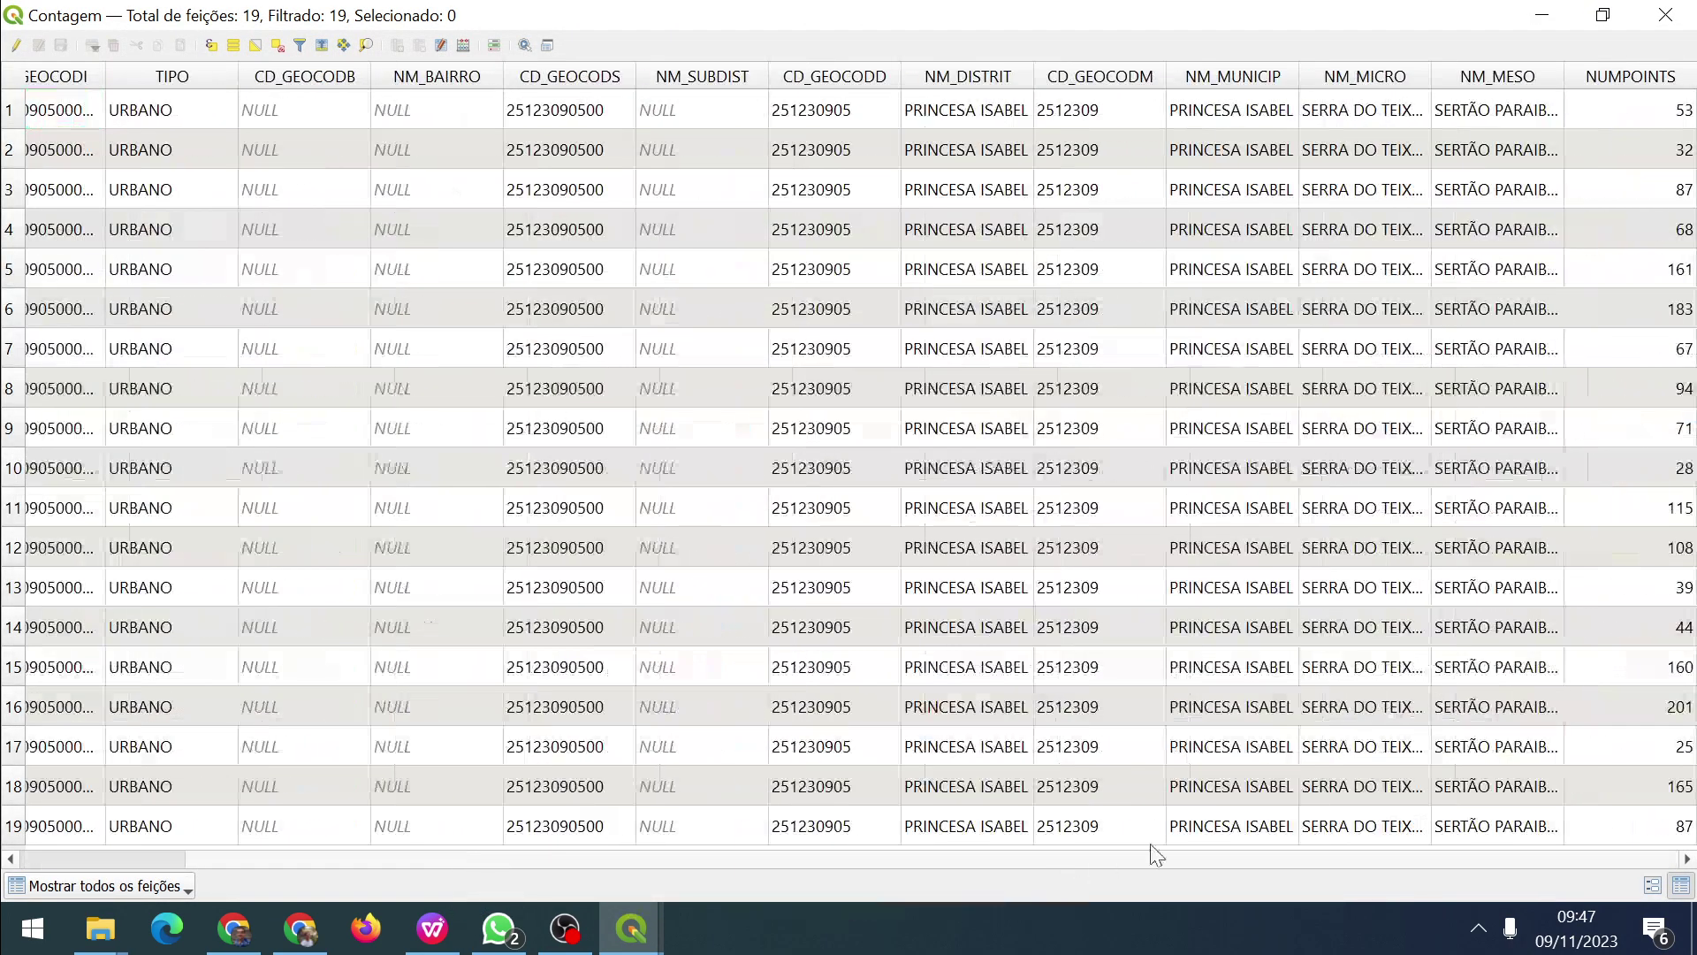
click(1639, 82)
click(1640, 81)
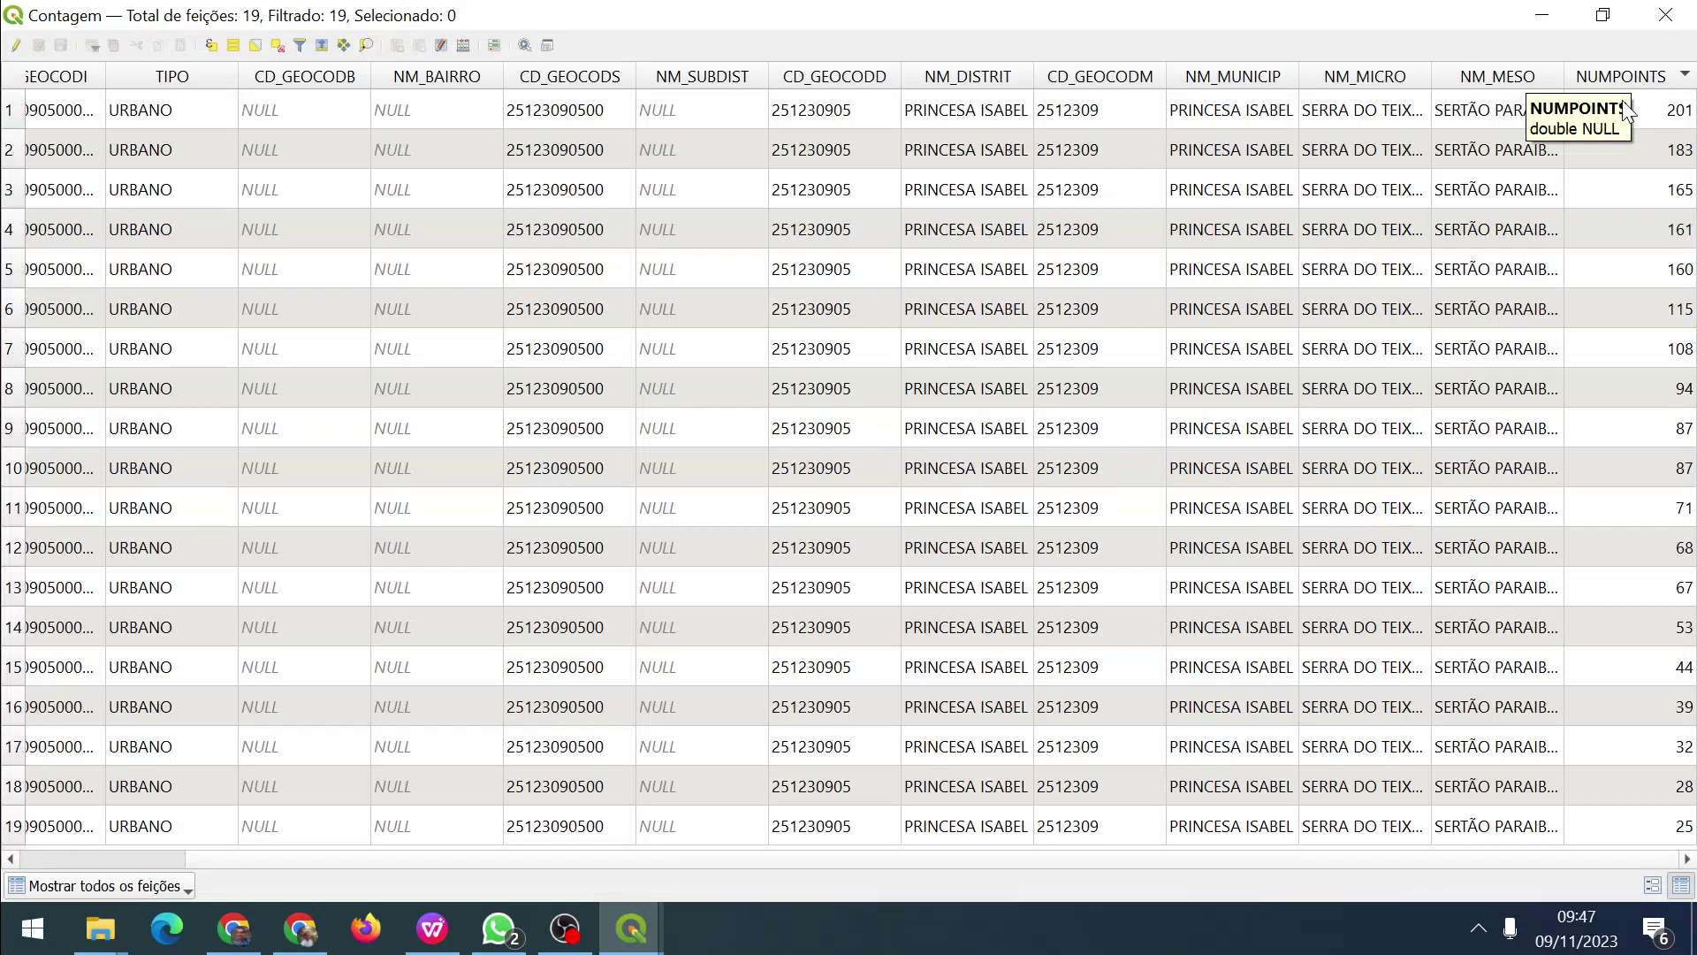
click(1643, 113)
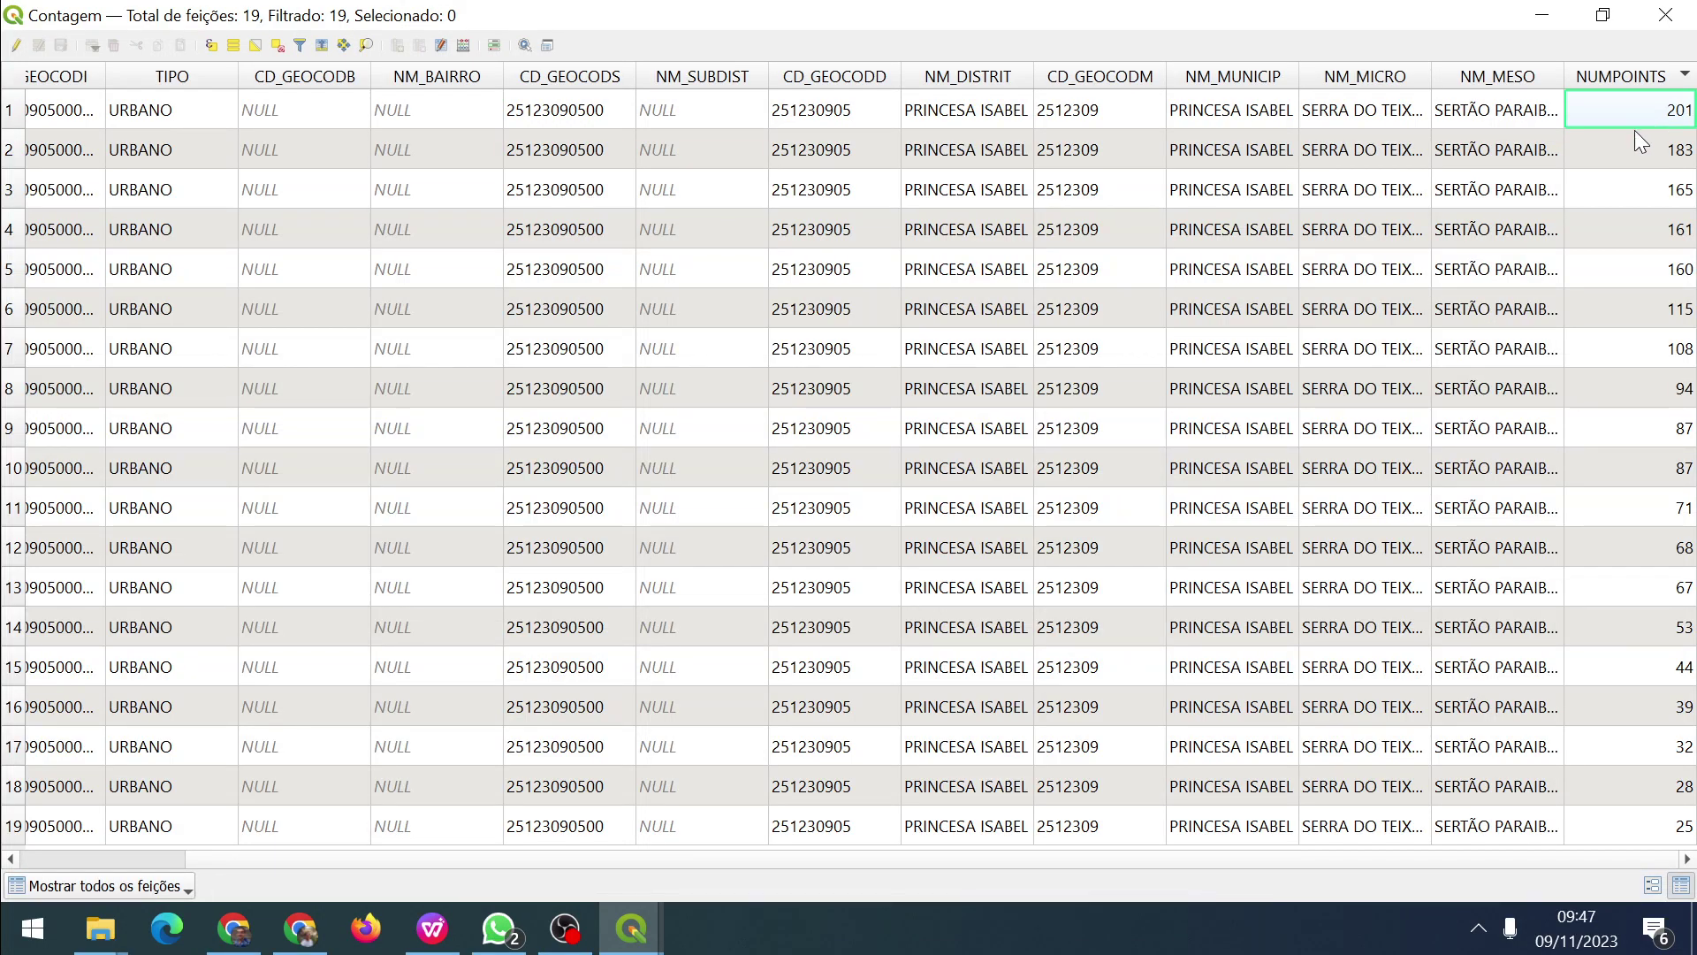
click(1602, 78)
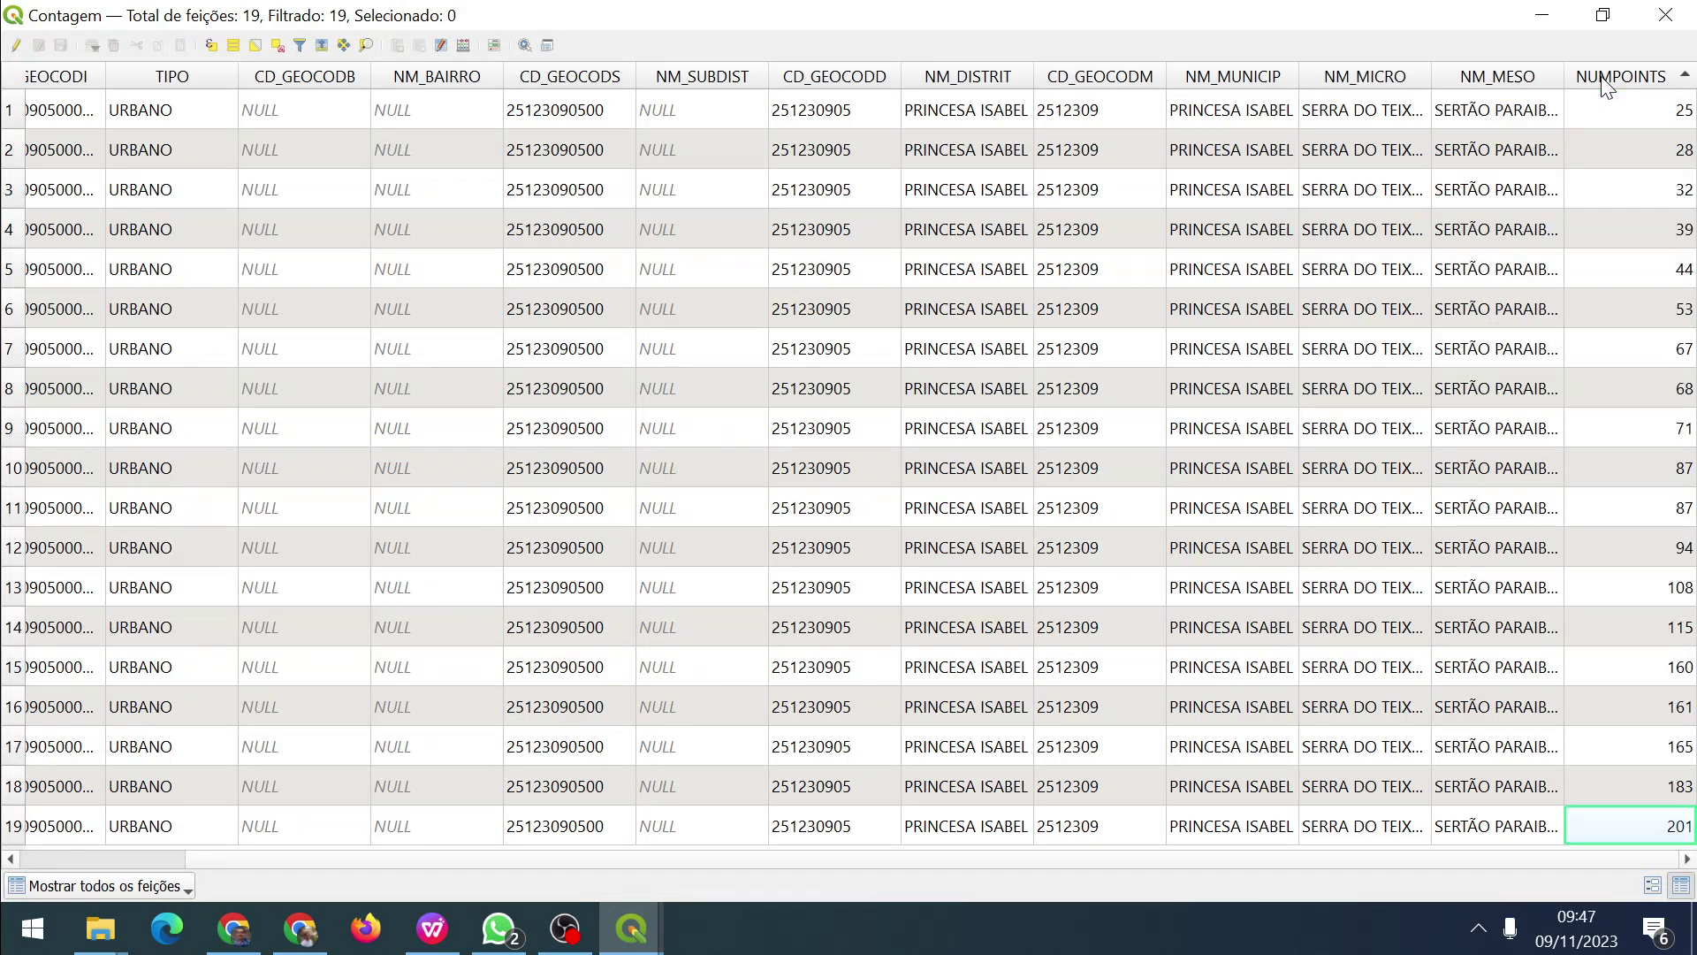
click(1612, 107)
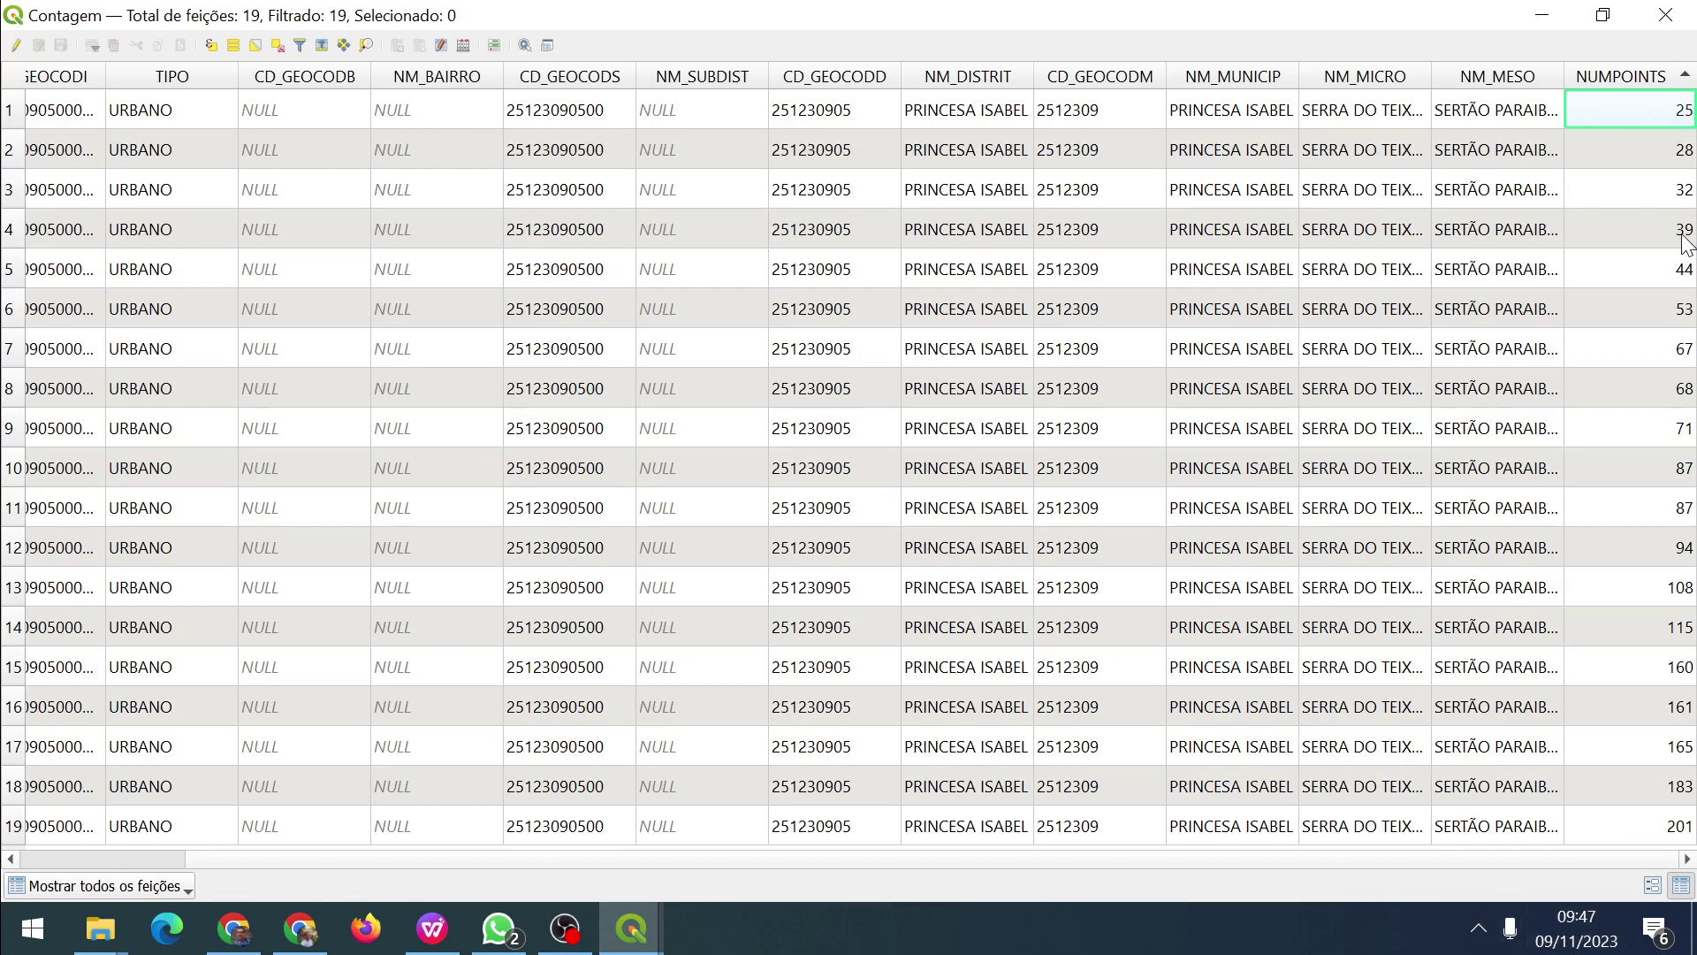
click(1545, 15)
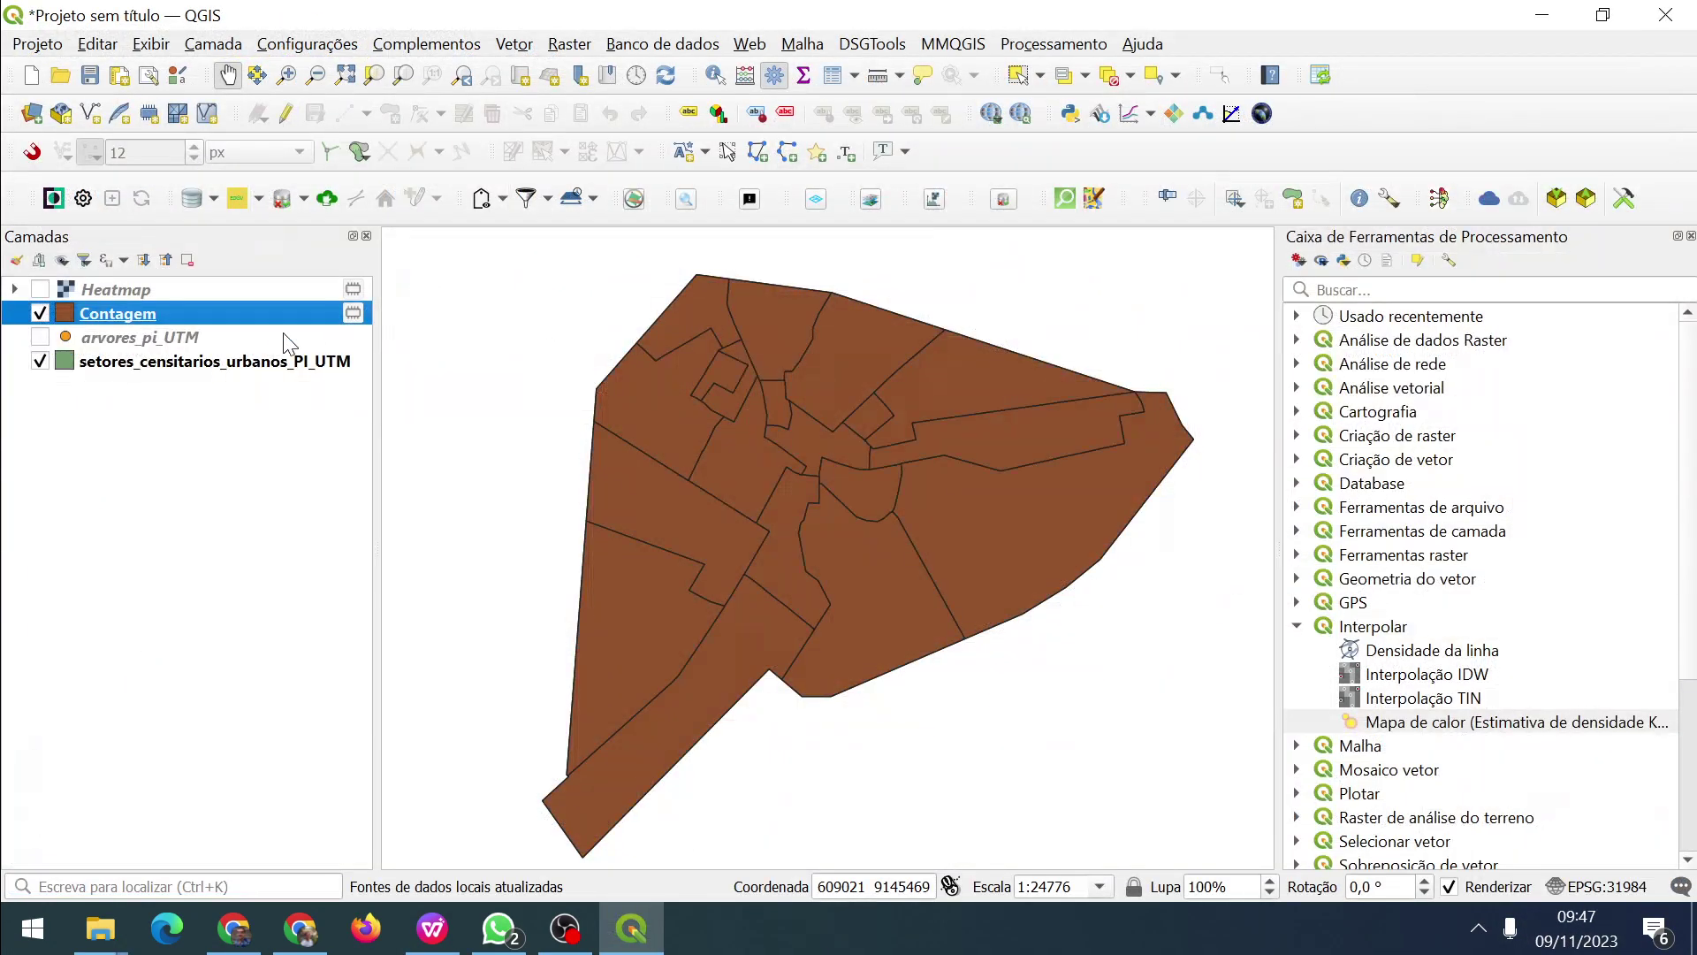
Change the Contagem layer's symbology to Graduado with NUMPOINTS as the value.
right_click(160, 316)
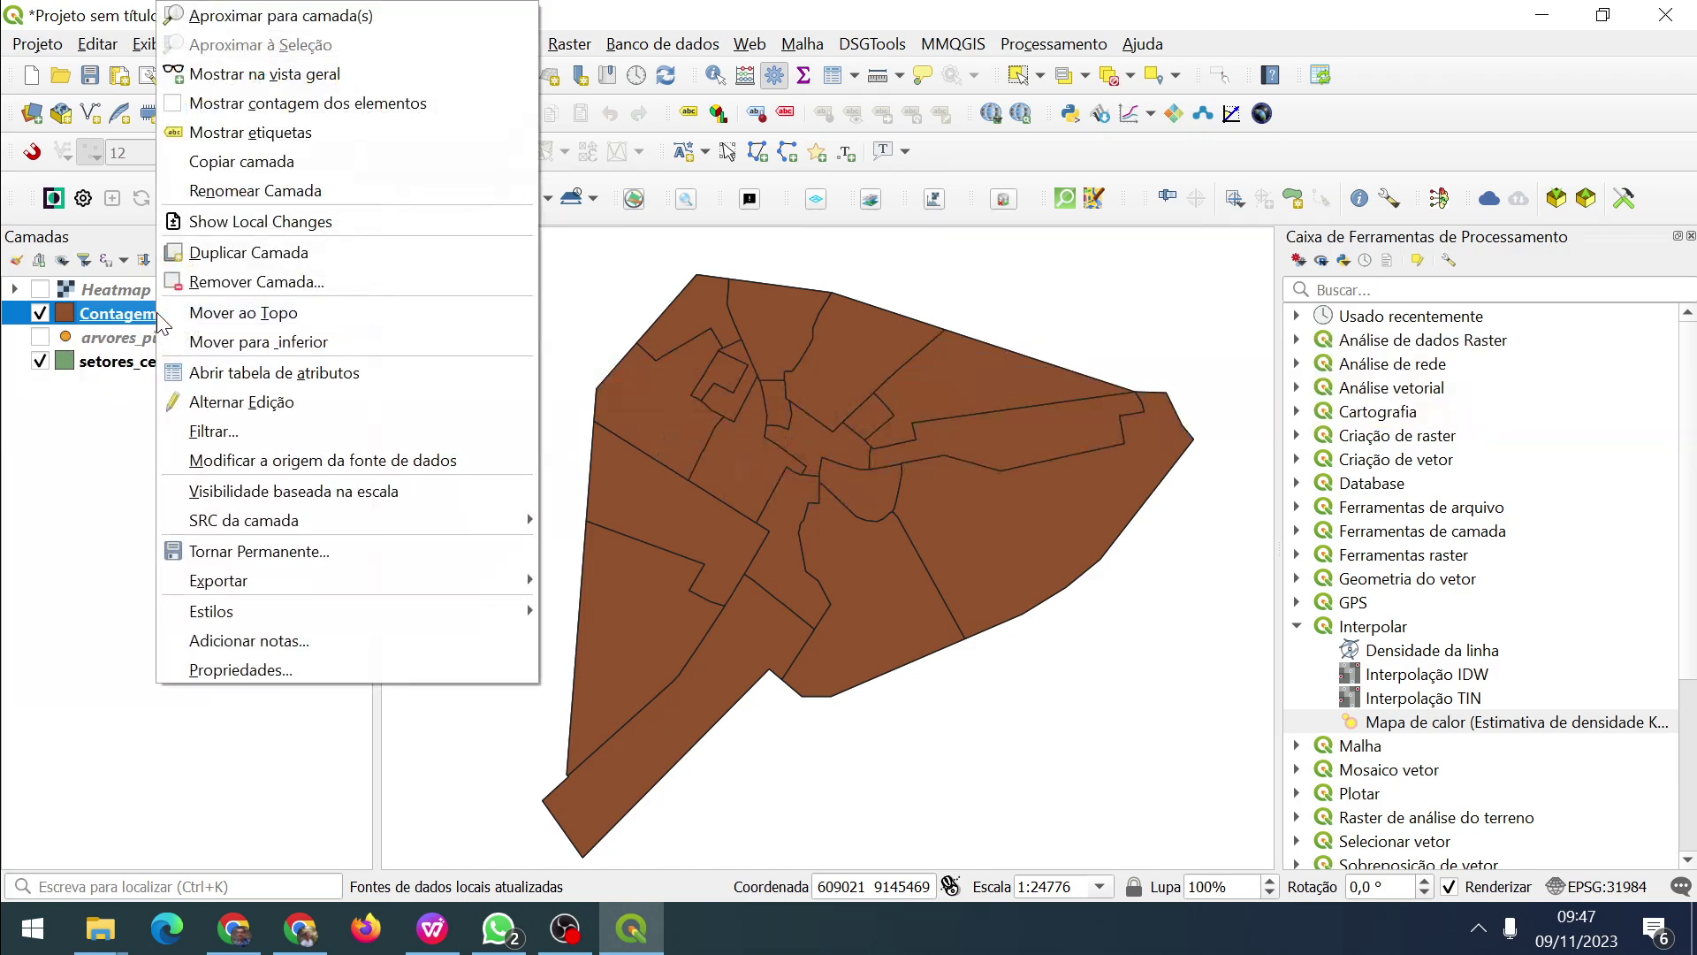
click(239, 669)
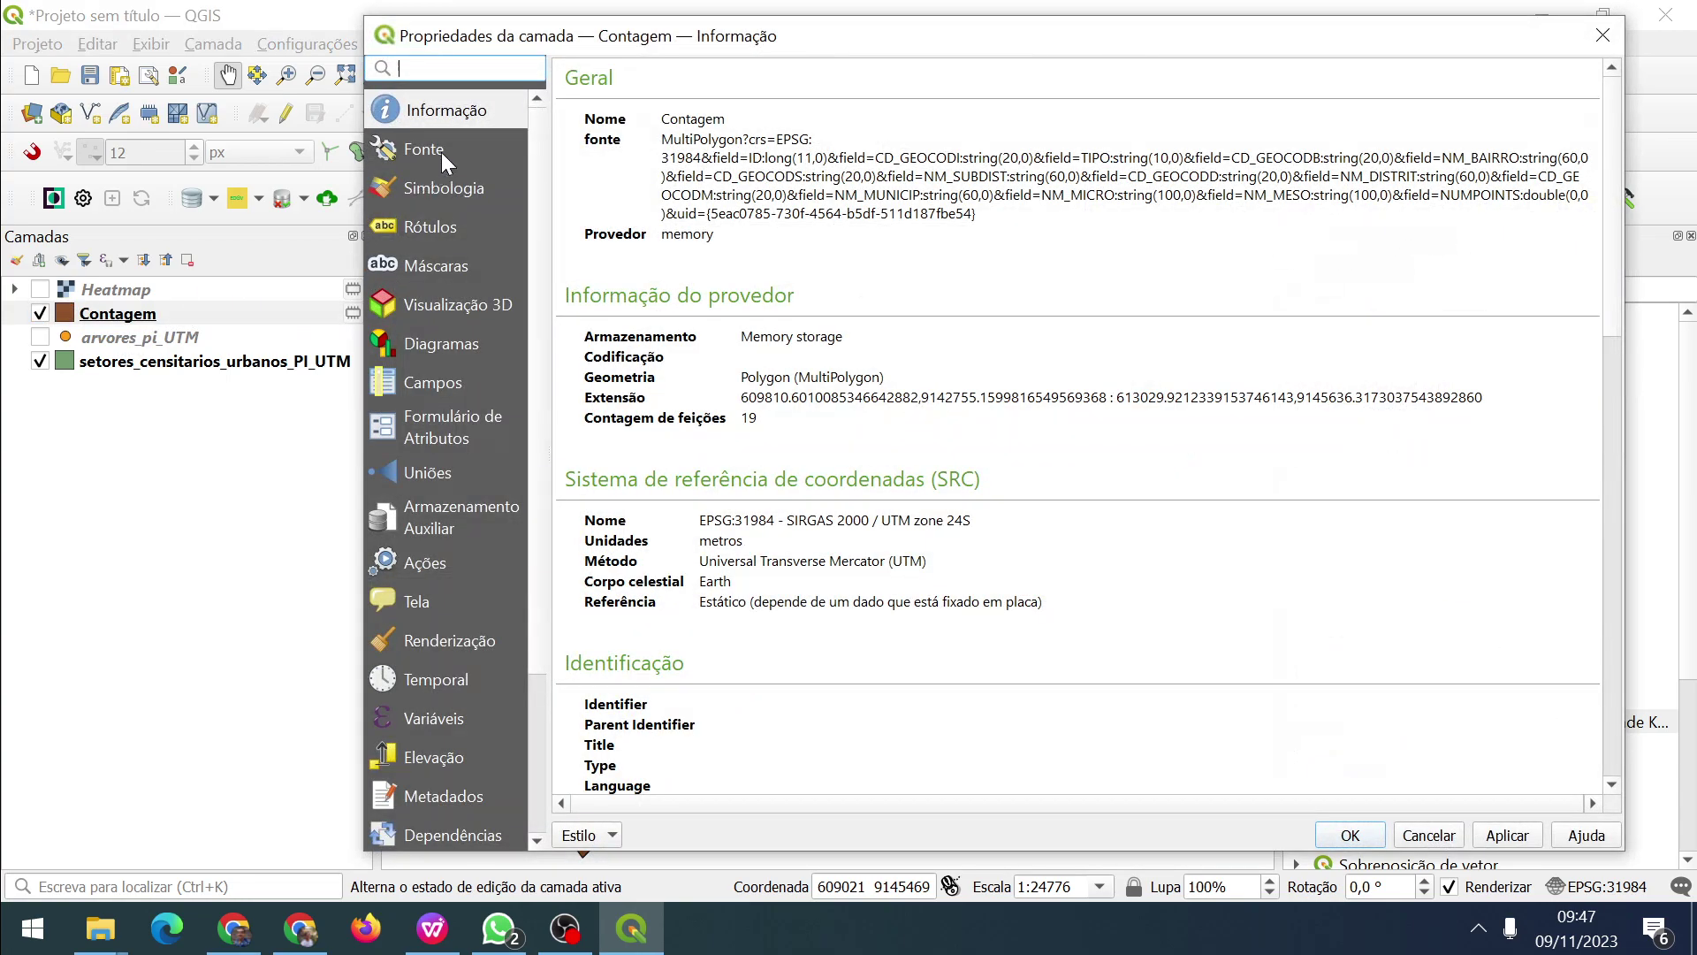
click(431, 187)
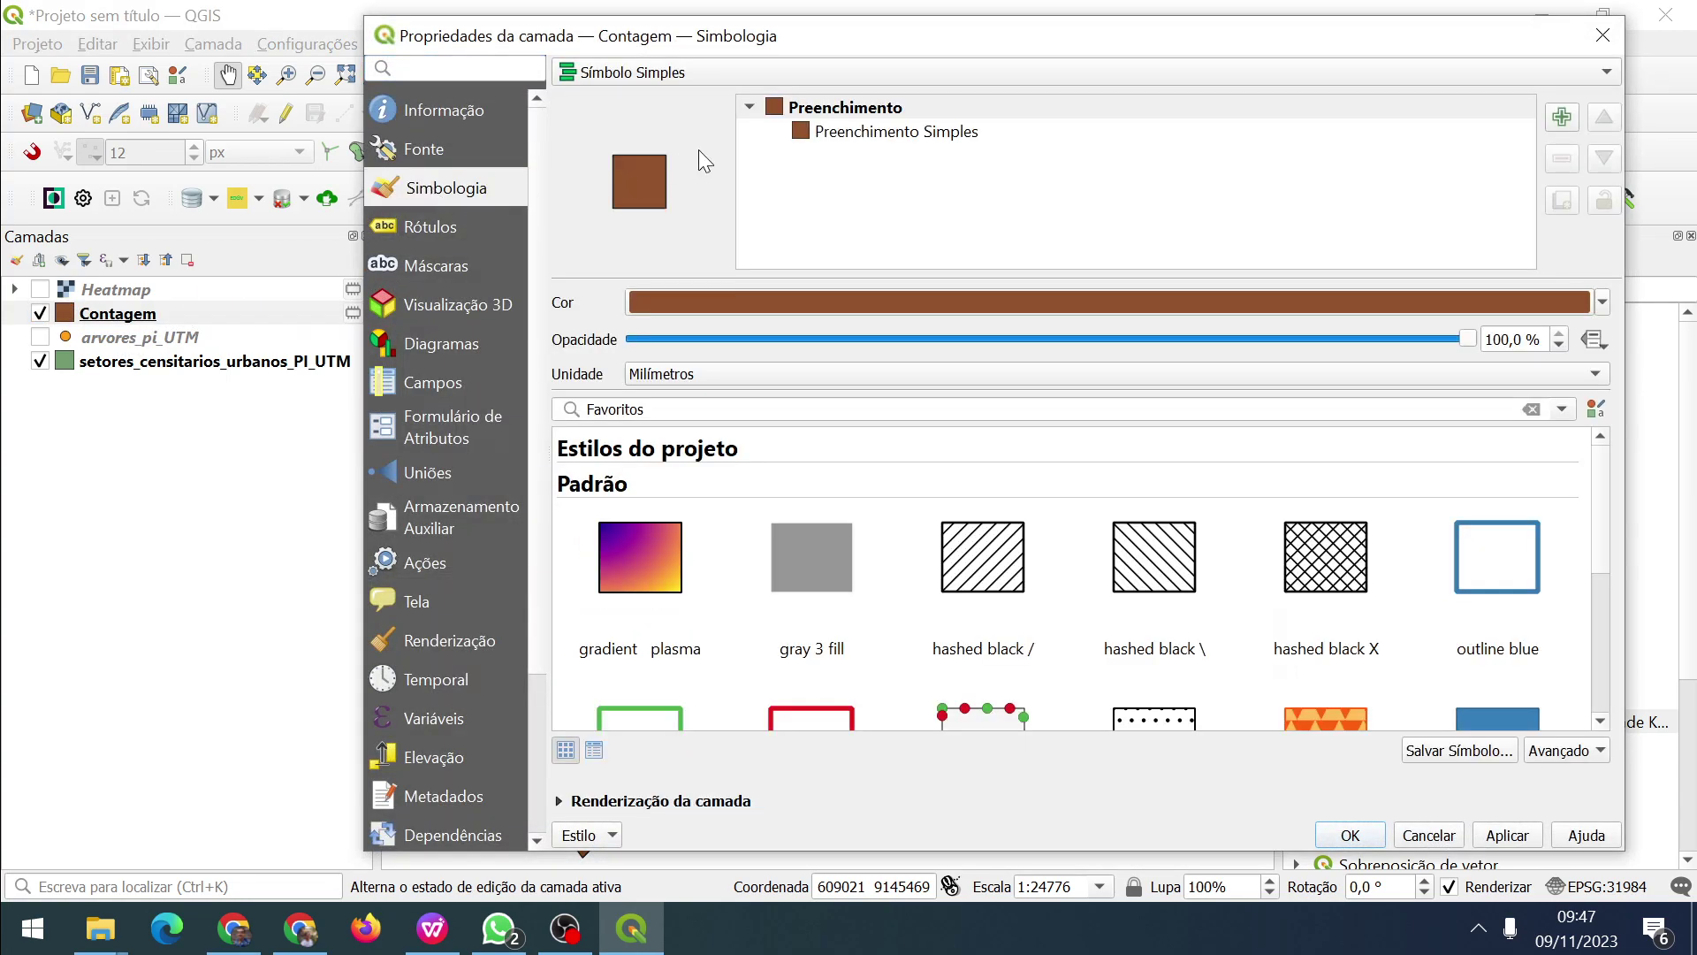
click(629, 71)
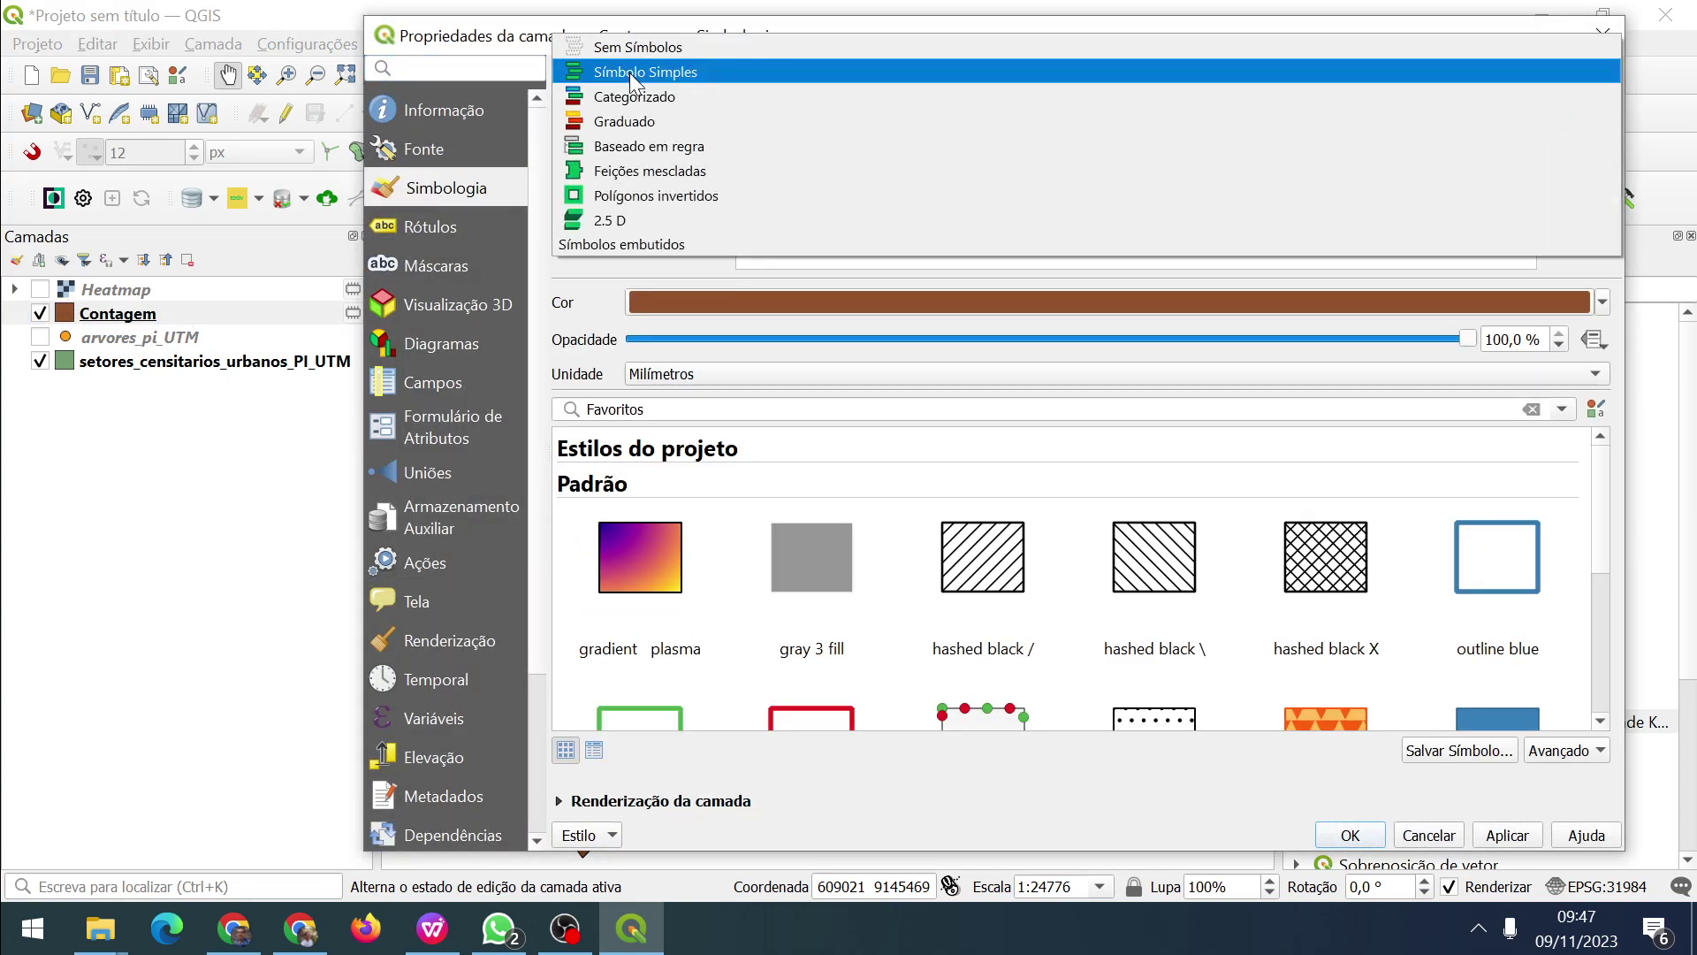
click(623, 120)
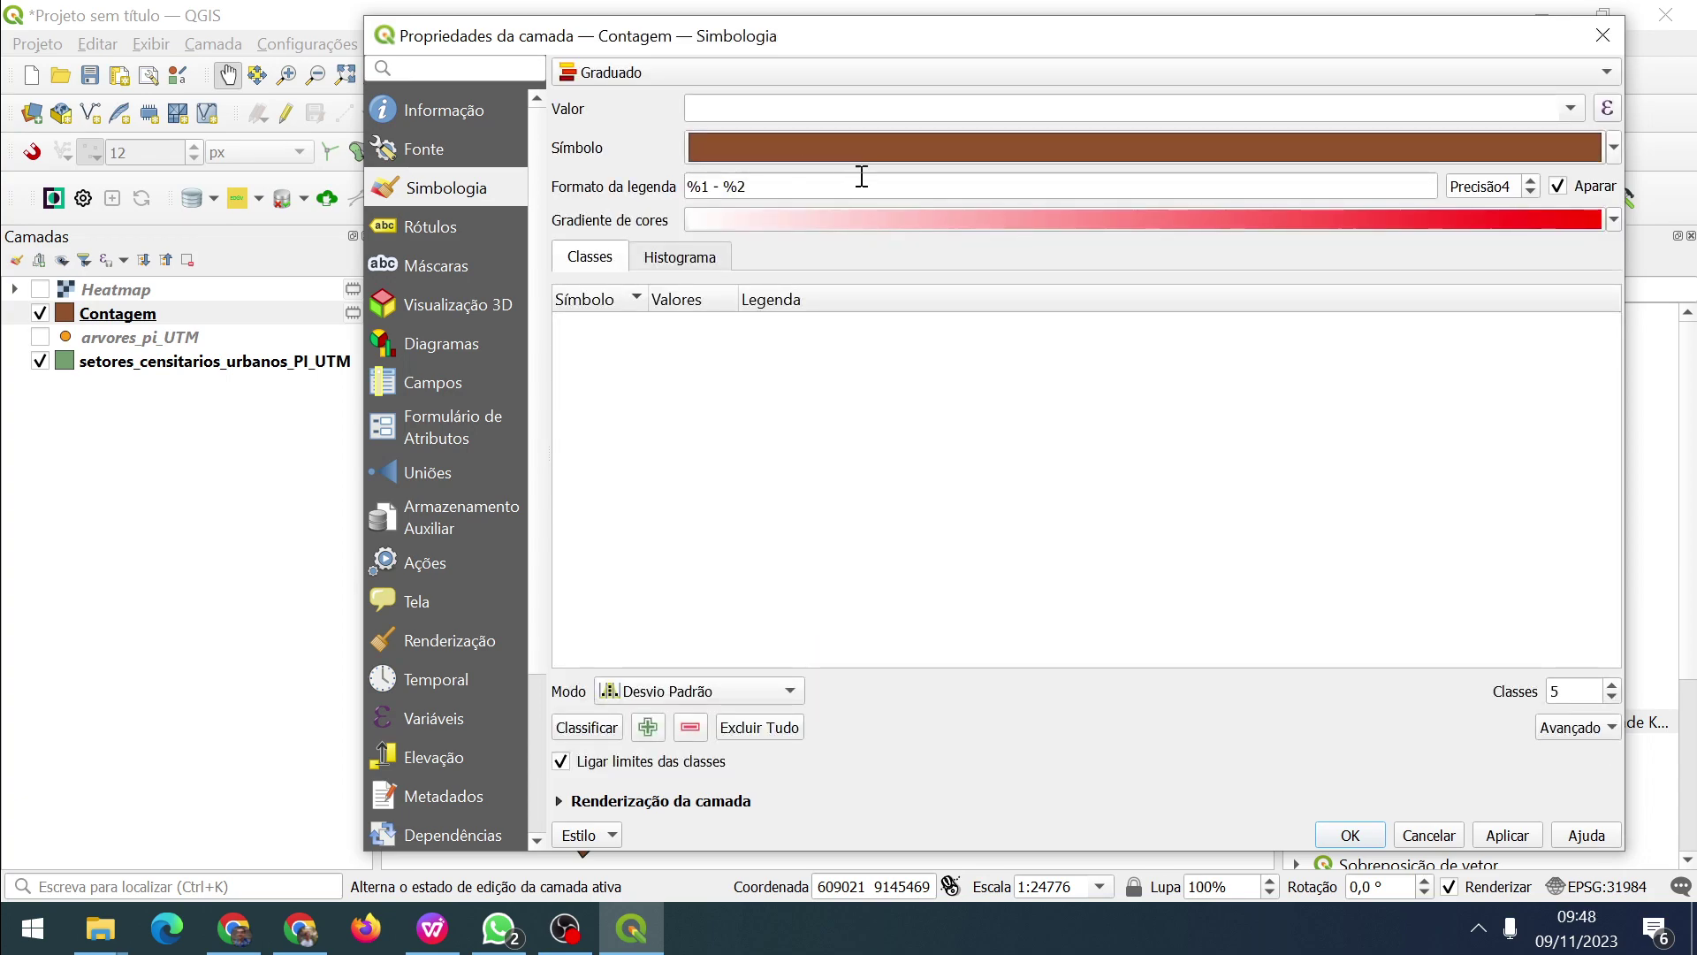
click(1573, 106)
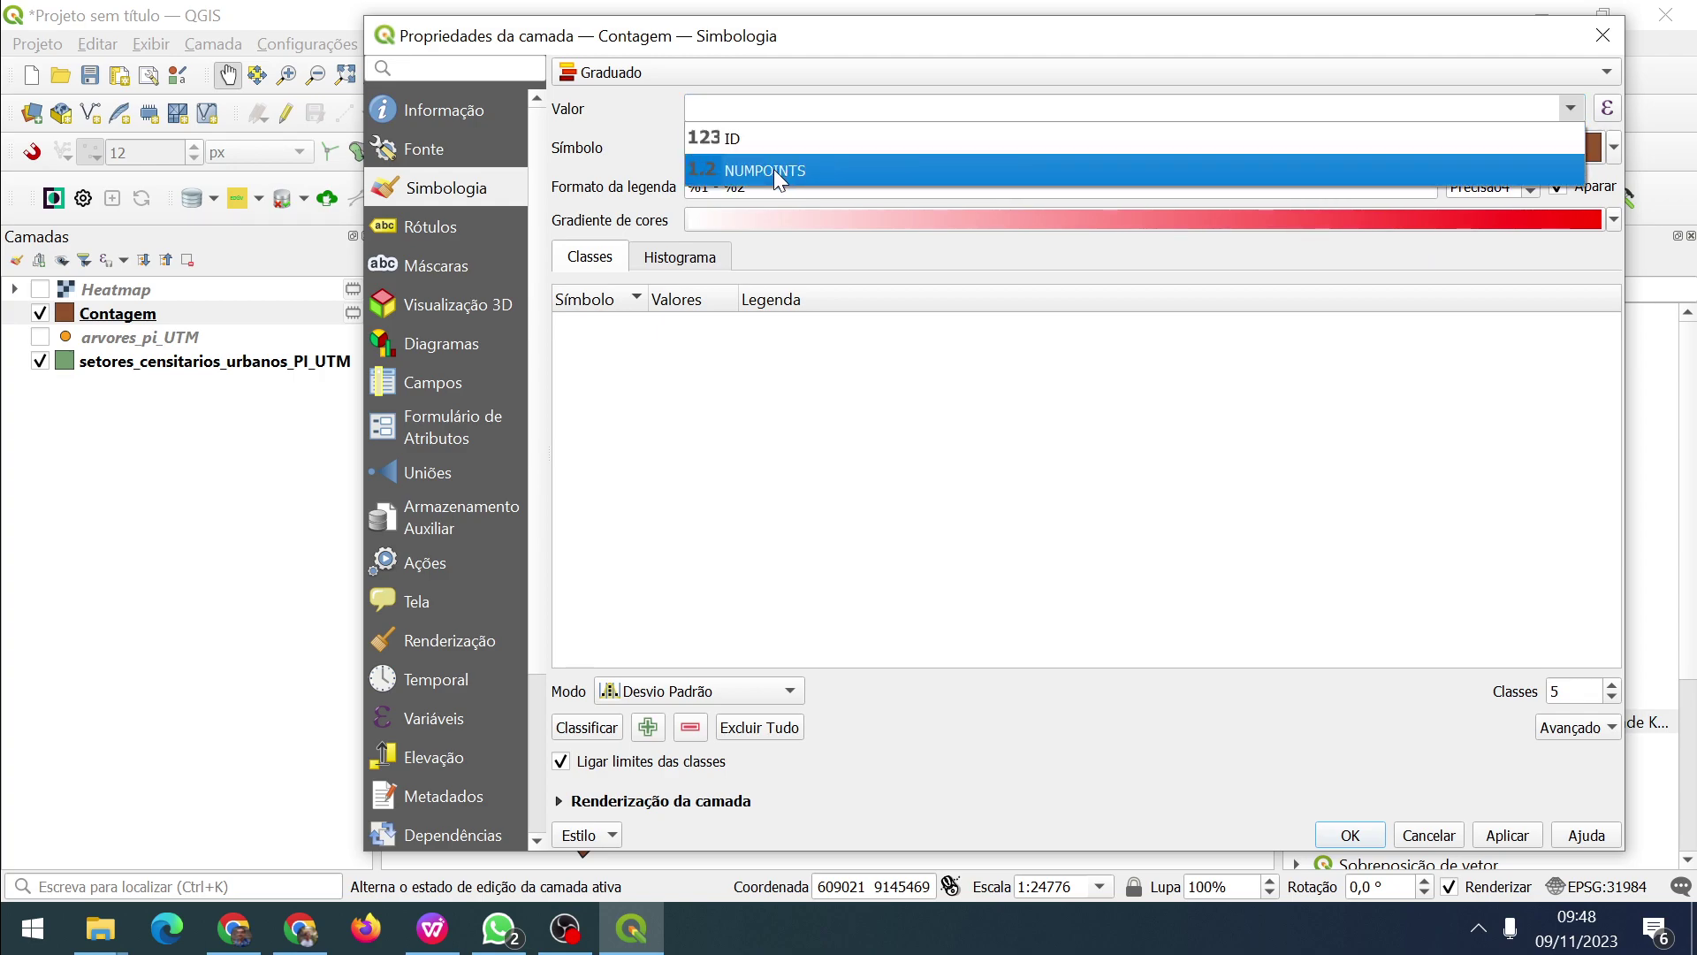
click(775, 176)
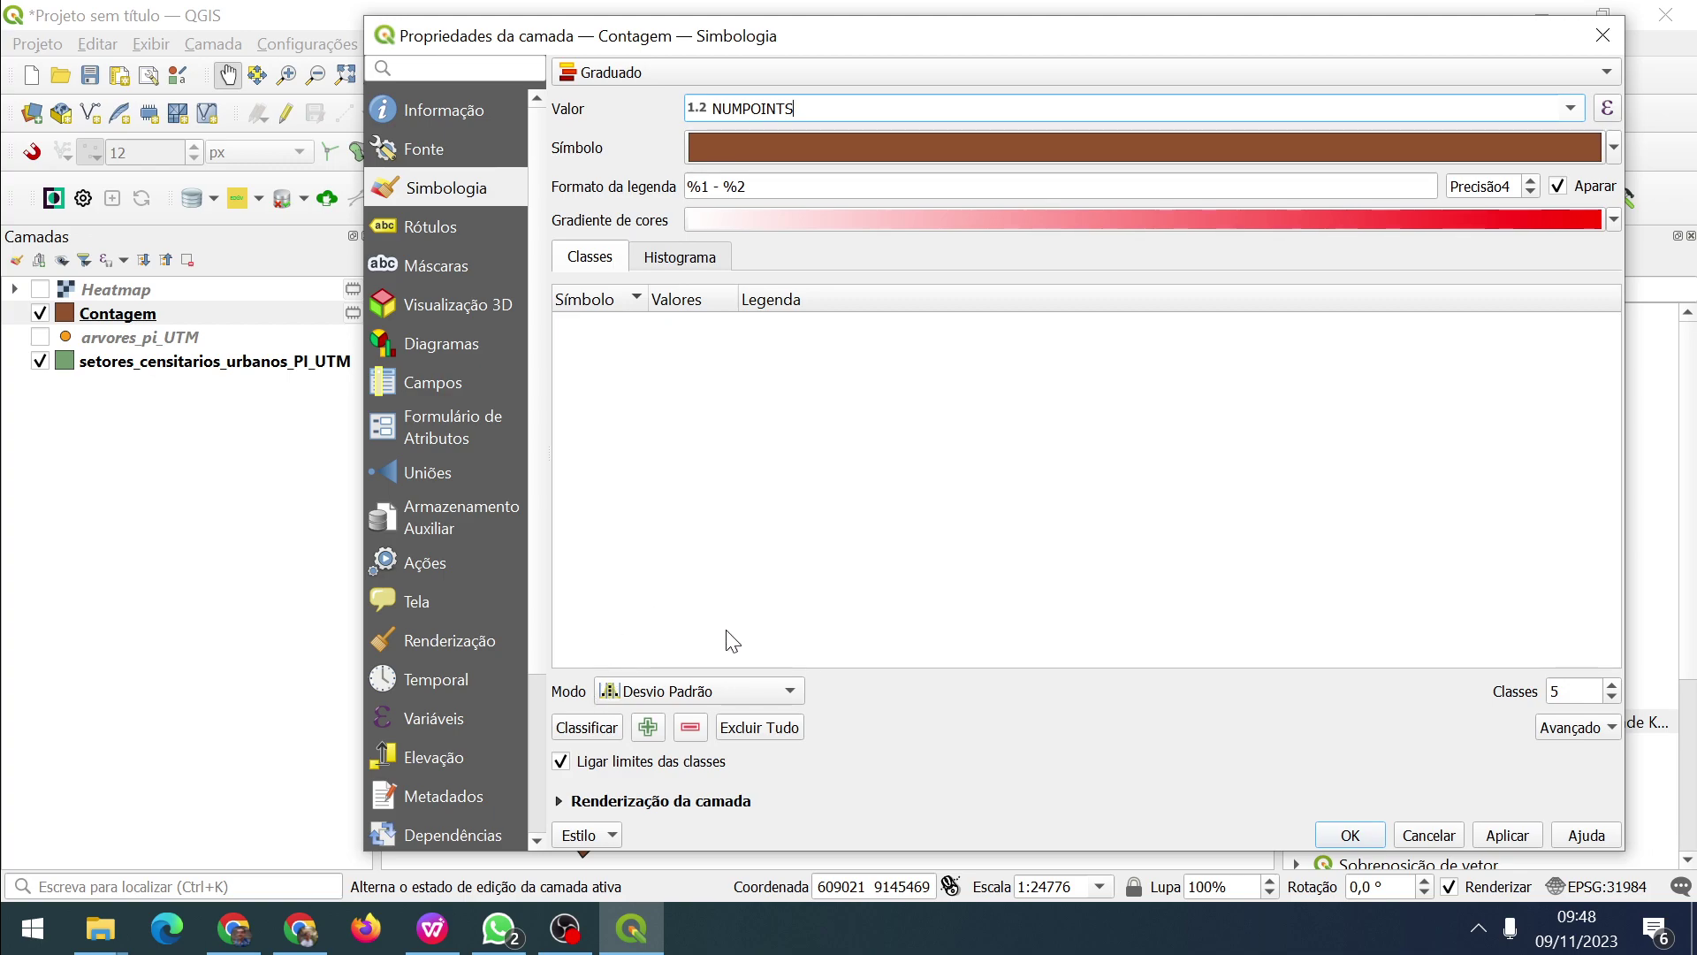
Classify the Contagem layer with Quebra Natural (Jenks), accept the layer properties and expand its legend.
click(682, 694)
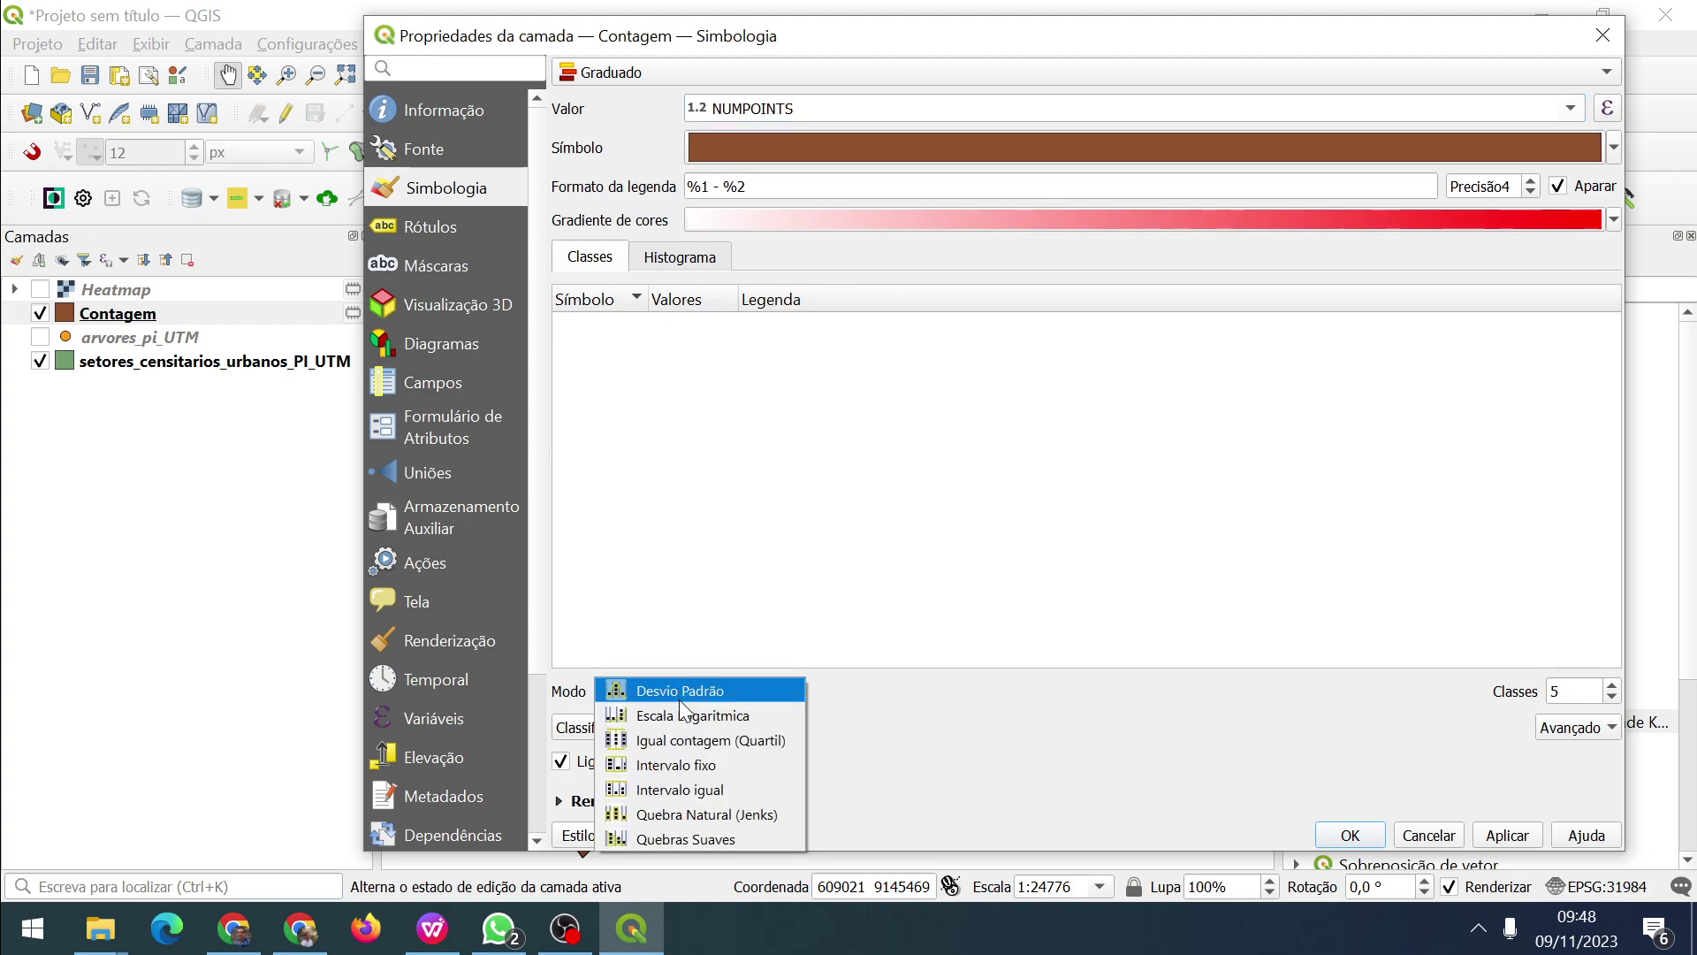
click(681, 815)
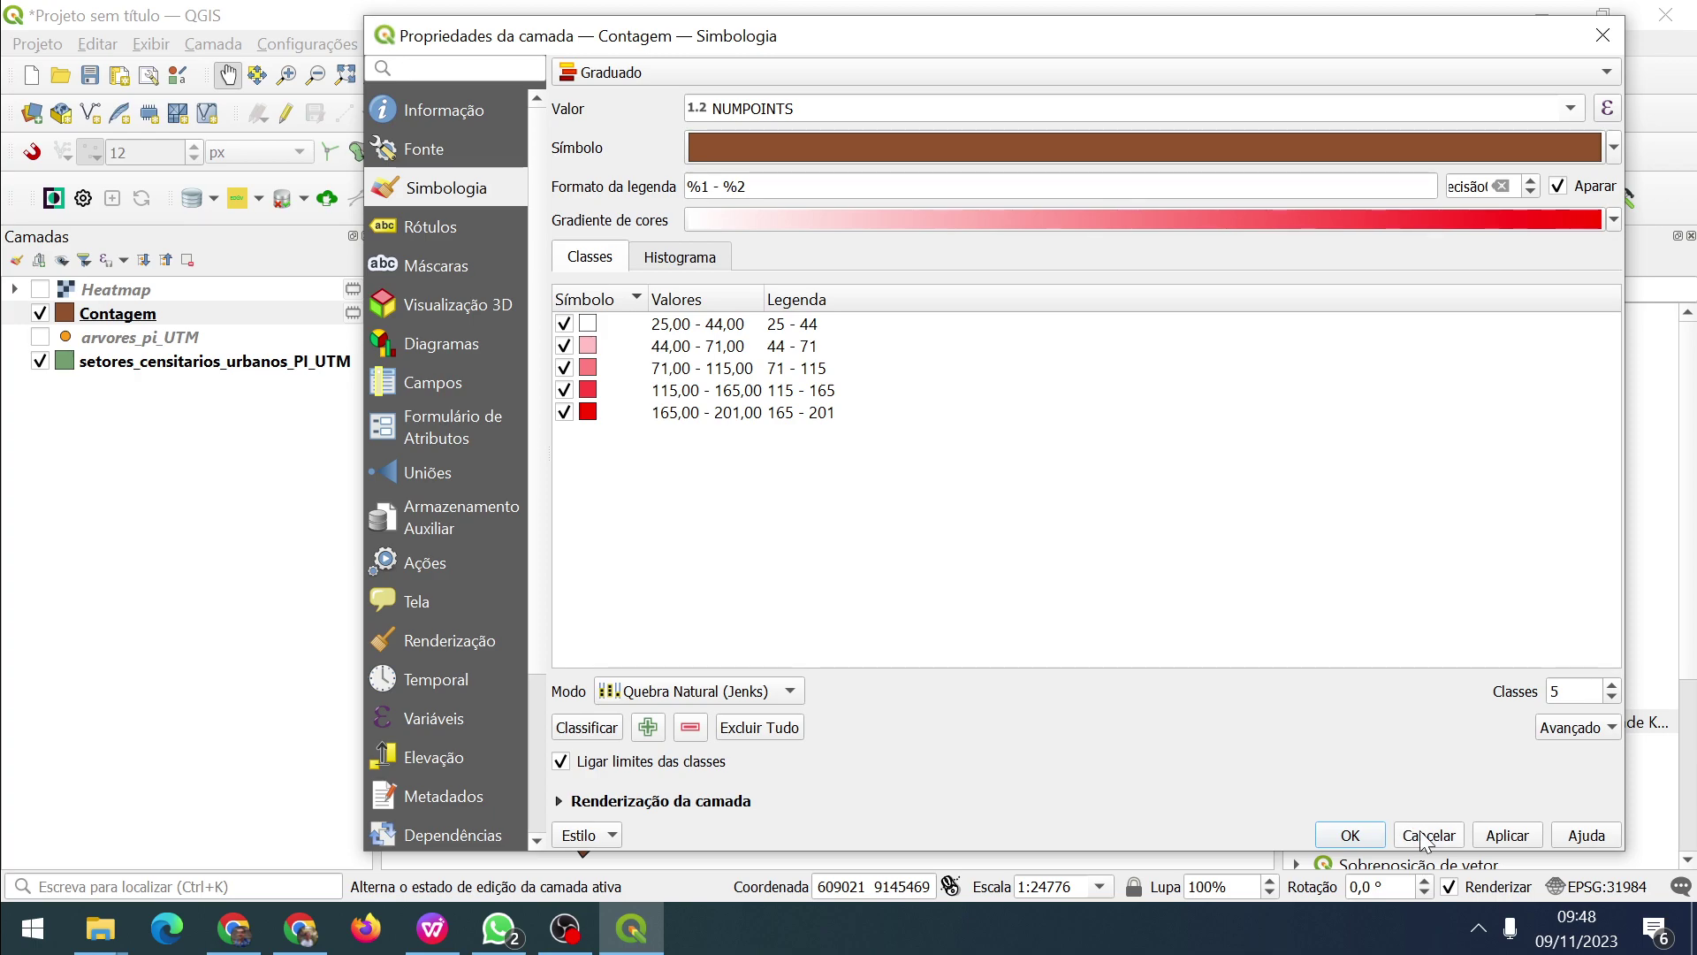
click(1505, 835)
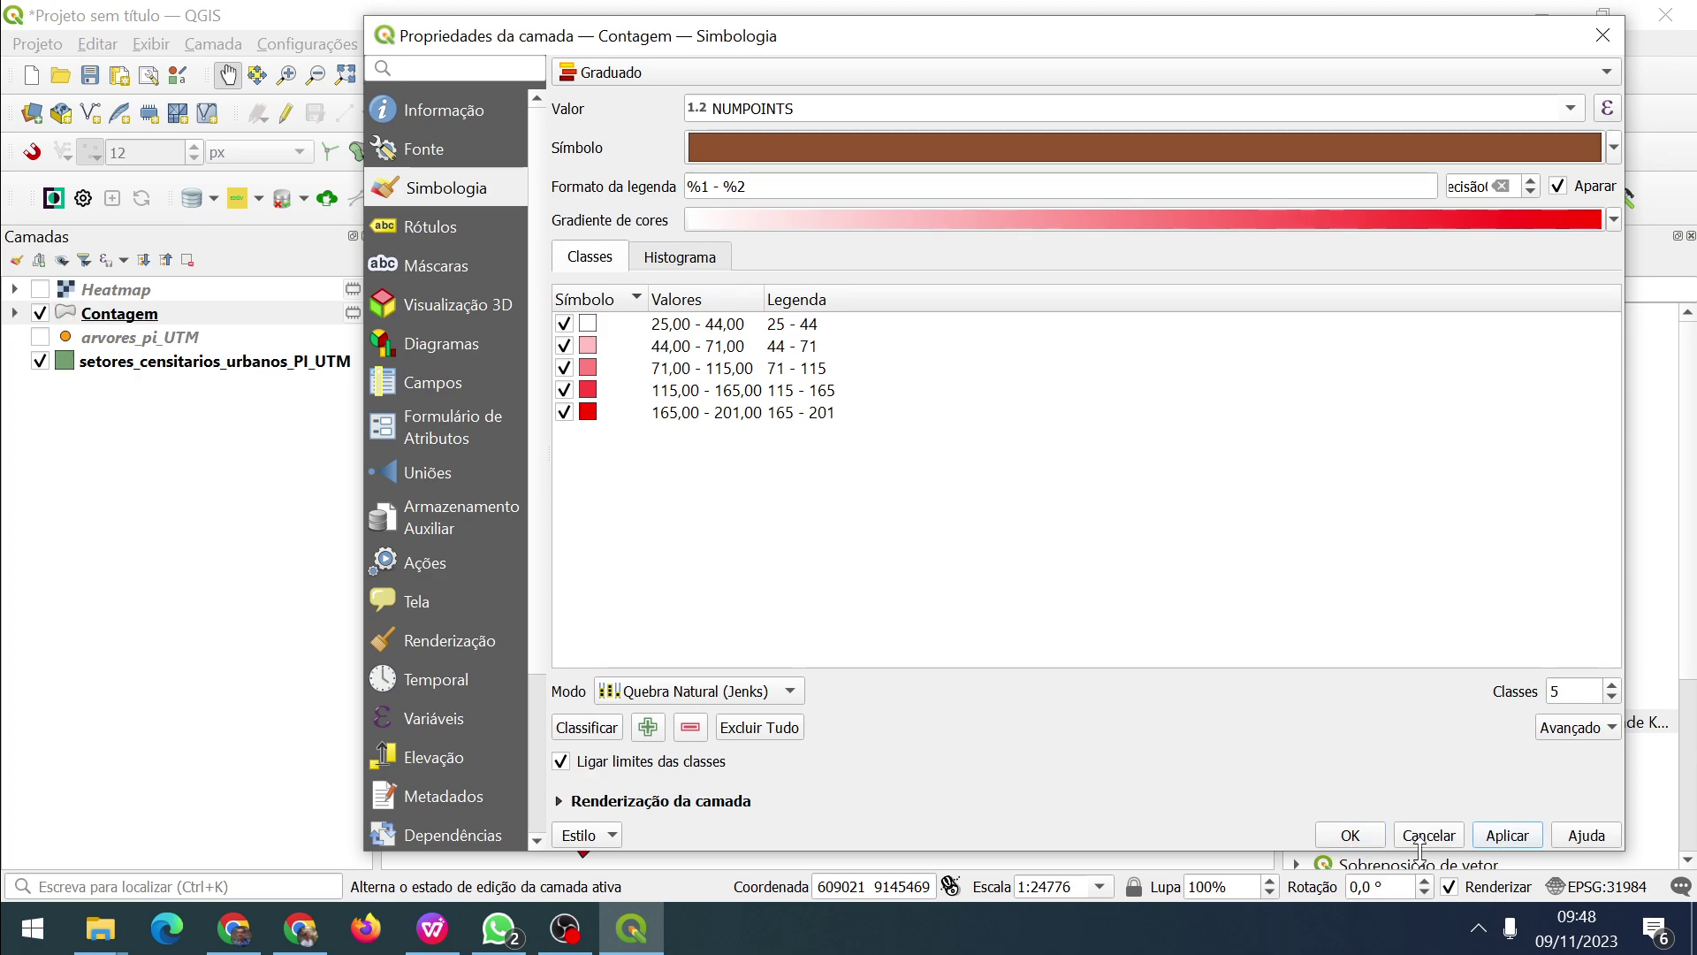
click(1334, 832)
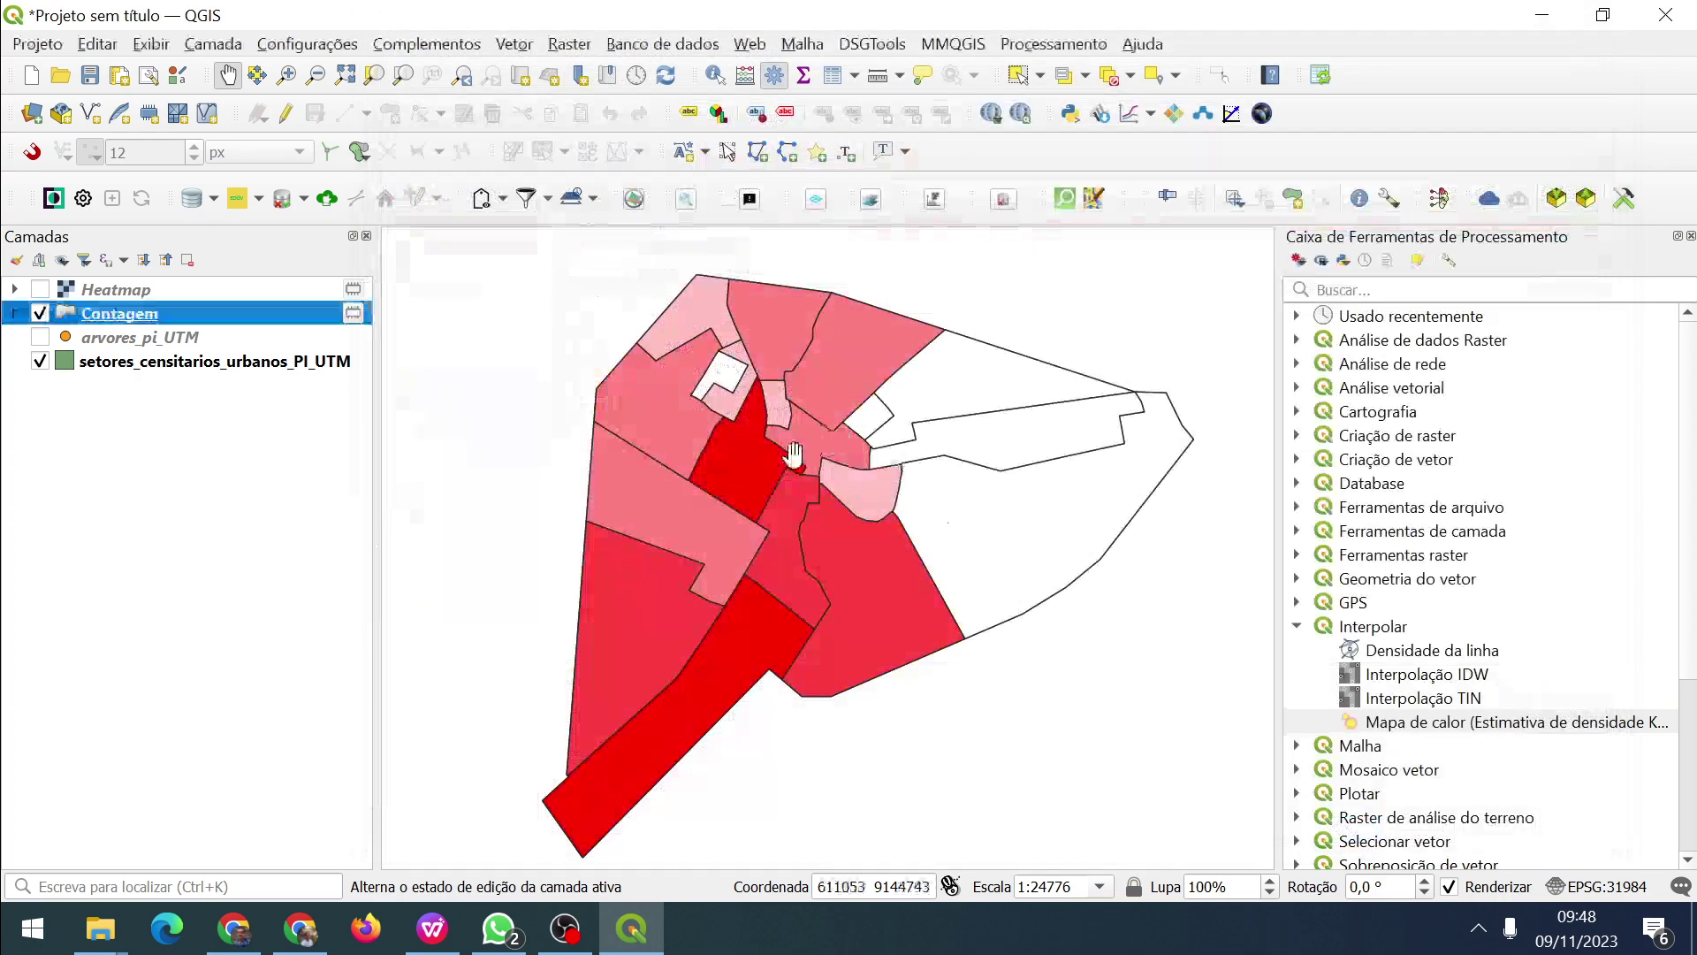
click(14, 313)
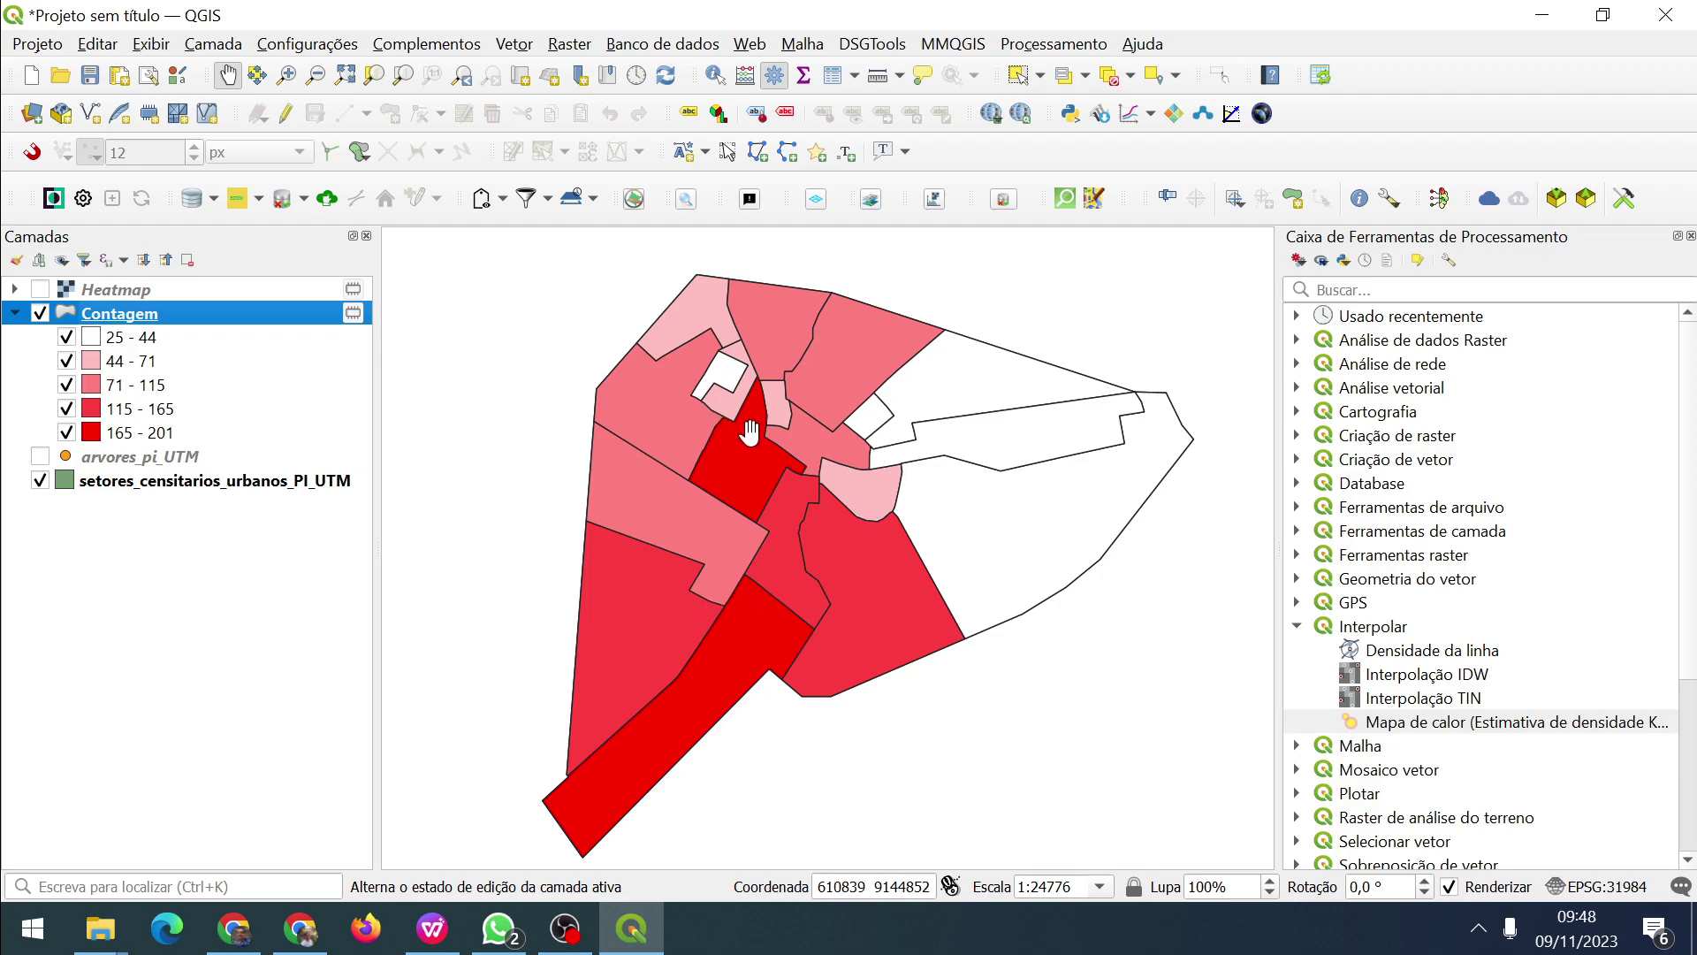
Read section 5 of the WPS guide on the Índice de Vizinho Mais Próximo and return to QGIS.
click(486, 942)
click(486, 942)
click(432, 928)
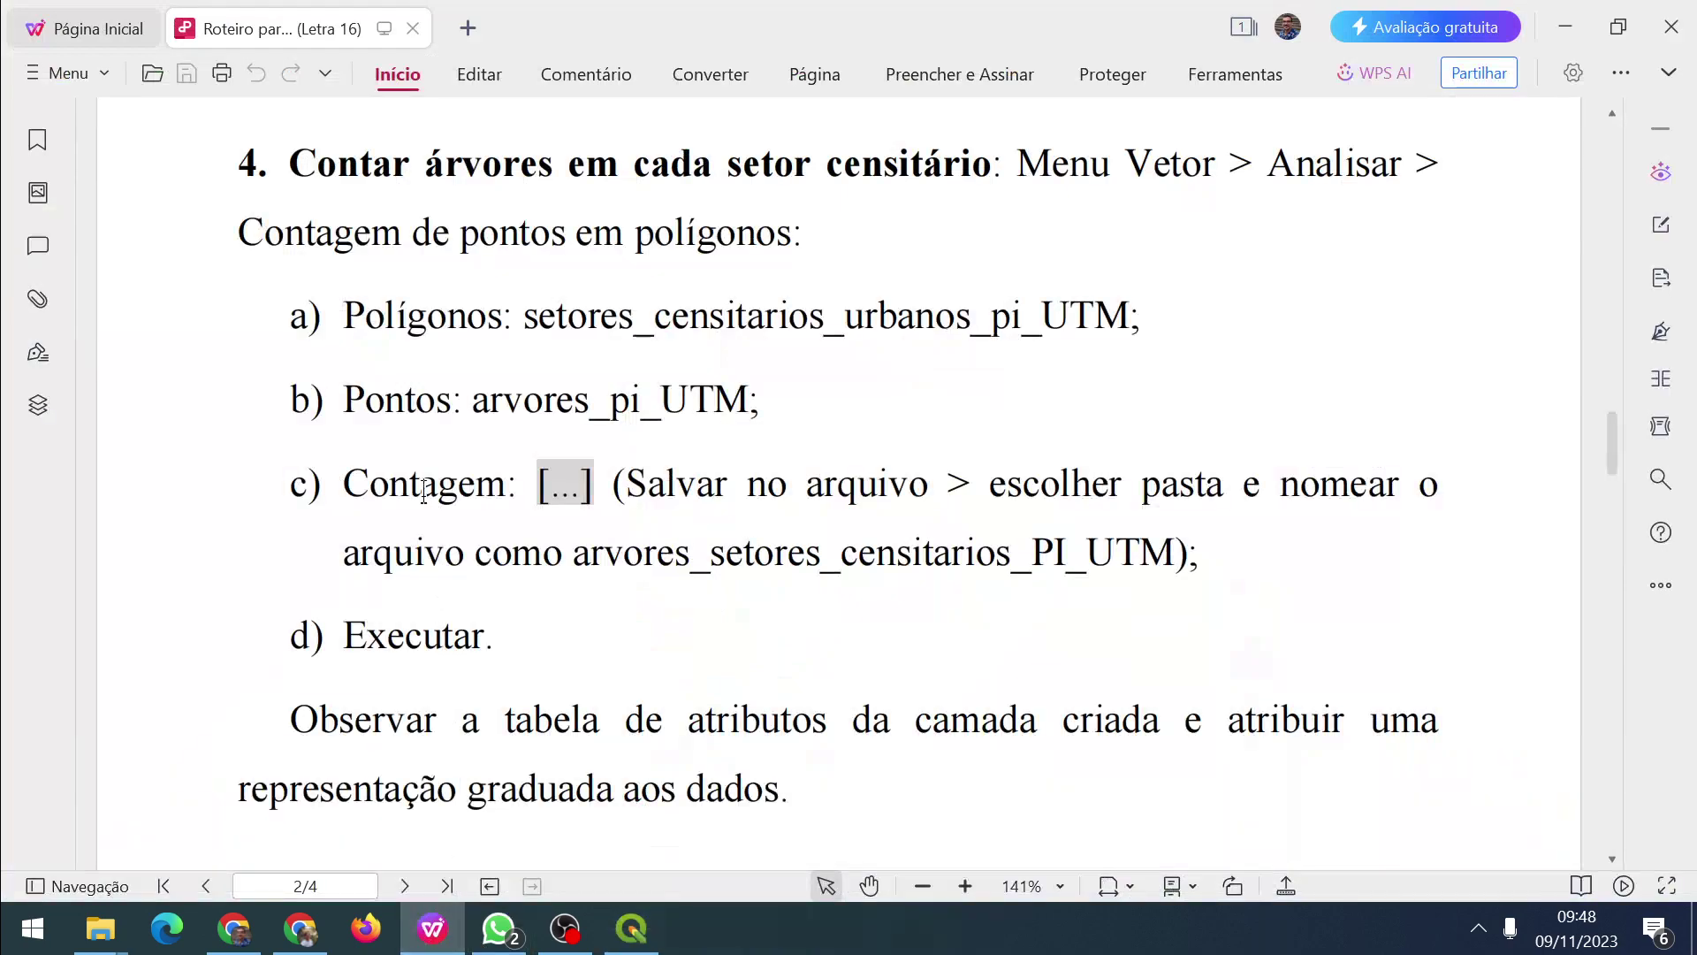
scroll(492, 491, down, 10)
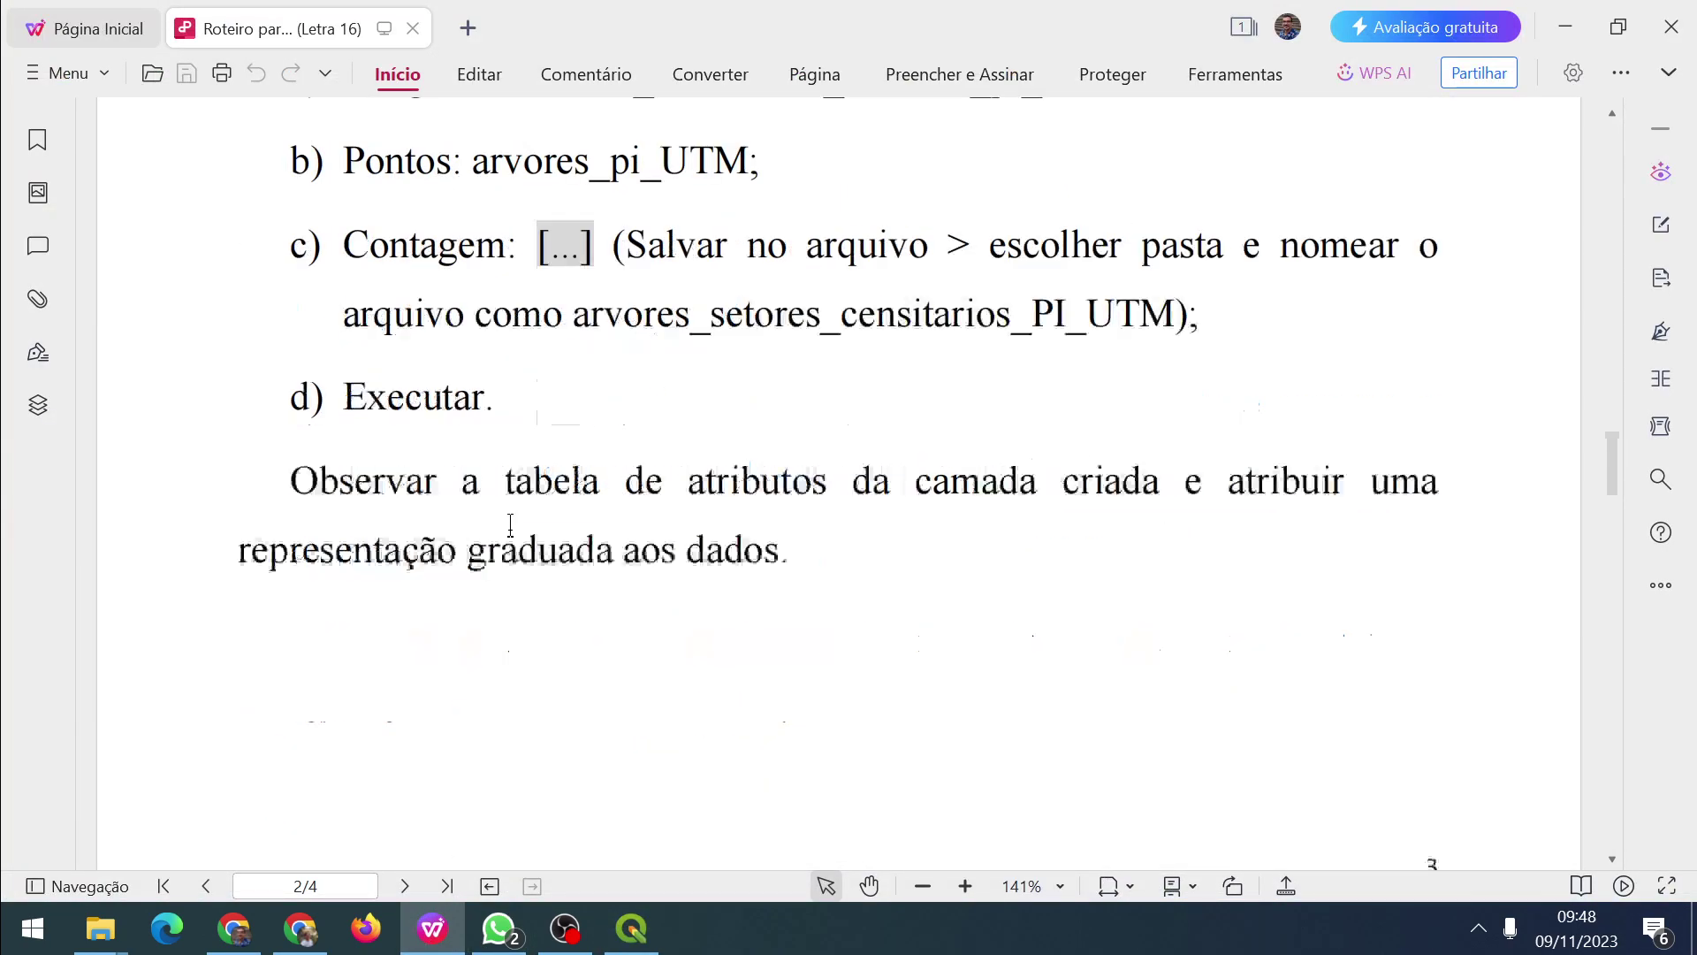
scroll(502, 516, down, 1)
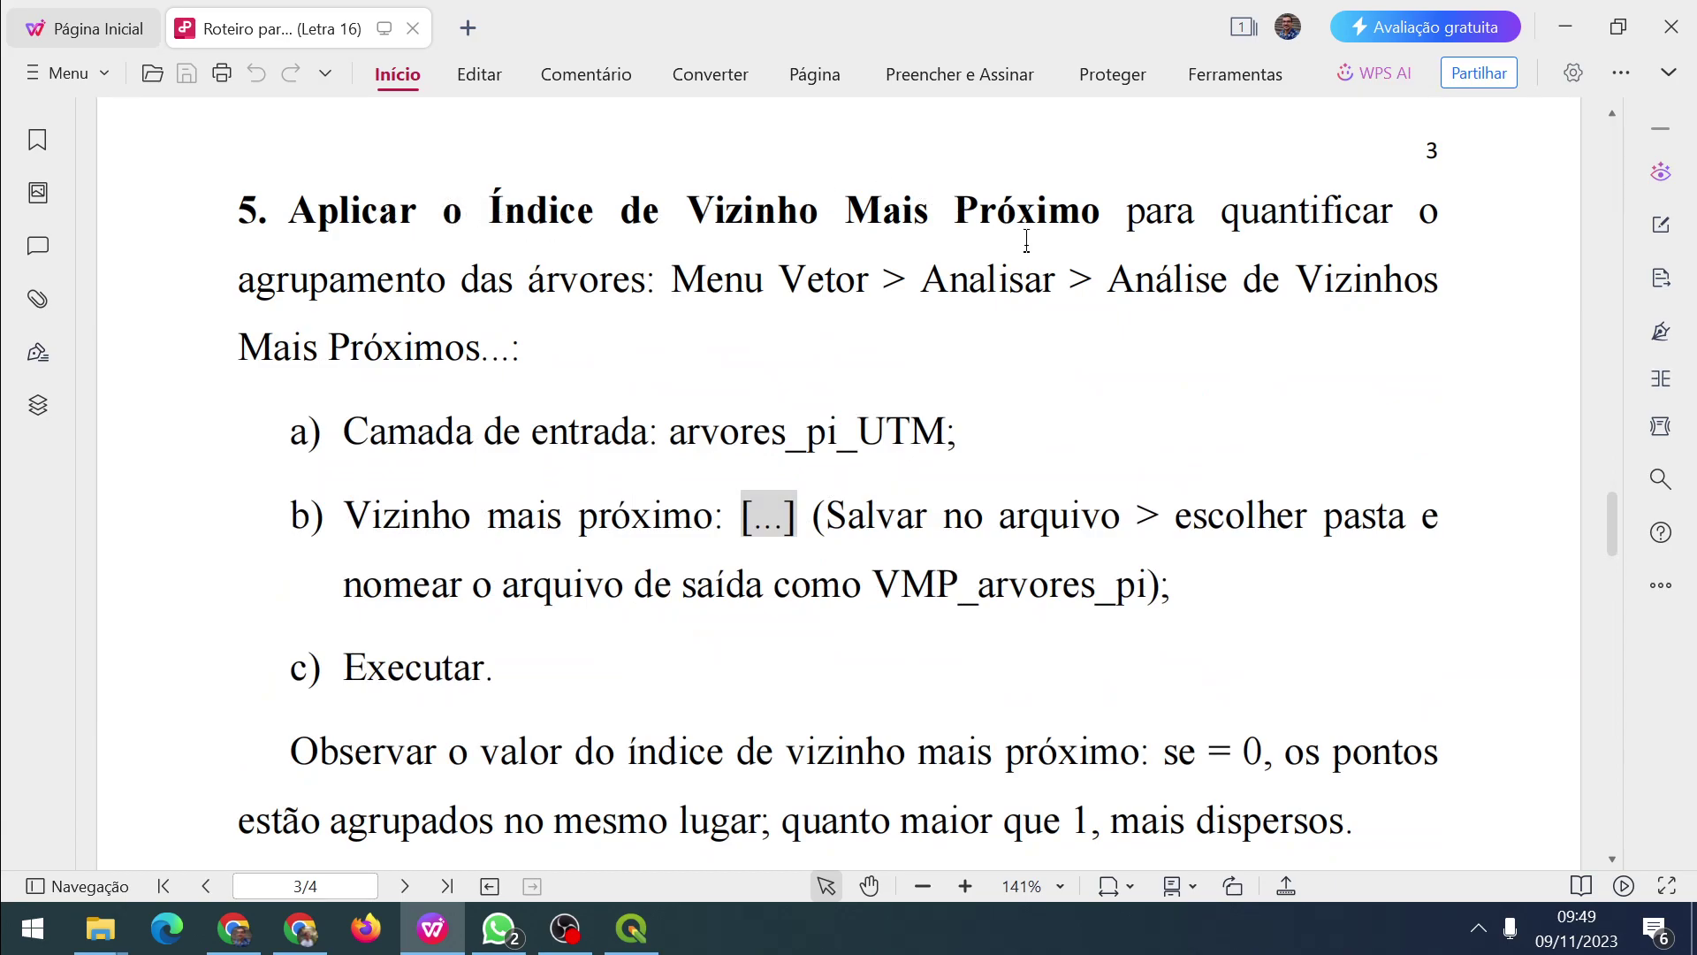
click(631, 928)
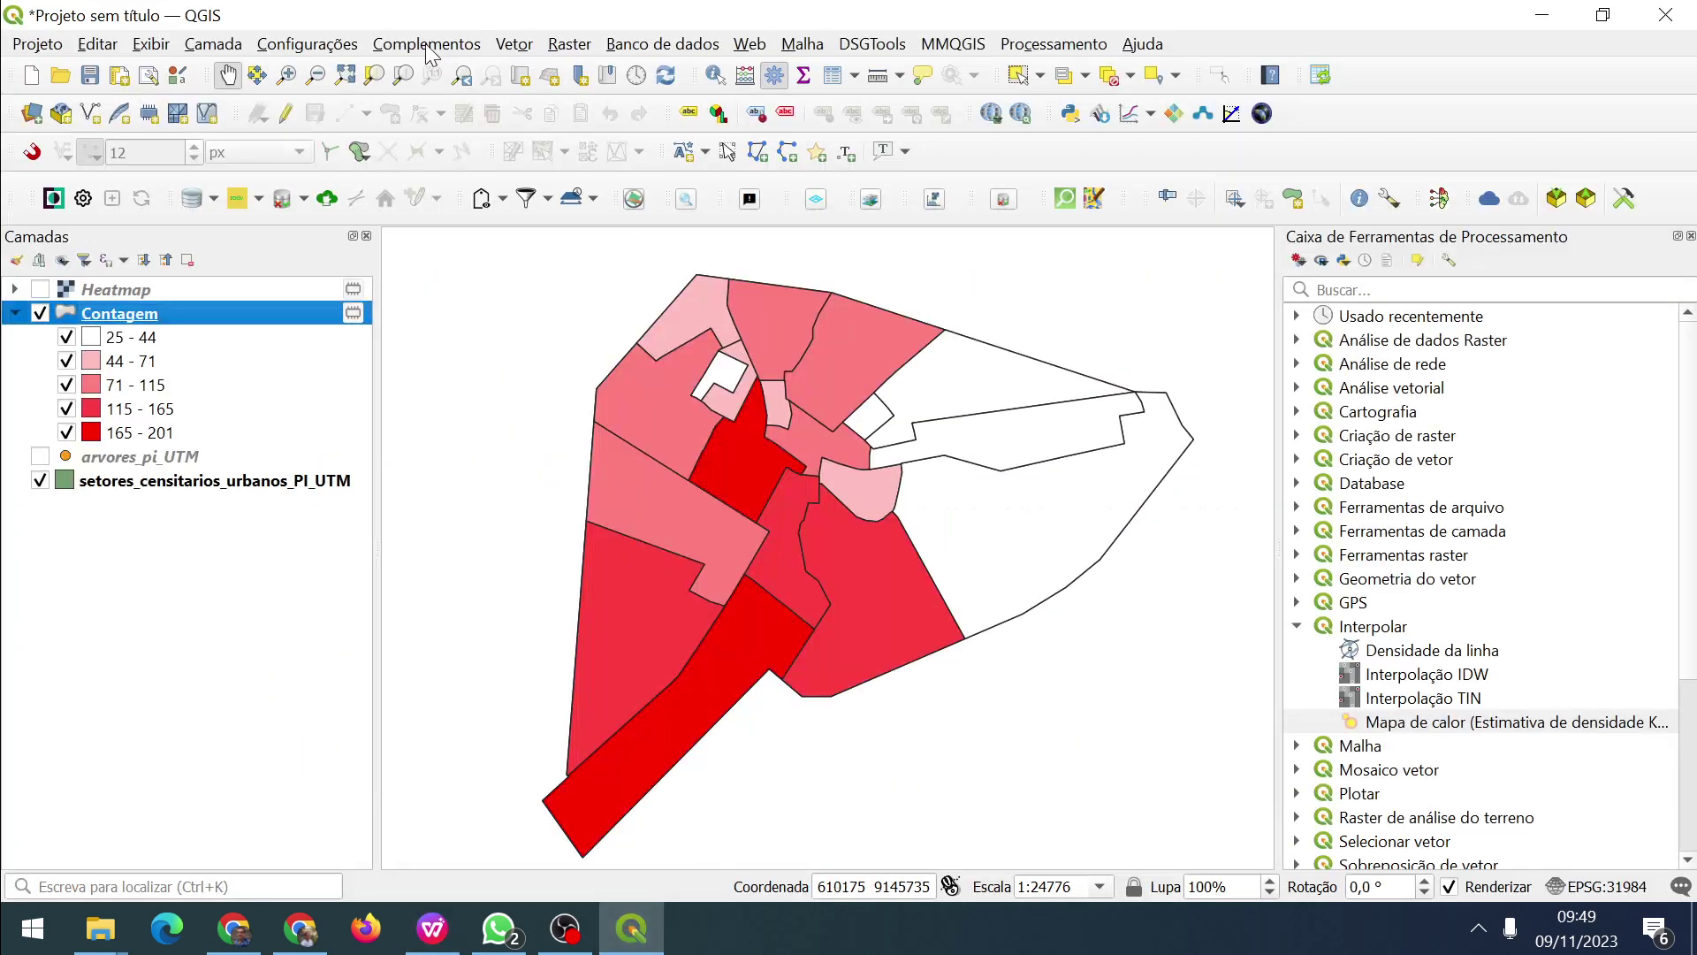
Collapse and hide the Contagem layer, and make the arvores_pi_UTM layer visible and active.
click(15, 313)
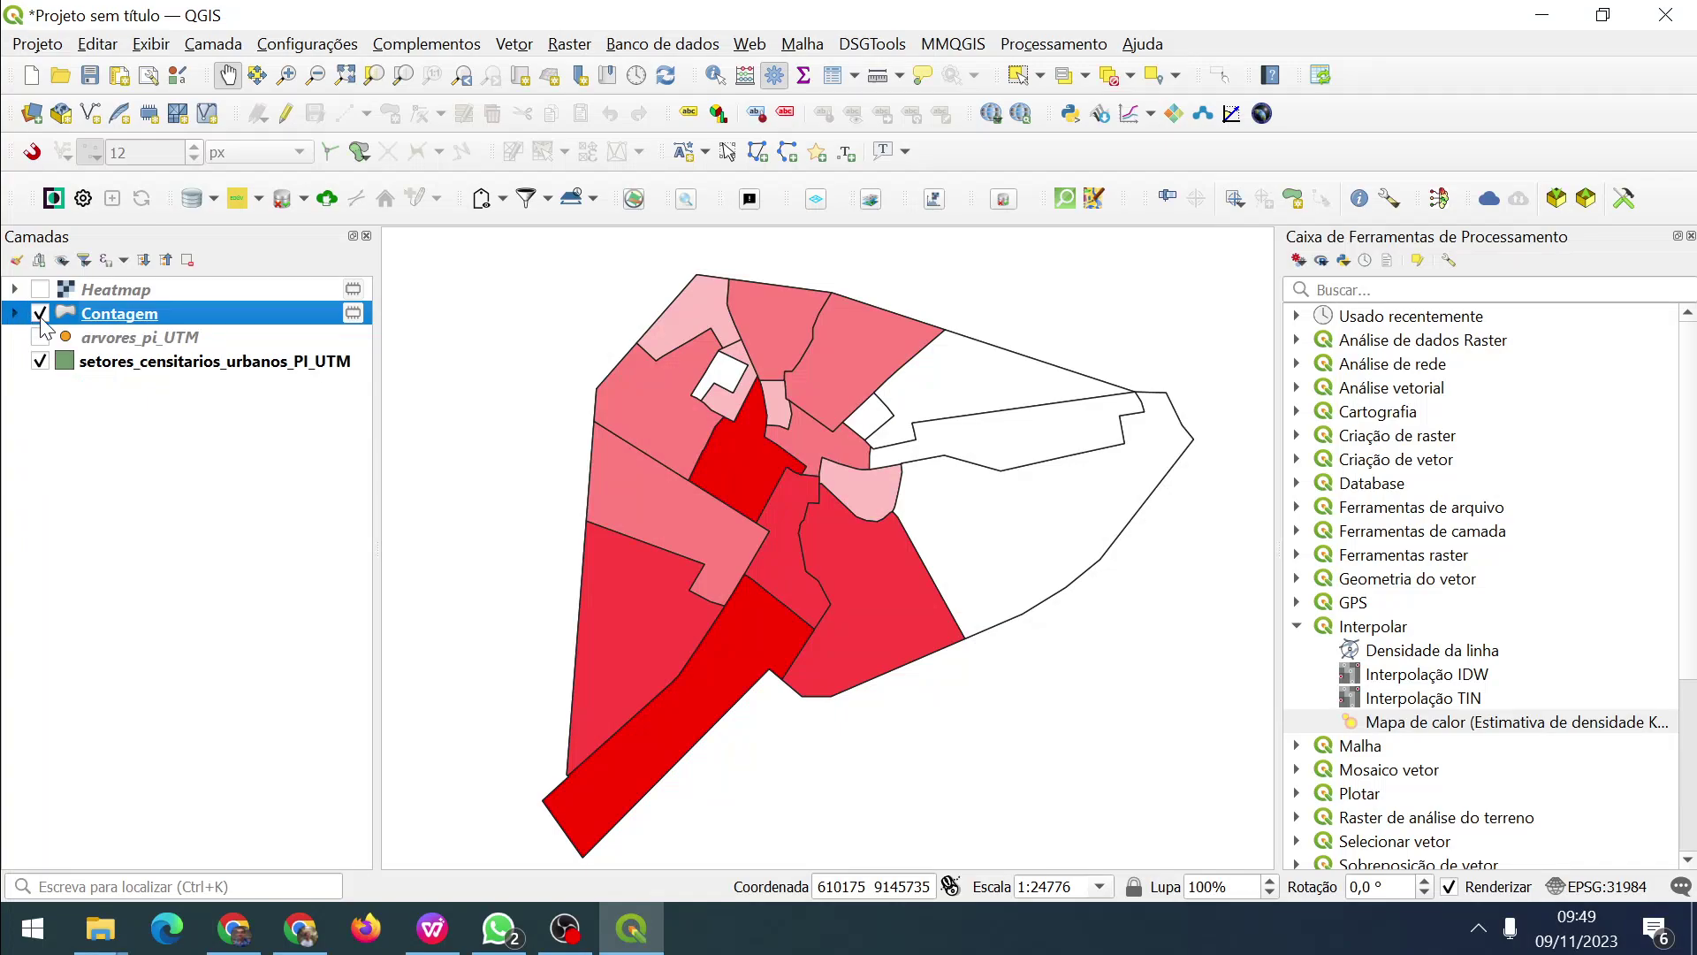
click(40, 314)
click(40, 337)
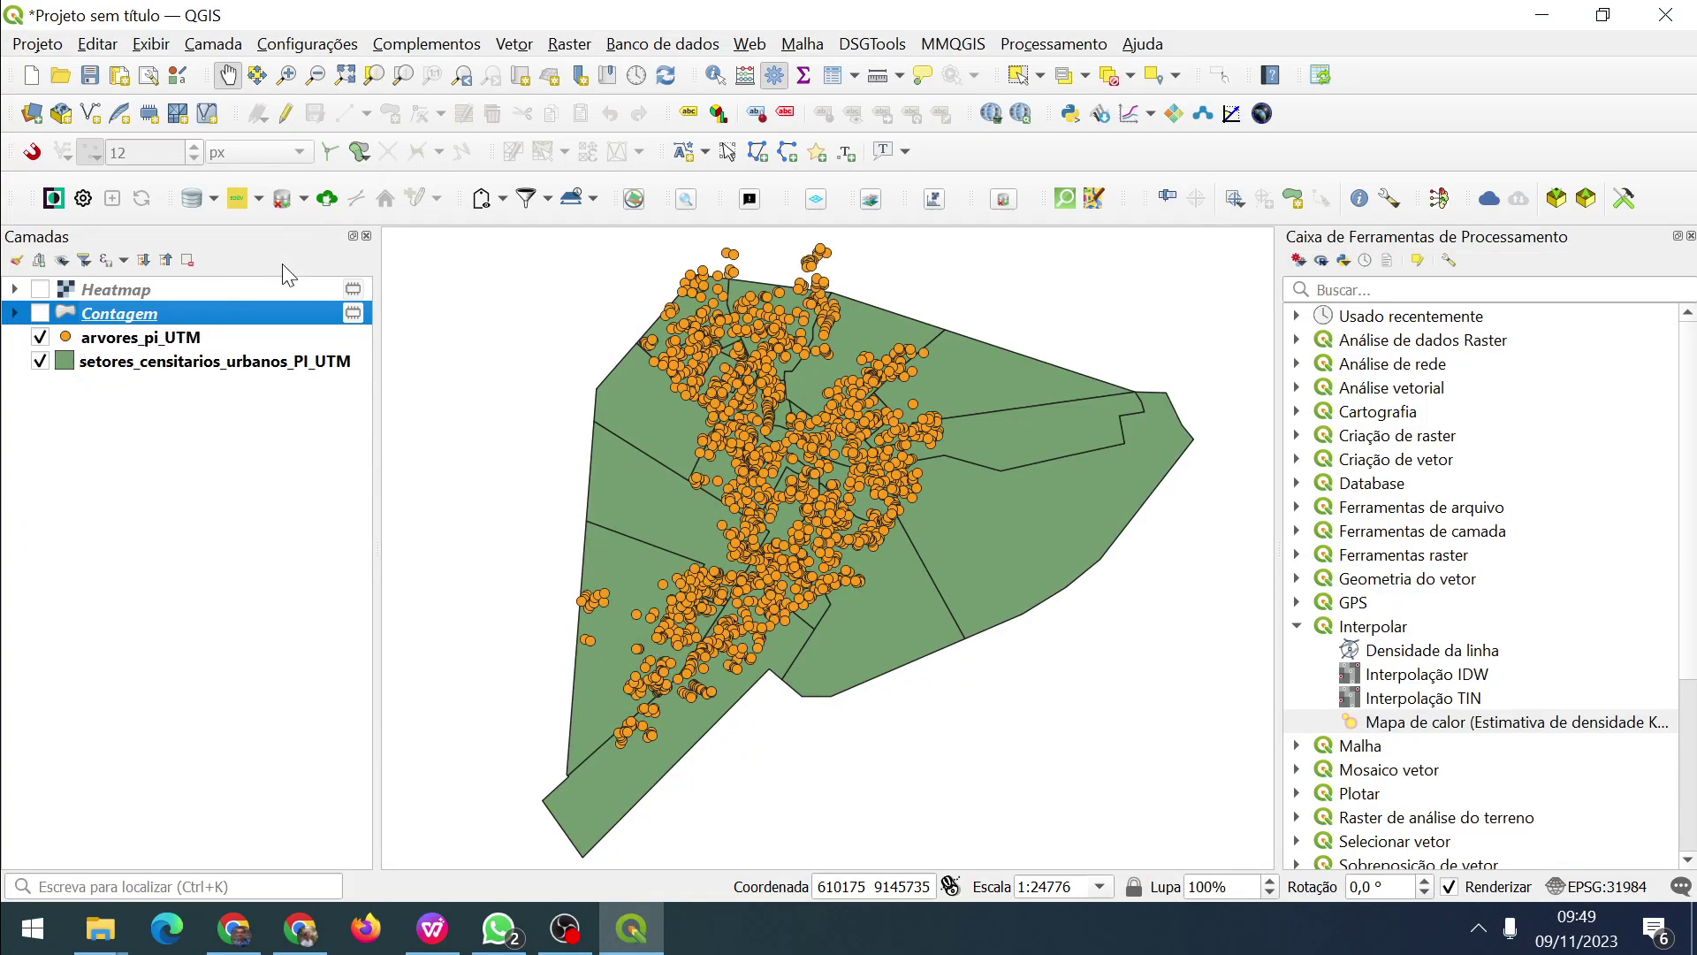
click(203, 339)
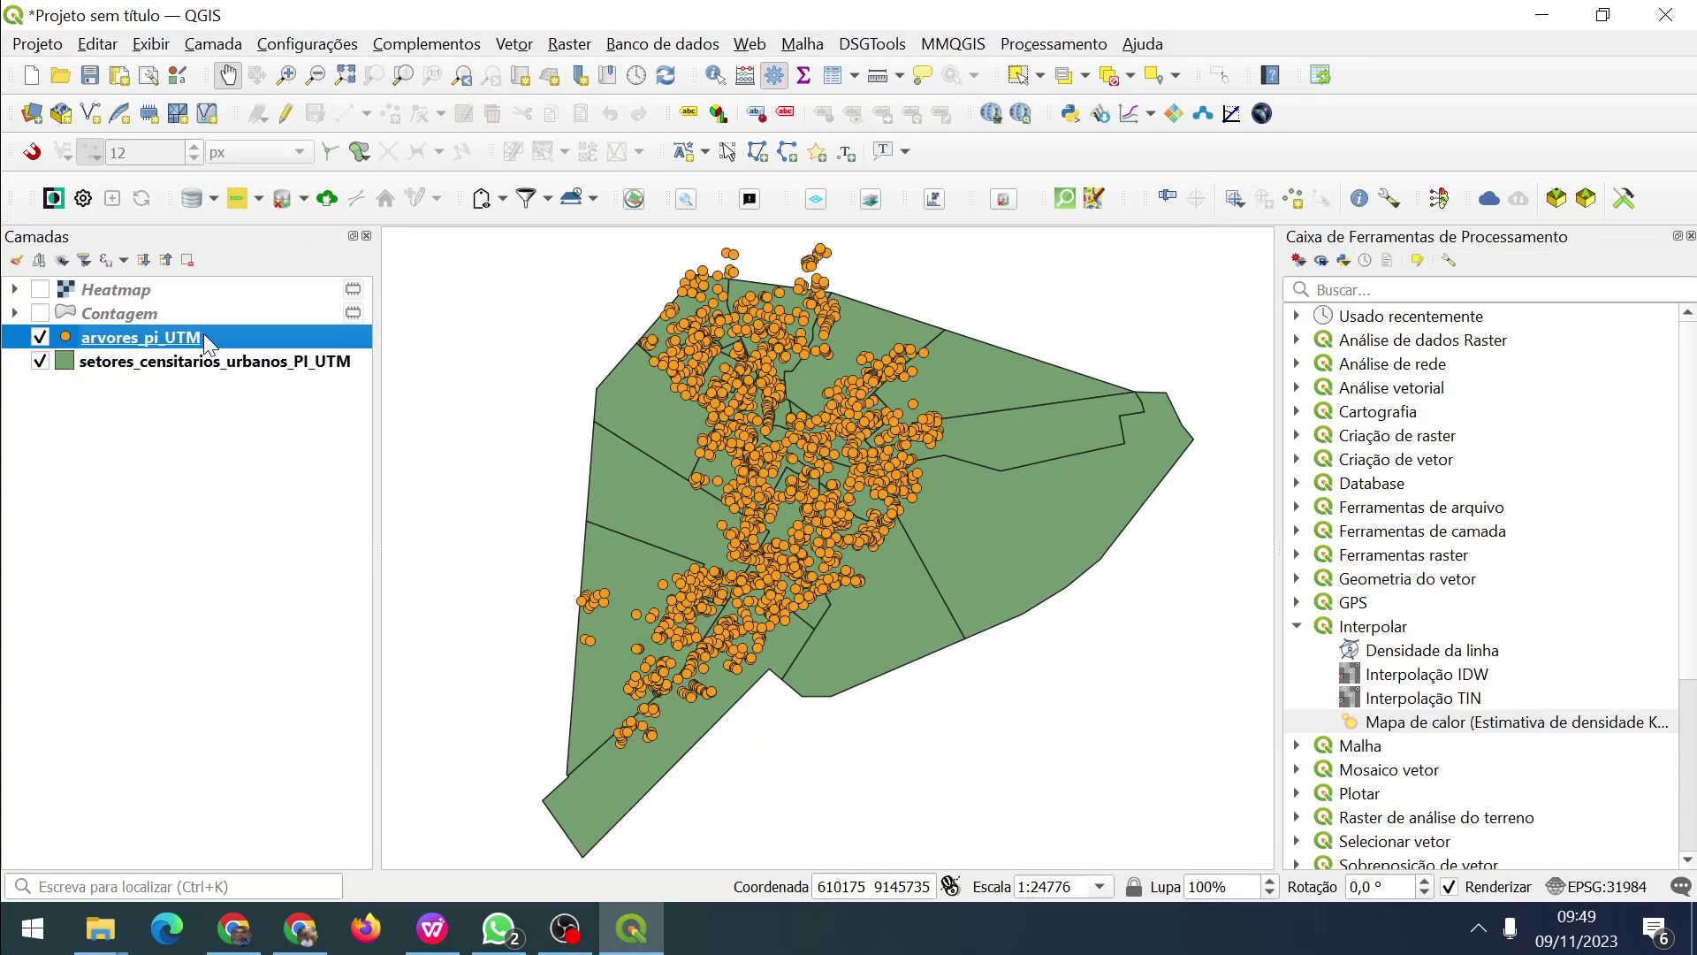
Run Análise de vizinhos mais próximos on arvores_pi_UTM, saving the HTML output as VMP_arvores_pi in the Dados folder.
click(515, 45)
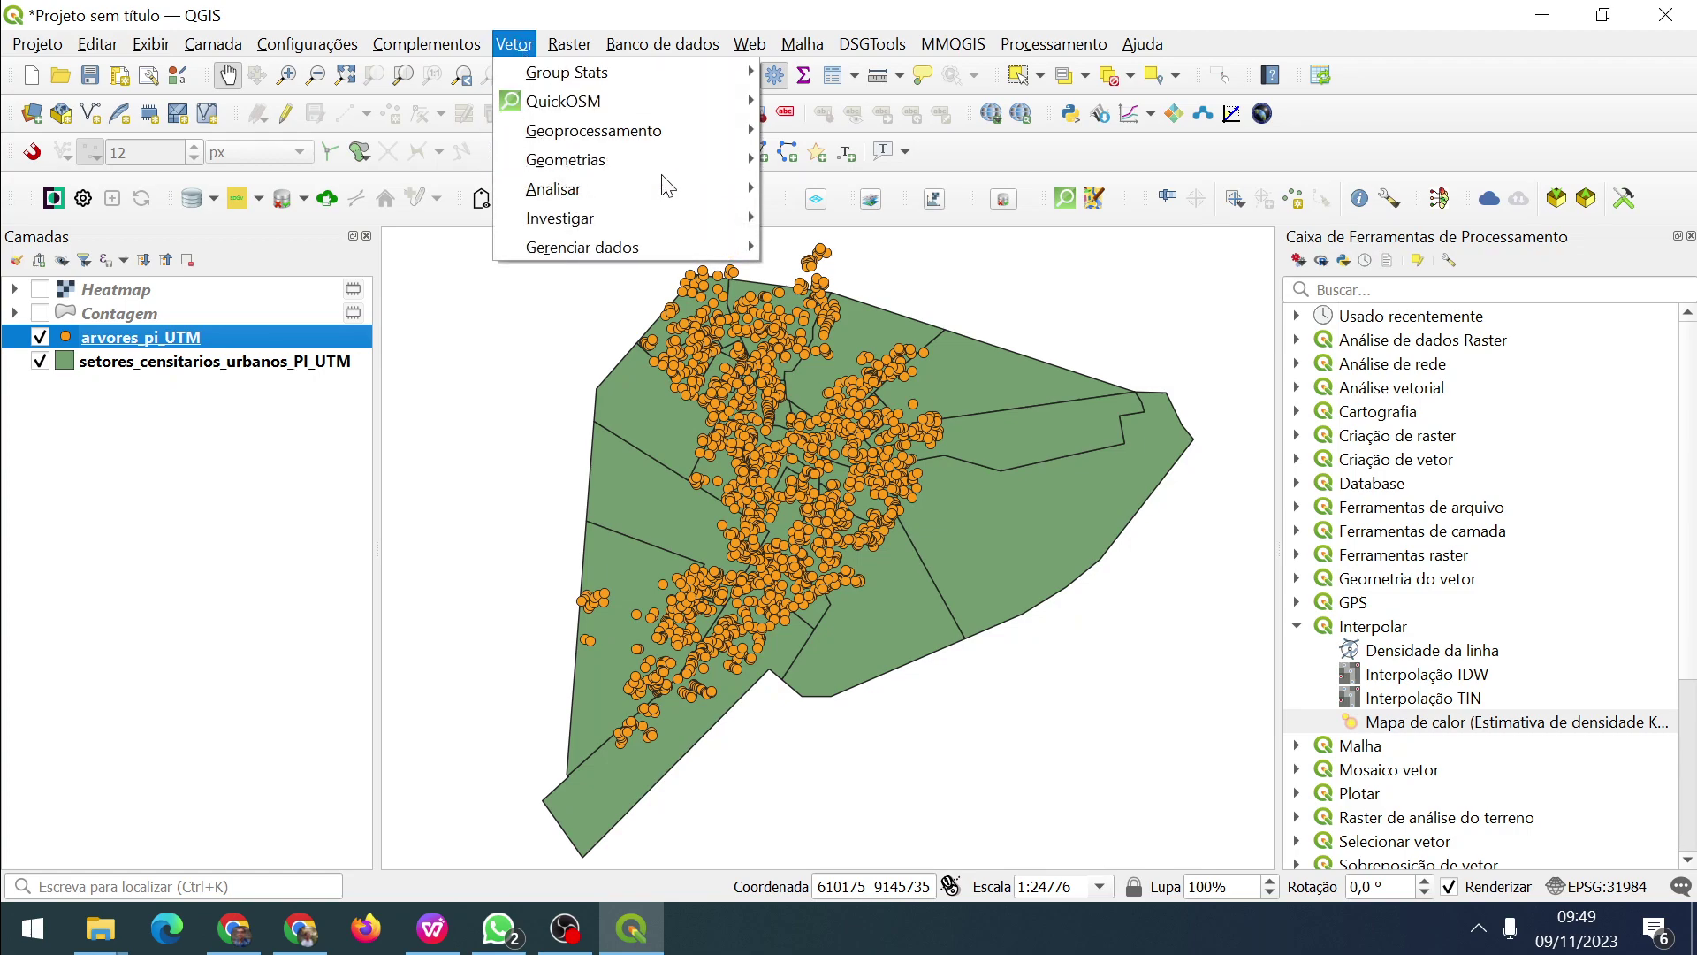
mouse_move(674, 188)
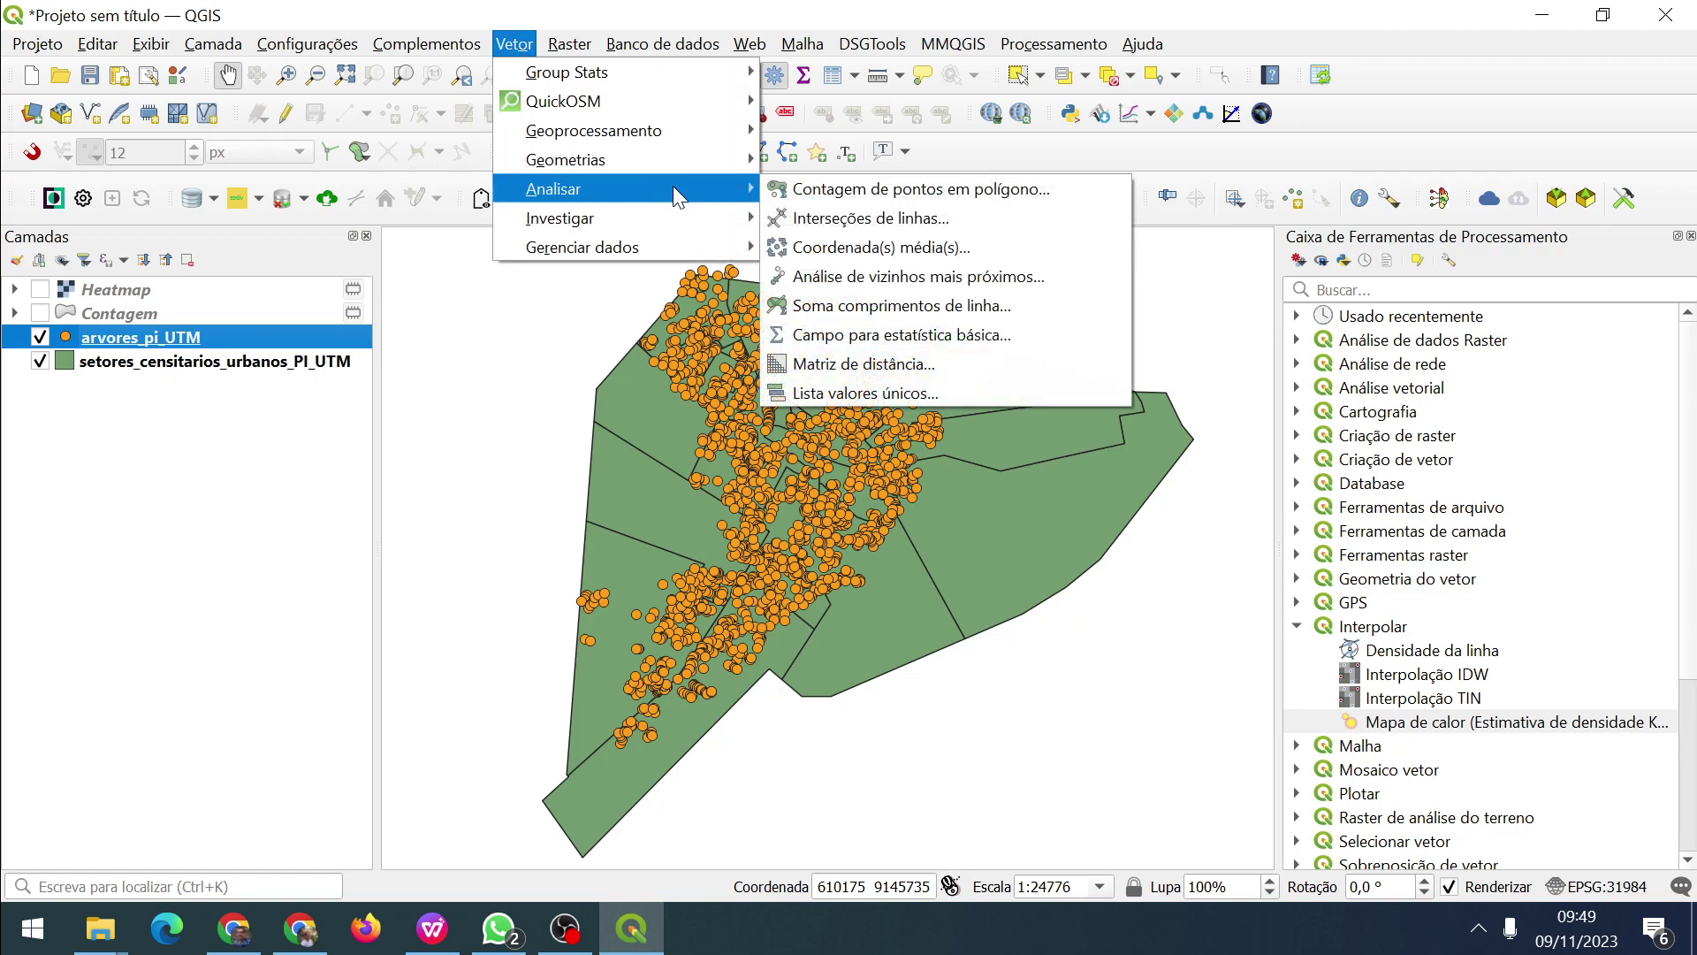
click(944, 285)
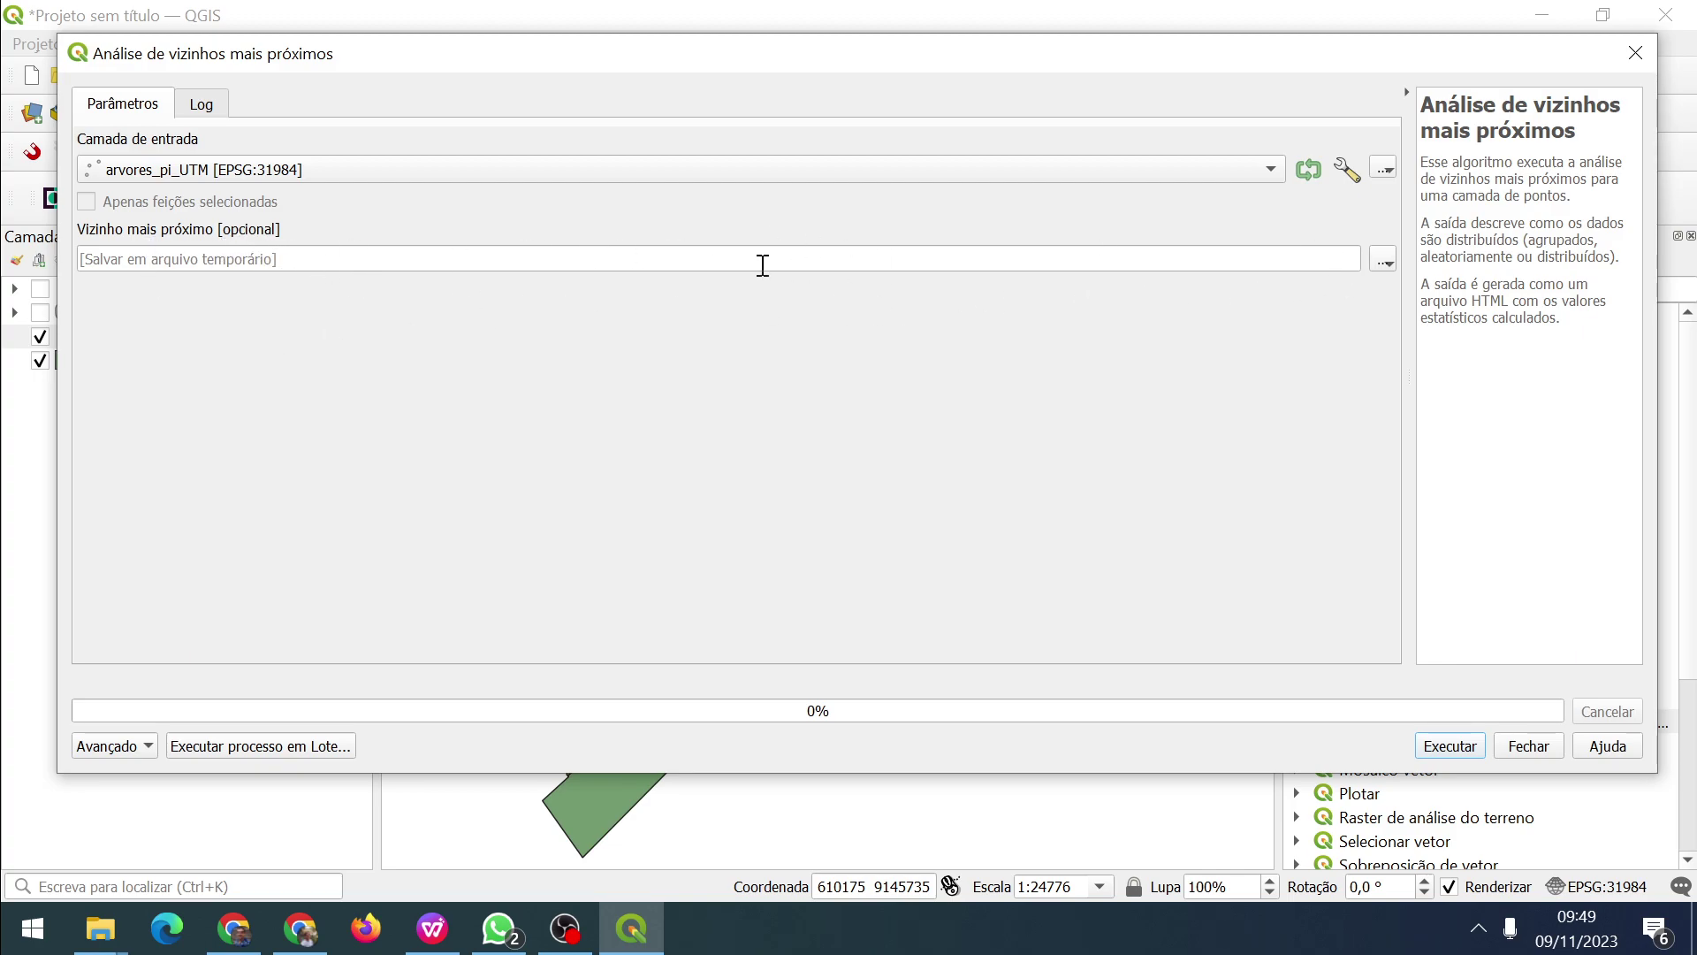
click(1384, 262)
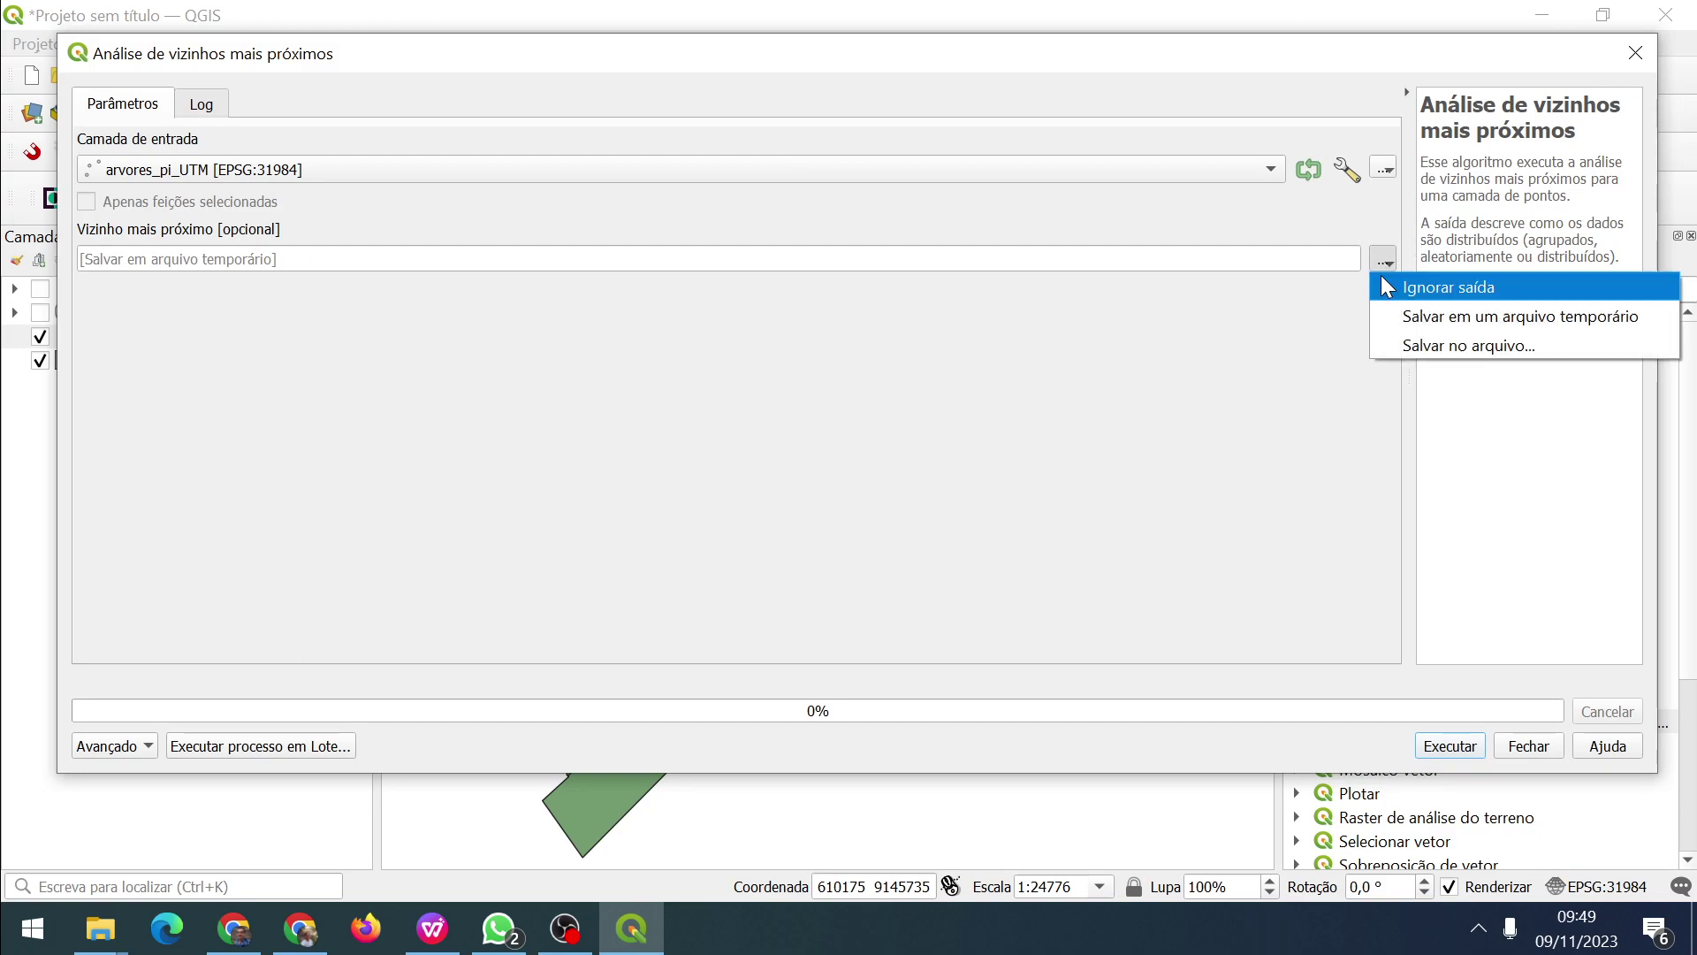
click(1409, 345)
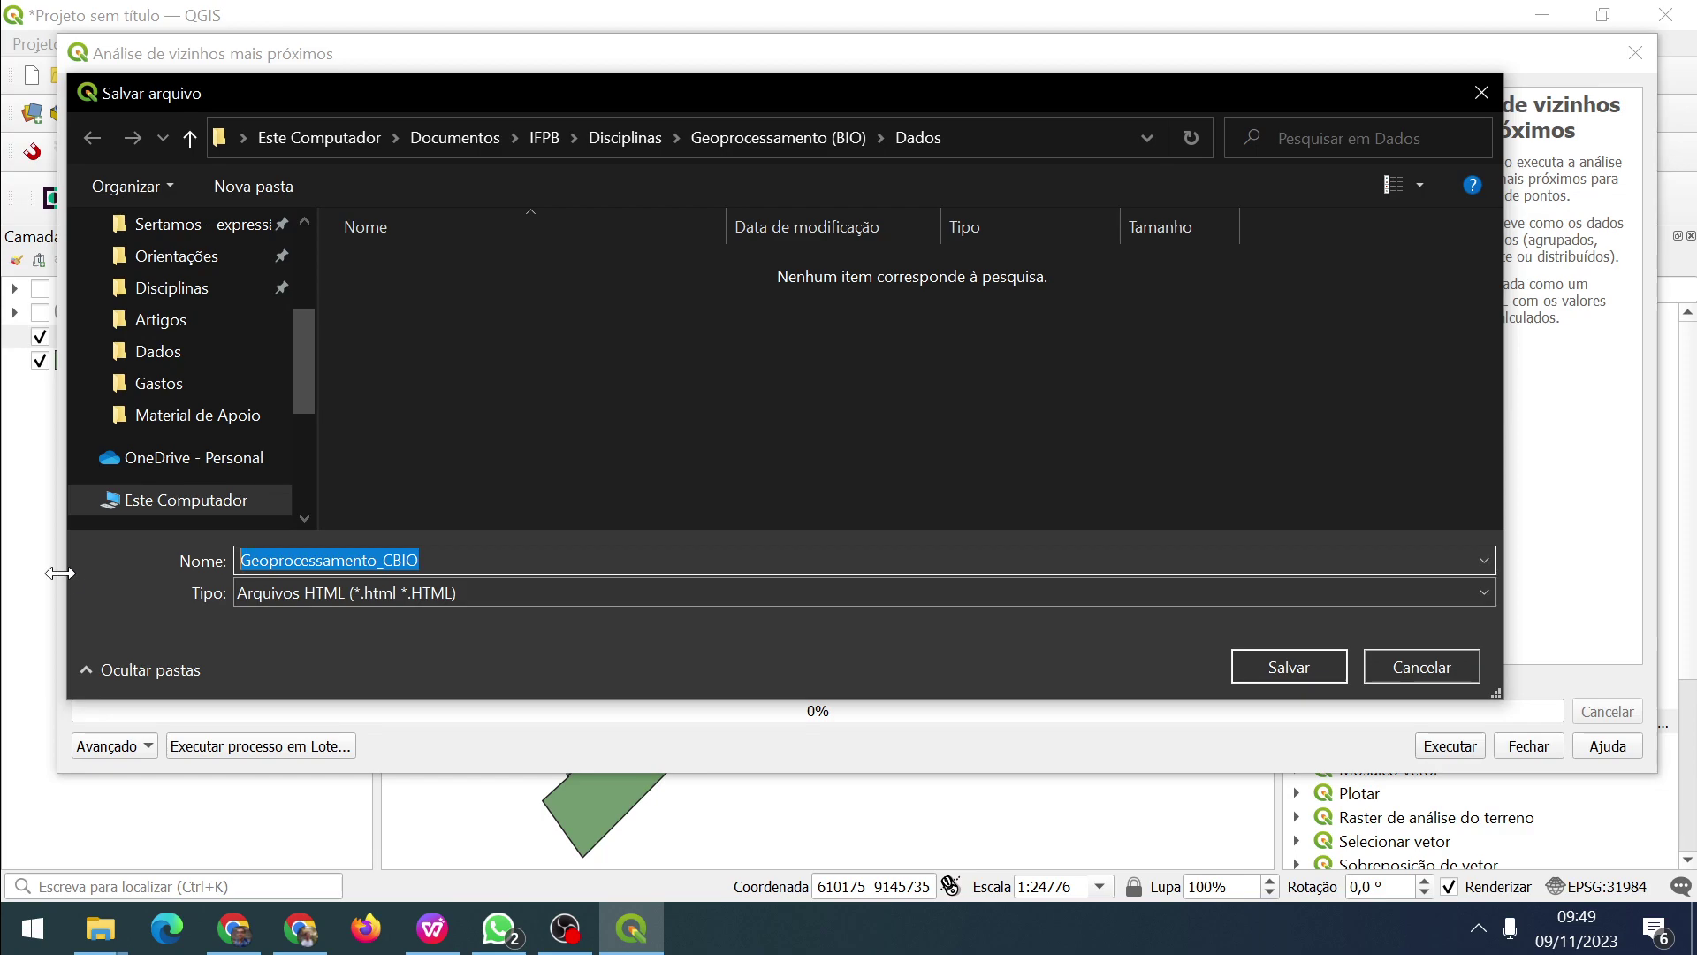
text(VM)
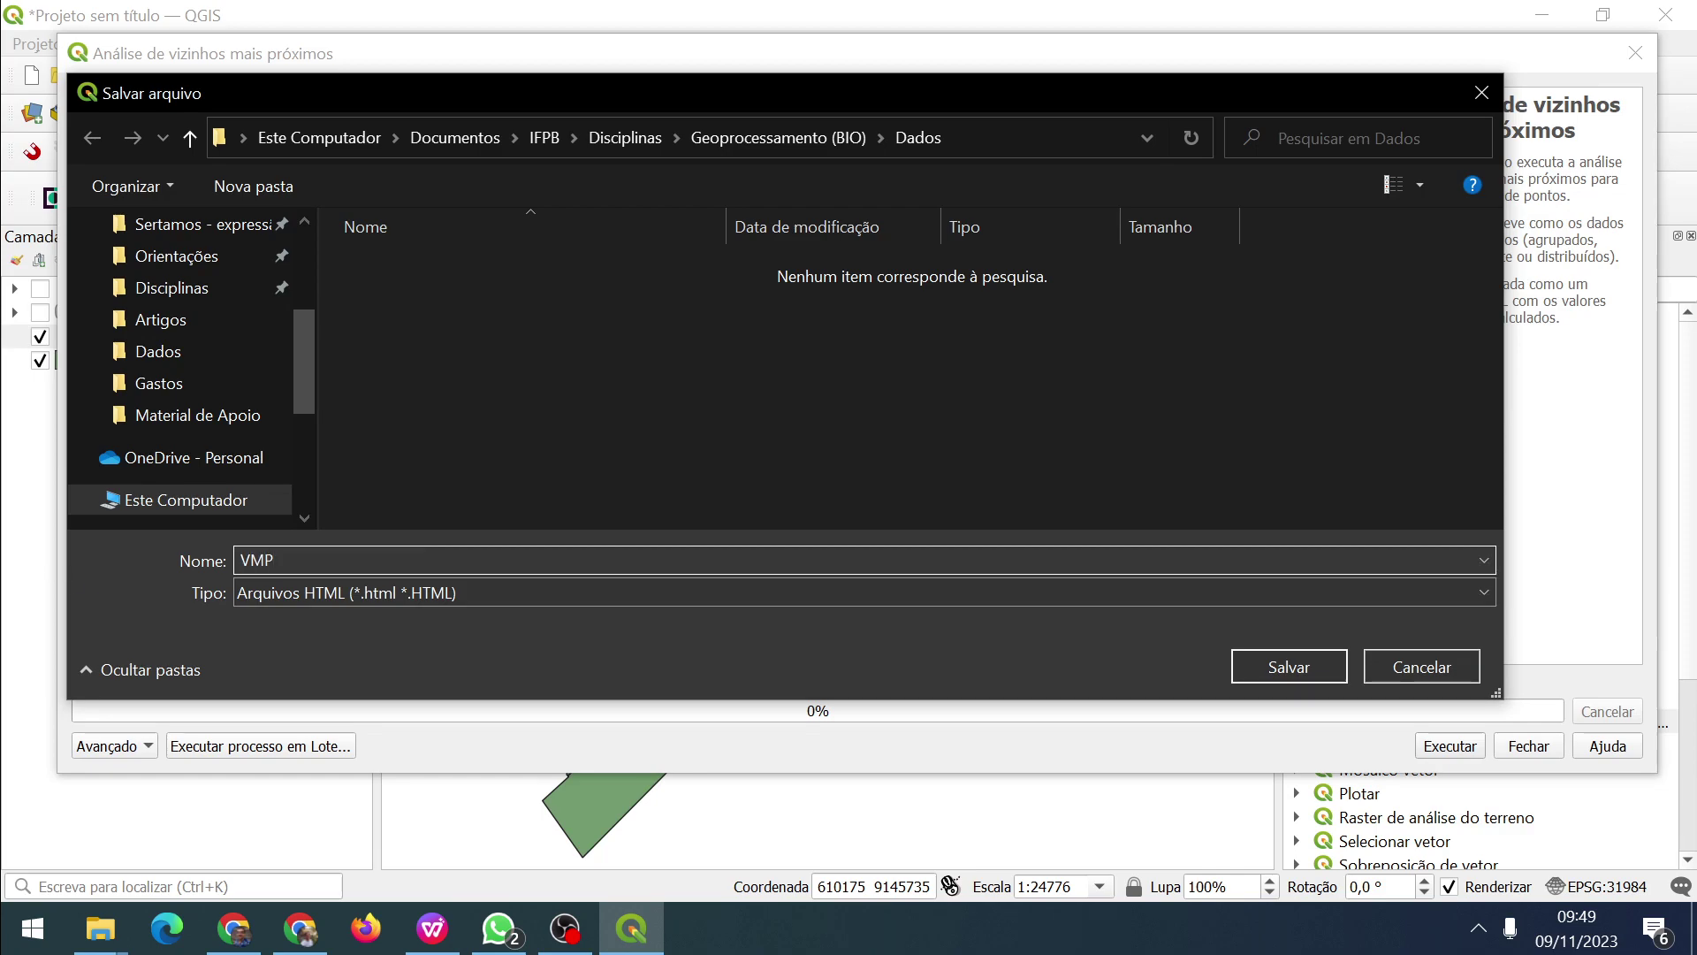
text(P_arvores_pi)
click(1306, 658)
click(1449, 742)
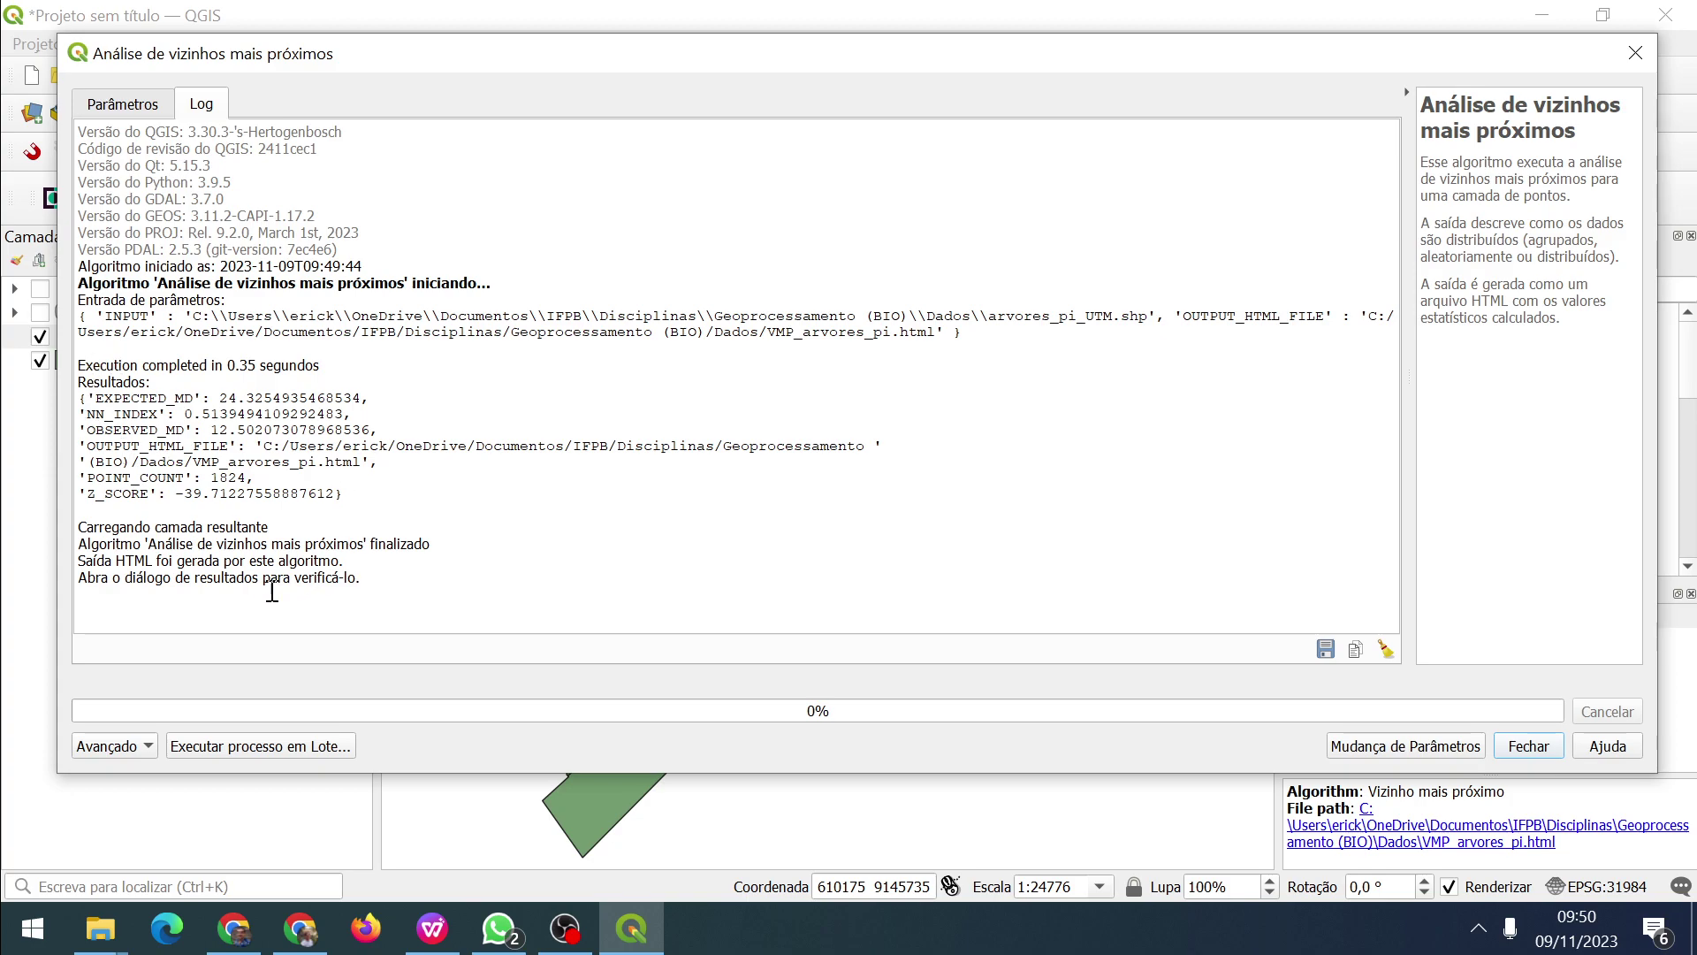
Open VMP_arvores_pi.html from the Dados folder in File Explorer and examine the nearest neighbour index and observed mean distance.
mouse_move(100, 928)
click(123, 848)
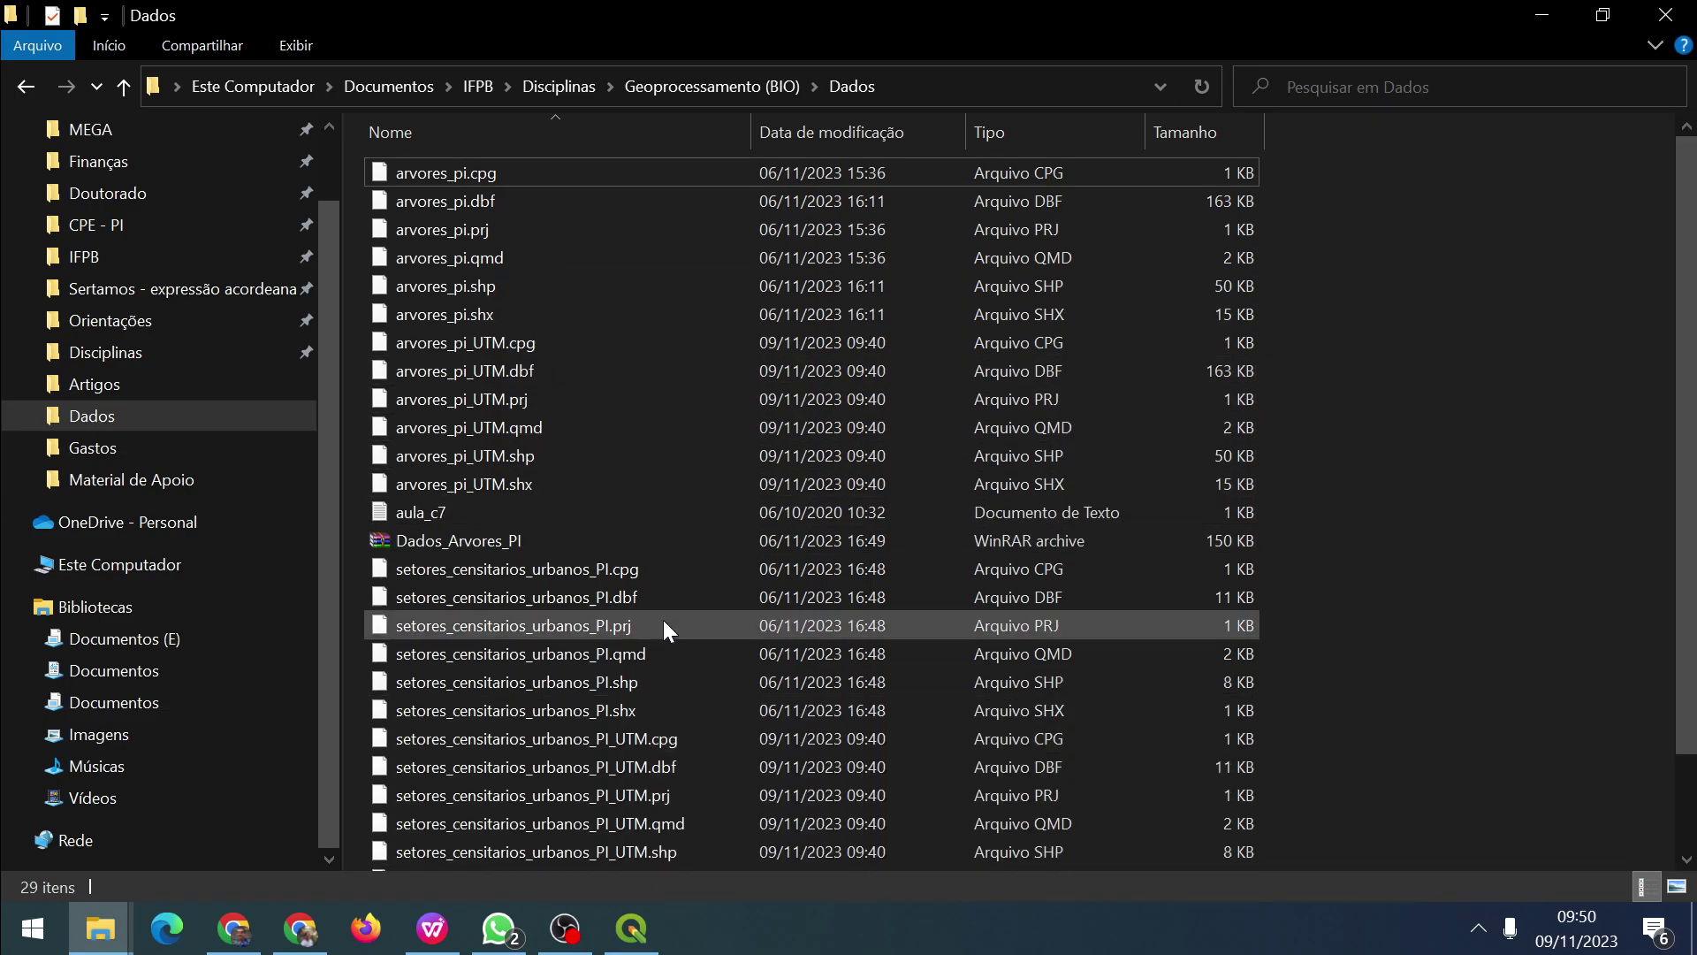
scroll(654, 610, down, 2)
double_click(481, 857)
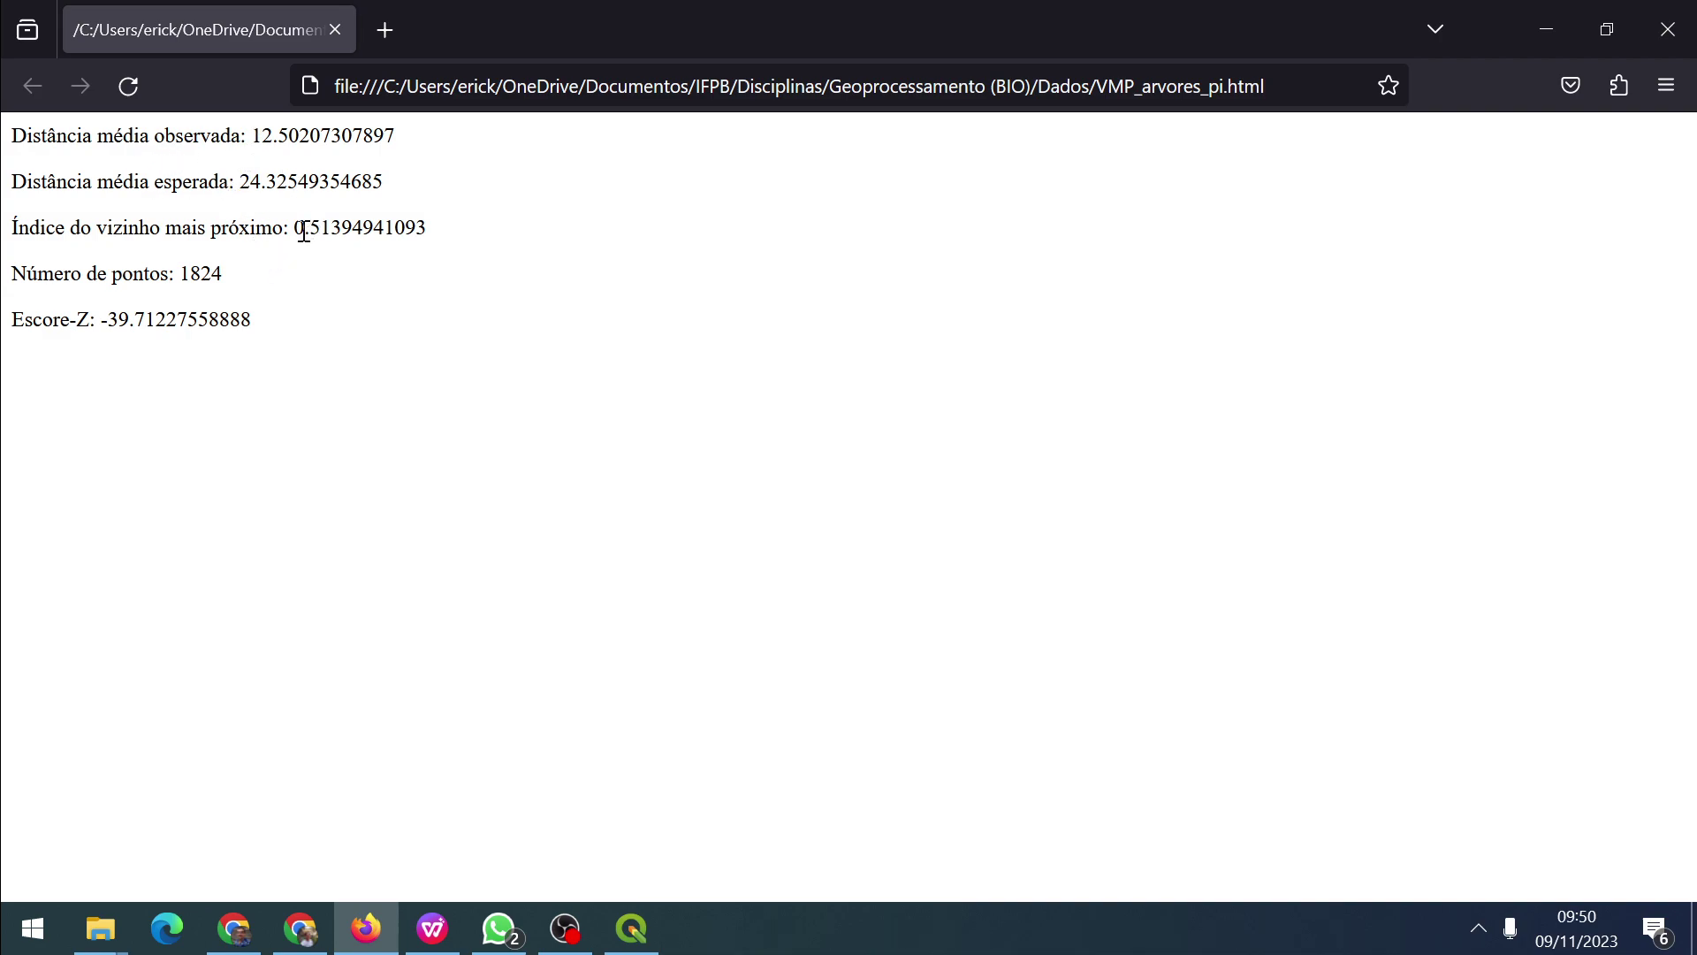
drag(298, 229, 336, 230)
click(256, 135)
drag(257, 134, 298, 141)
drag(294, 228, 329, 231)
Close the nearest neighbour analysis dialog in QGIS and read section 6 of the WPS guide on DBSCAN clustering.
click(629, 928)
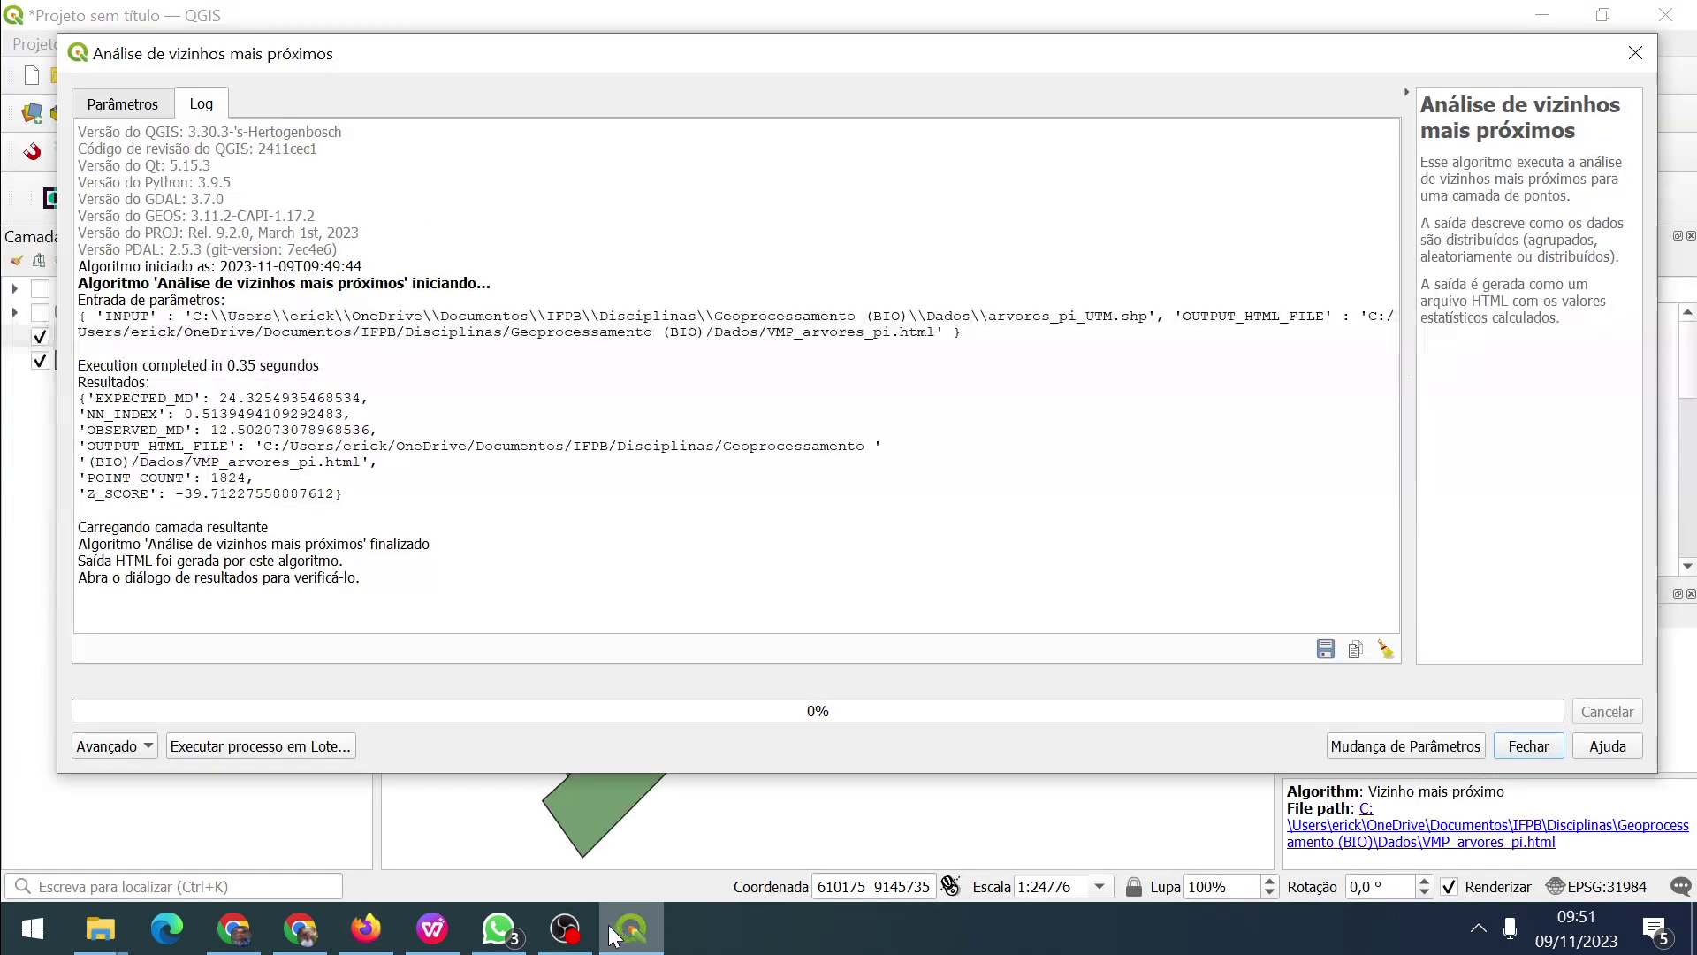
click(1550, 745)
mouse_move(432, 935)
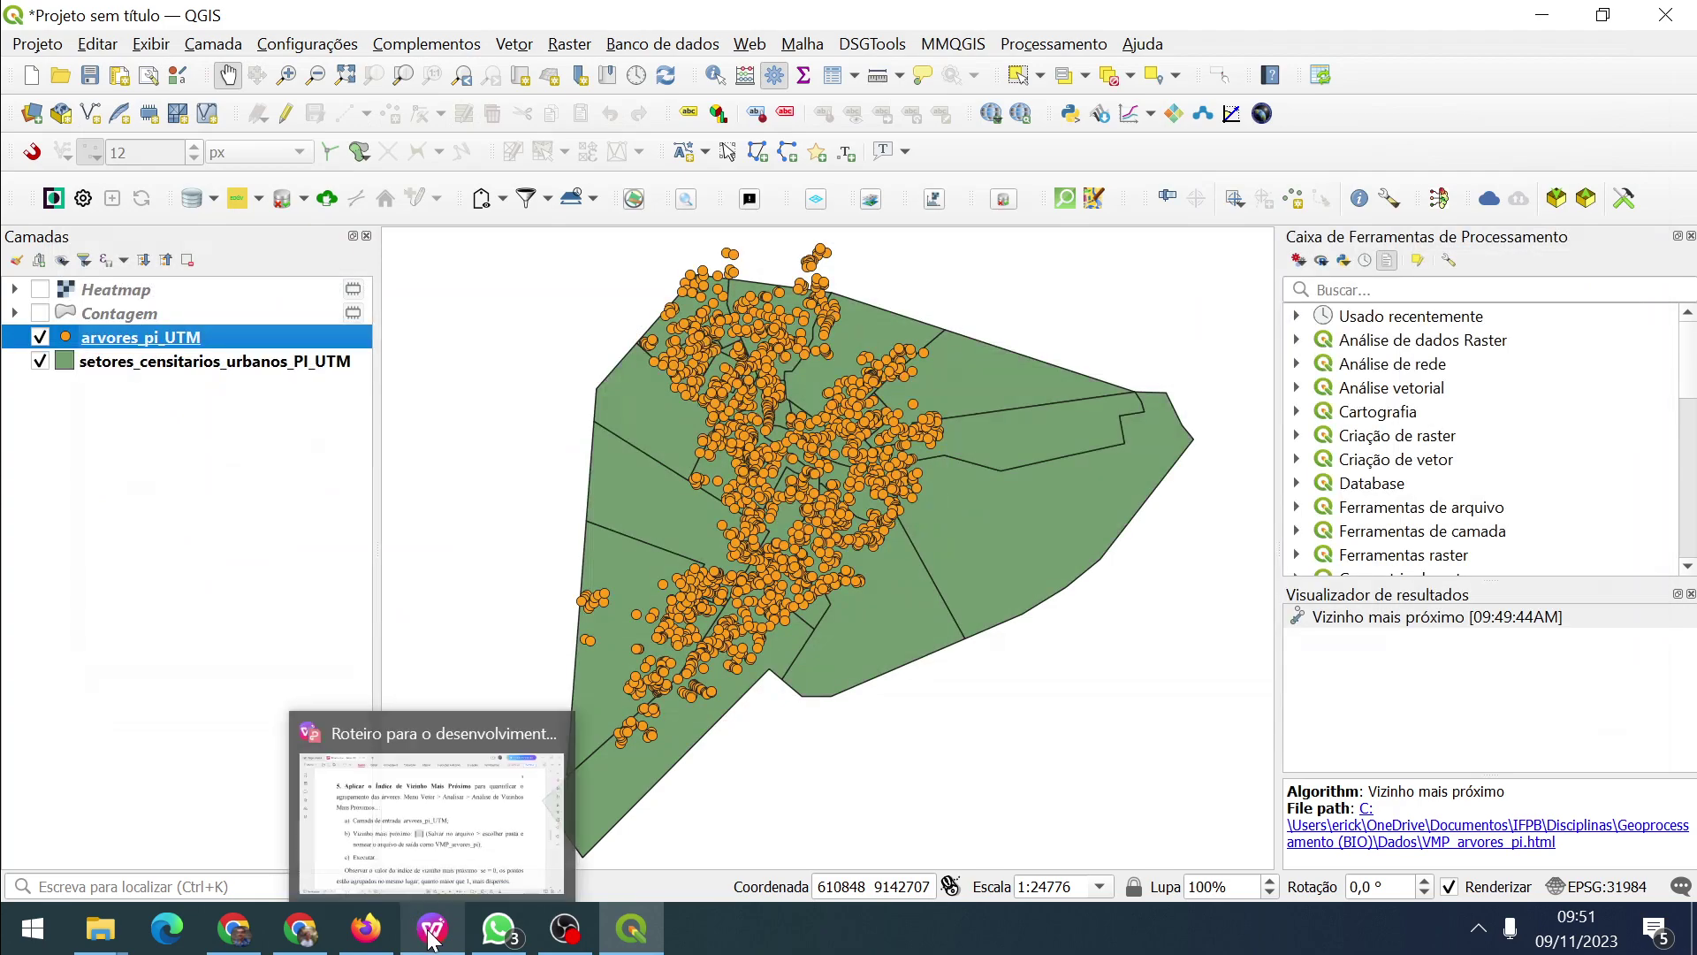
click(411, 893)
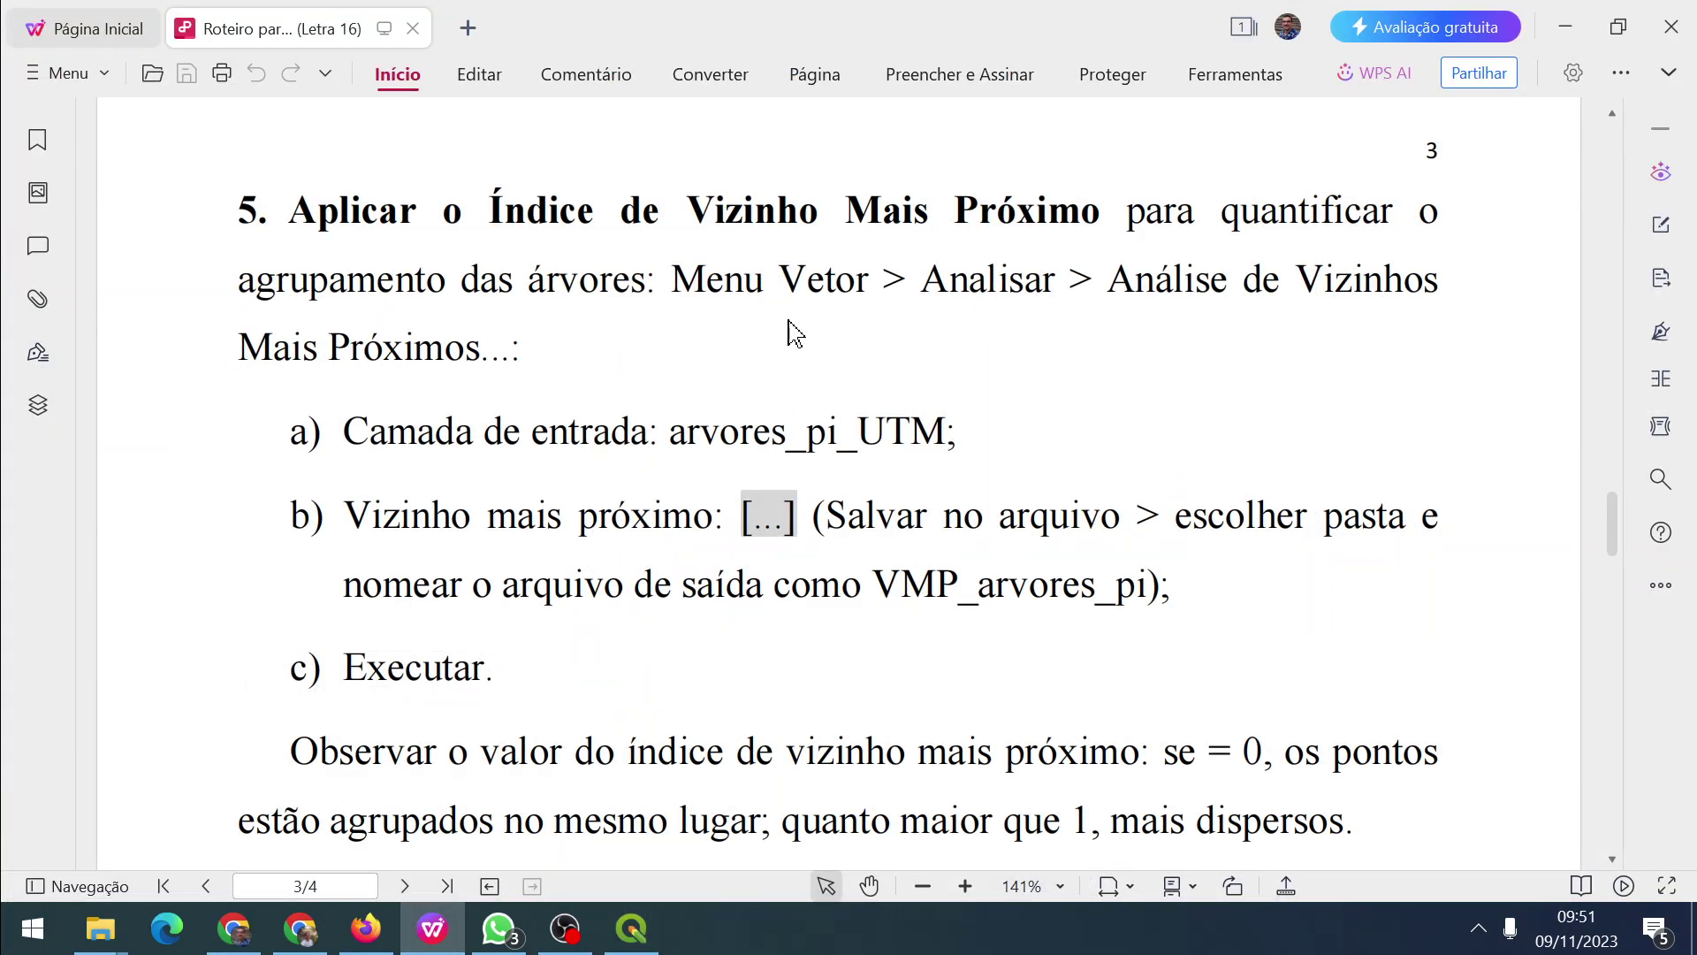
scroll(780, 296, down, 10)
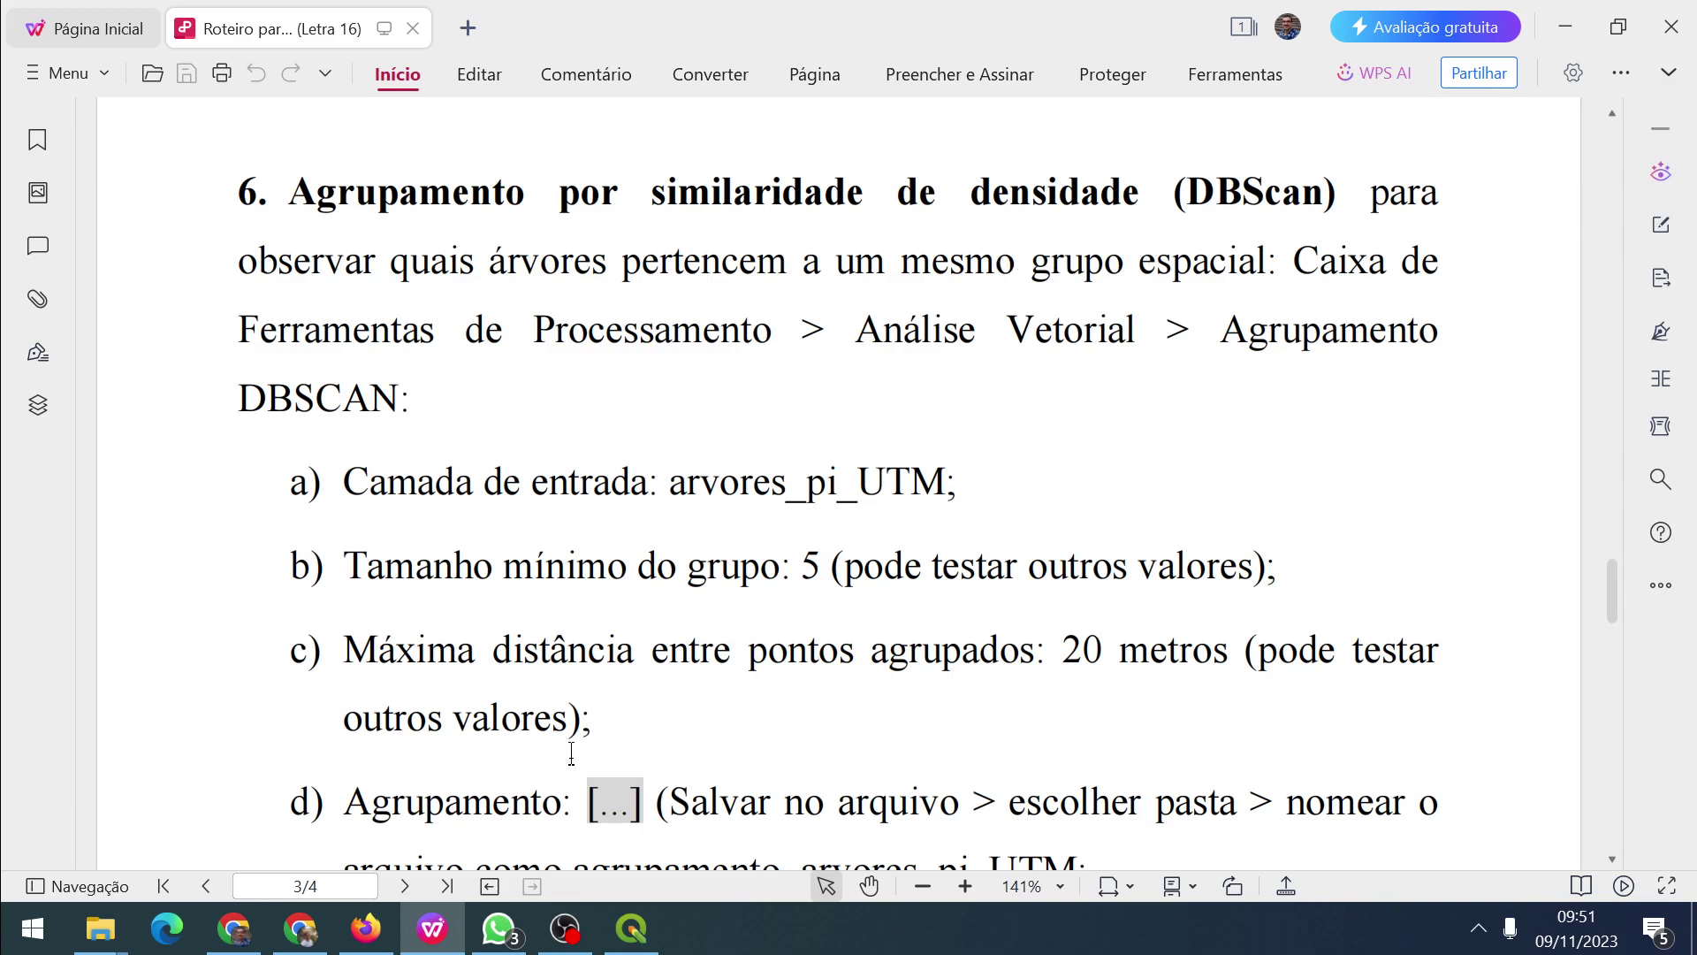
click(631, 928)
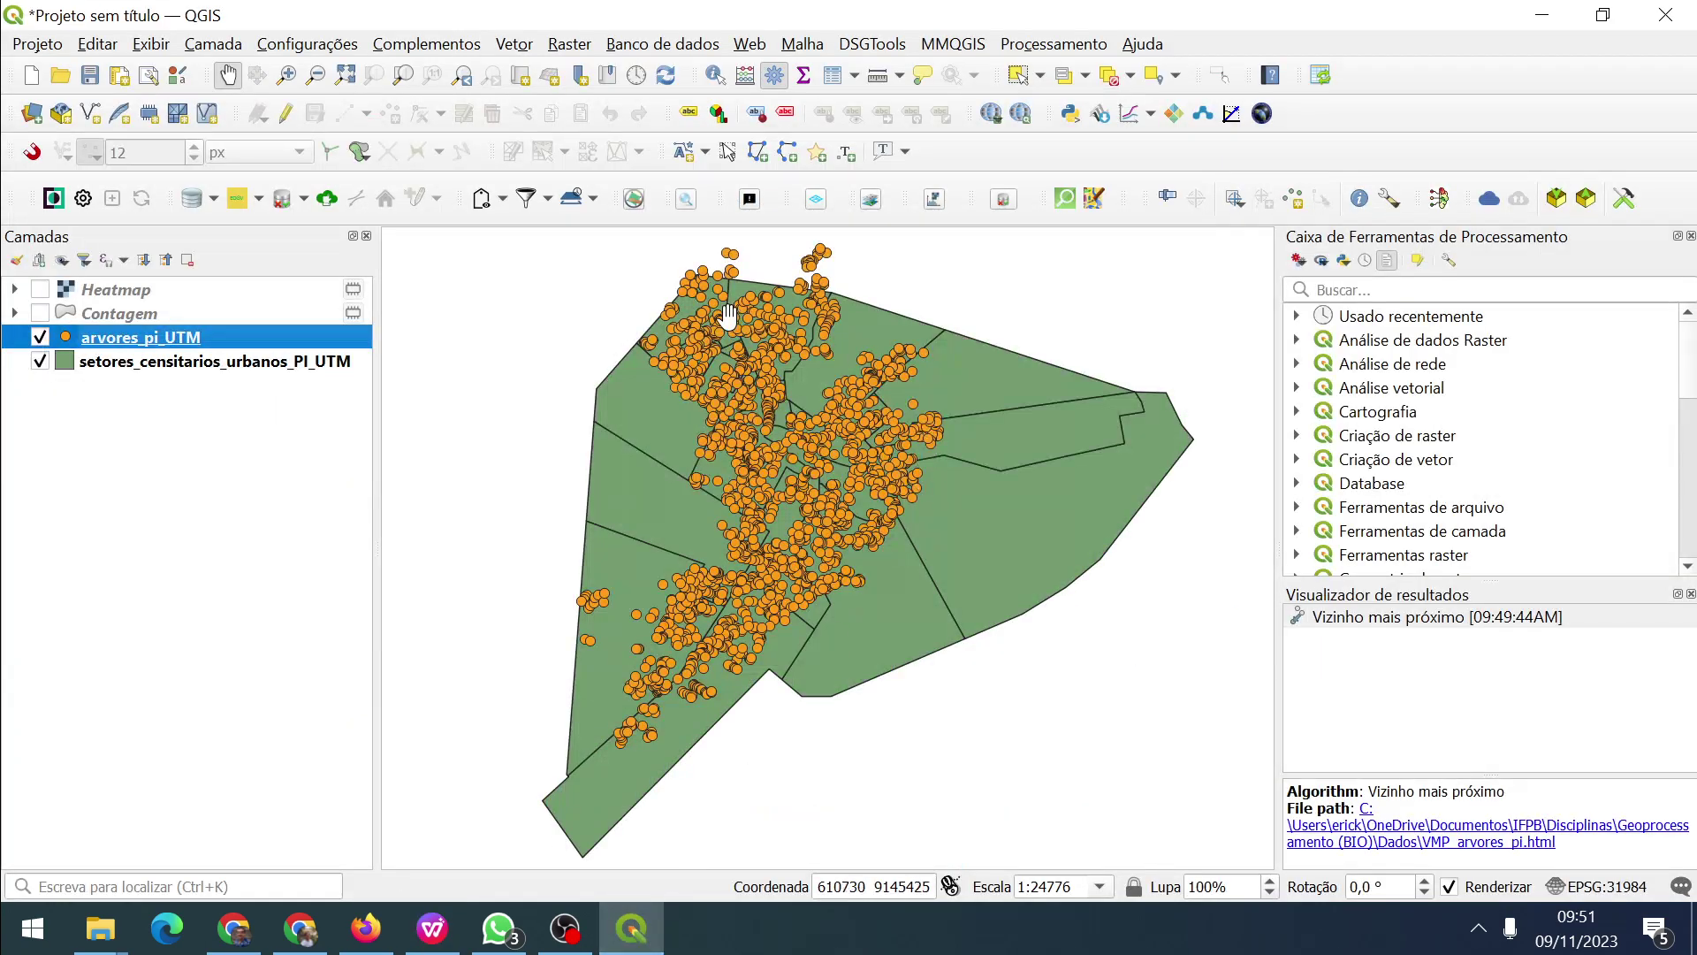
Close the results viewer and run Agrupamento DBSCAN on arvores_pi_UTM with minimum group size 5, maximum distance 20 metres and temporary layer output.
click(1690, 594)
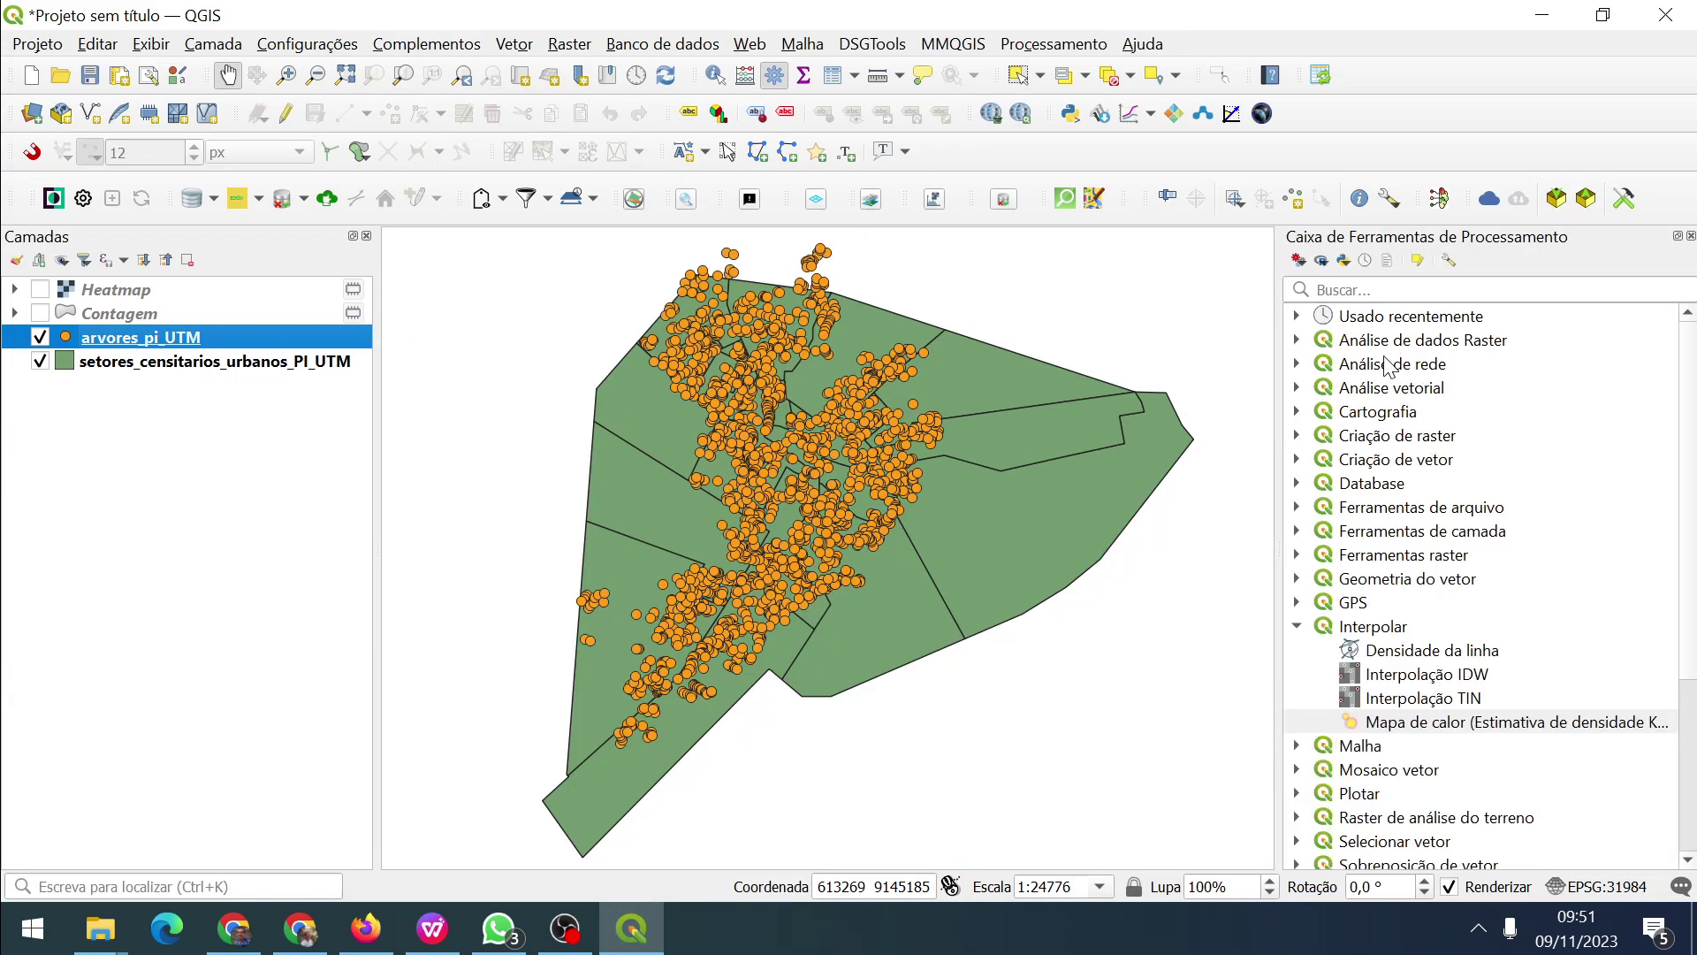
click(1296, 388)
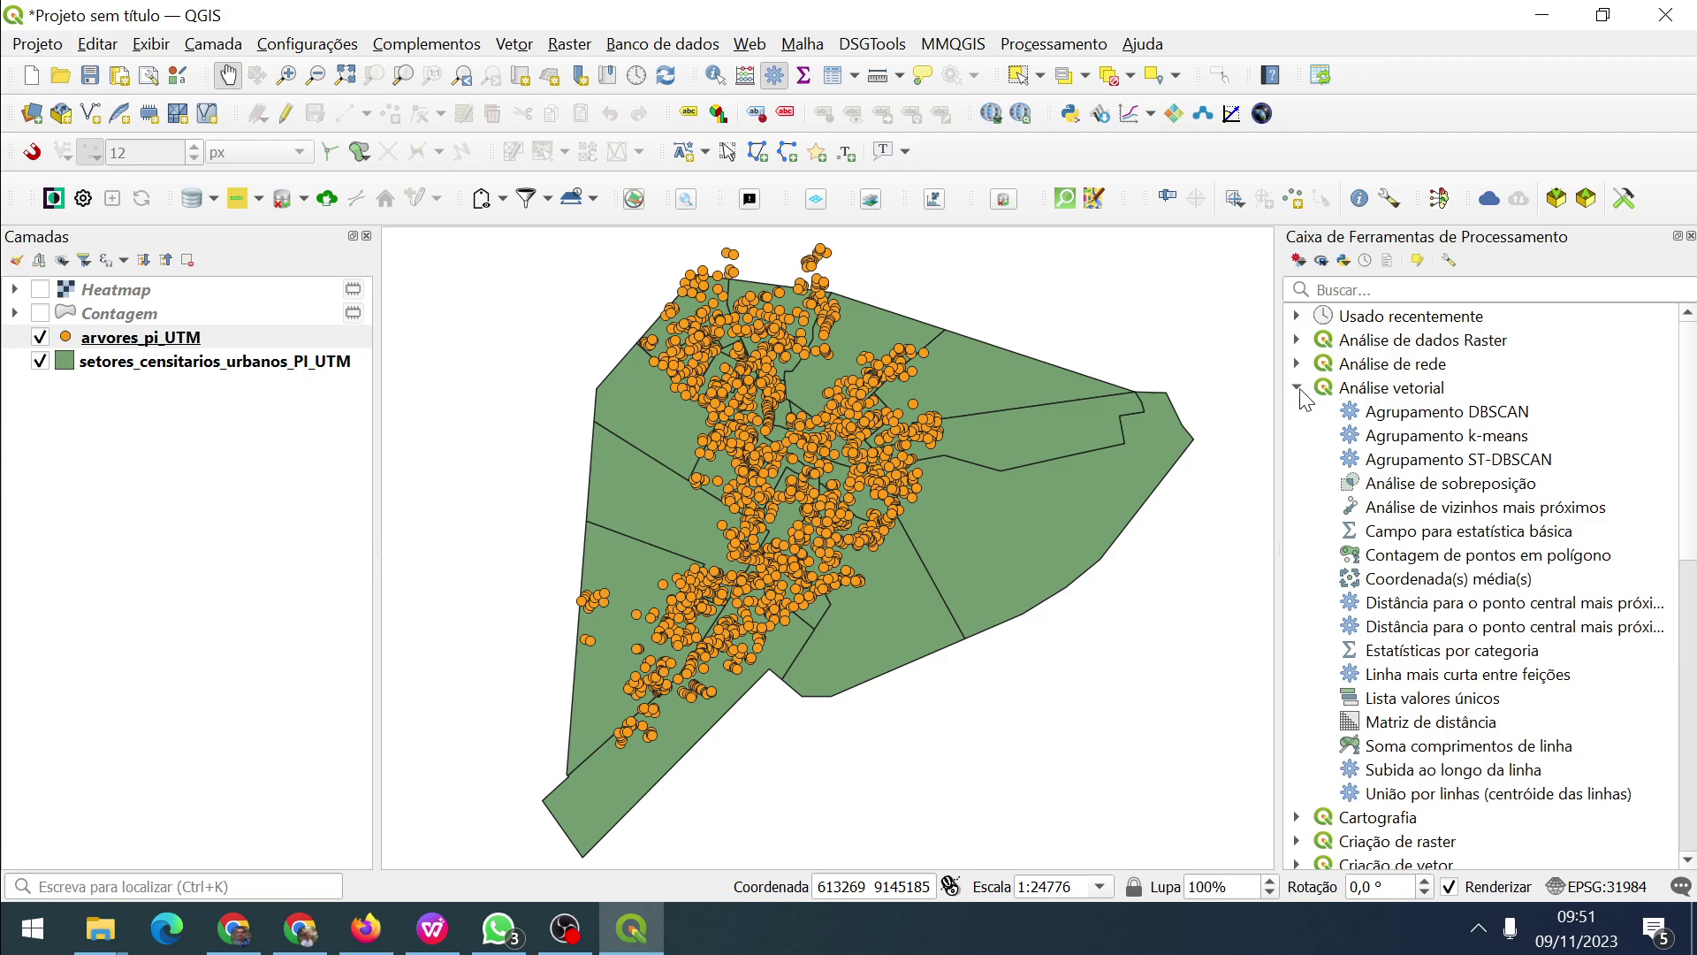
click(1425, 413)
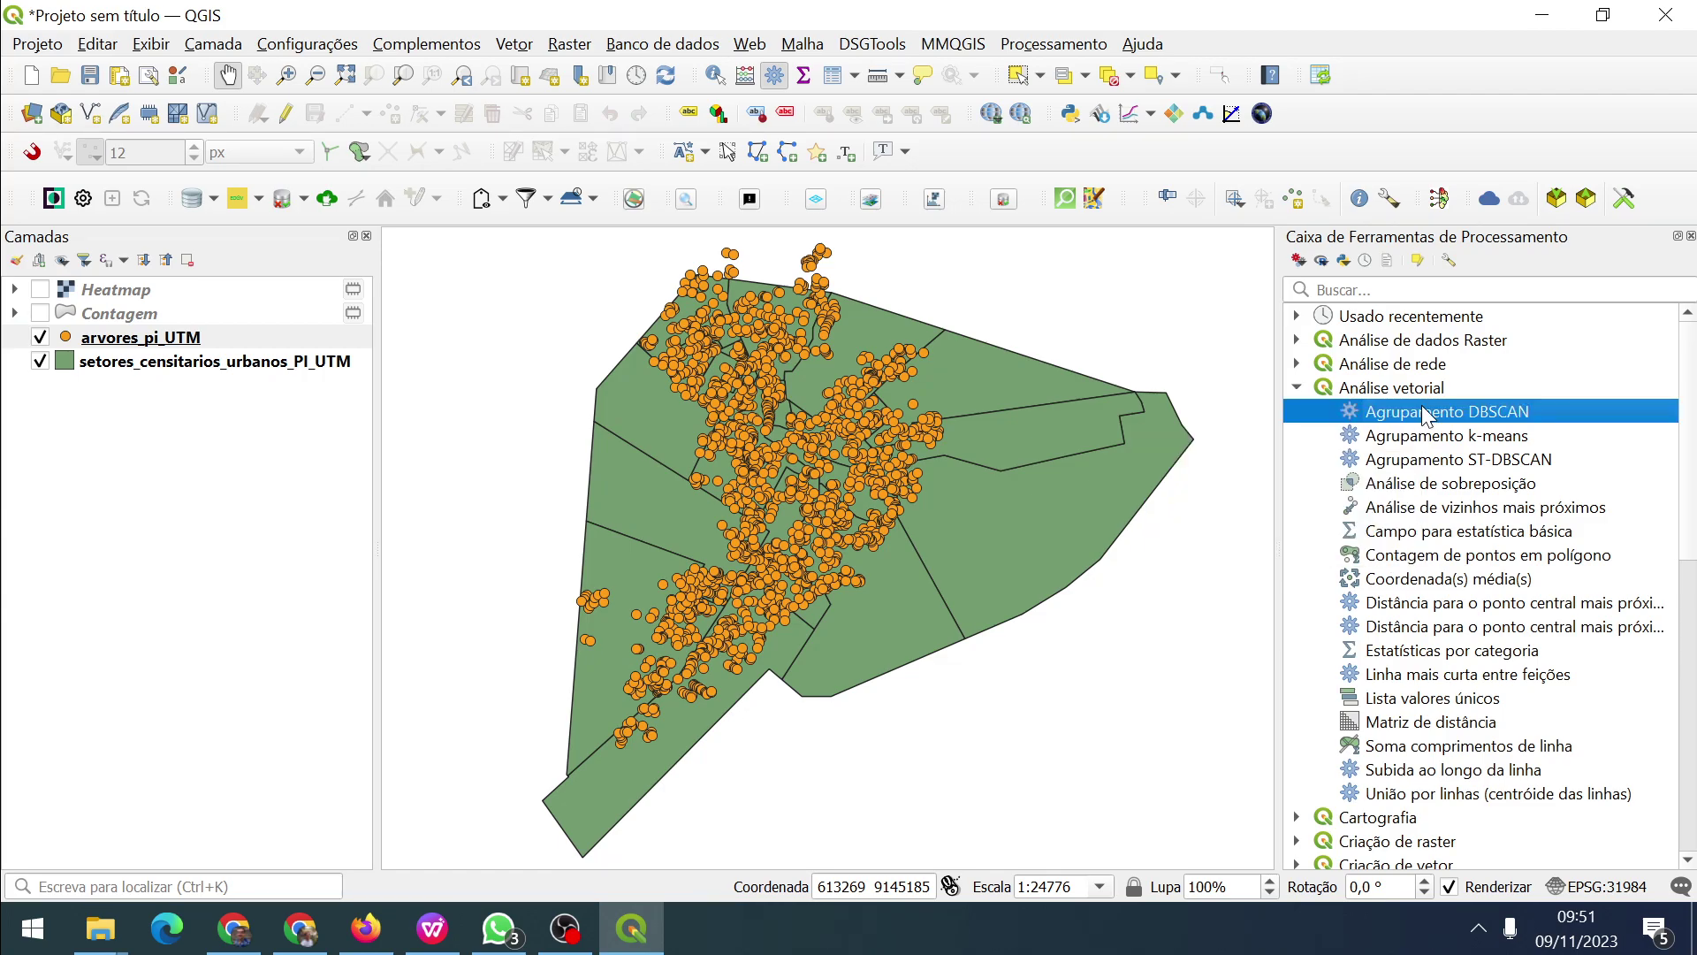
double_click(1425, 413)
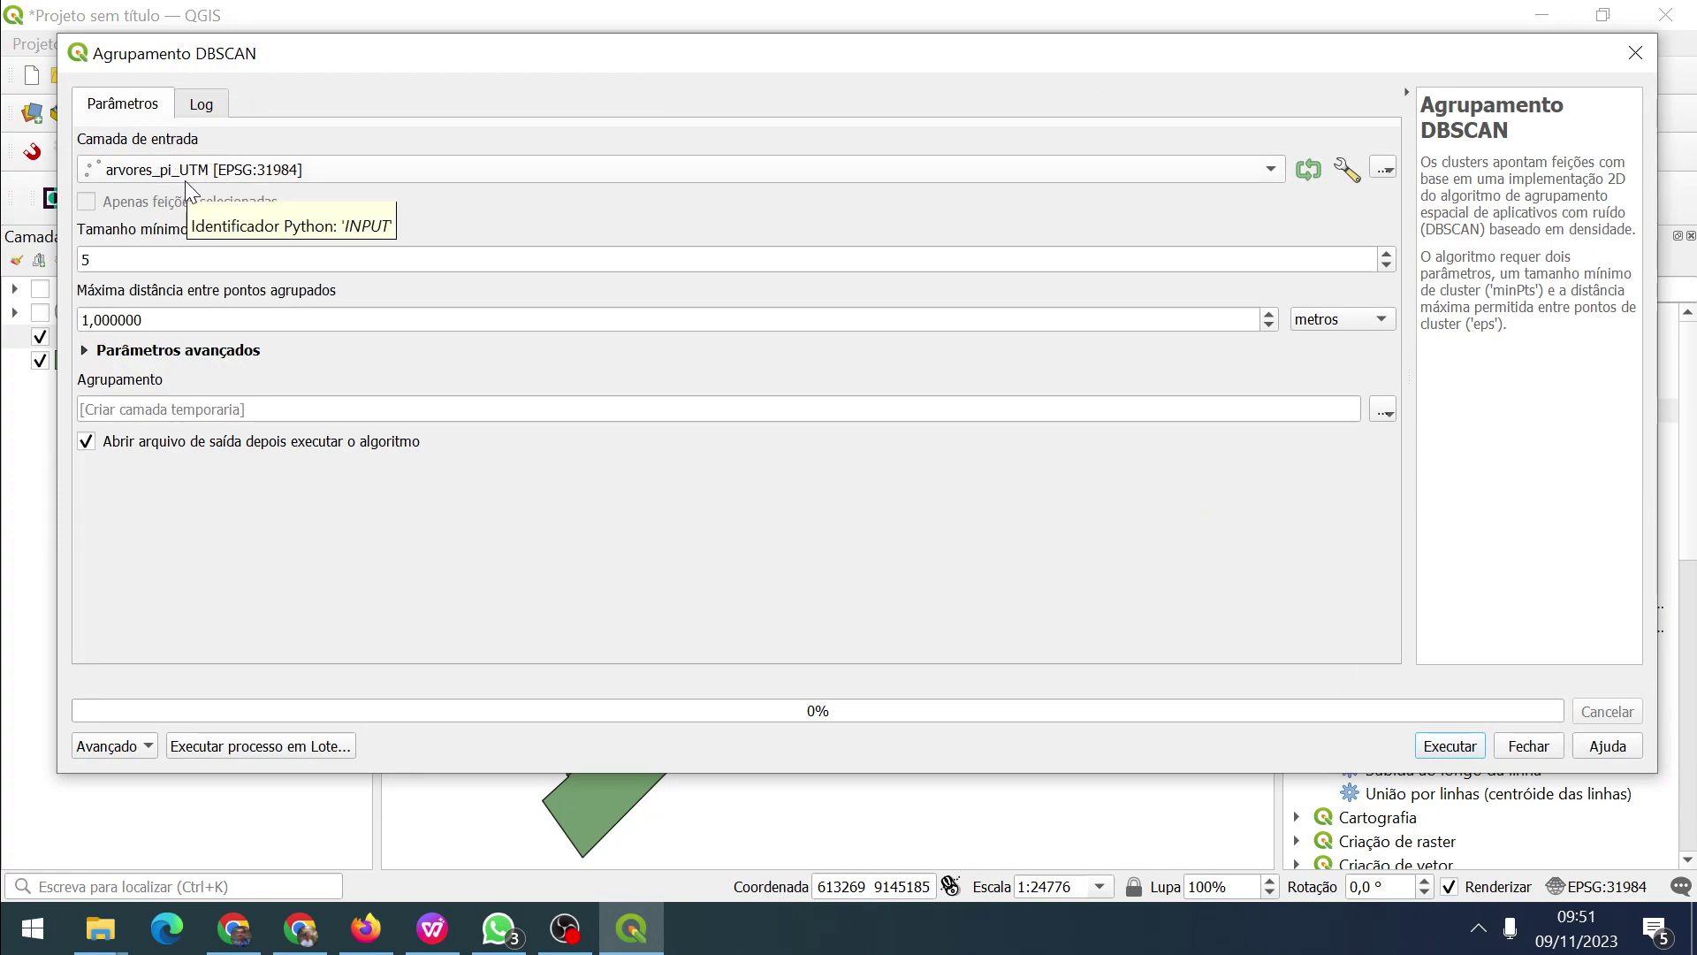
click(98, 263)
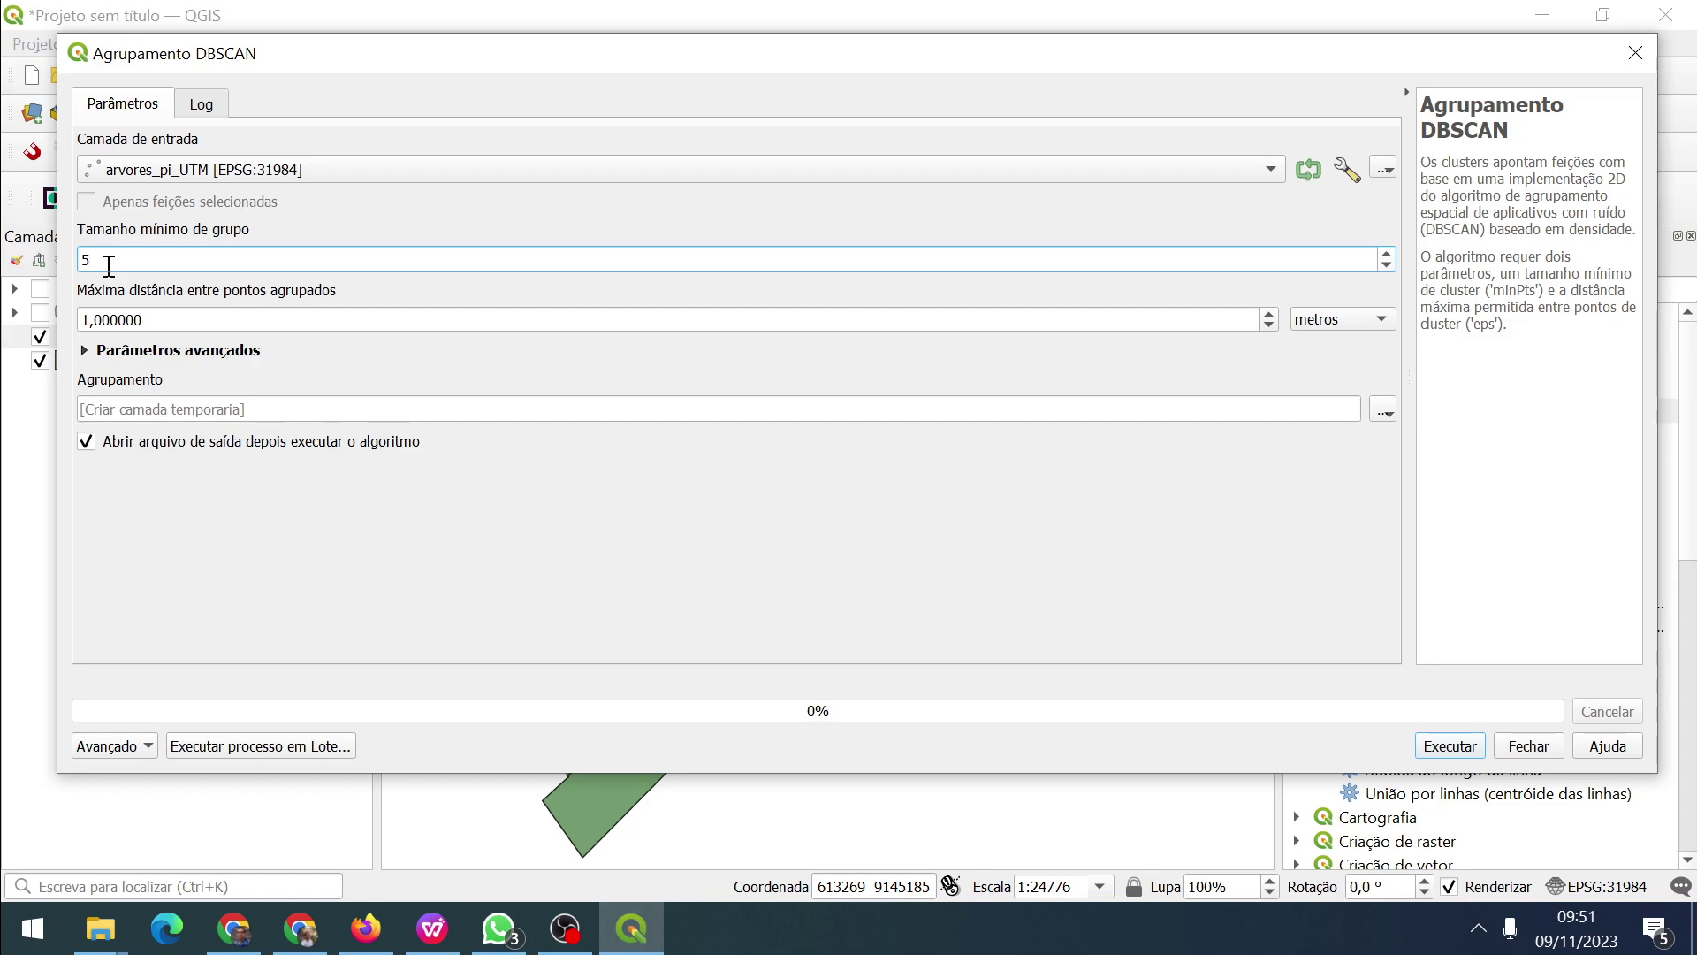
click(90, 320)
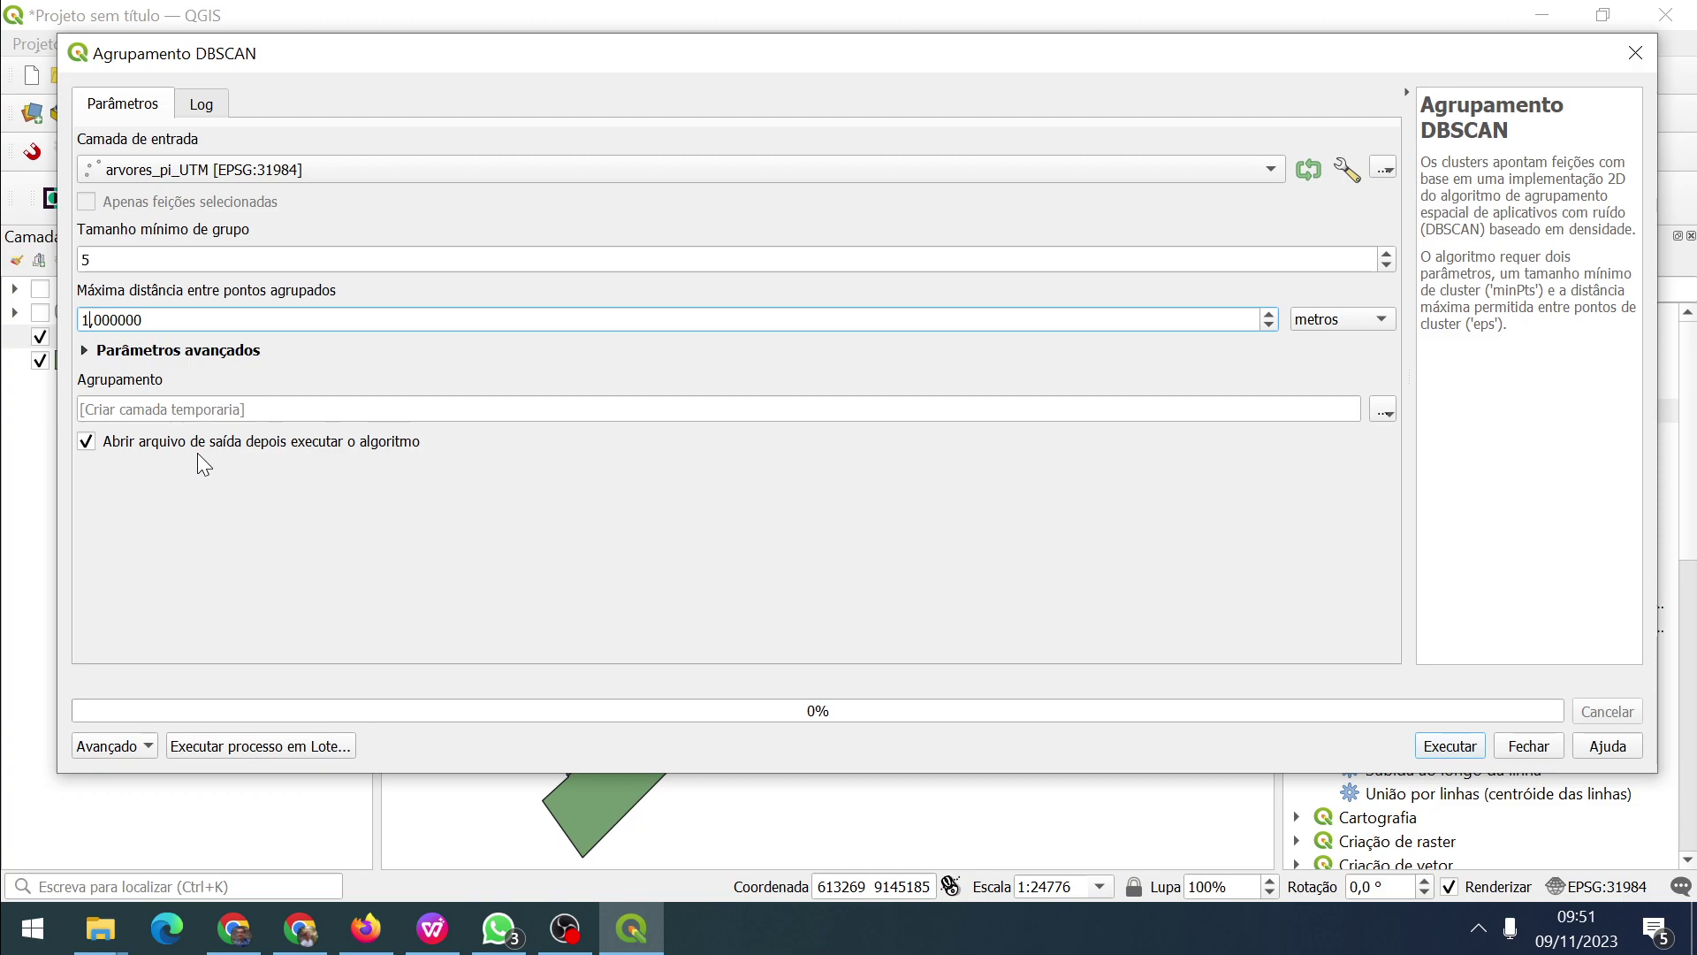
text(20)
click(1441, 746)
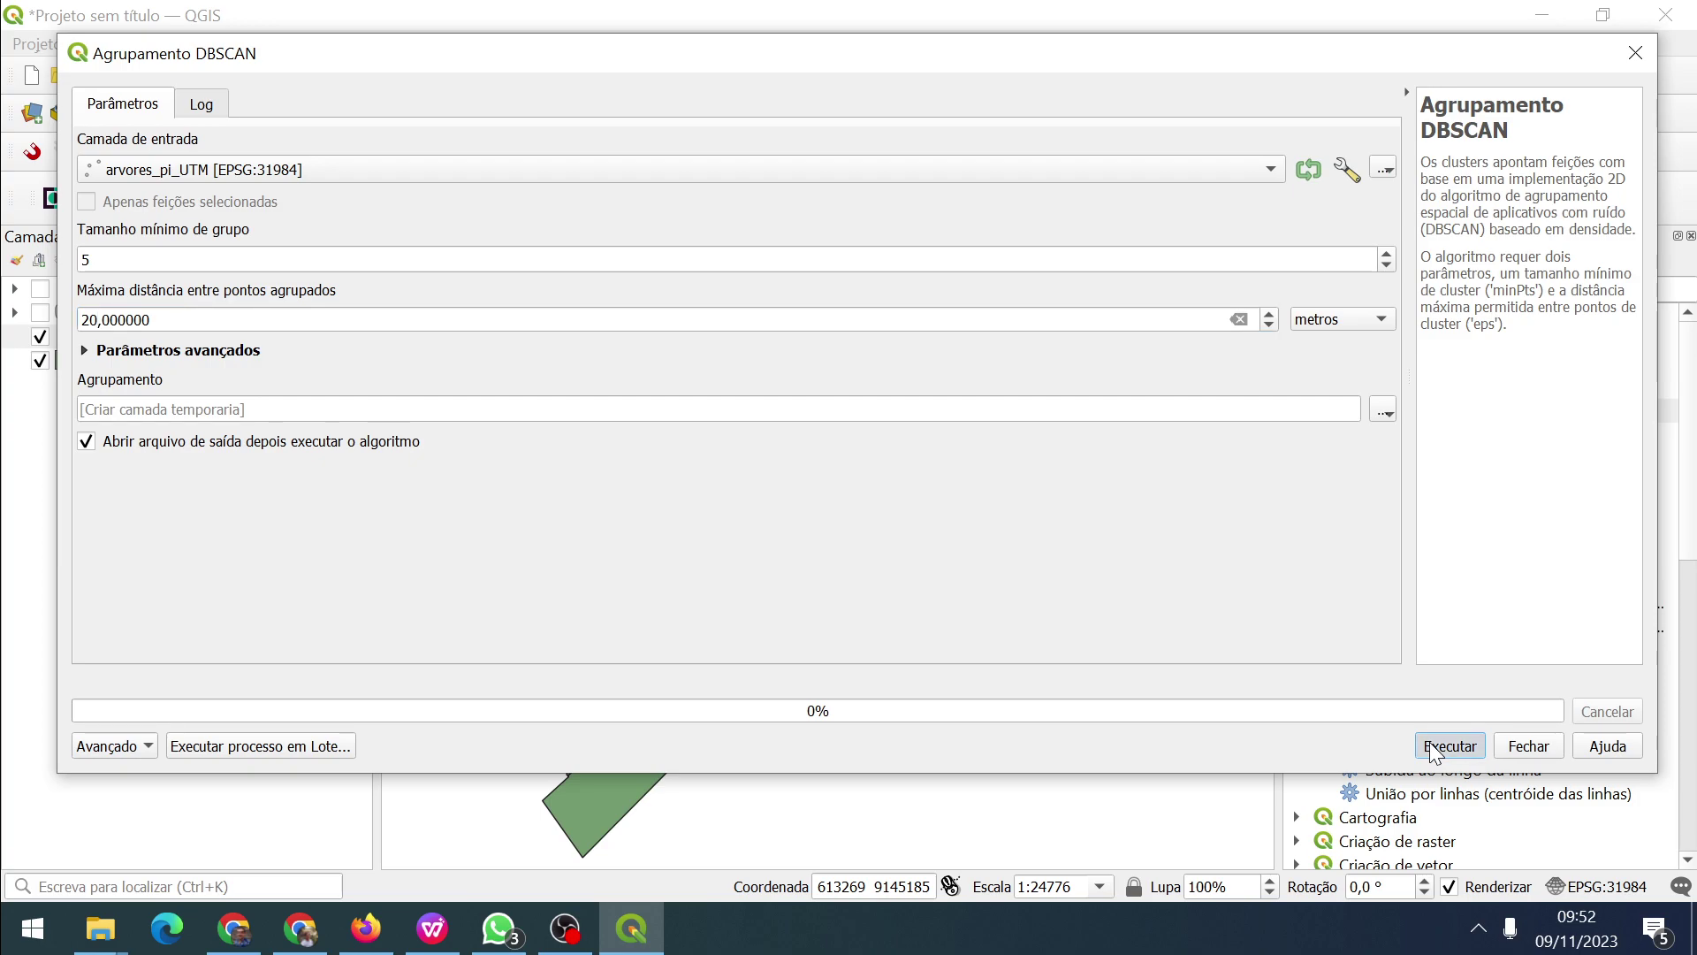
click(1528, 746)
Hide the arvores_pi_UTM layer and select the Agrupamento layer.
click(42, 372)
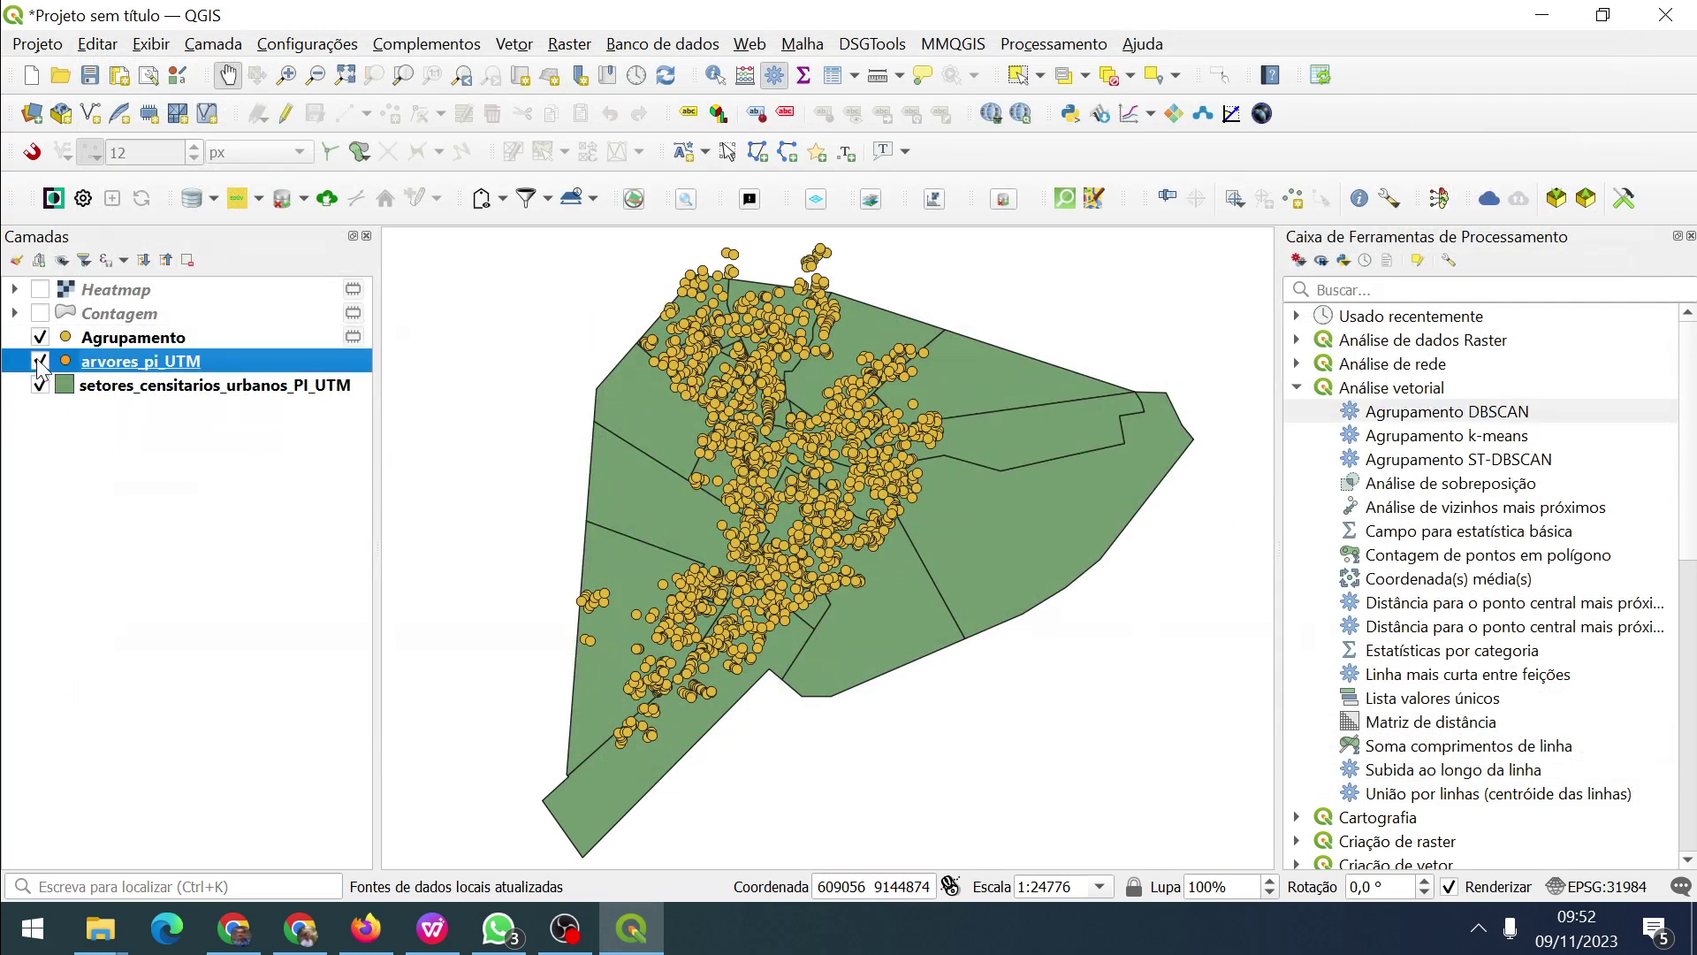
click(40, 361)
click(81, 346)
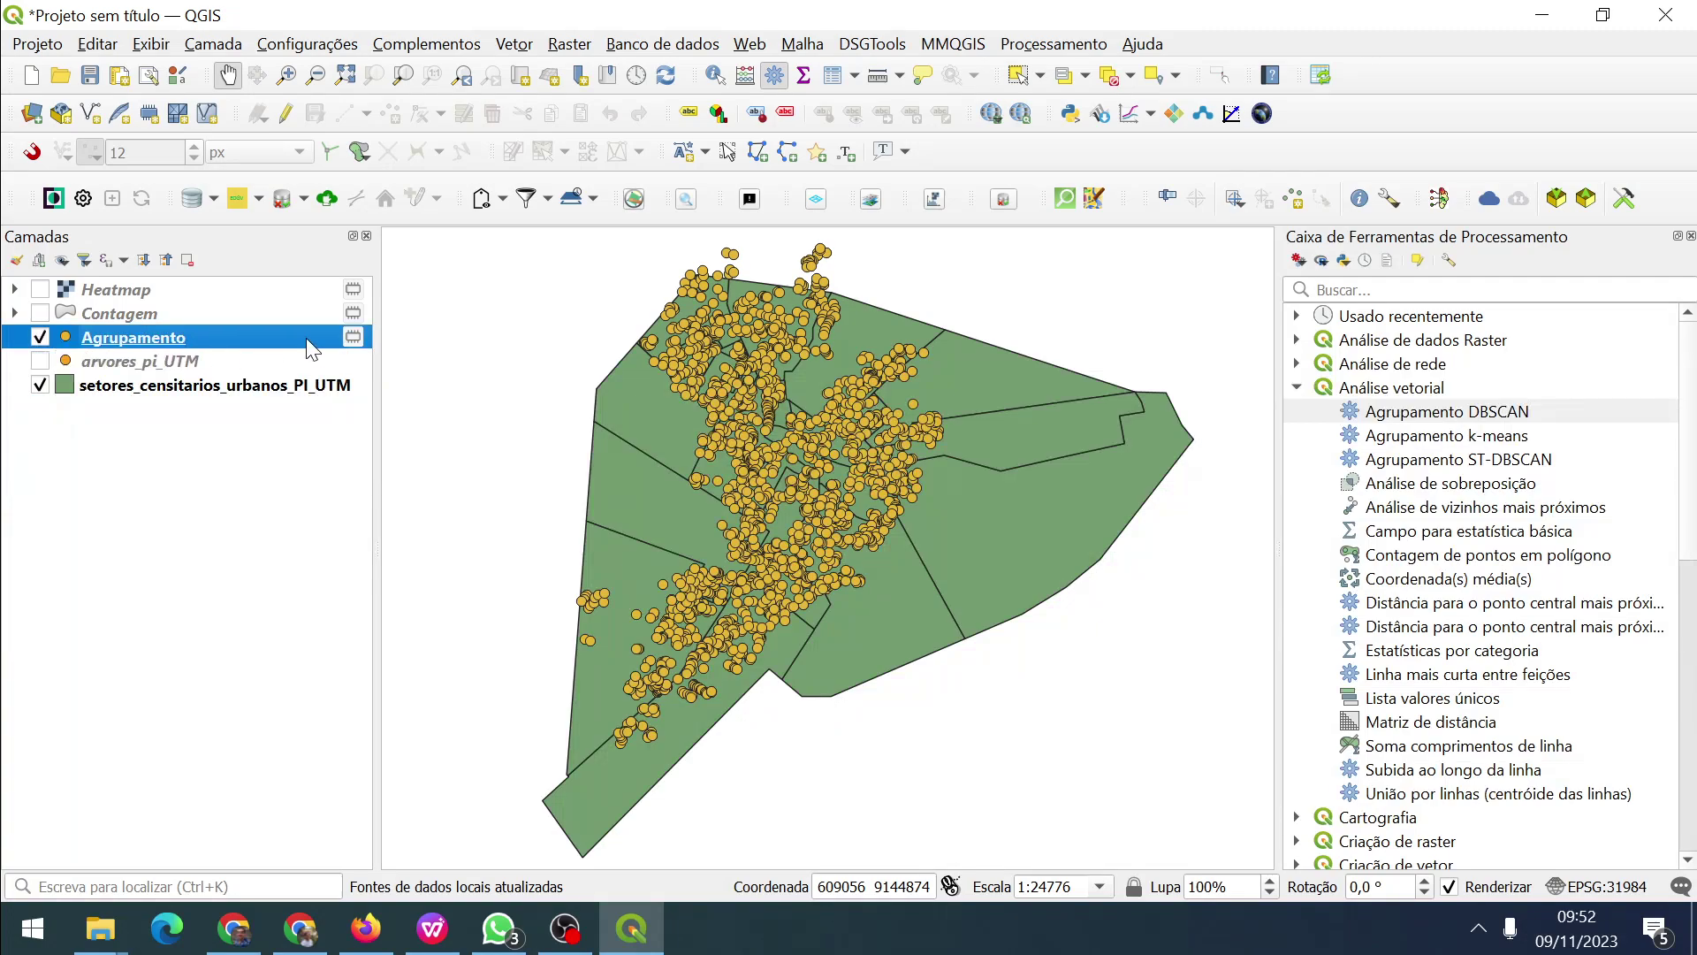
Examine the CLUSTER_ID and CLUSTER_SIZE columns in the Agrupamento attribute table and close the table.
right_click(168, 343)
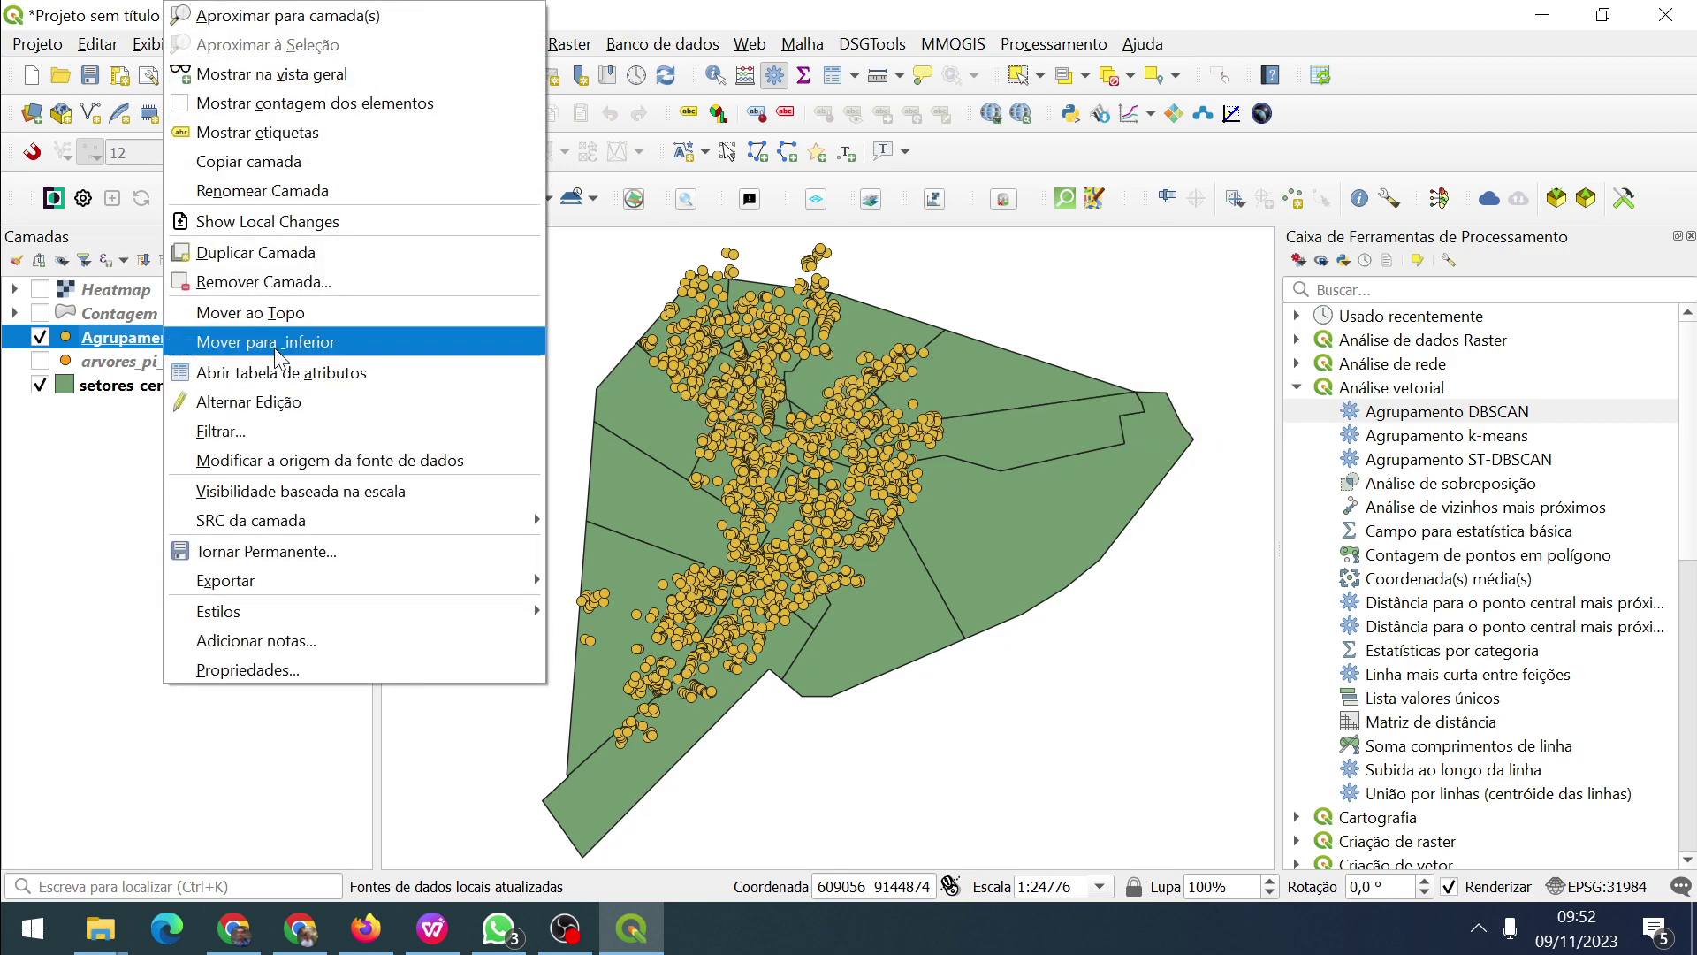
click(278, 363)
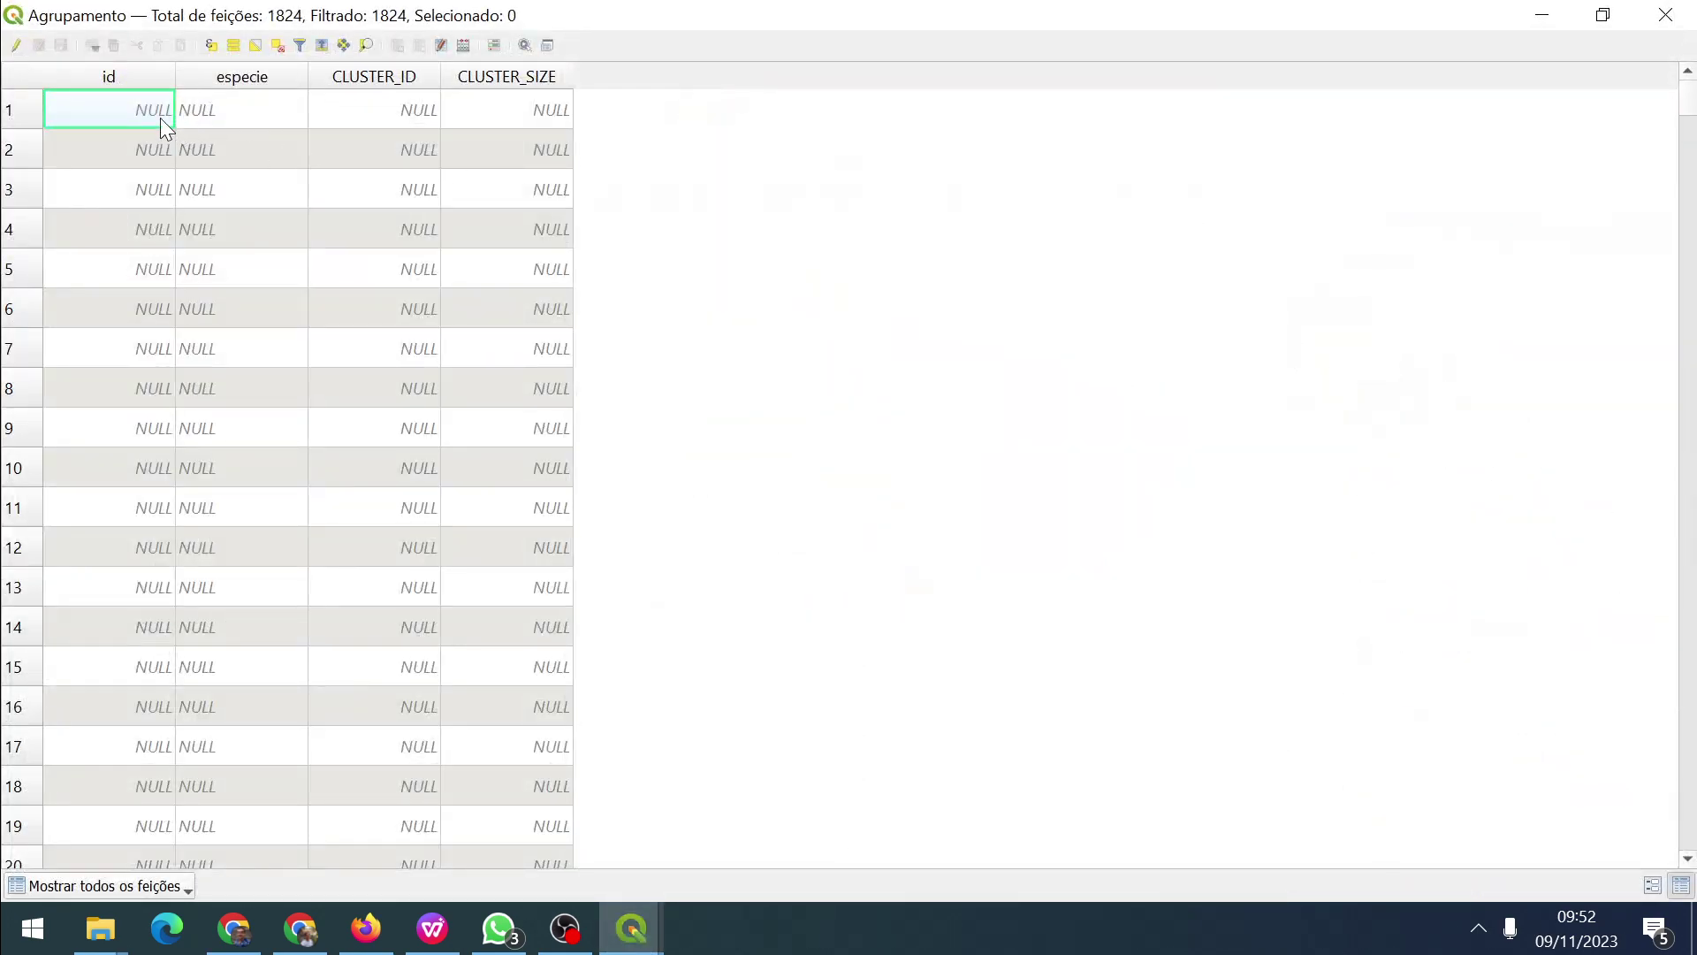
scroll(247, 507, down, 15)
scroll(234, 511, up, 12)
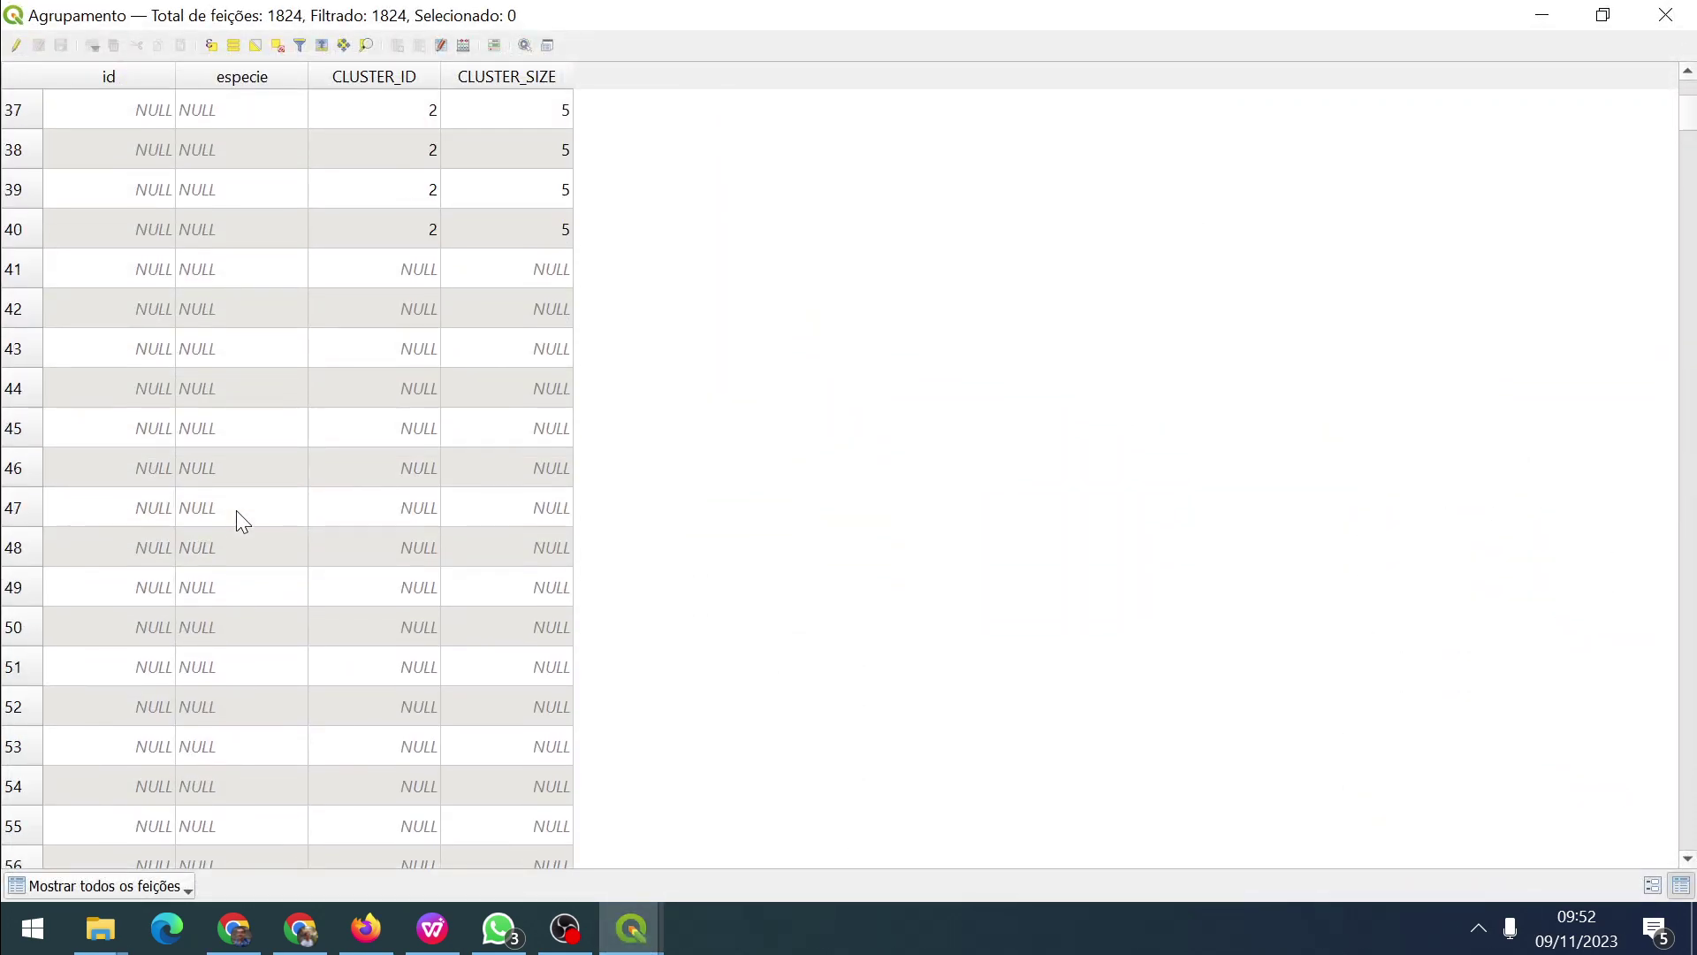
scroll(430, 456, down, 2)
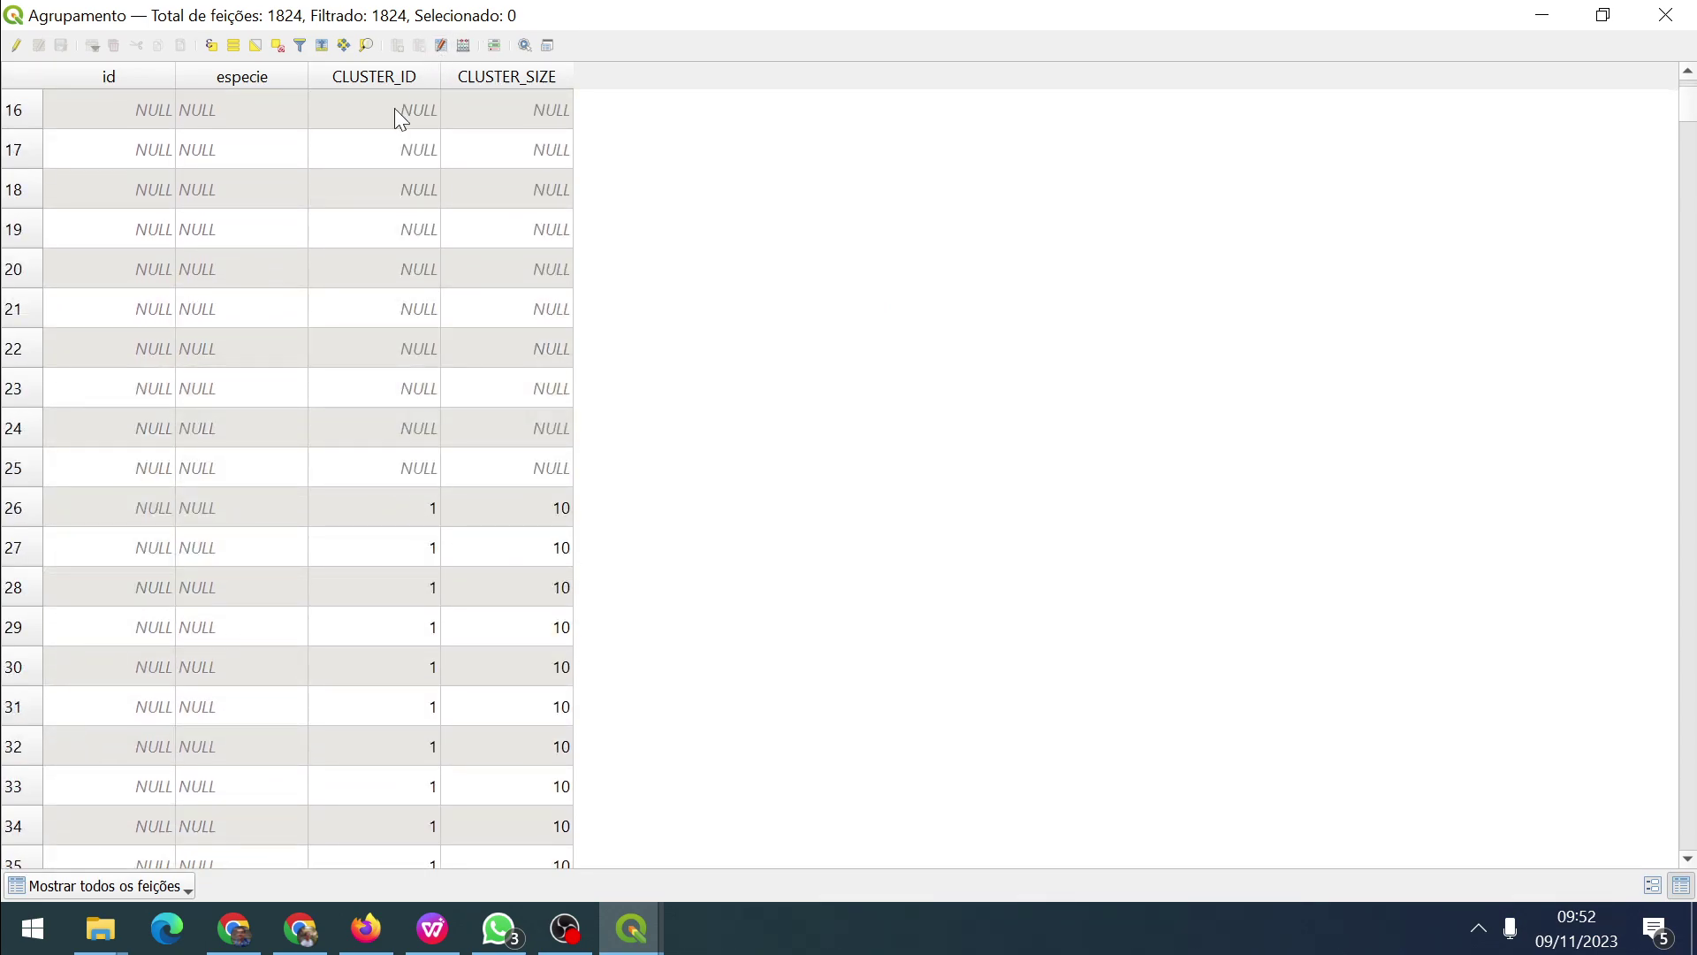
scroll(390, 508, down, 3)
scroll(391, 507, up, 8)
click(1666, 15)
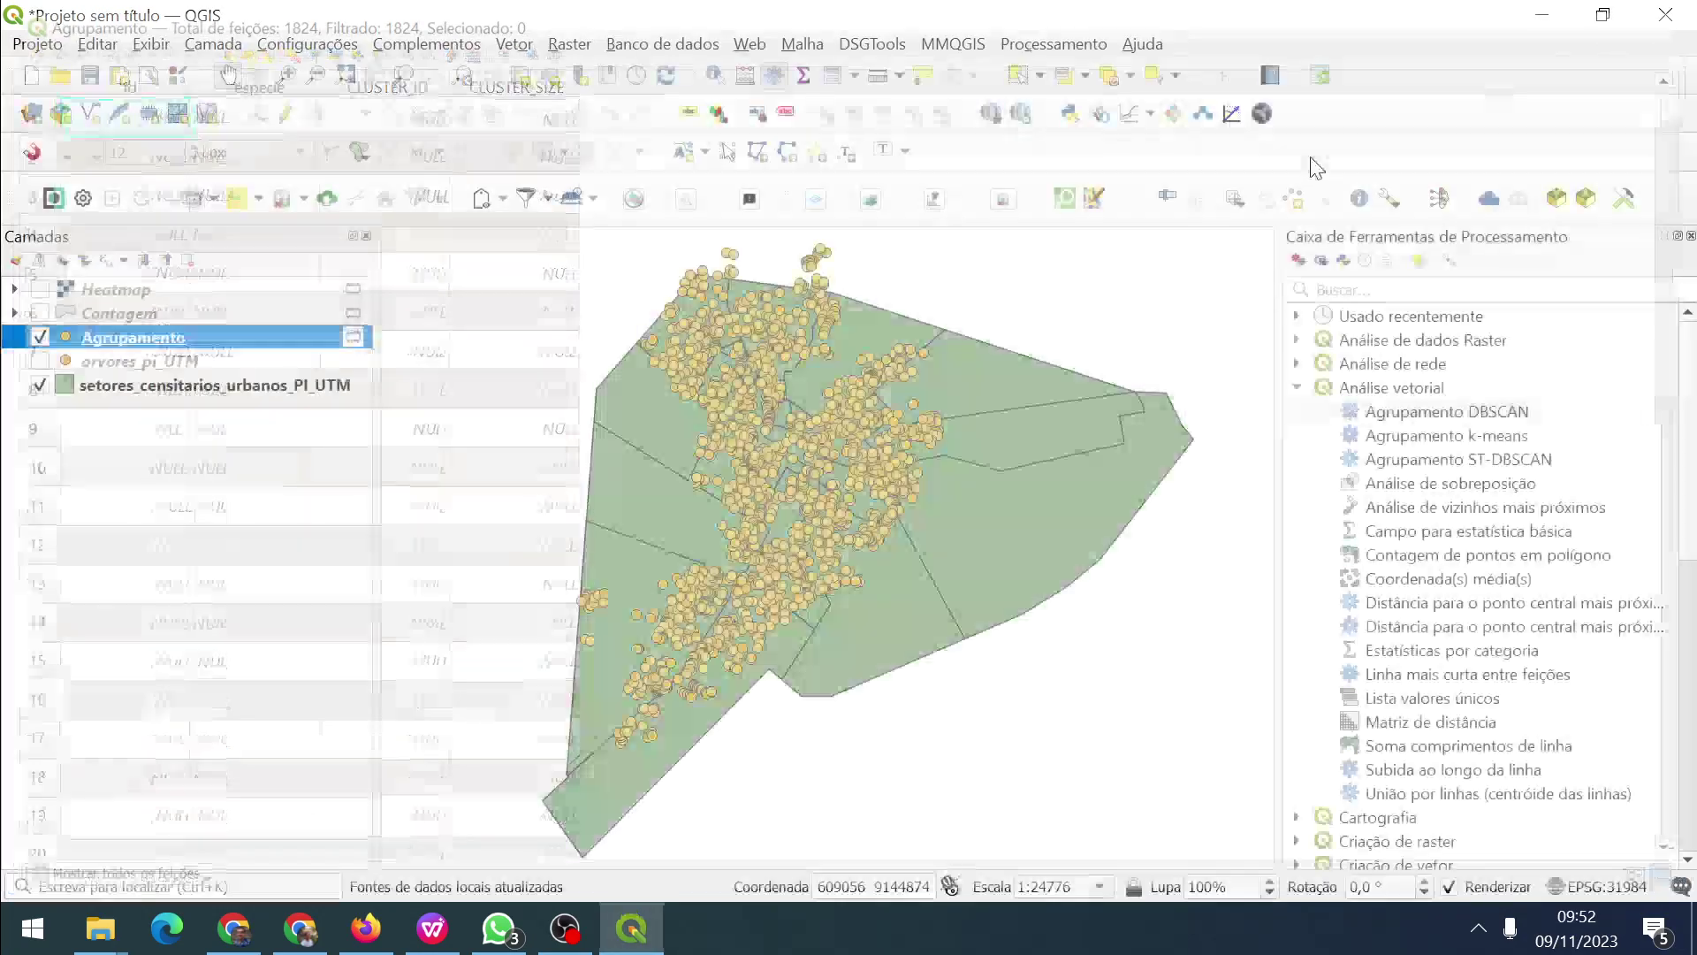
Style the Agrupamento layer as categorized by CLUSTER_ID with random colors, classifying all values and applying the symbology.
right_click(151, 337)
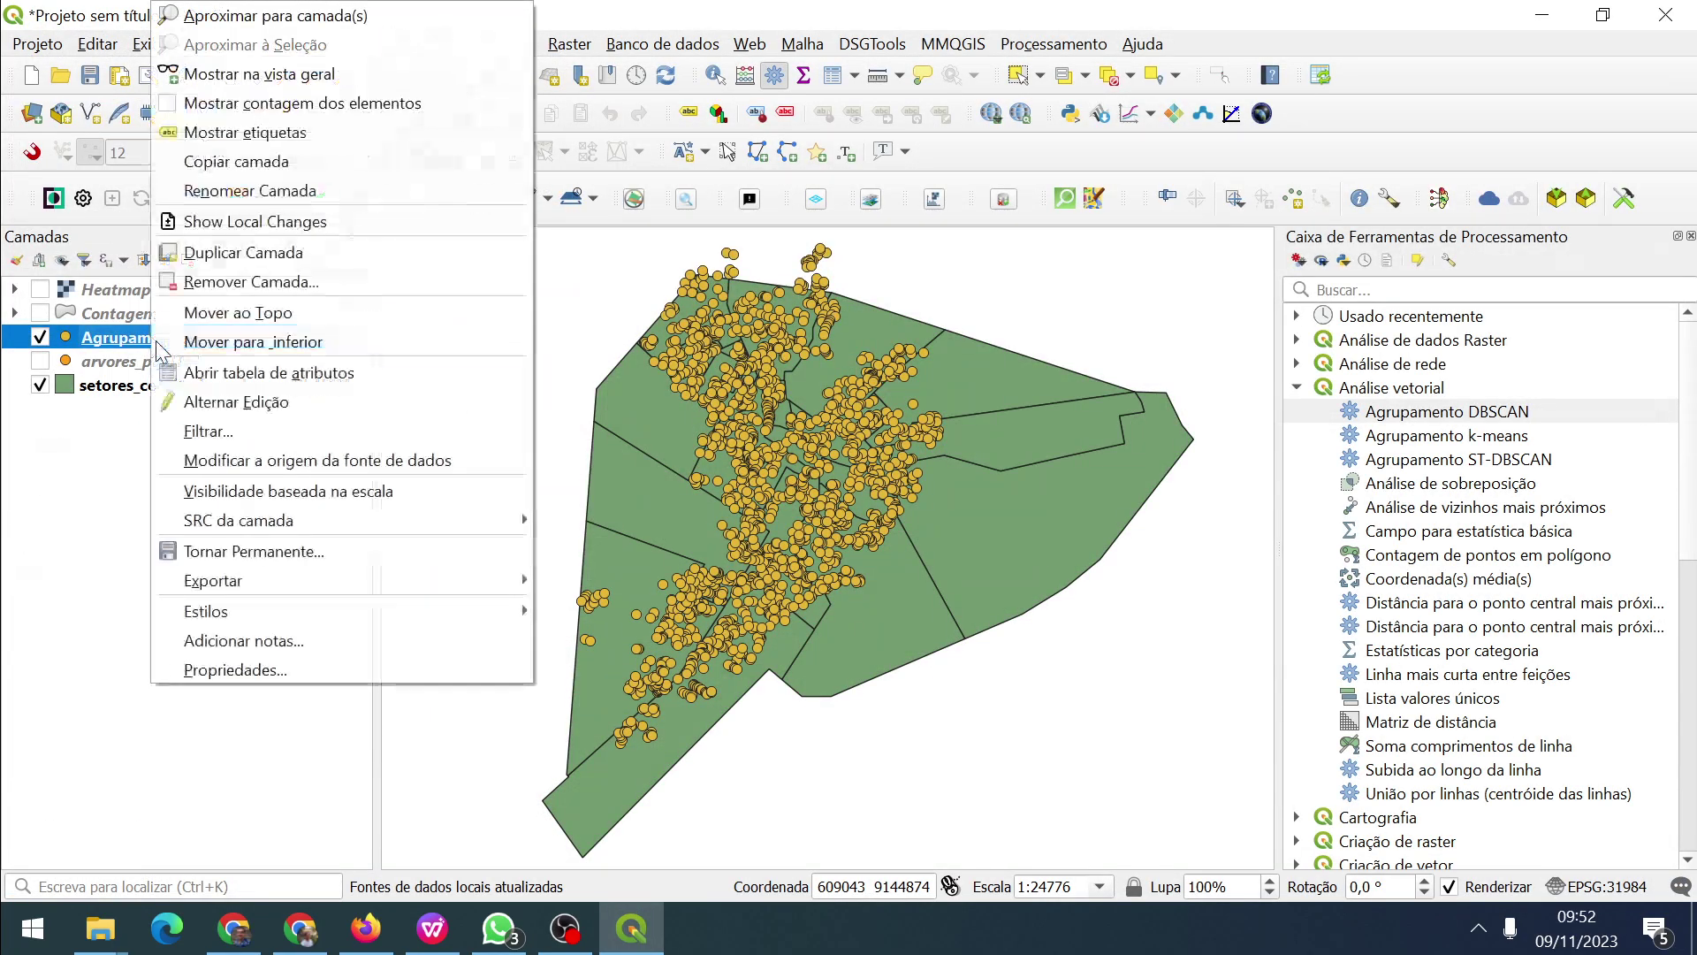
click(192, 670)
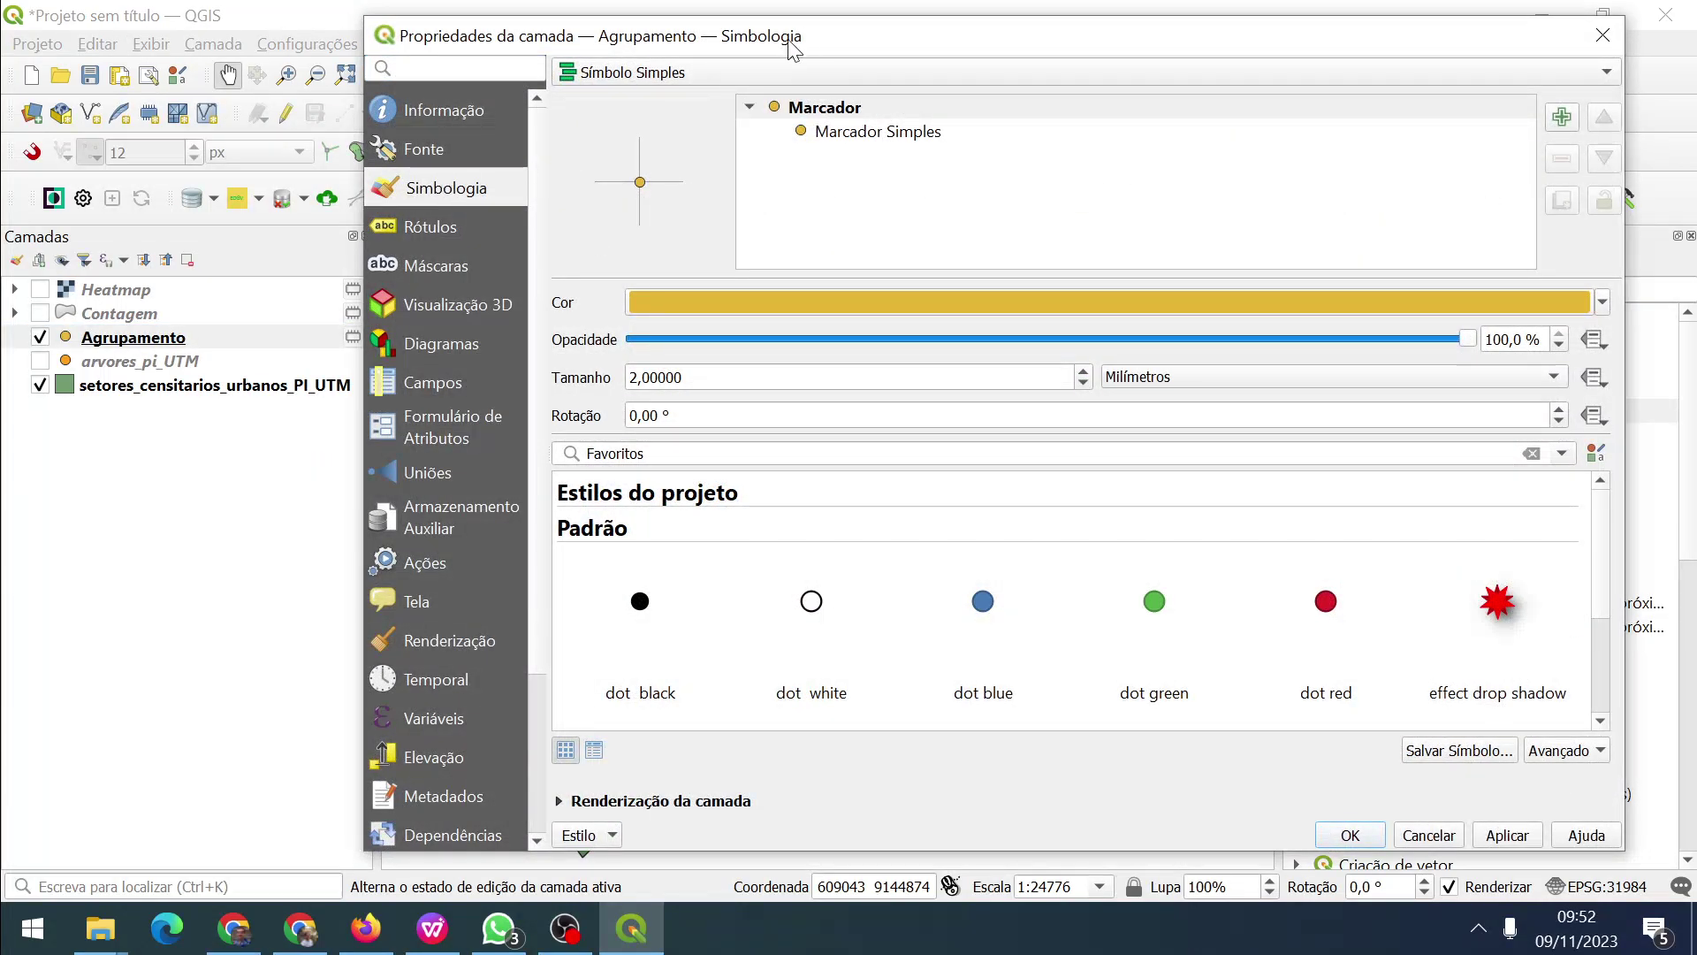
click(735, 67)
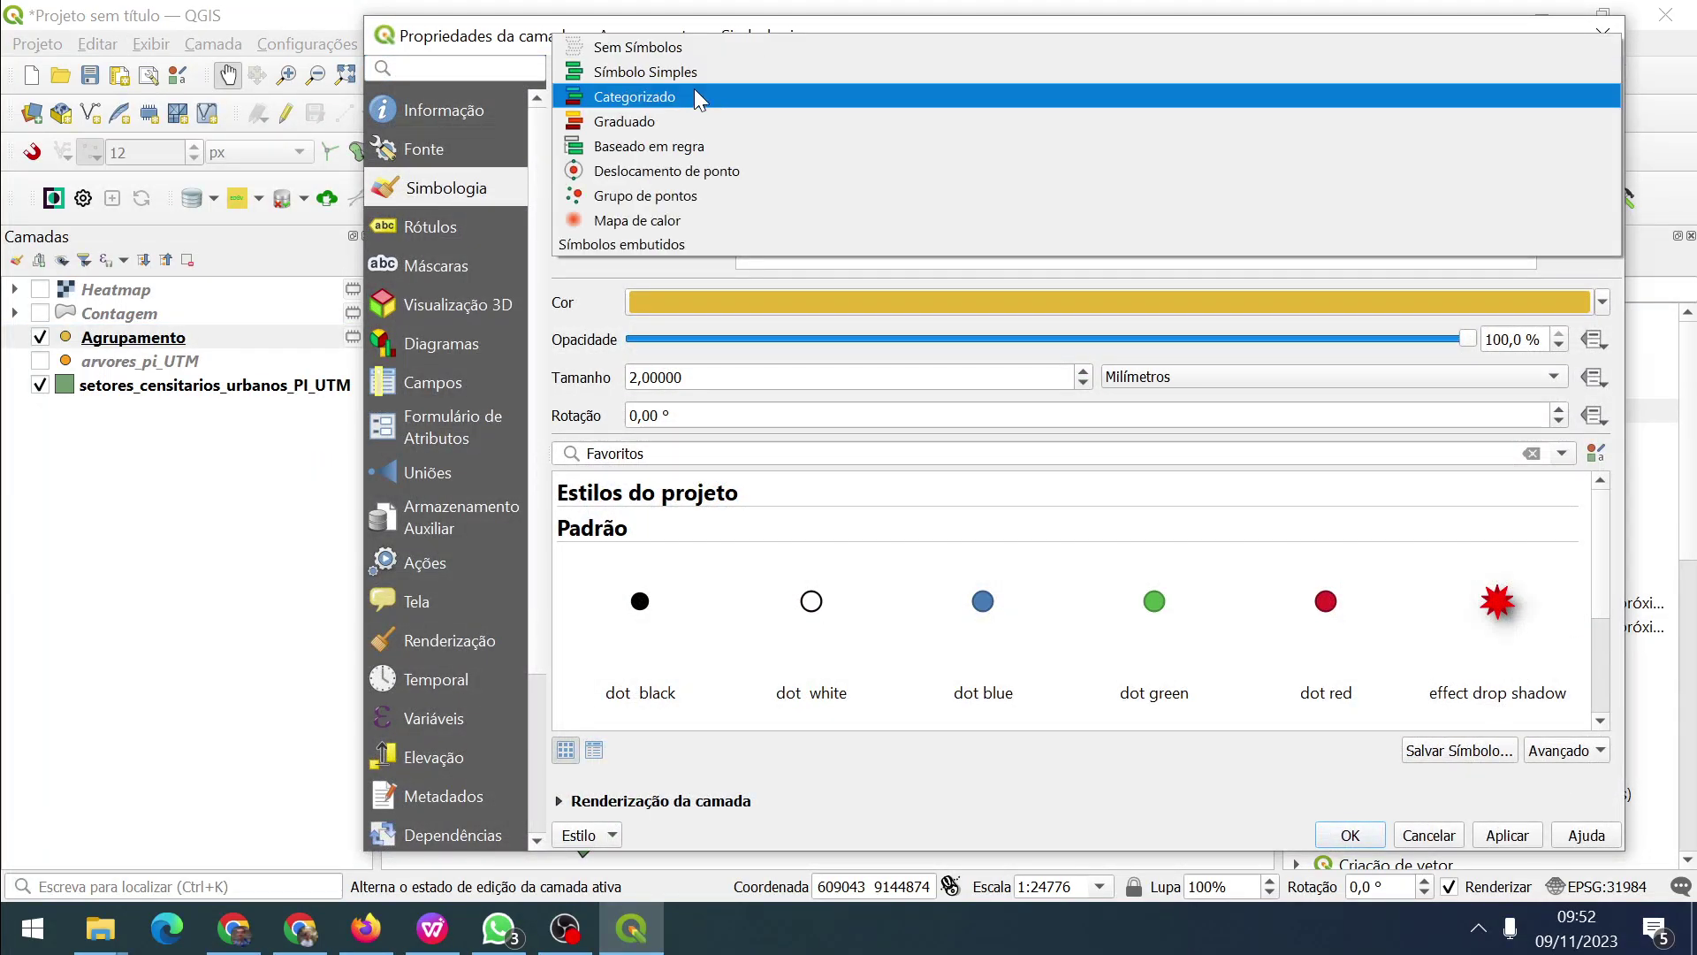
click(638, 95)
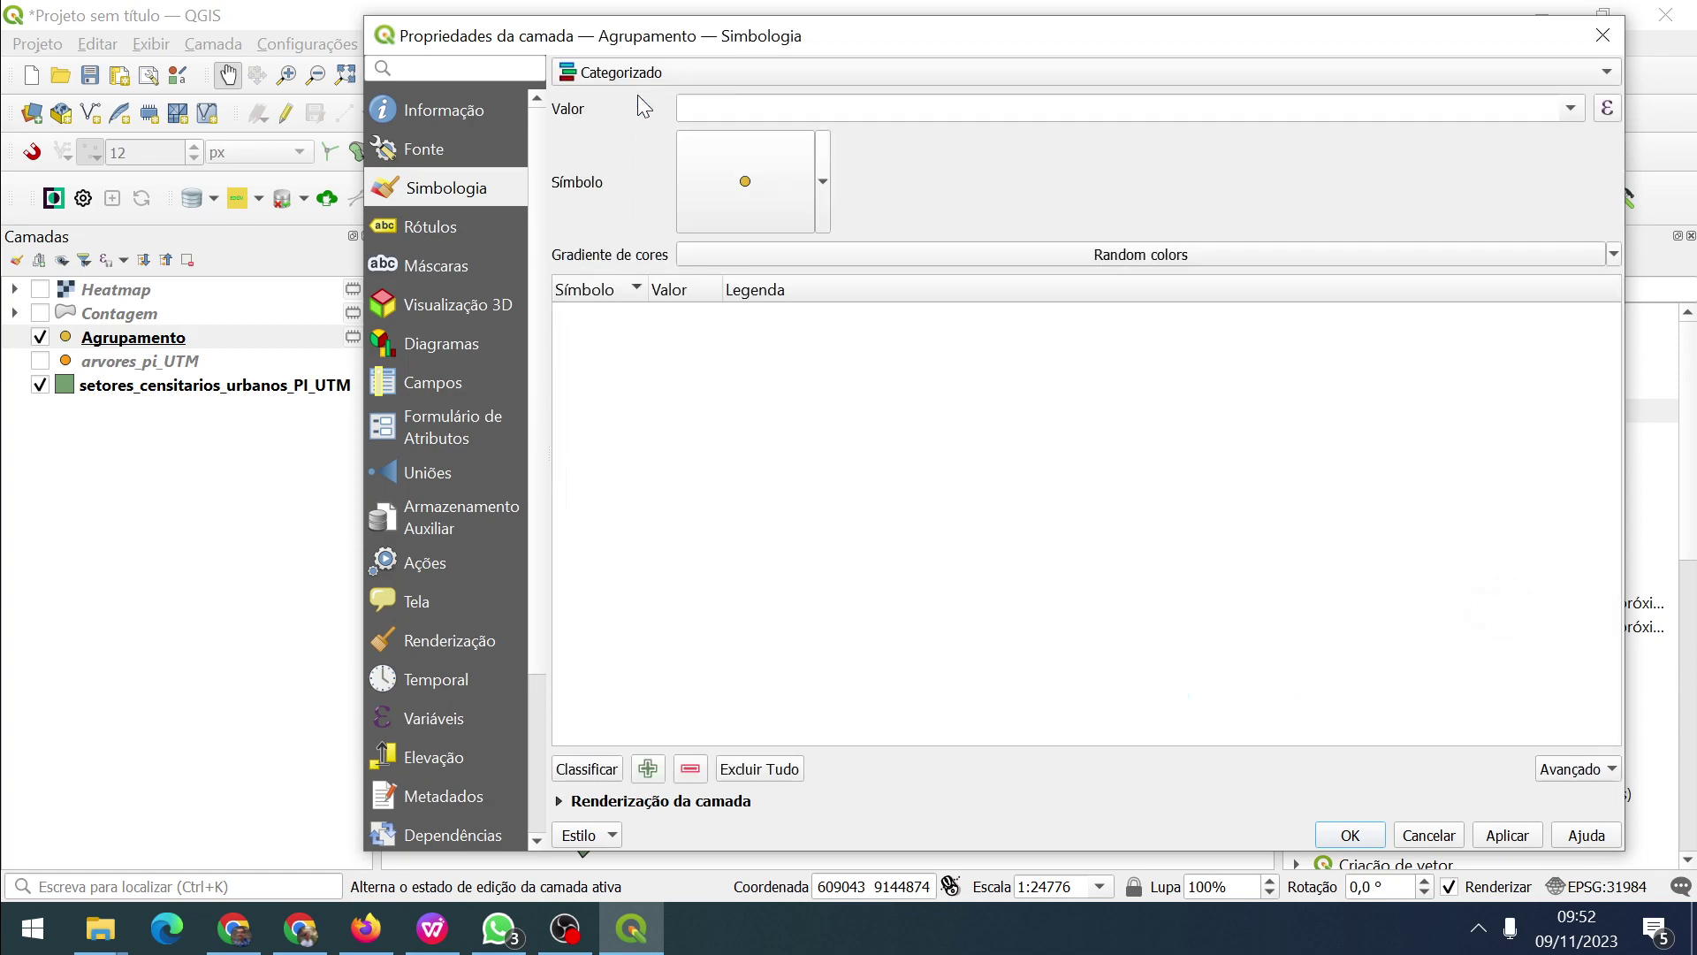
click(1571, 107)
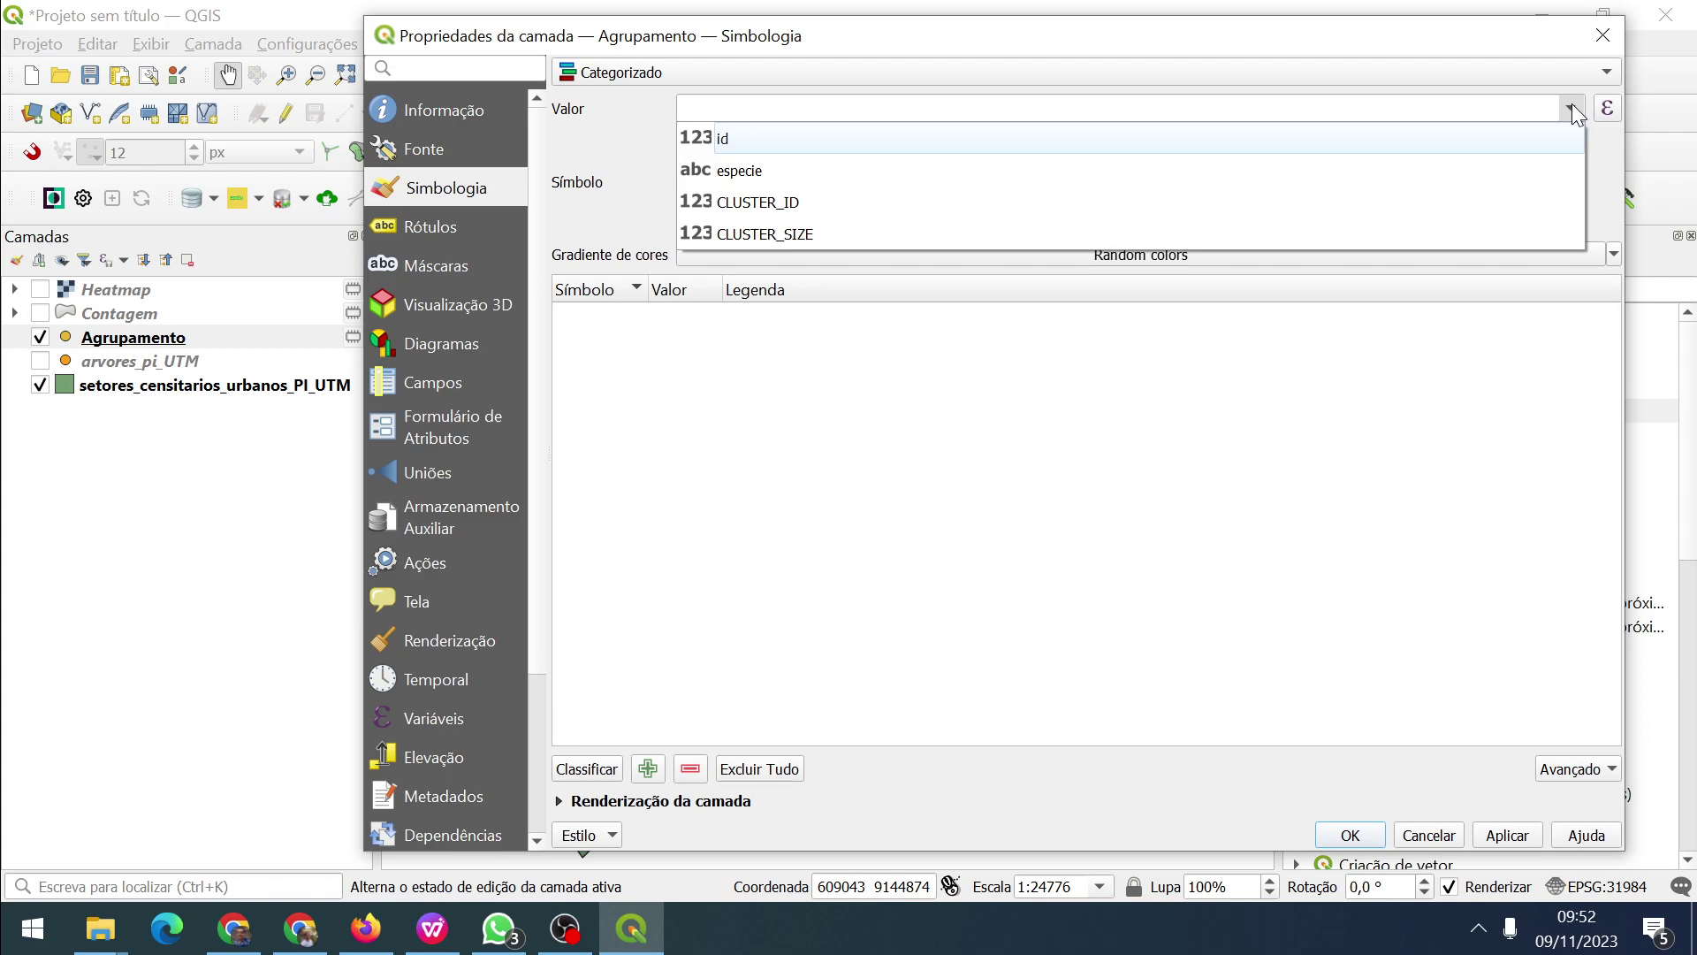
click(760, 204)
click(567, 767)
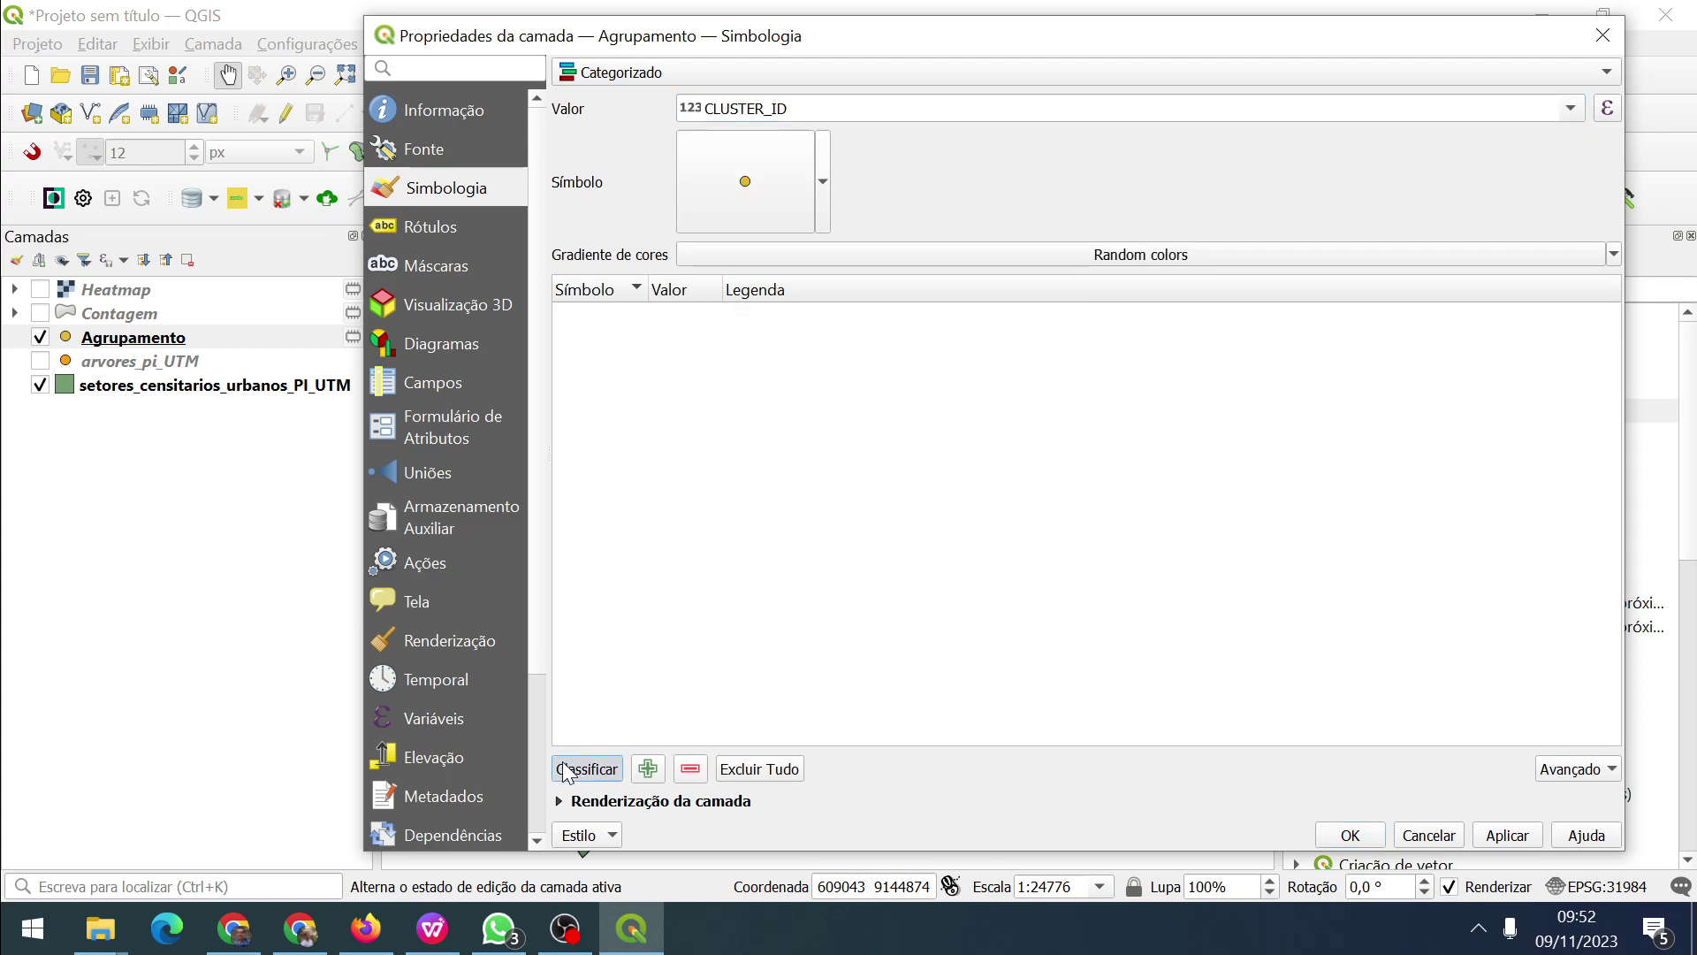
scroll(690, 433, down, 18)
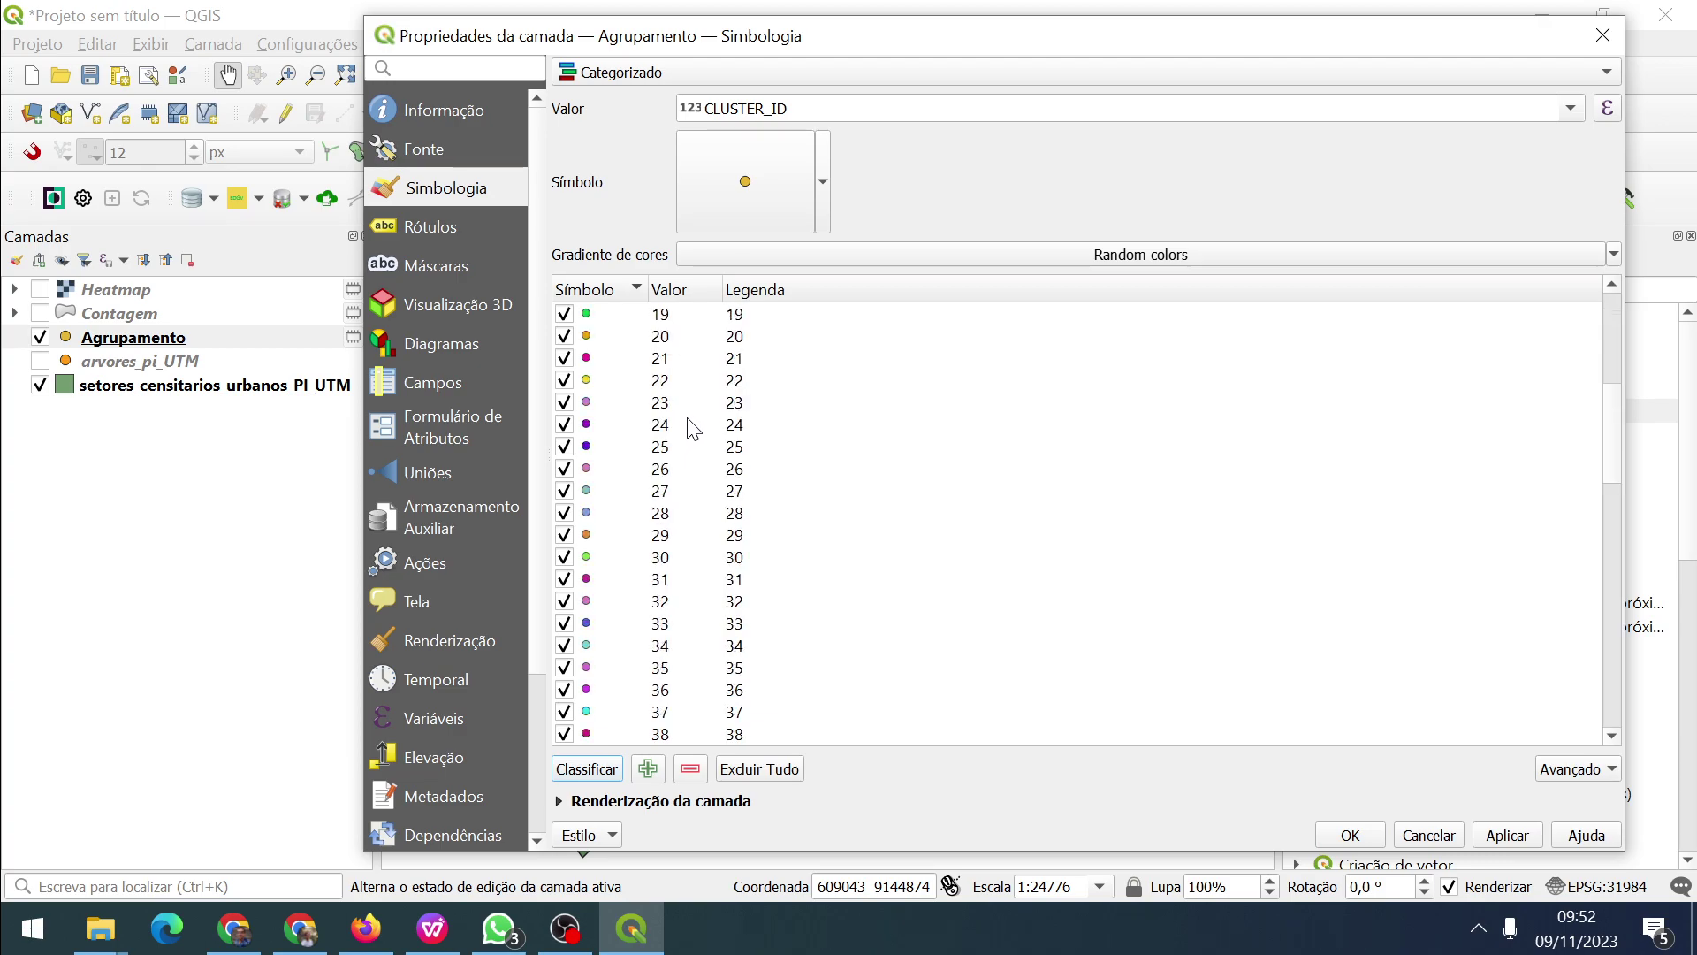
scroll(692, 429, down, 4)
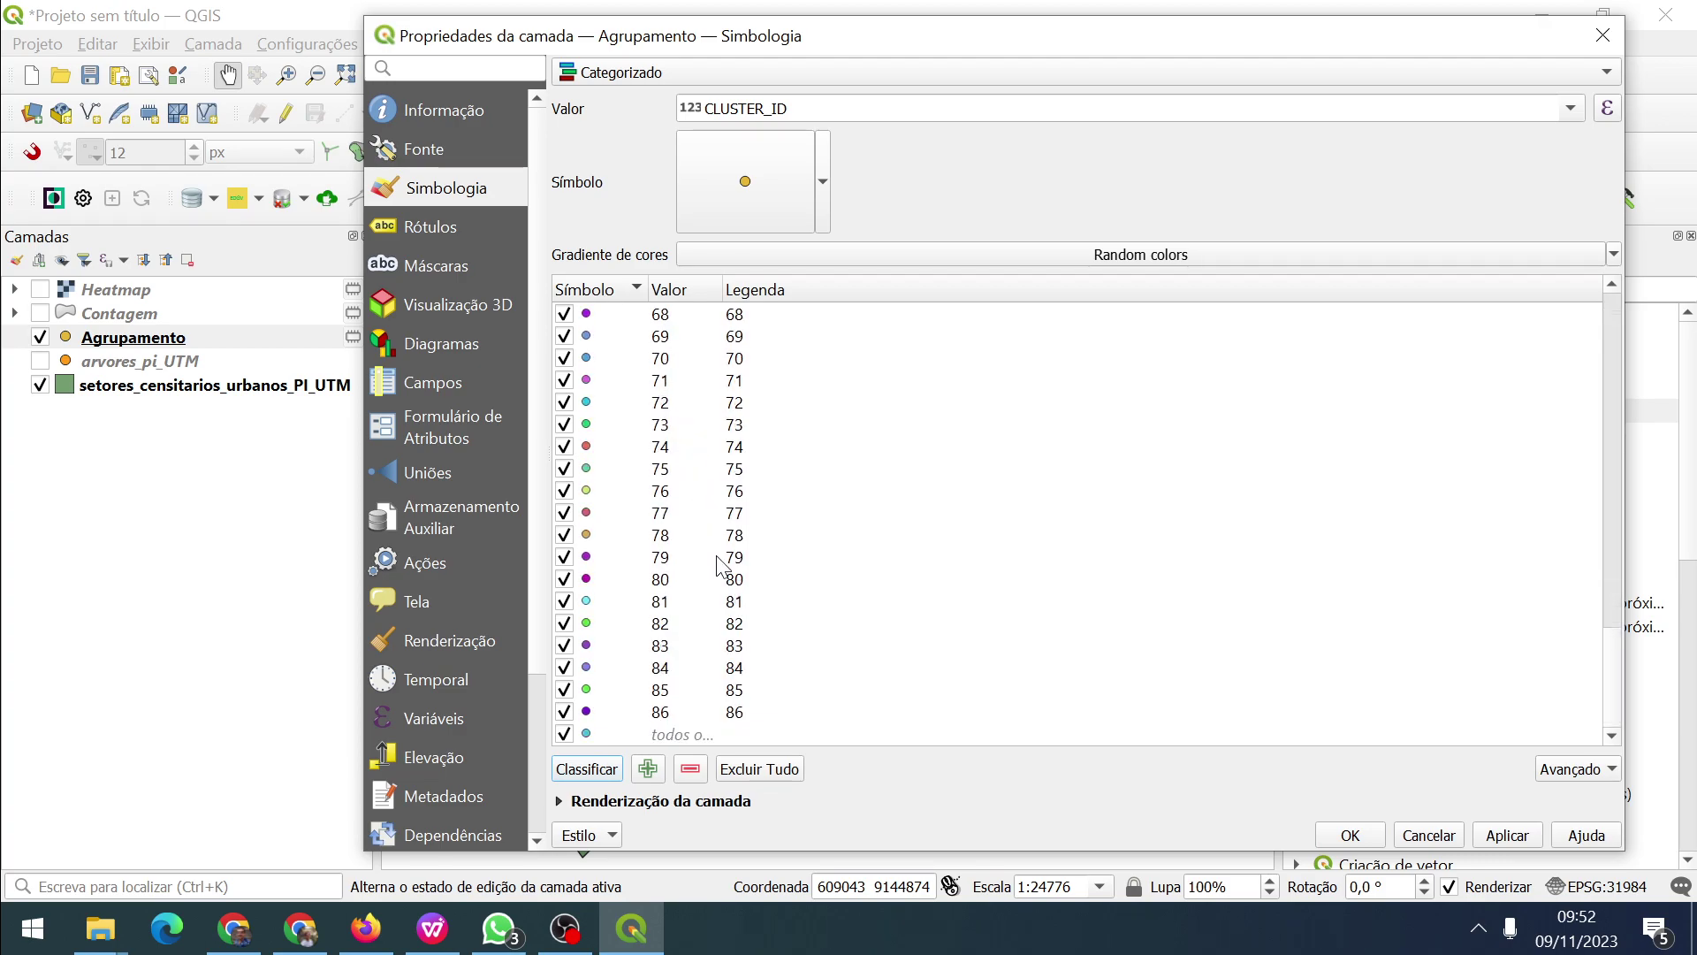
click(1505, 835)
click(1354, 835)
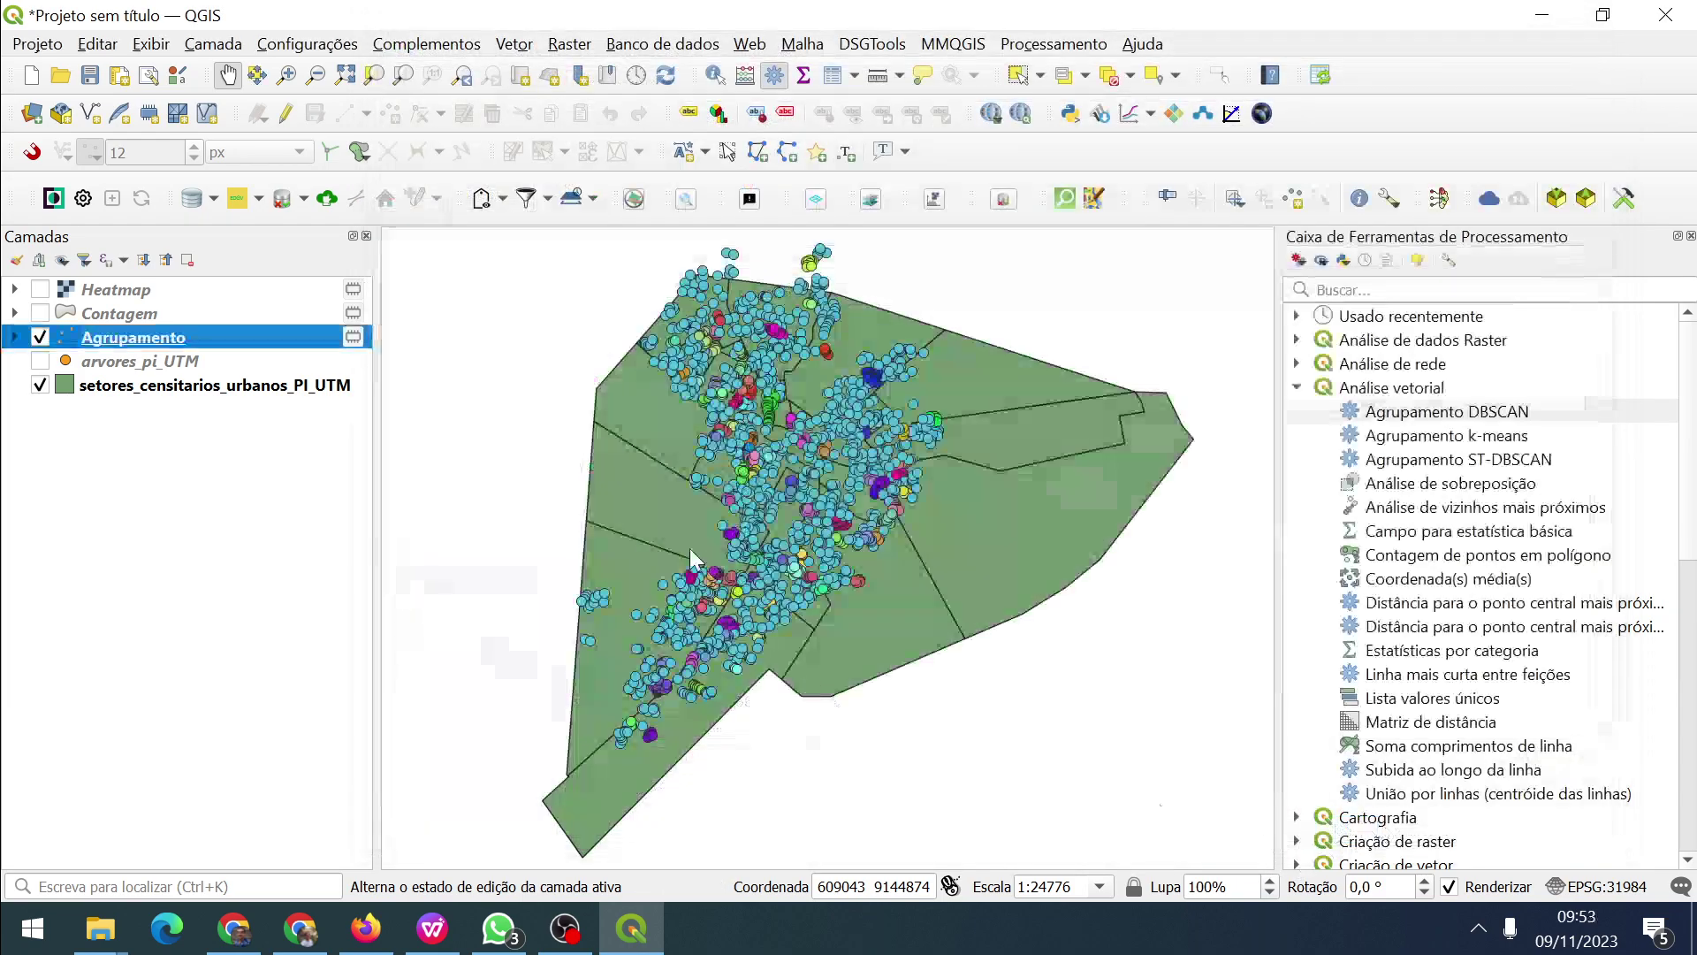
Expand the Agrupamento legend and hide the unlabelled category for all other values.
click(15, 338)
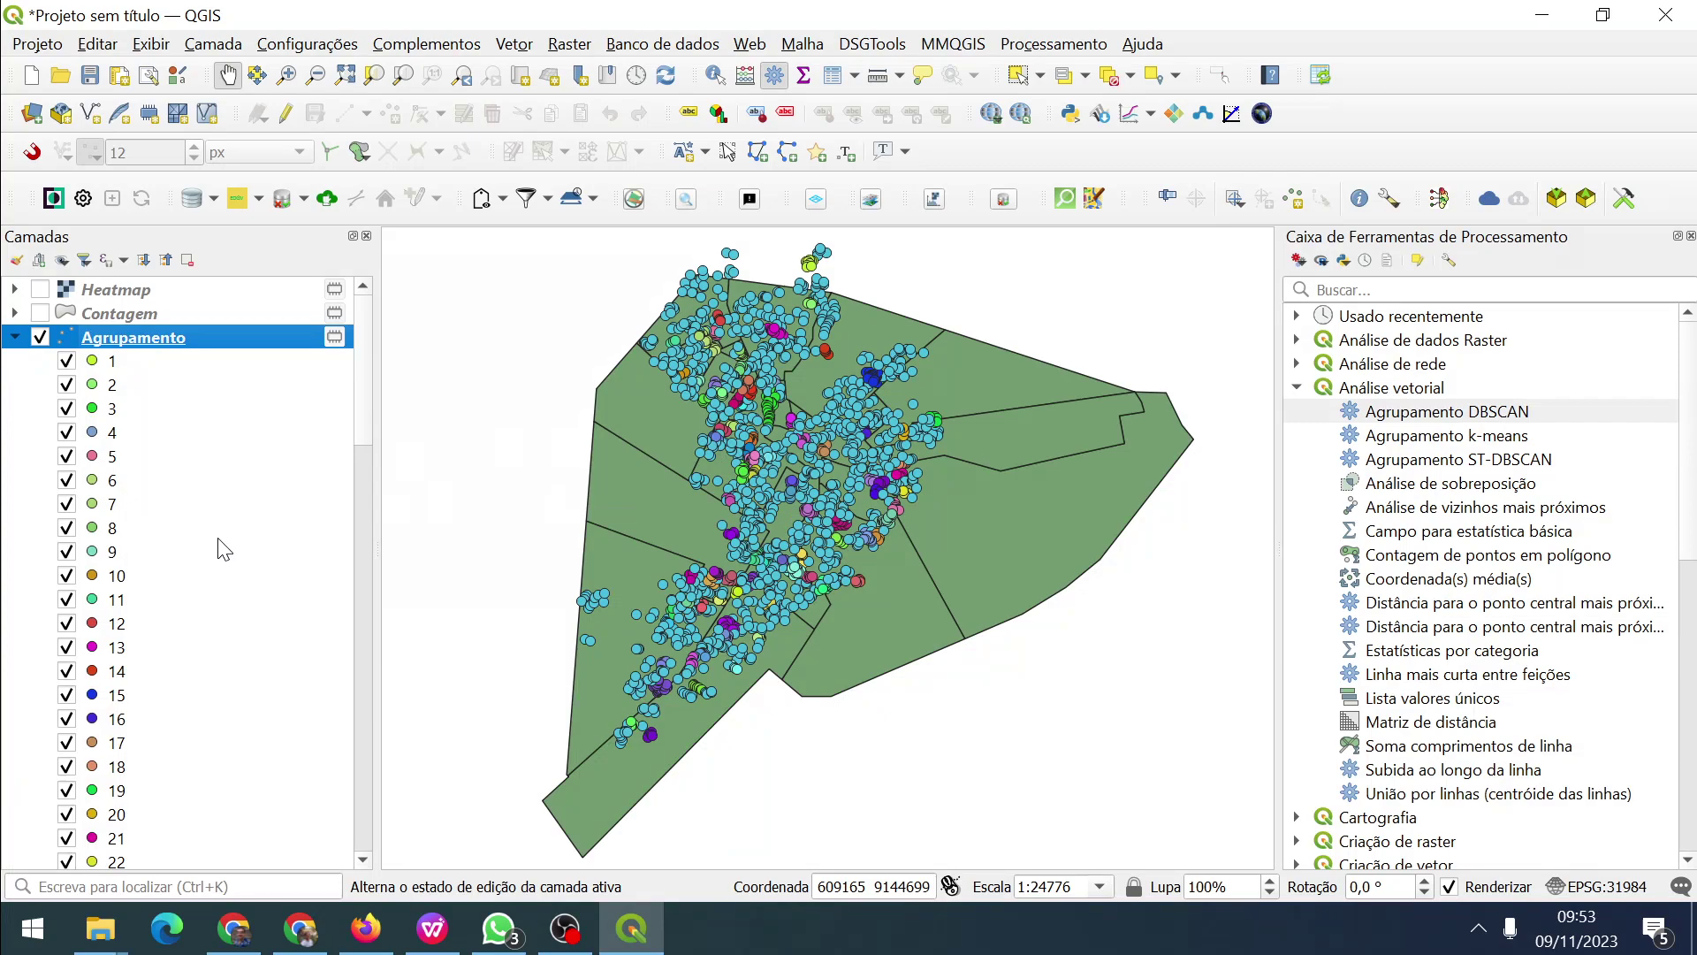
scroll(221, 557, down, 20)
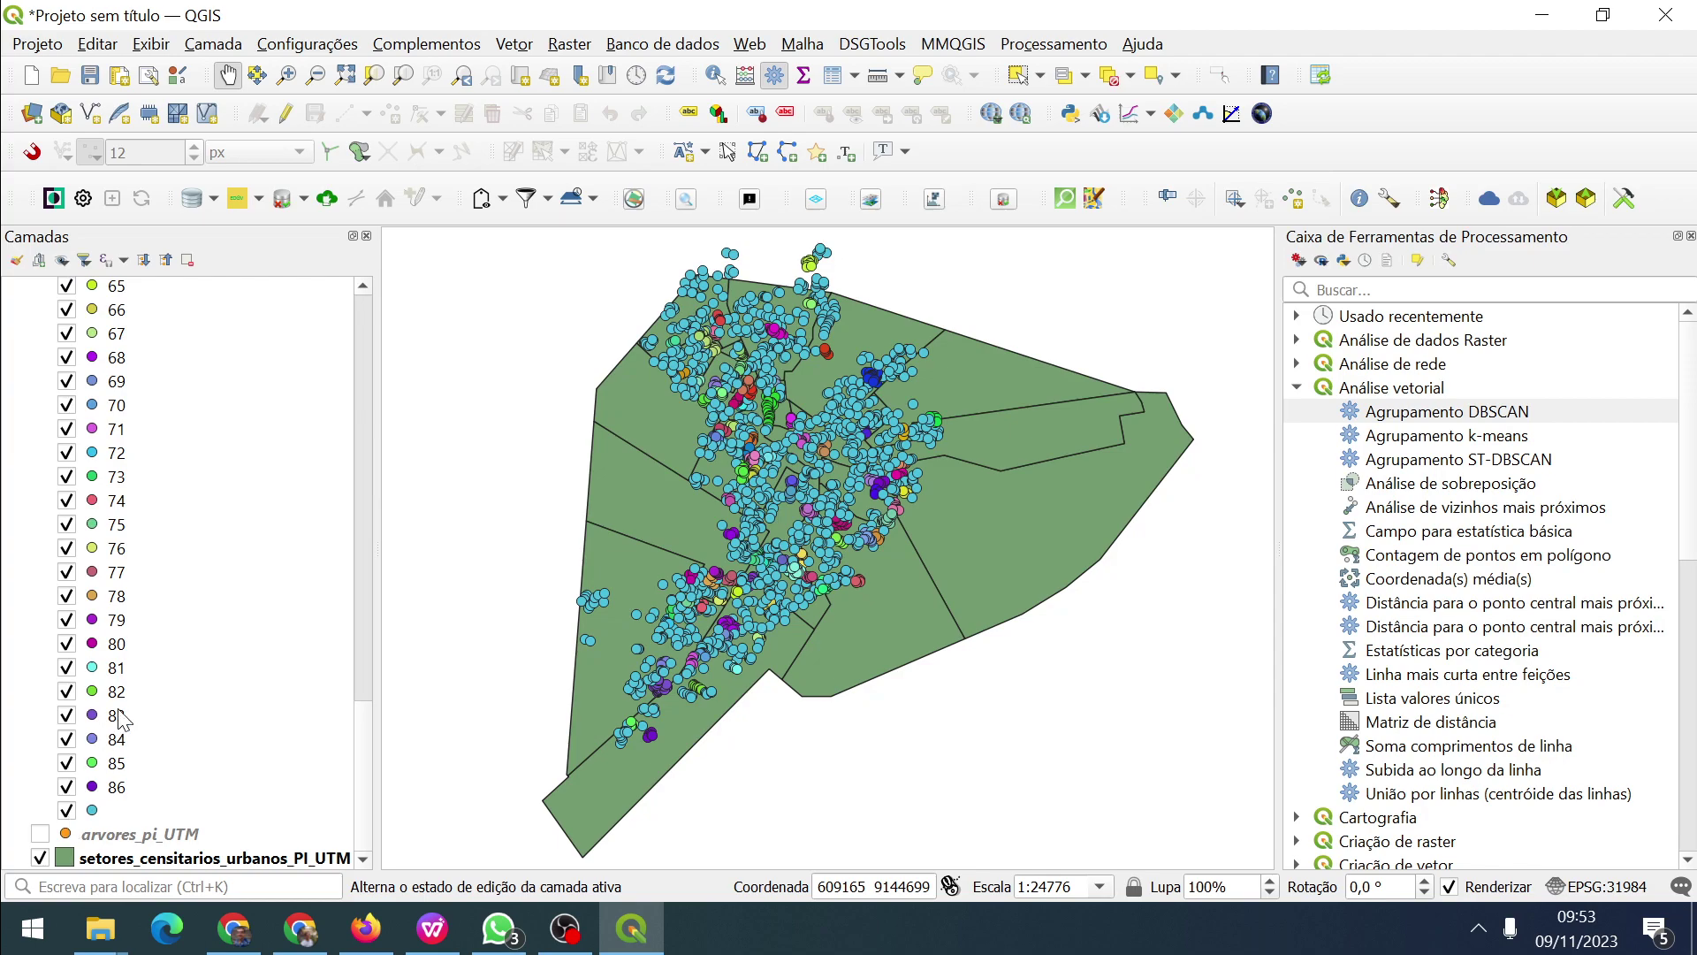
double_click(85, 815)
click(67, 810)
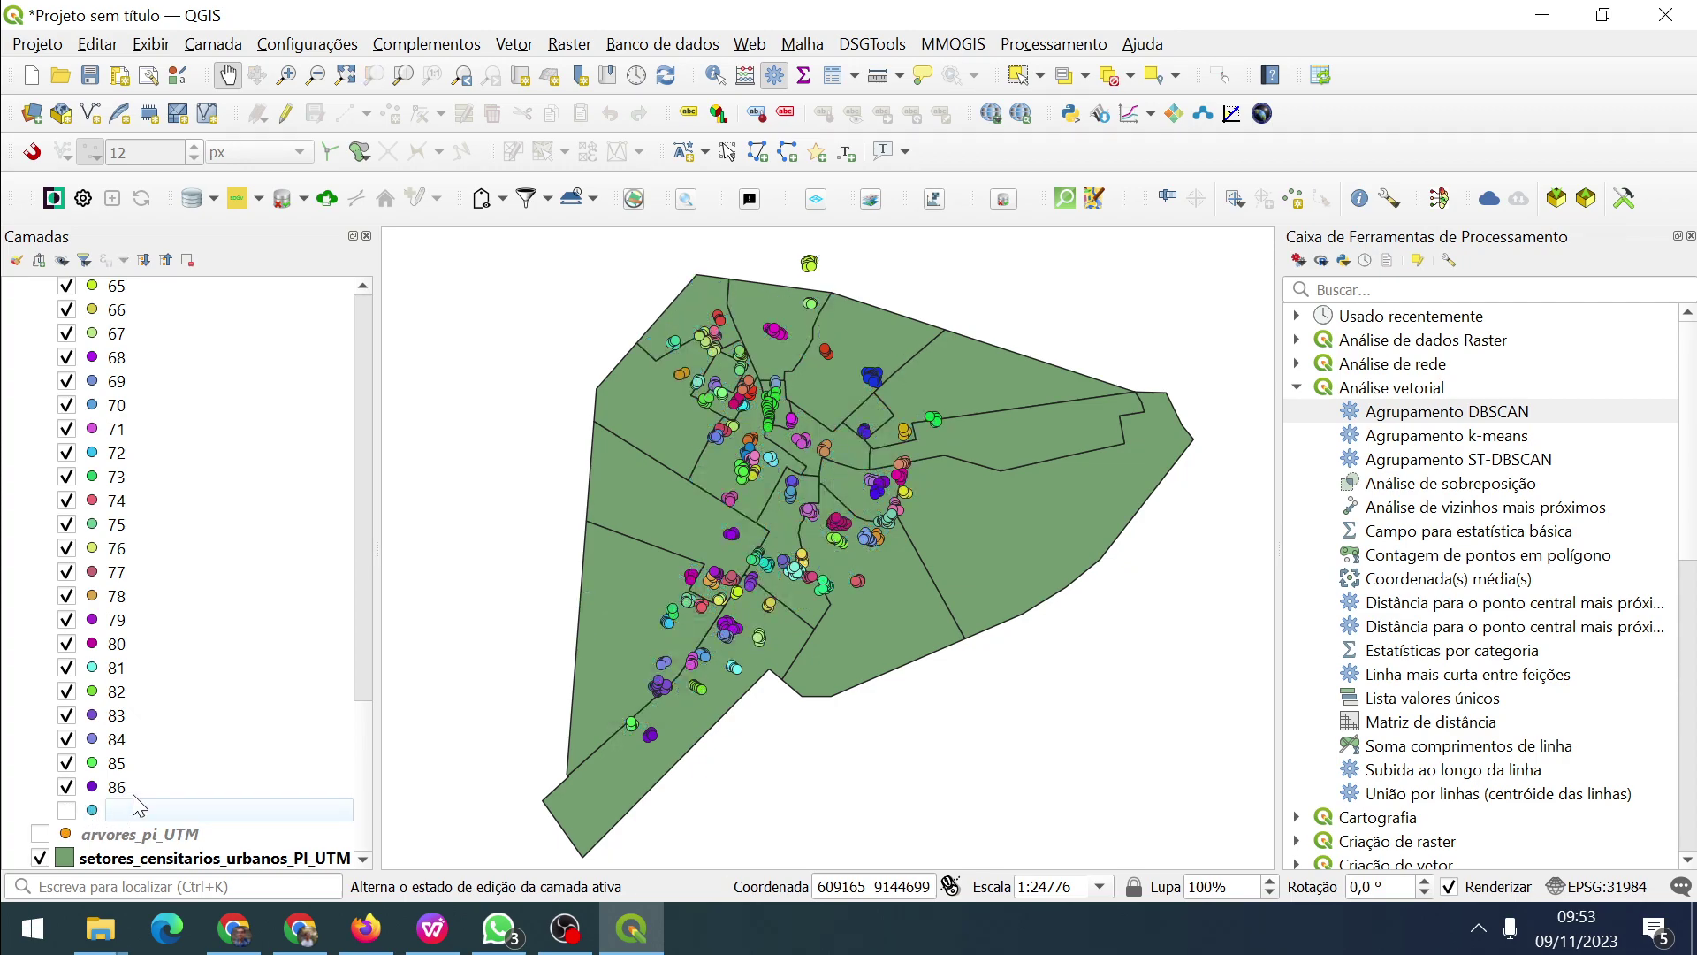
Examine how the coloured DBSCAN tree clusters are distributed across the census sectors on the map.
scroll(789, 334, up, 2)
drag(746, 303, 961, 366)
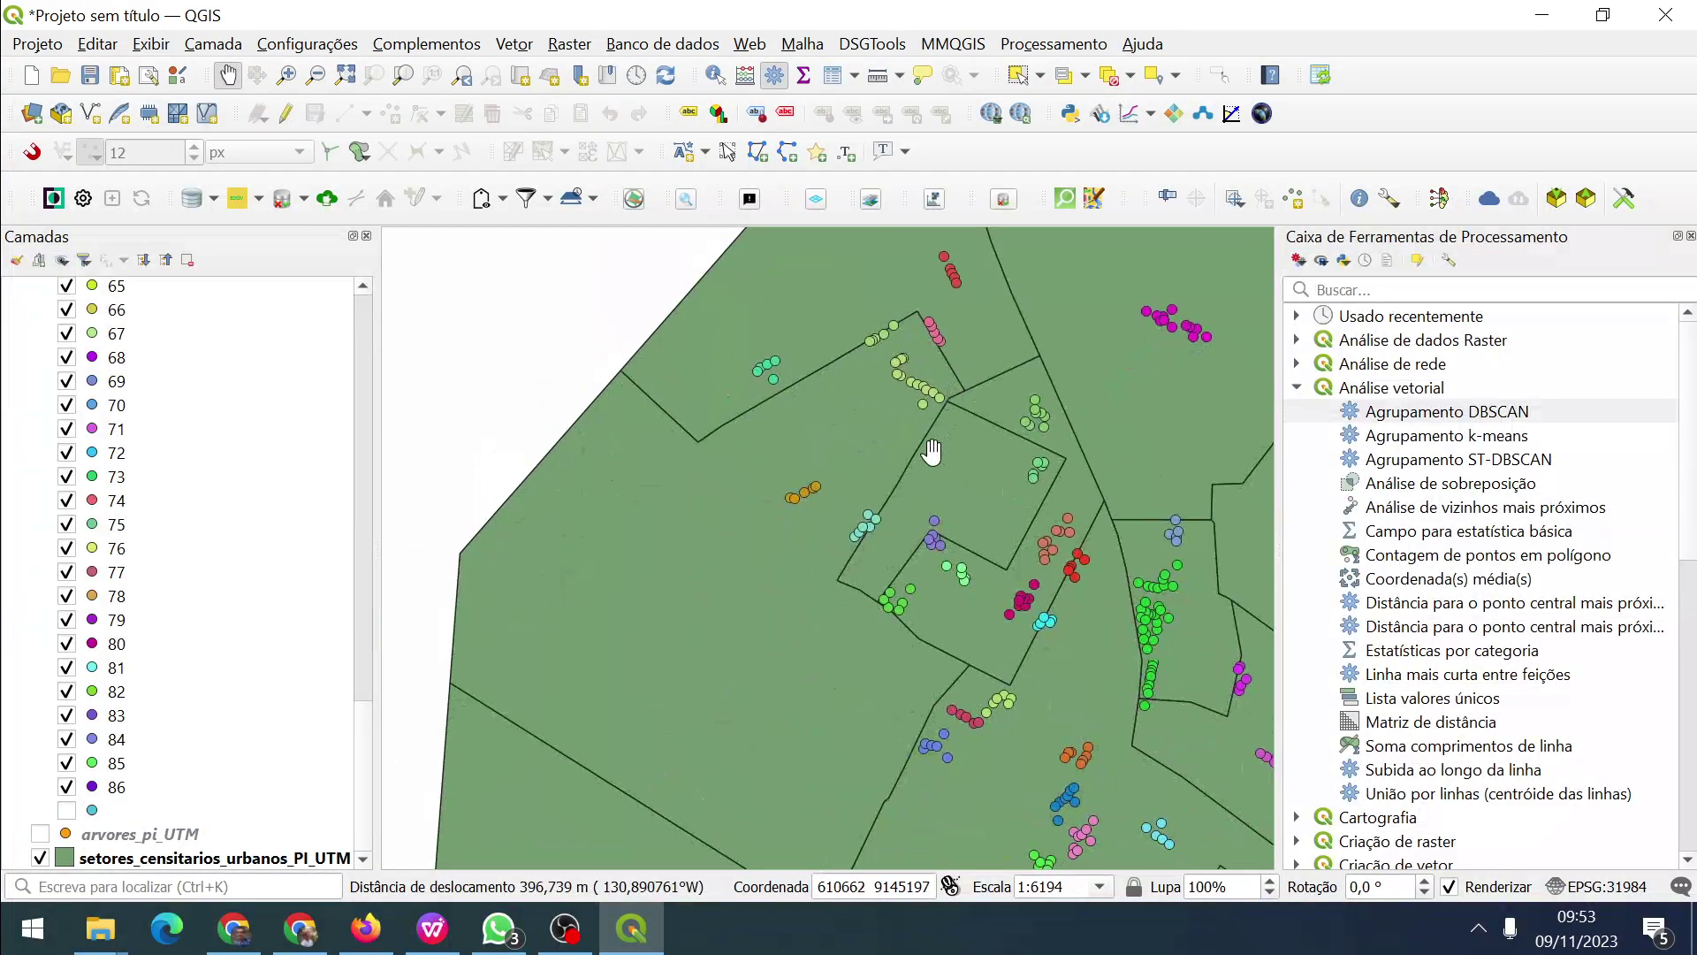
drag(860, 504, 758, 358)
drag(992, 448, 798, 393)
drag(901, 504, 822, 447)
drag(910, 570, 757, 416)
drag(884, 637, 796, 483)
drag(910, 576, 920, 522)
drag(814, 621, 928, 575)
drag(963, 636, 1017, 562)
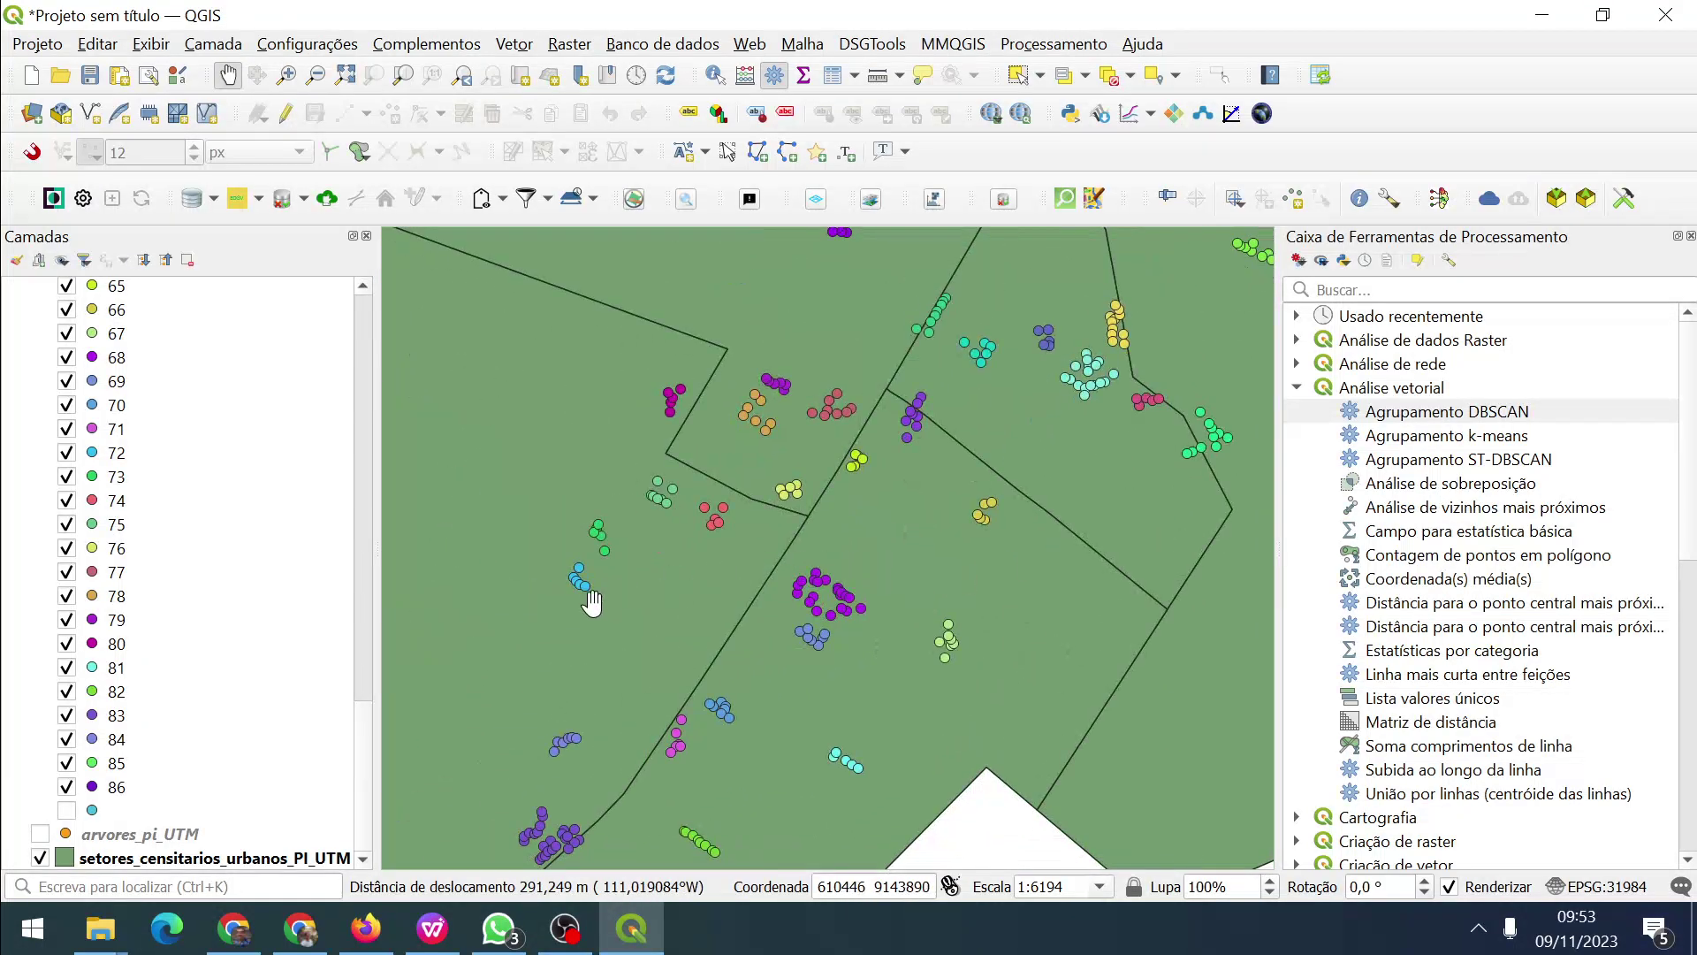
drag(591, 599, 935, 375)
drag(743, 556, 988, 294)
drag(633, 617, 983, 557)
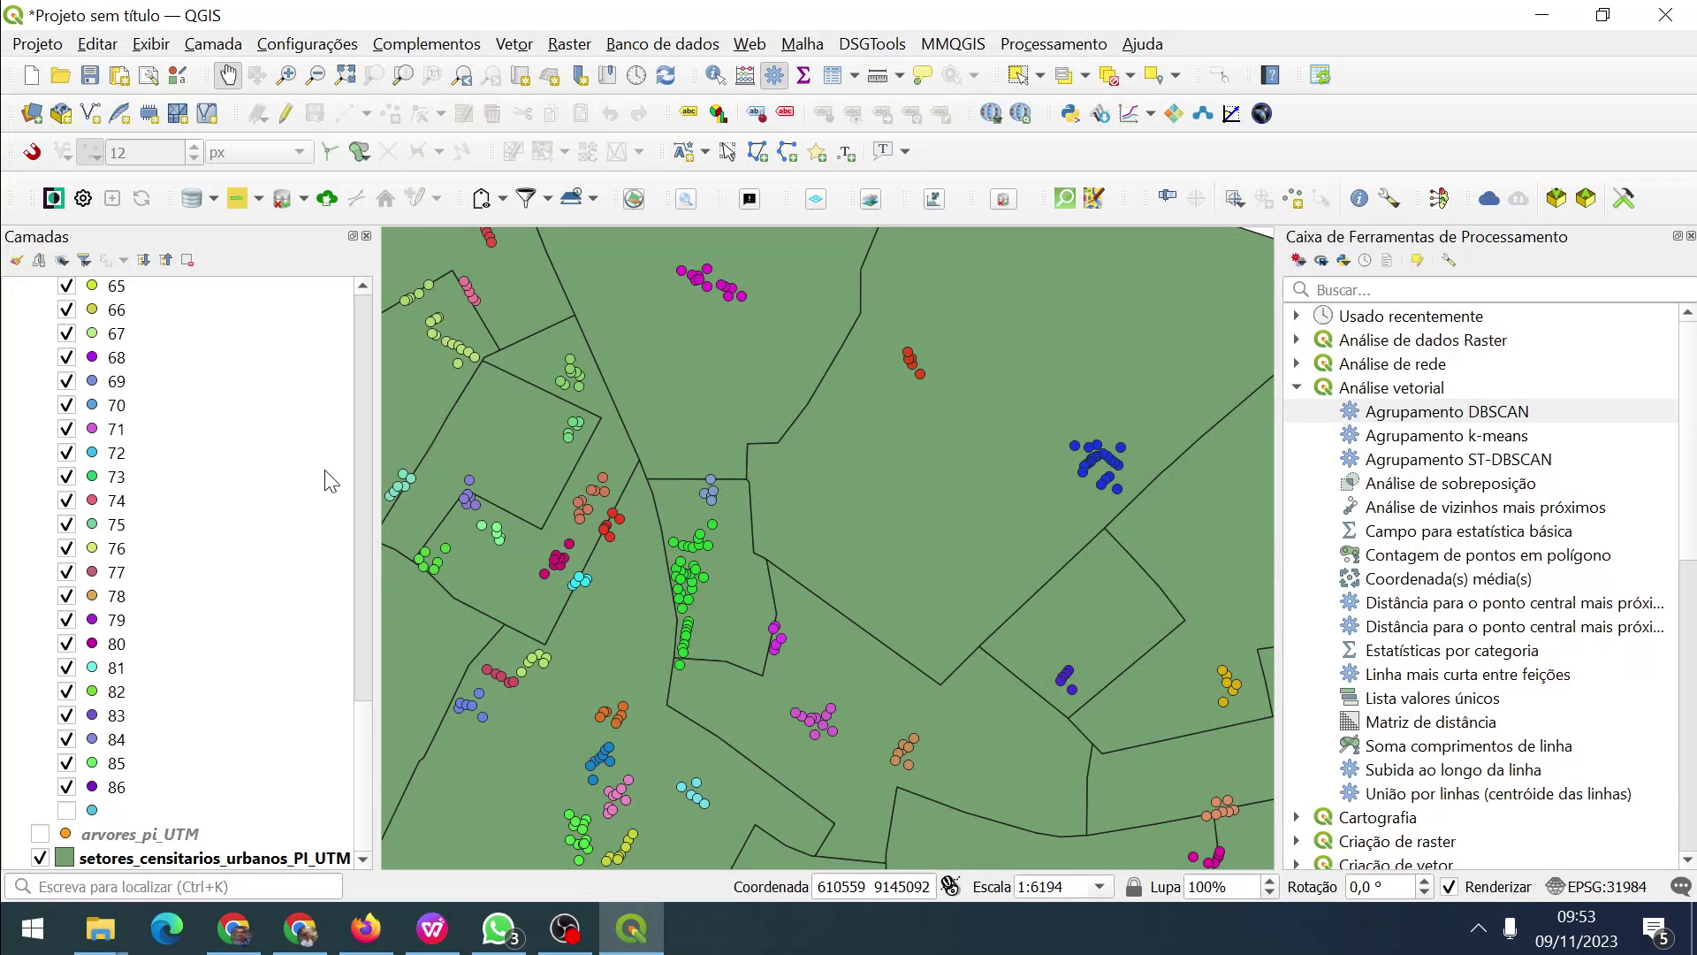
scroll(871, 551, down, 2)
drag(875, 543, 847, 443)
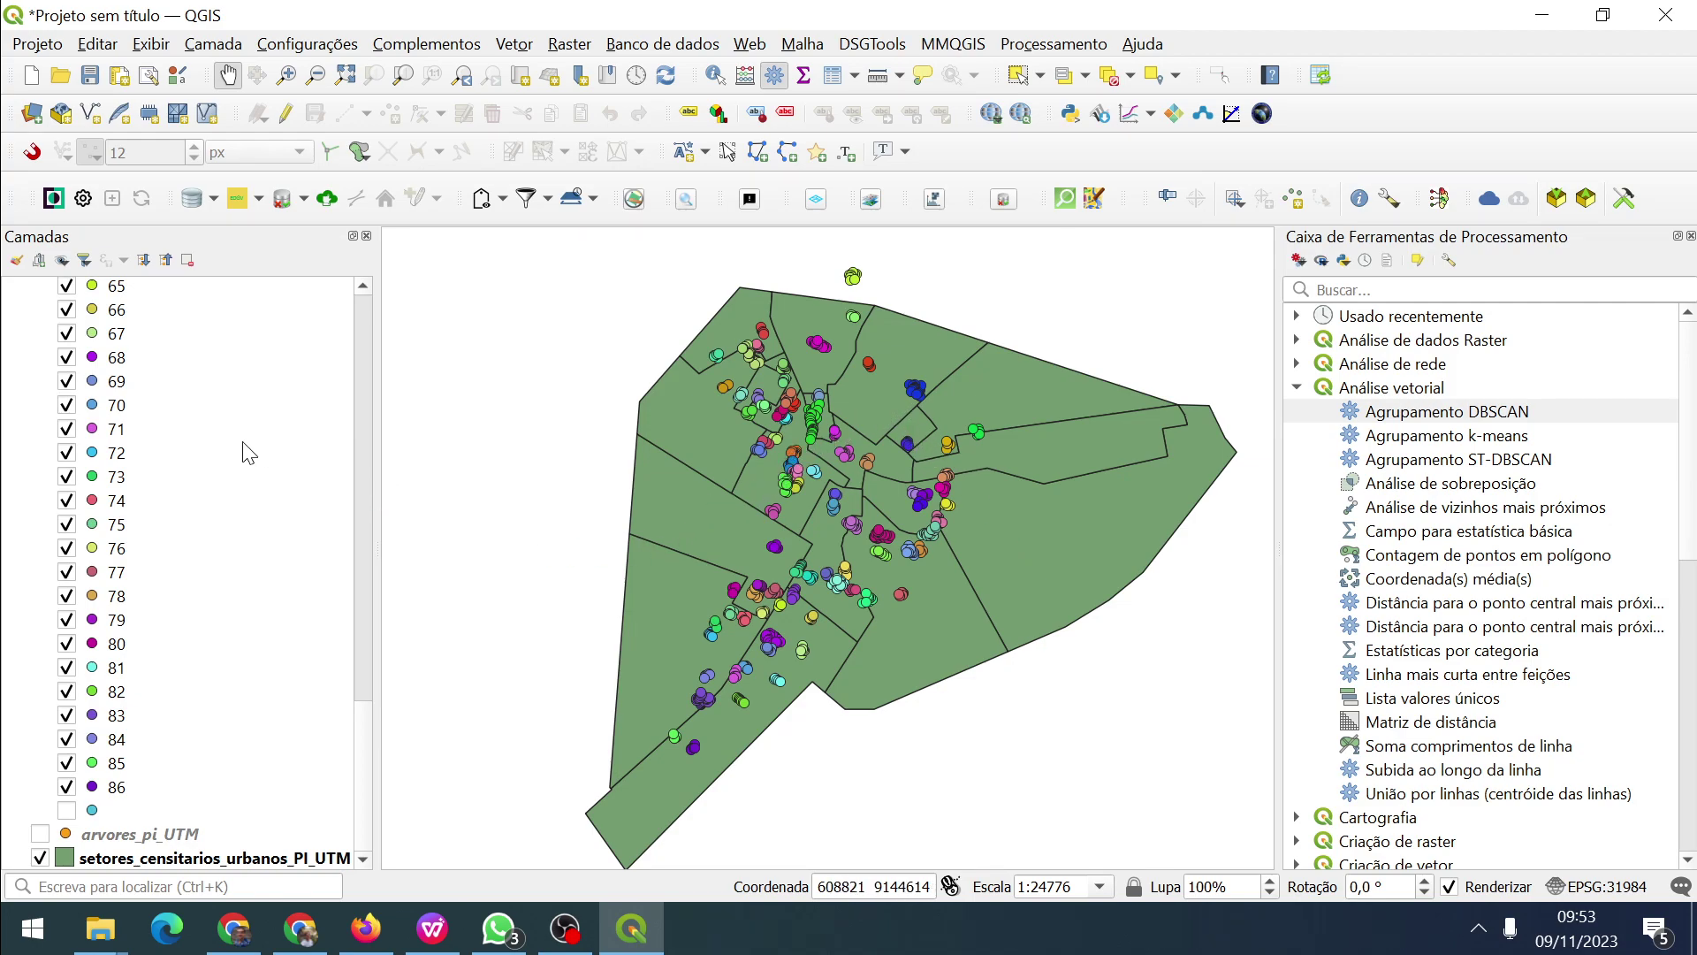
scroll(248, 447, up, 2)
Switch to the WPS guide and read the end of section 6 and section 7 on saving the project.
click(432, 930)
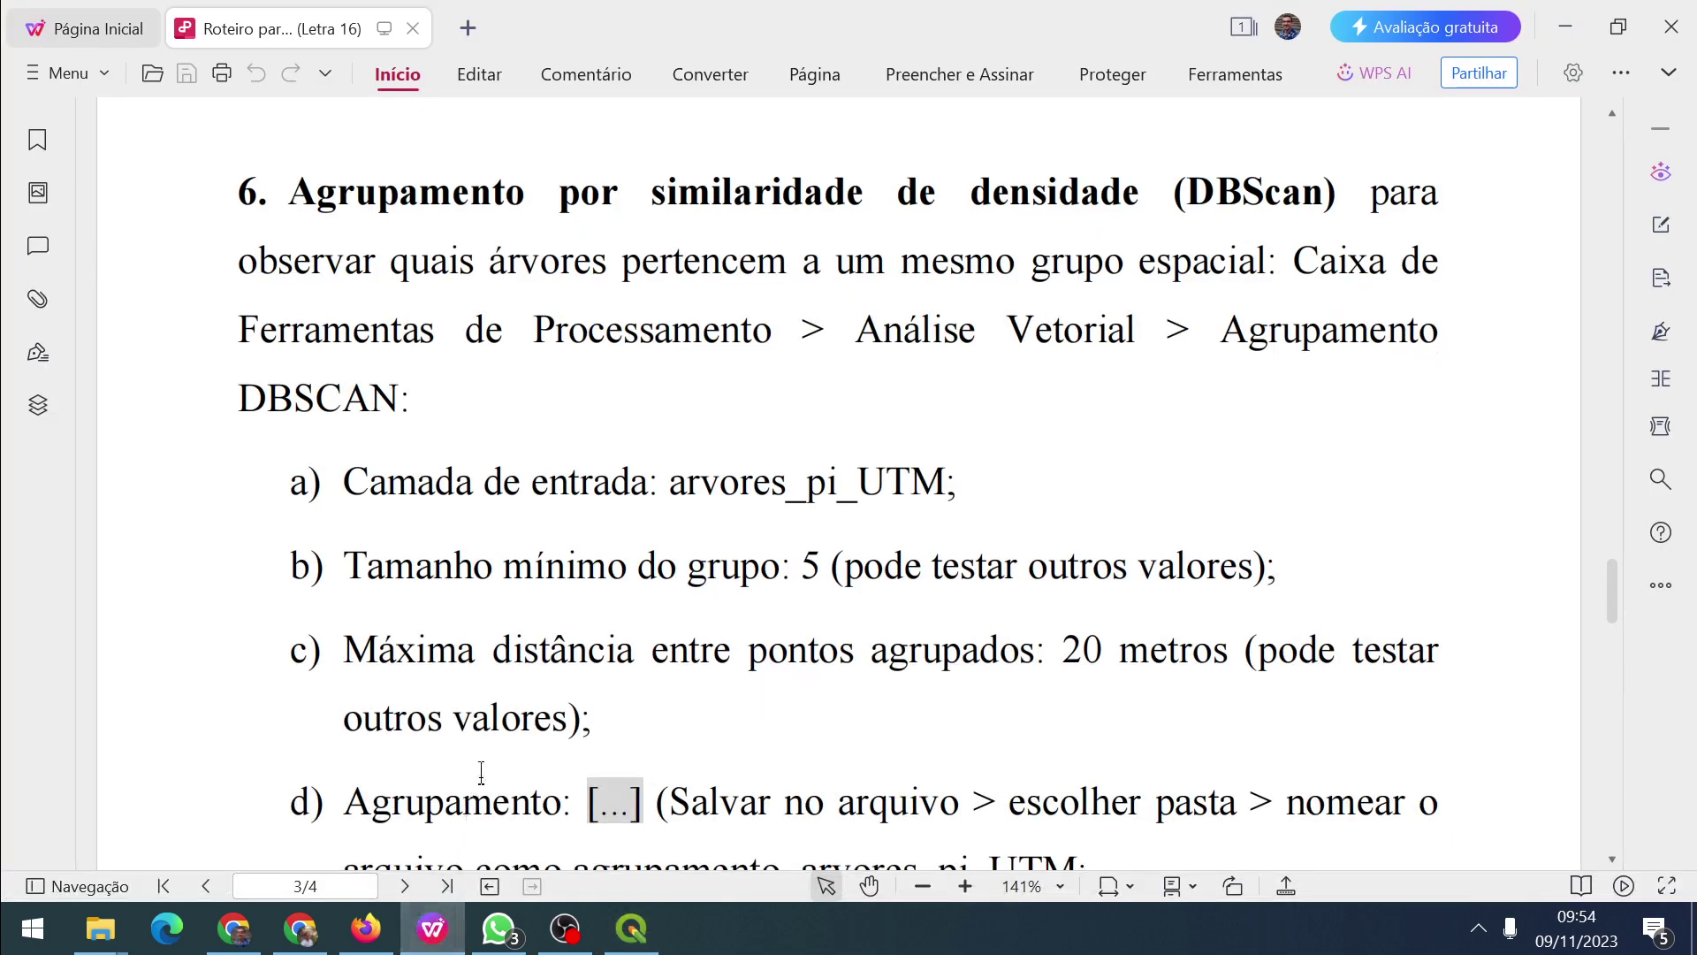
scroll(585, 529, down, 1)
scroll(585, 529, up, 1)
scroll(877, 362, down, 1)
scroll(877, 363, down, 12)
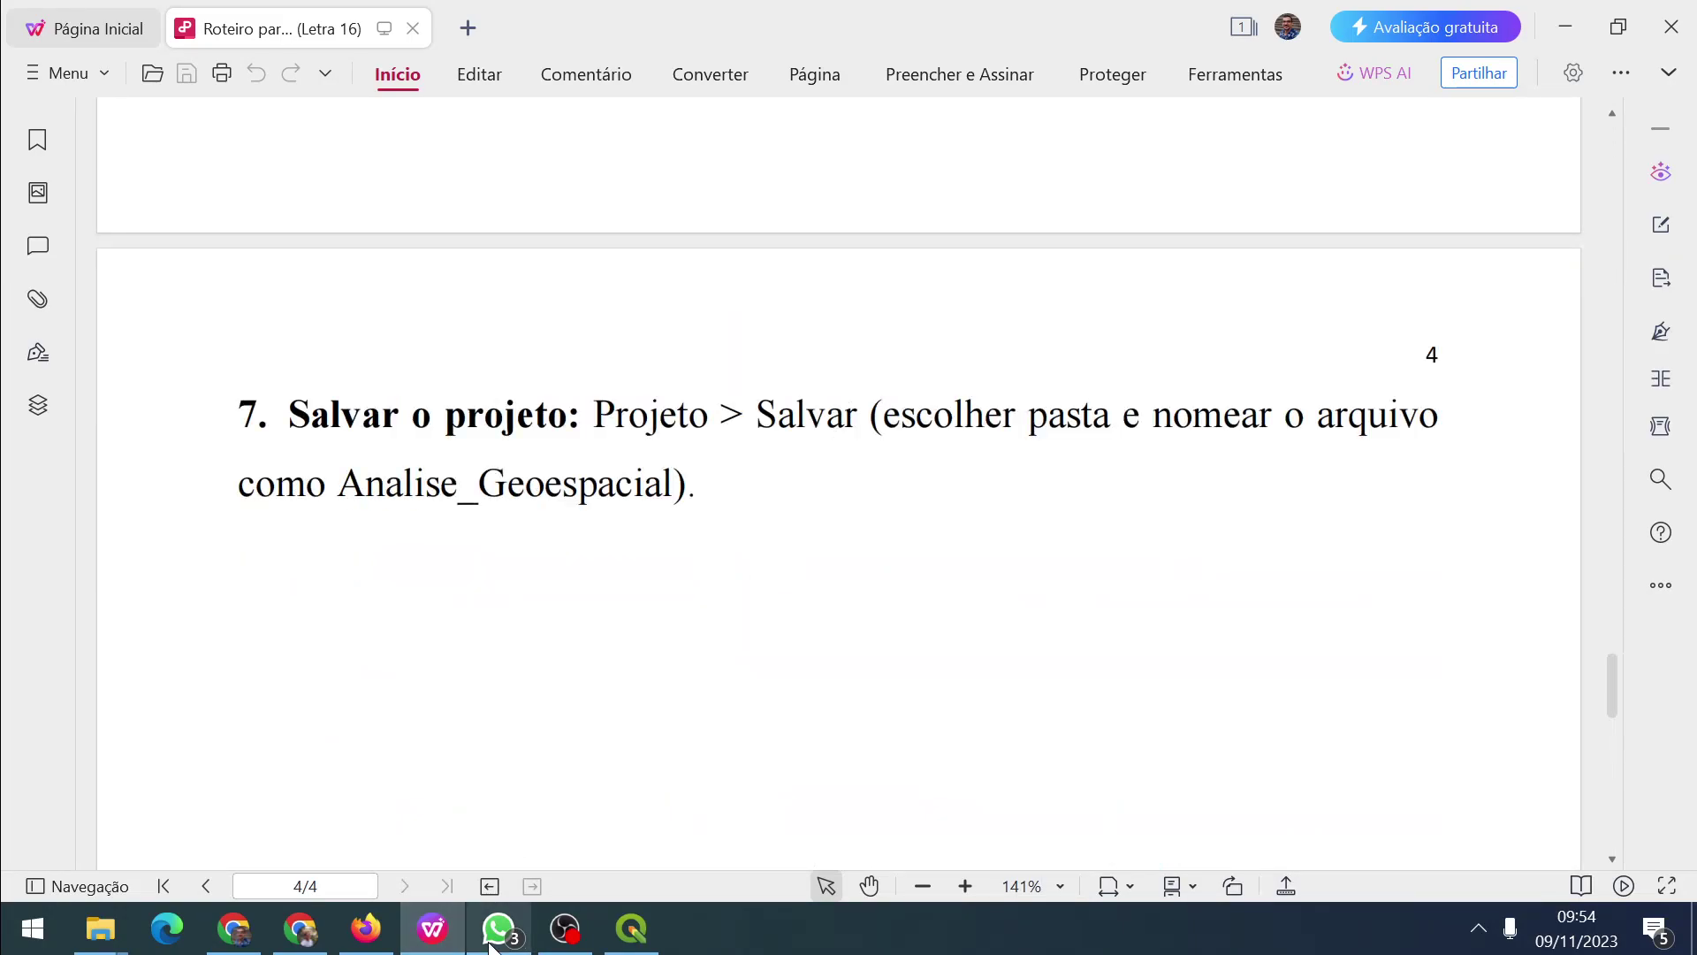
Return to QGIS and save the project in the Dados folder as Analise_geoespacial.
click(639, 944)
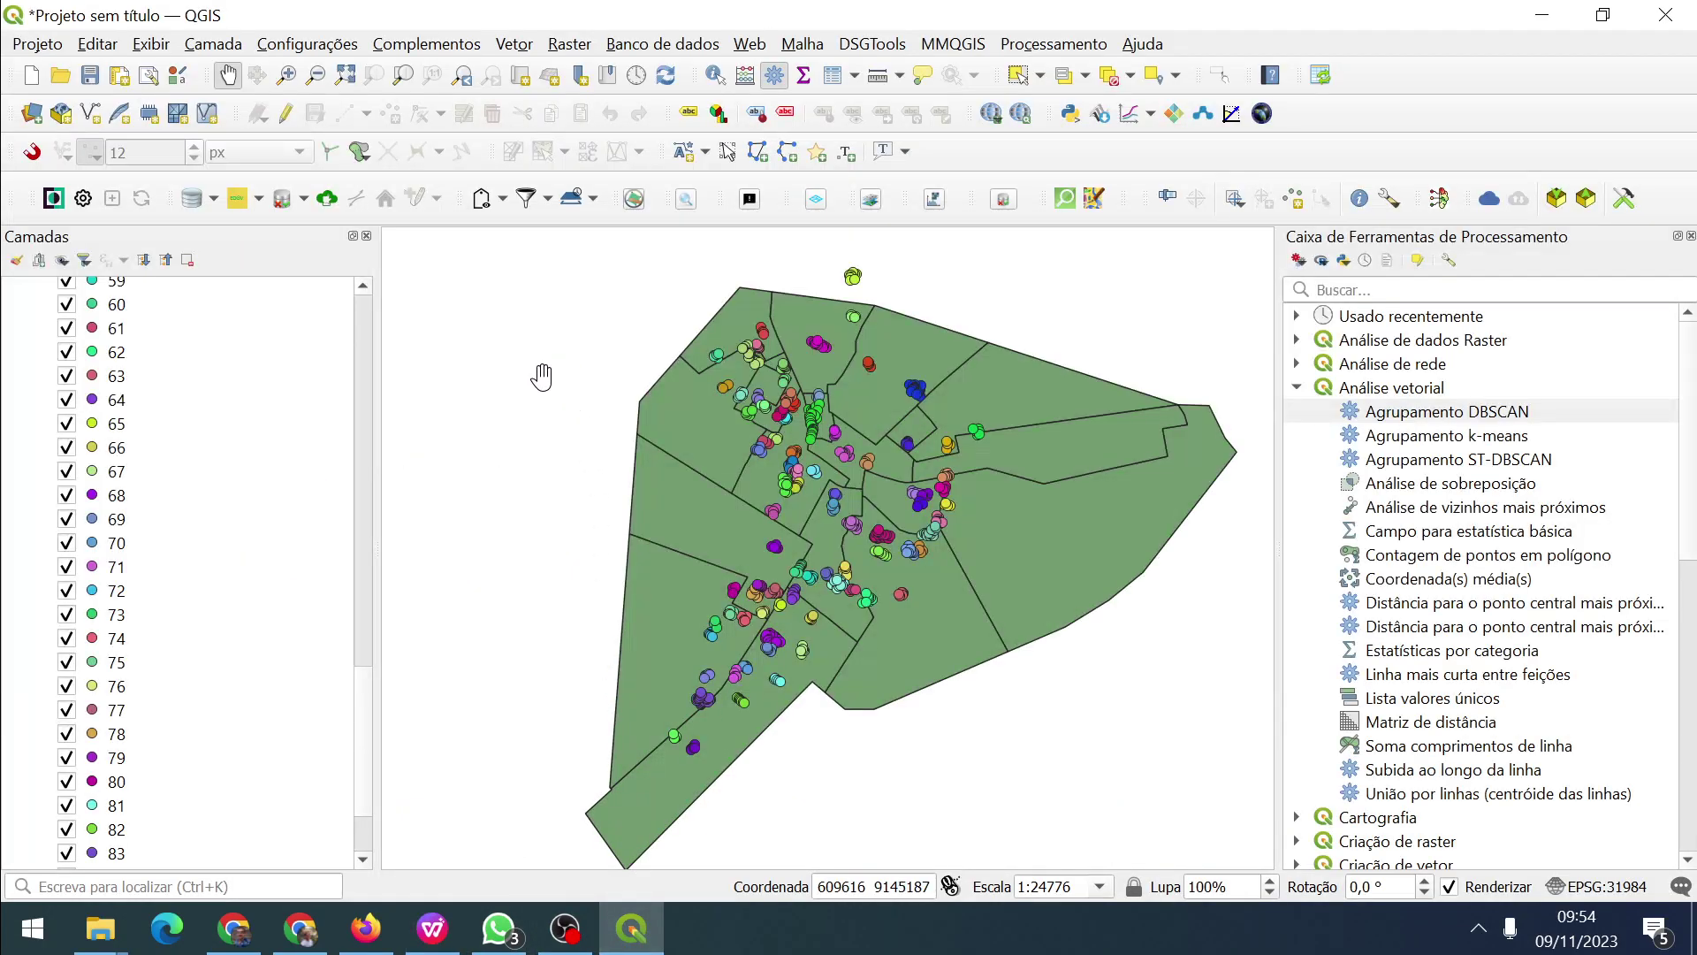
click(46, 44)
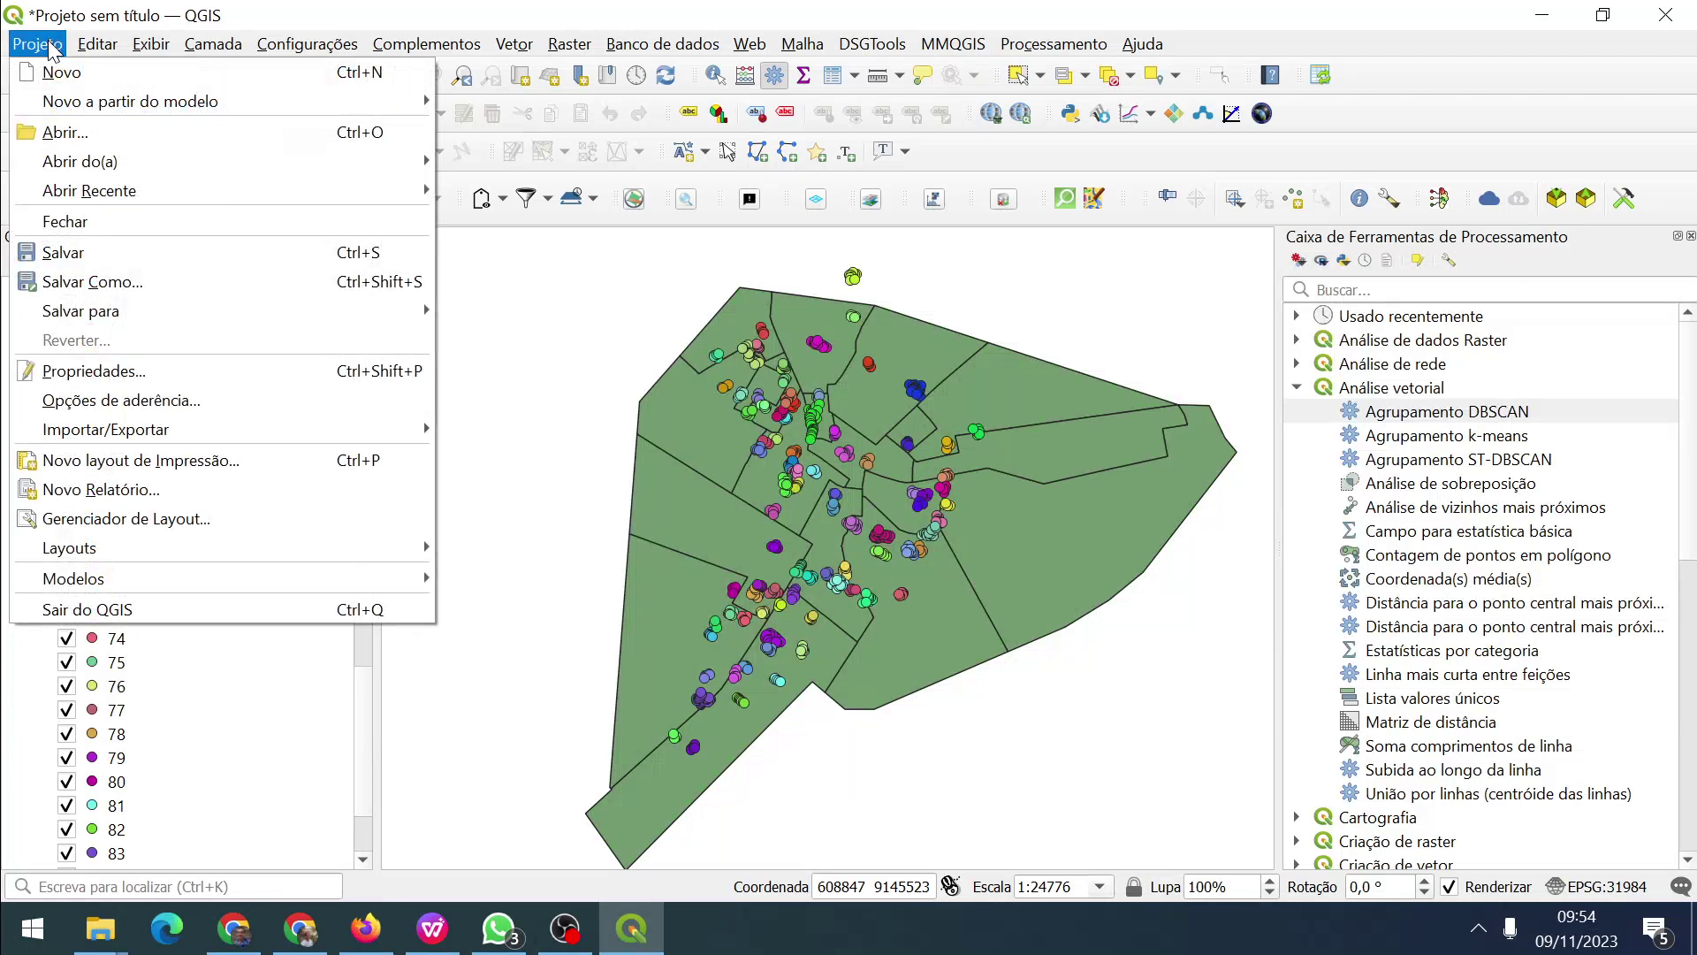
click(64, 252)
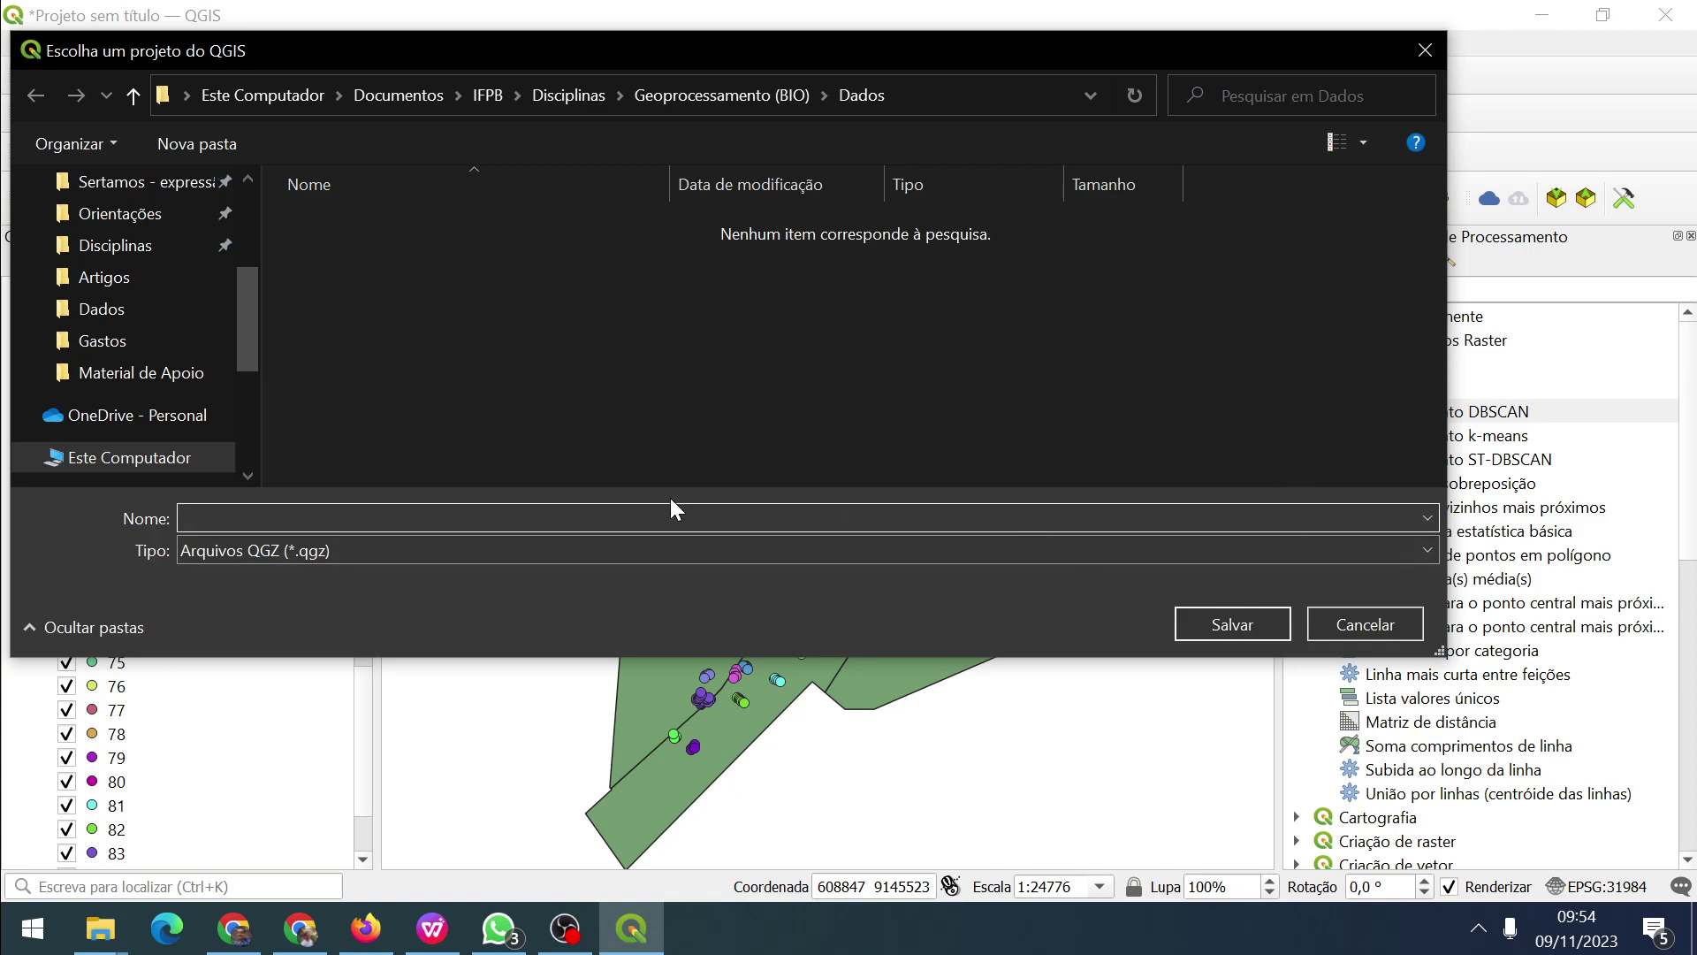
text(Analise_geoespacial)
click(1237, 623)
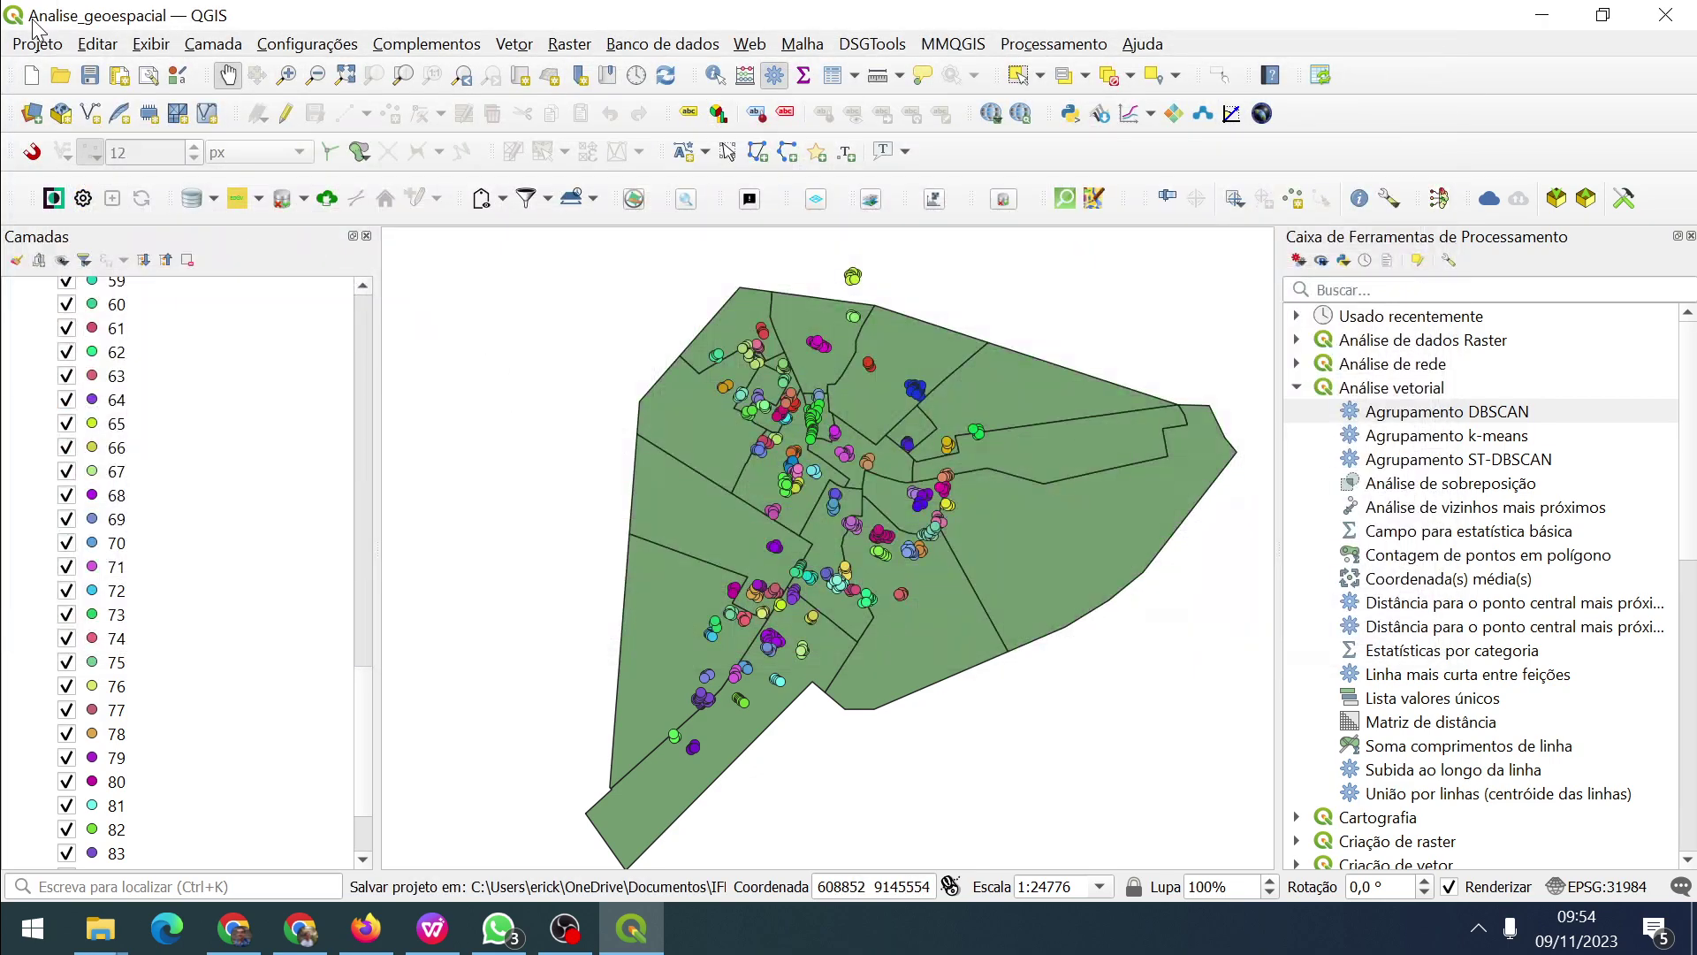